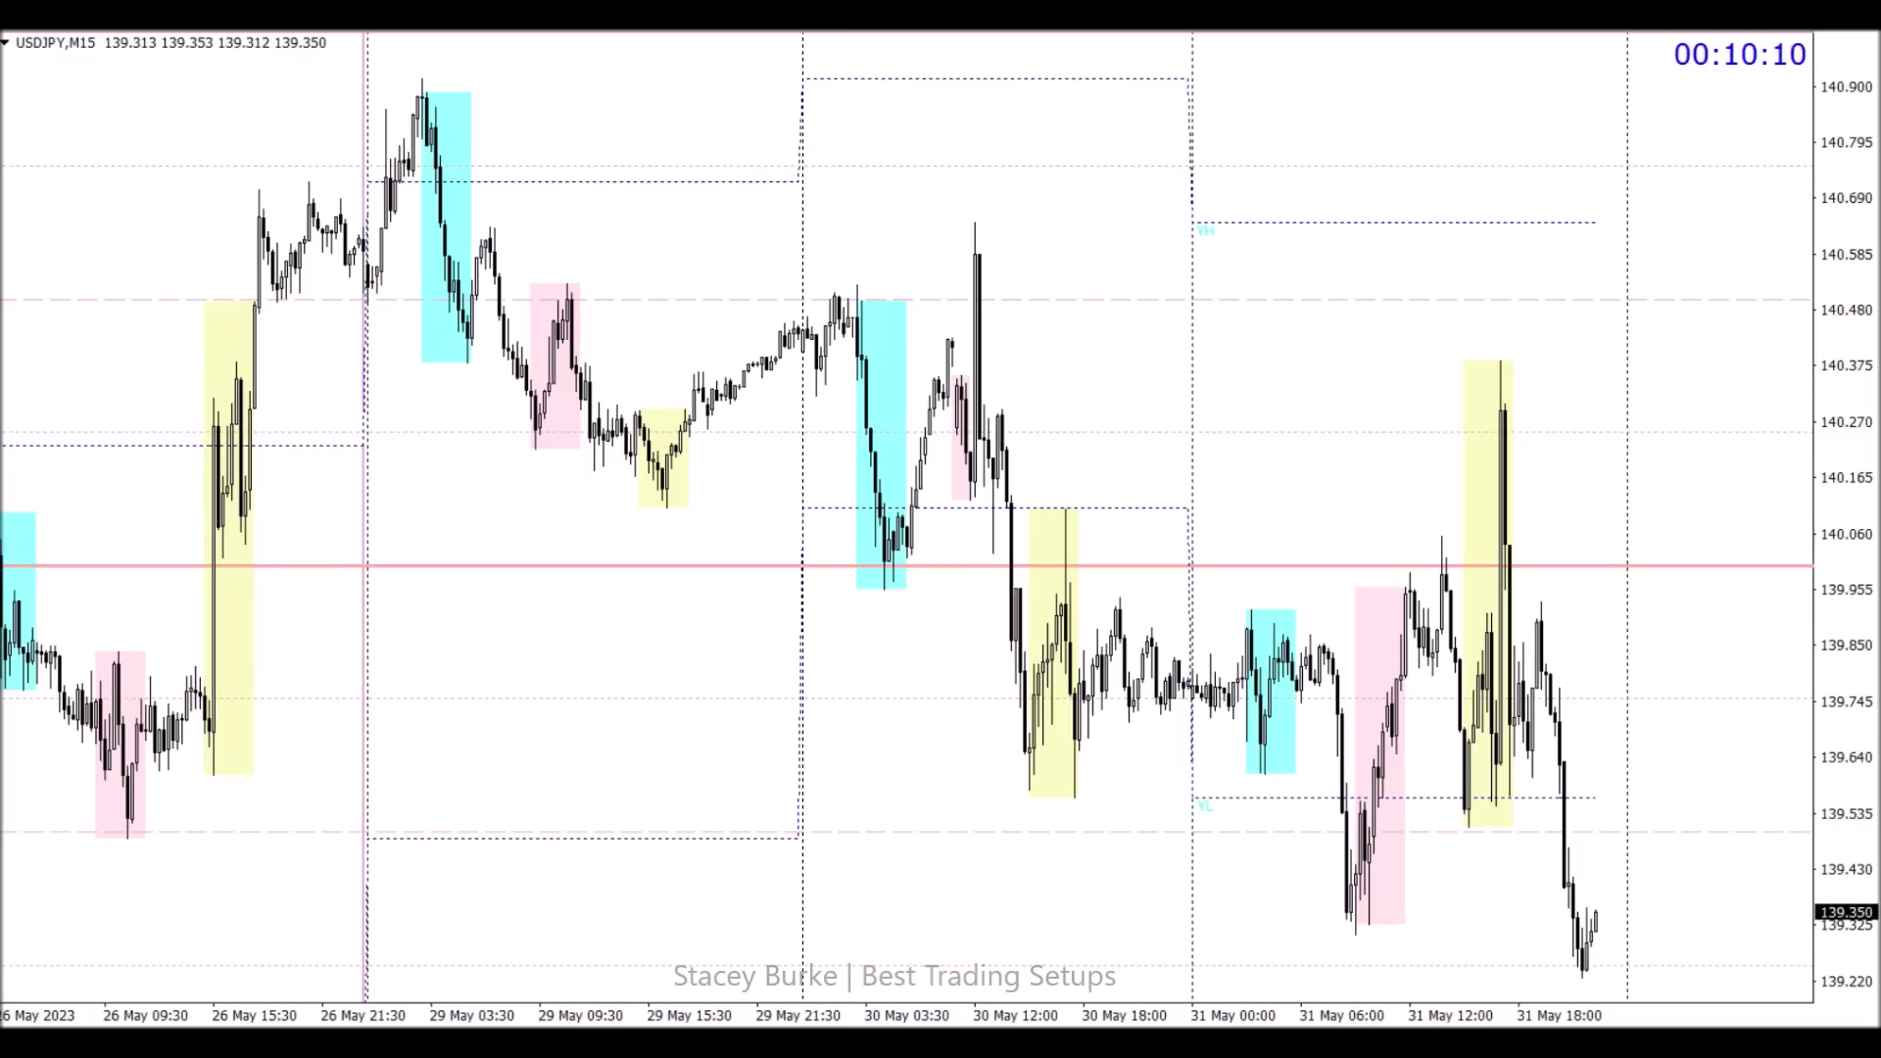
Step: Draw a short horizontal trend line at about 140.60 from the 26 May close into 29 May
scroll(825, 915, "left", 3)
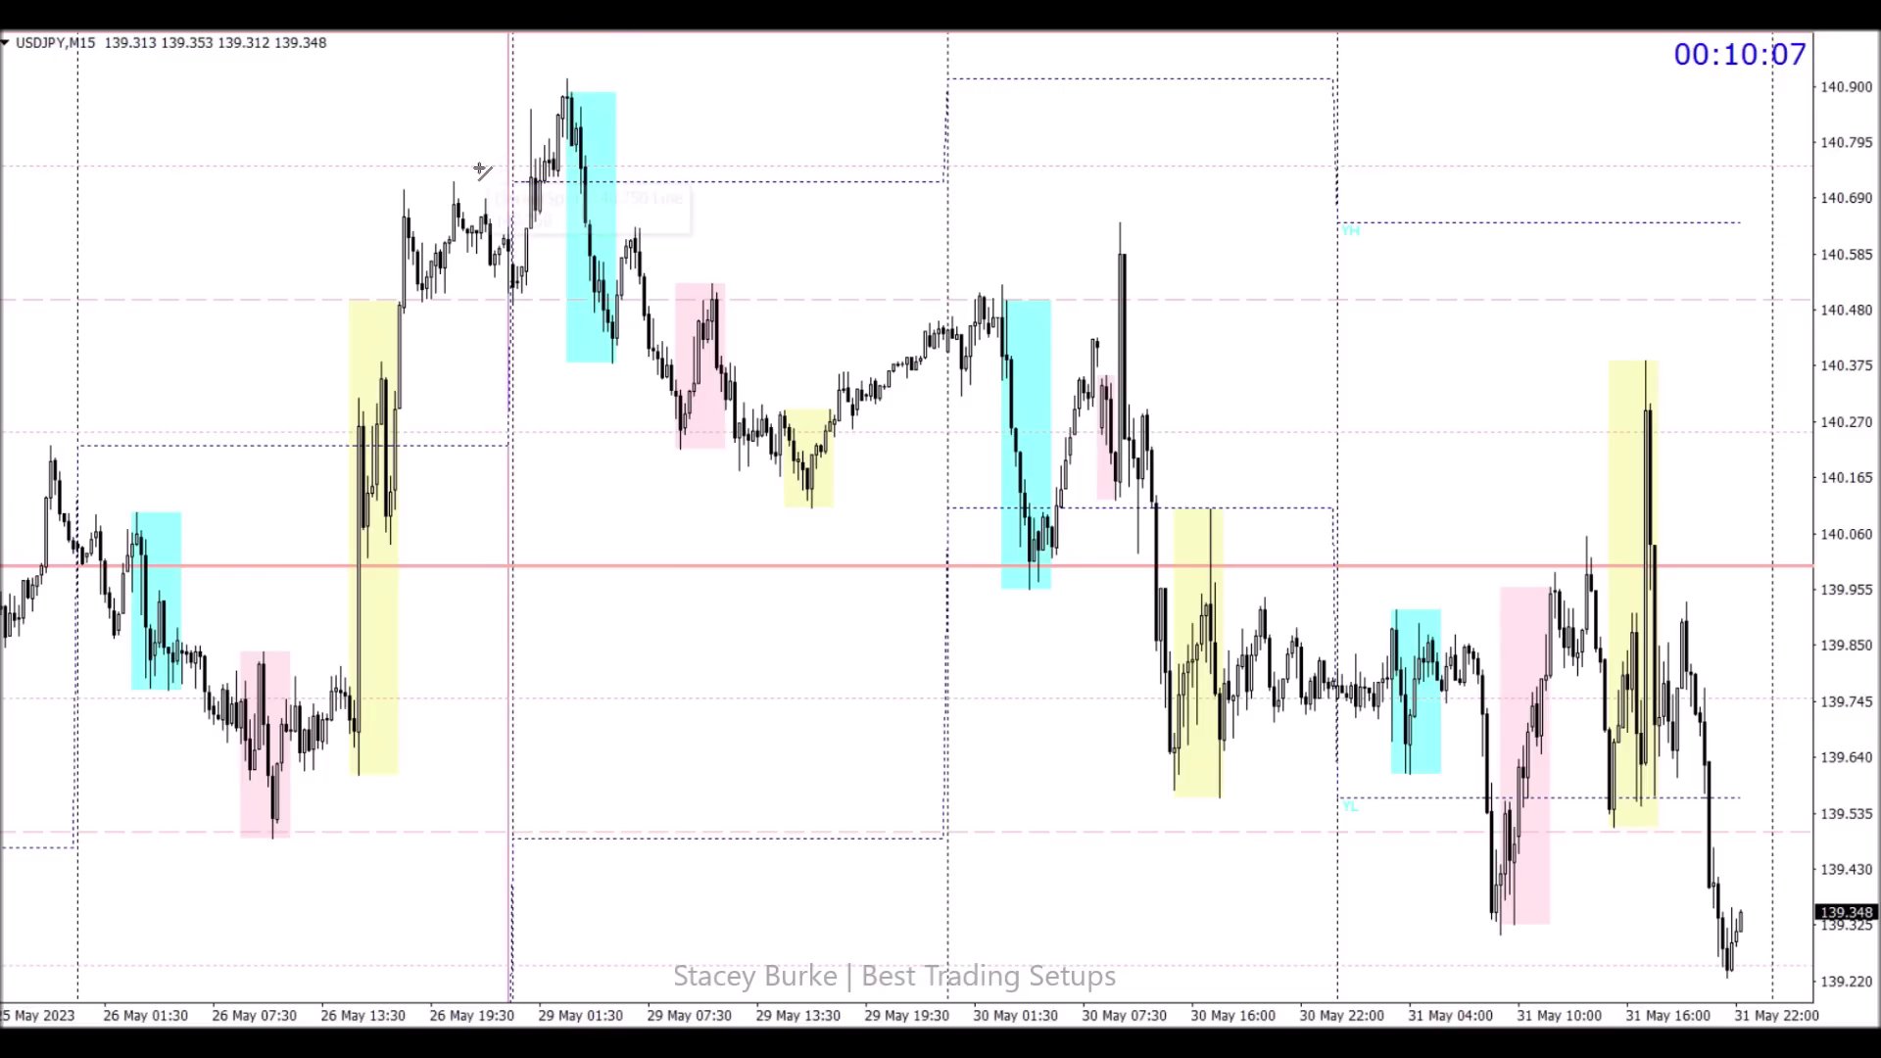
left_click_drag(506, 242, 623, 243)
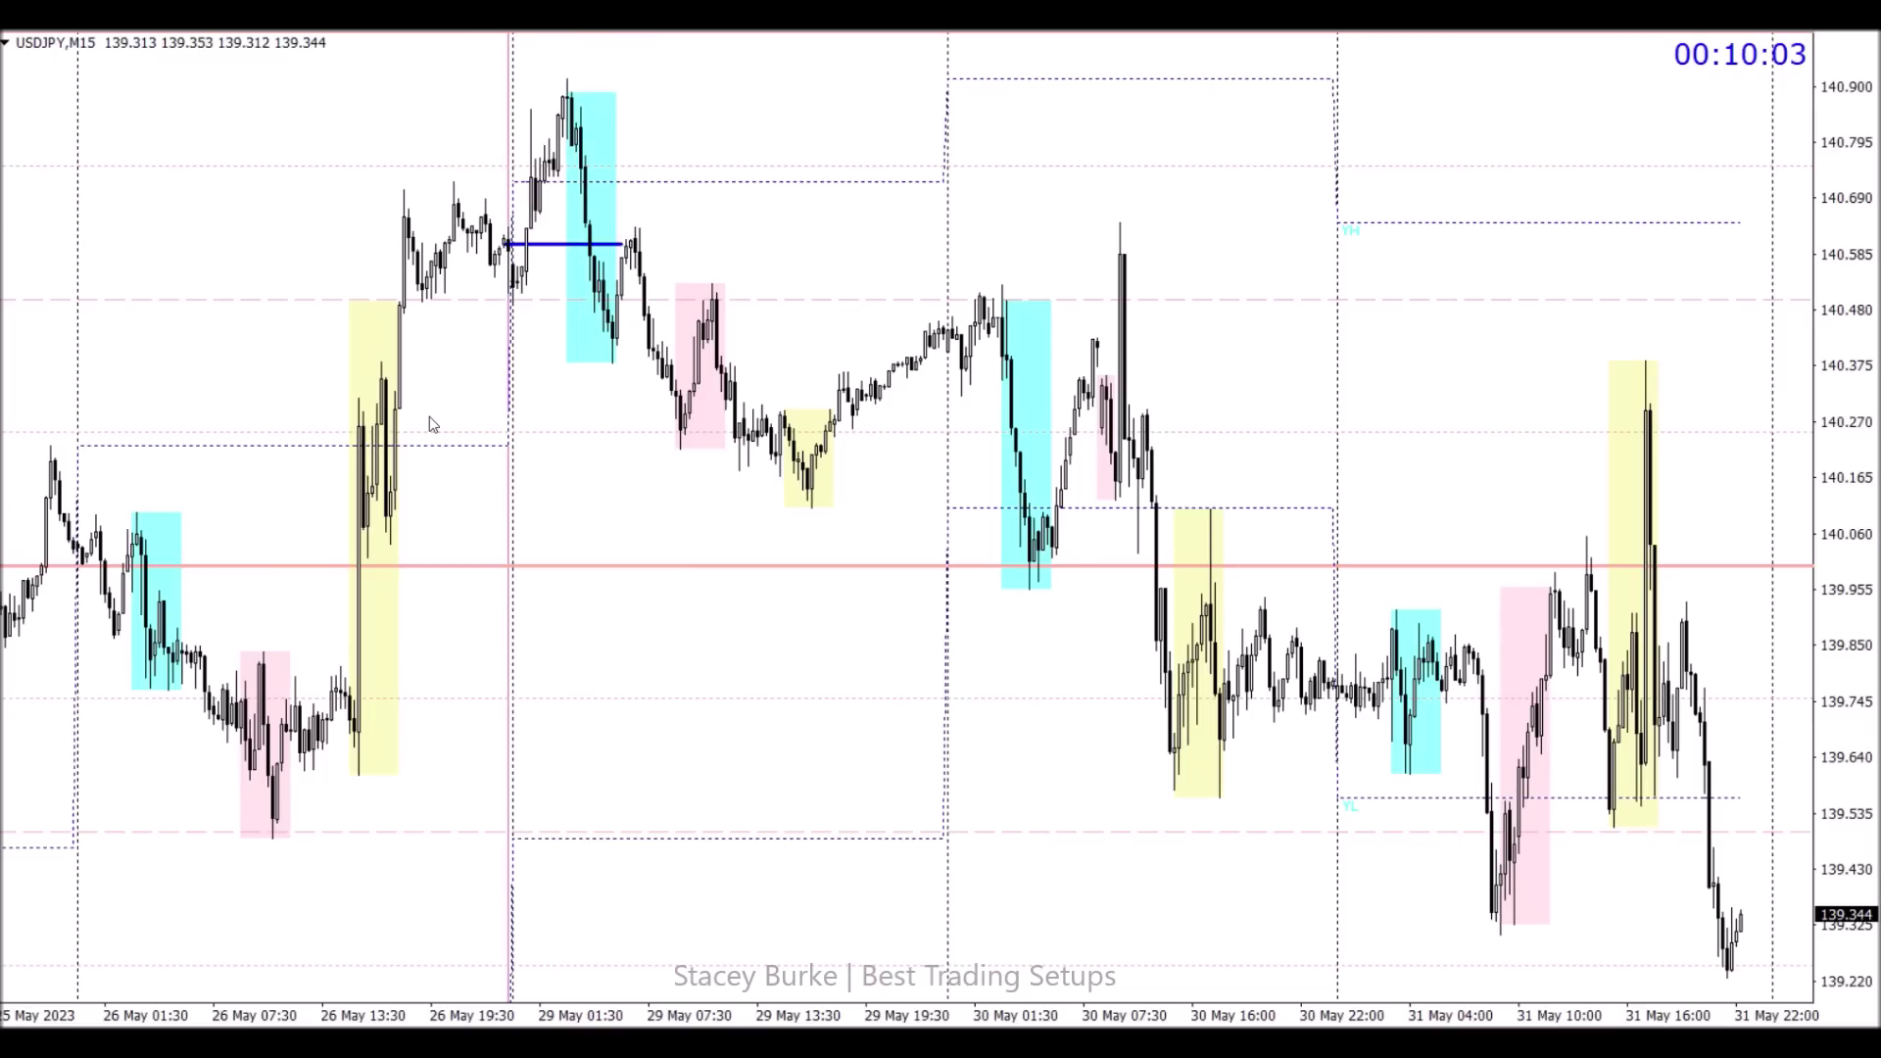
scroll(403, 645, "up", 3)
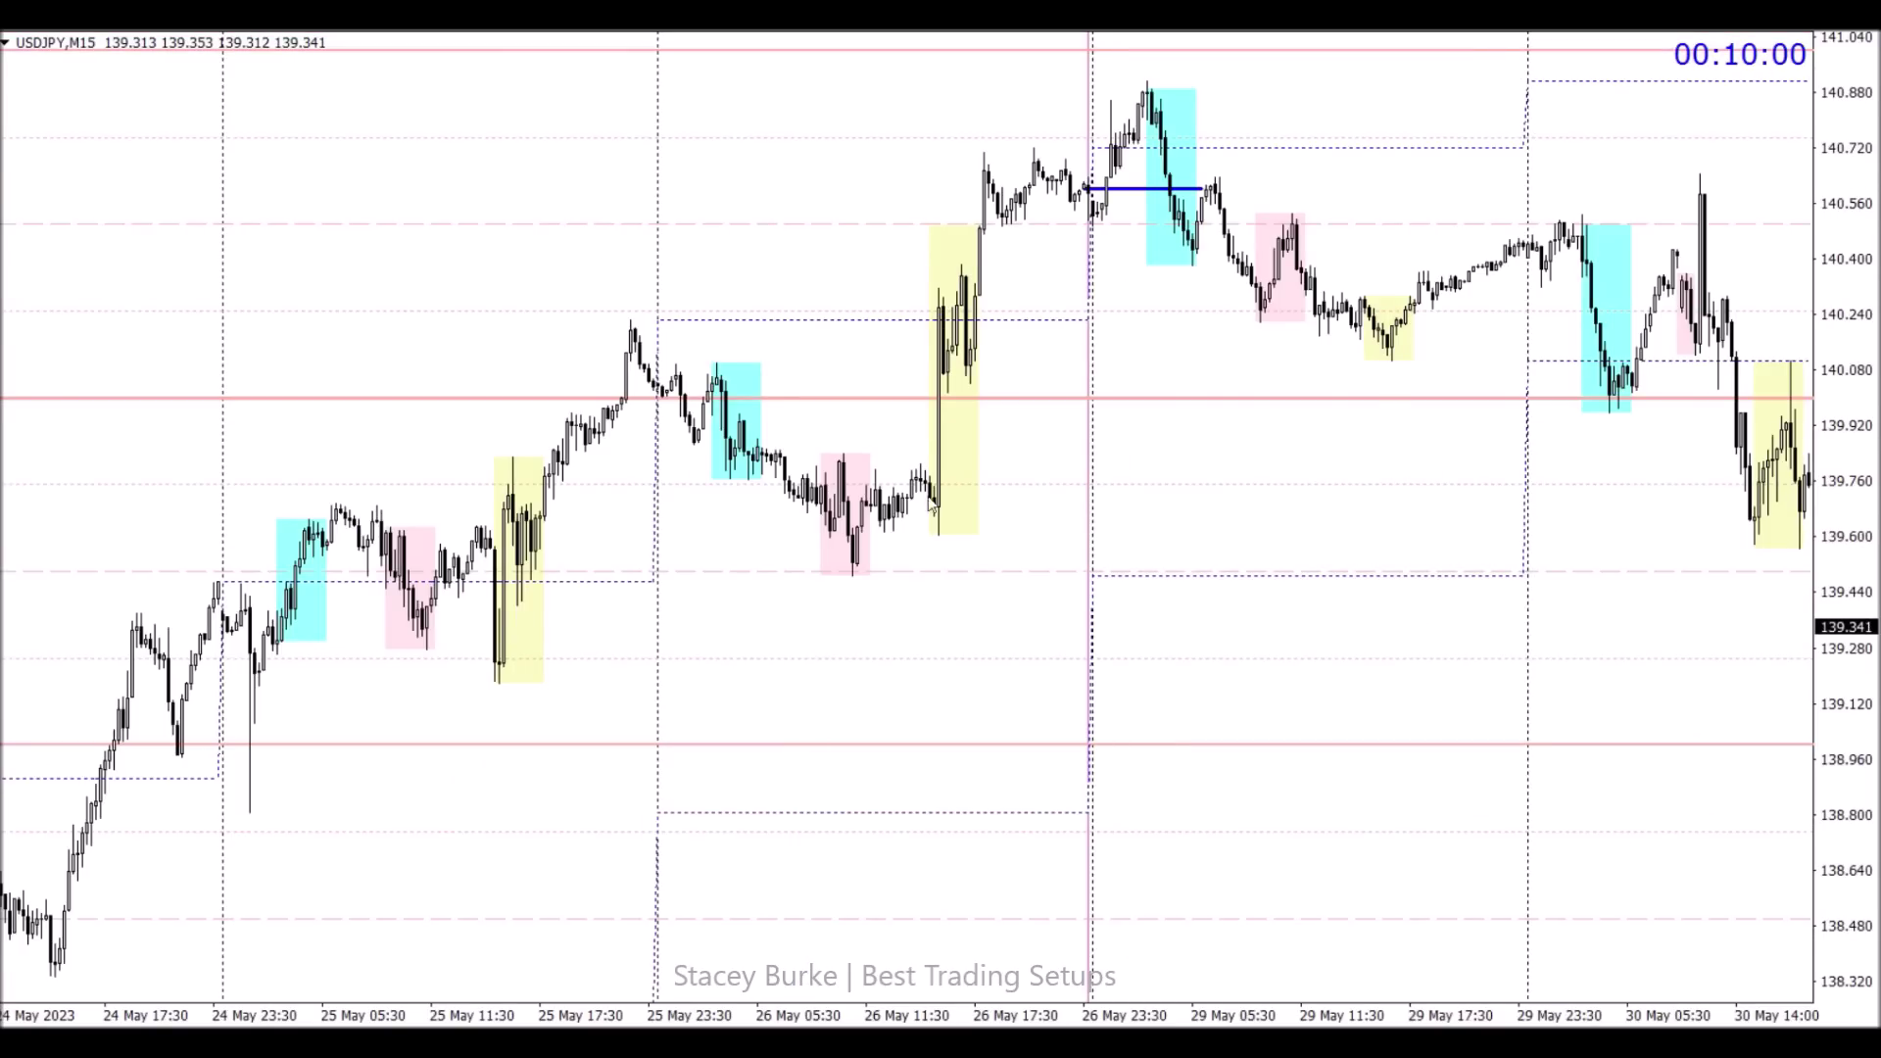
scroll(1038, 333, "down", 3)
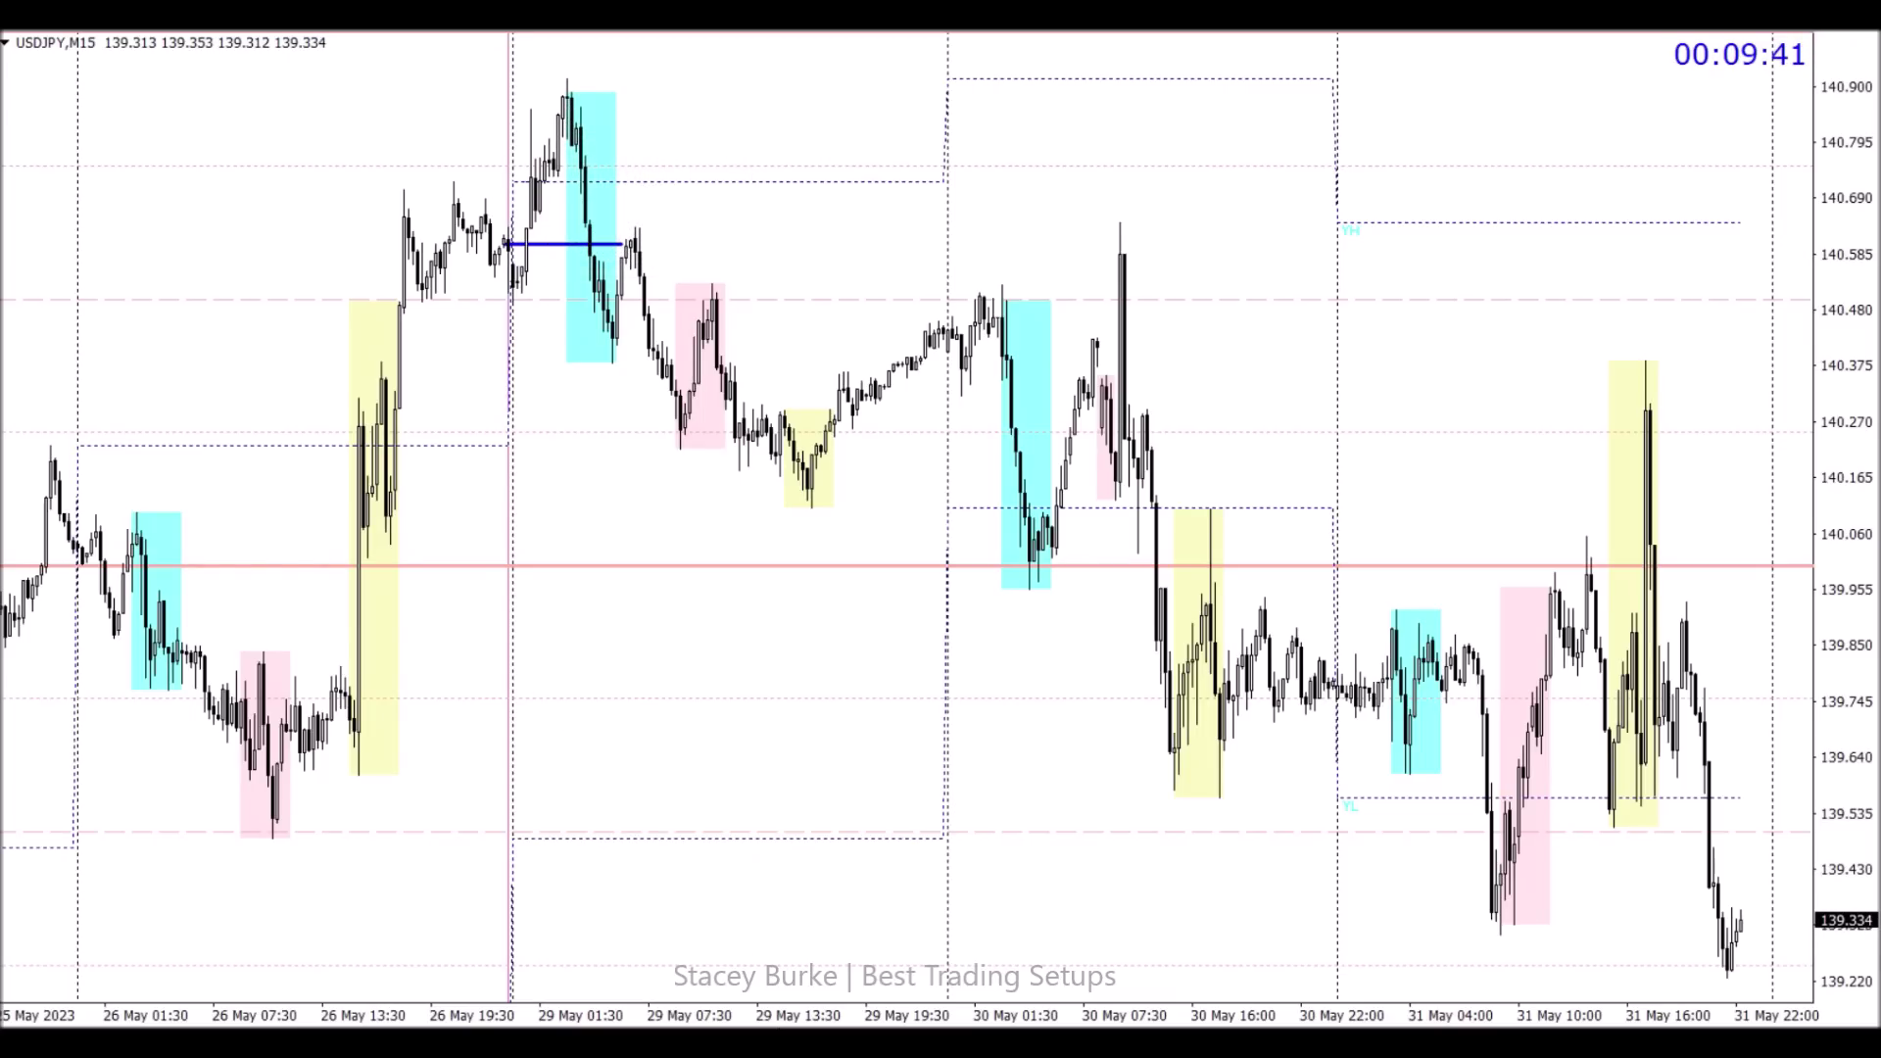
Step: Mark the 26 May rally with a red "PUMP" text label above it
key("alt+i")
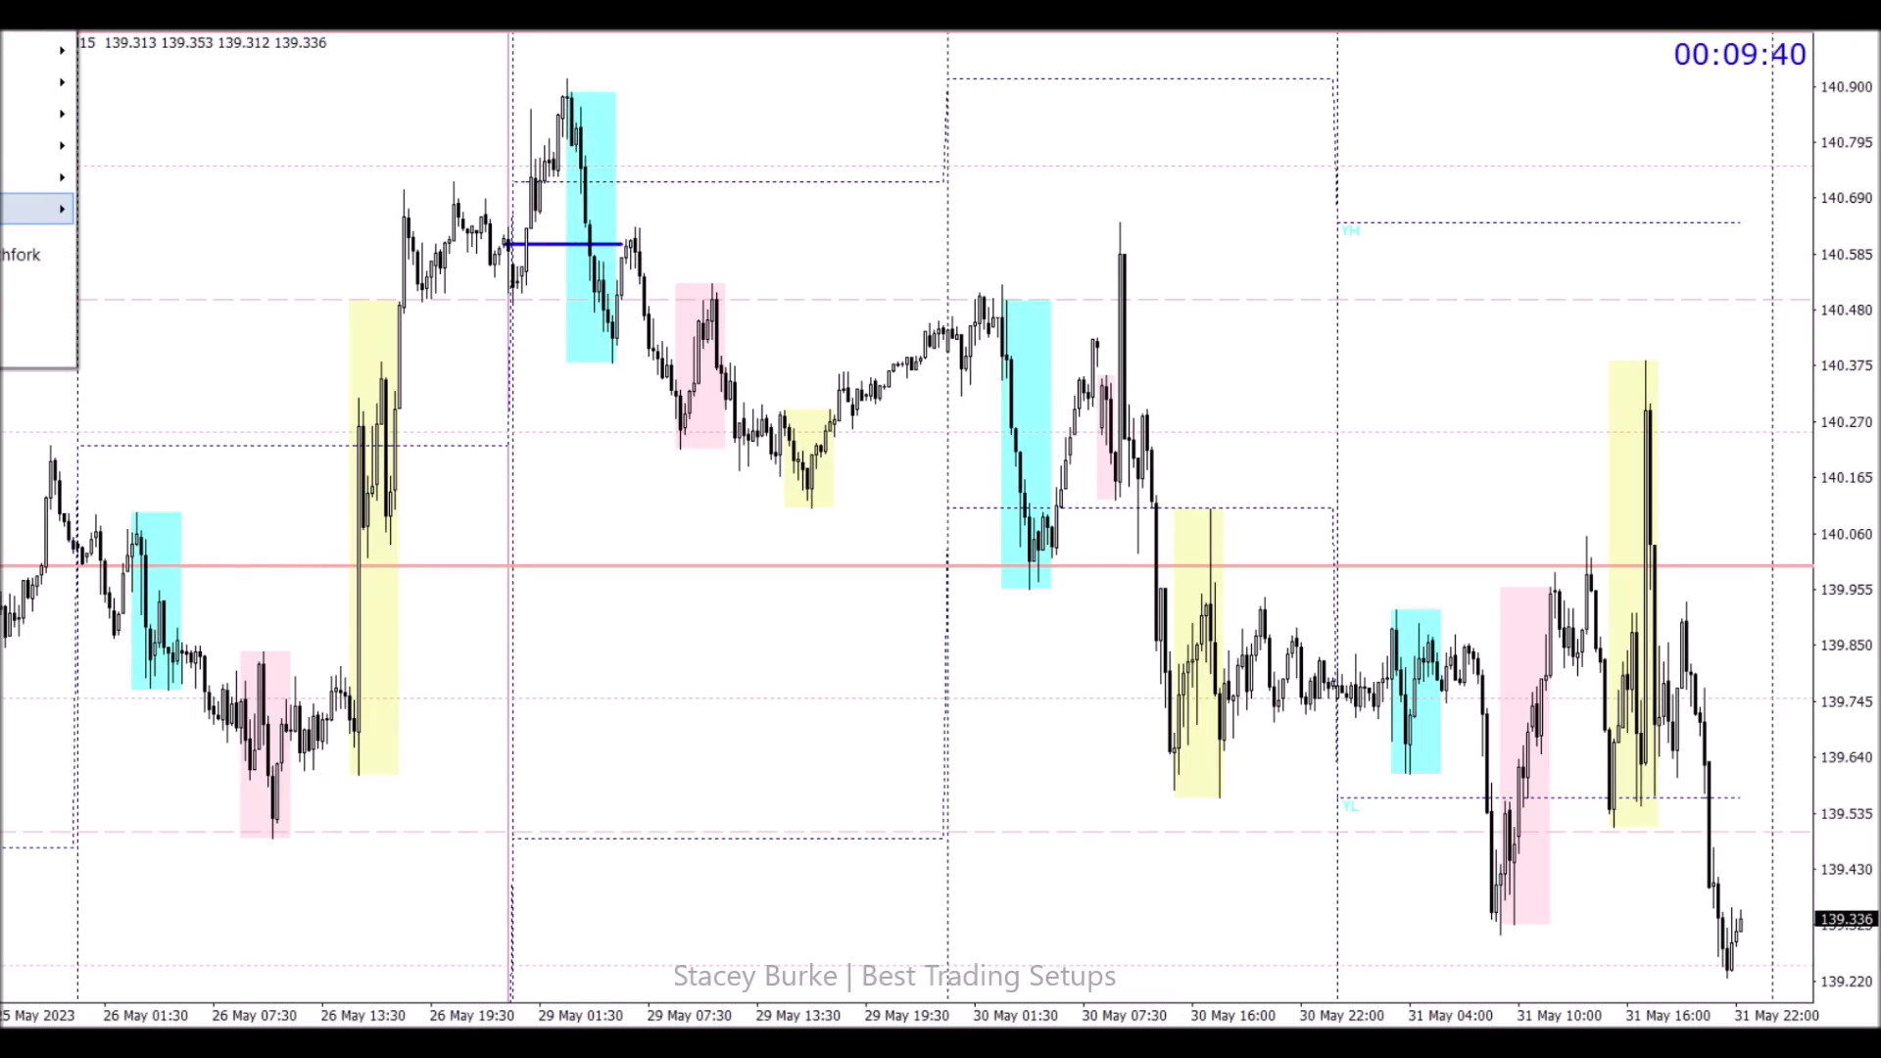
mouse_move(39, 176)
left_click(147, 175)
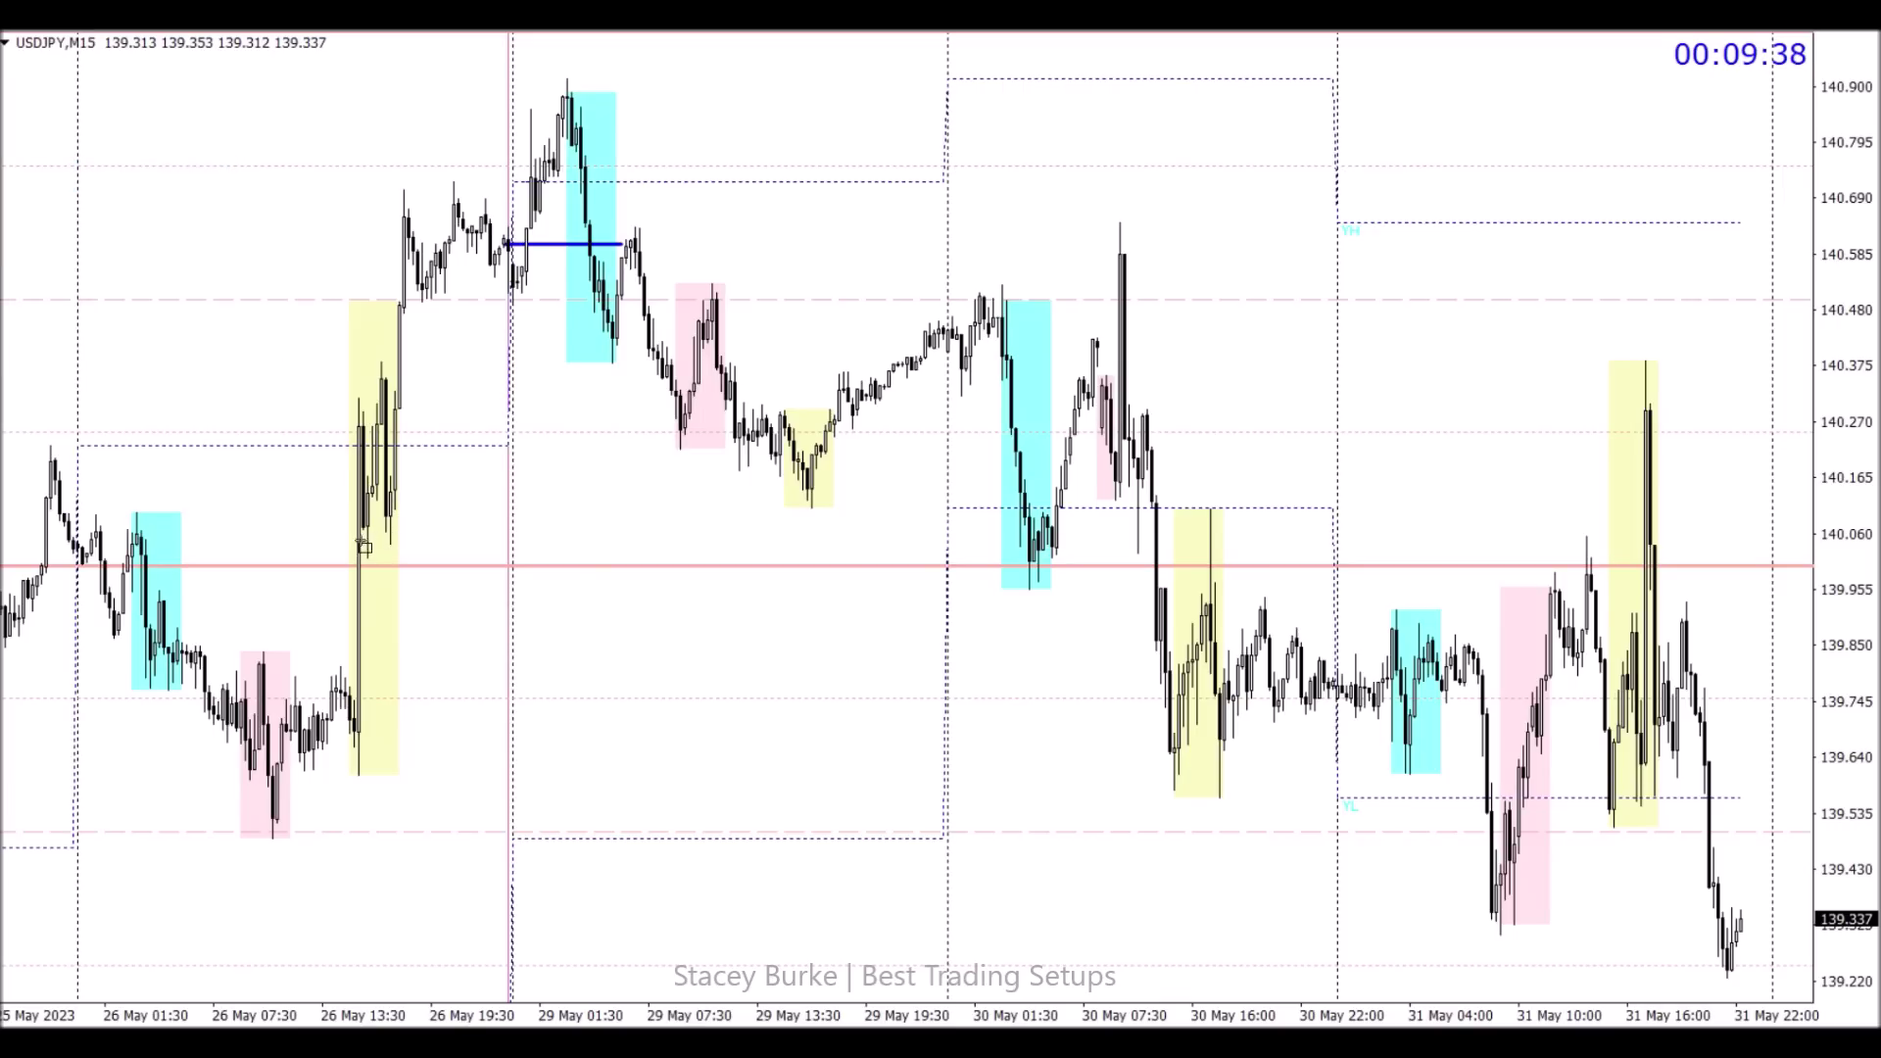
mouse_move(290, 704)
left_mouse_down()
mouse_move(349, 282)
mouse_move(341, 307)
mouse_move(408, 163)
mouse_move(499, 174)
left_mouse_up()
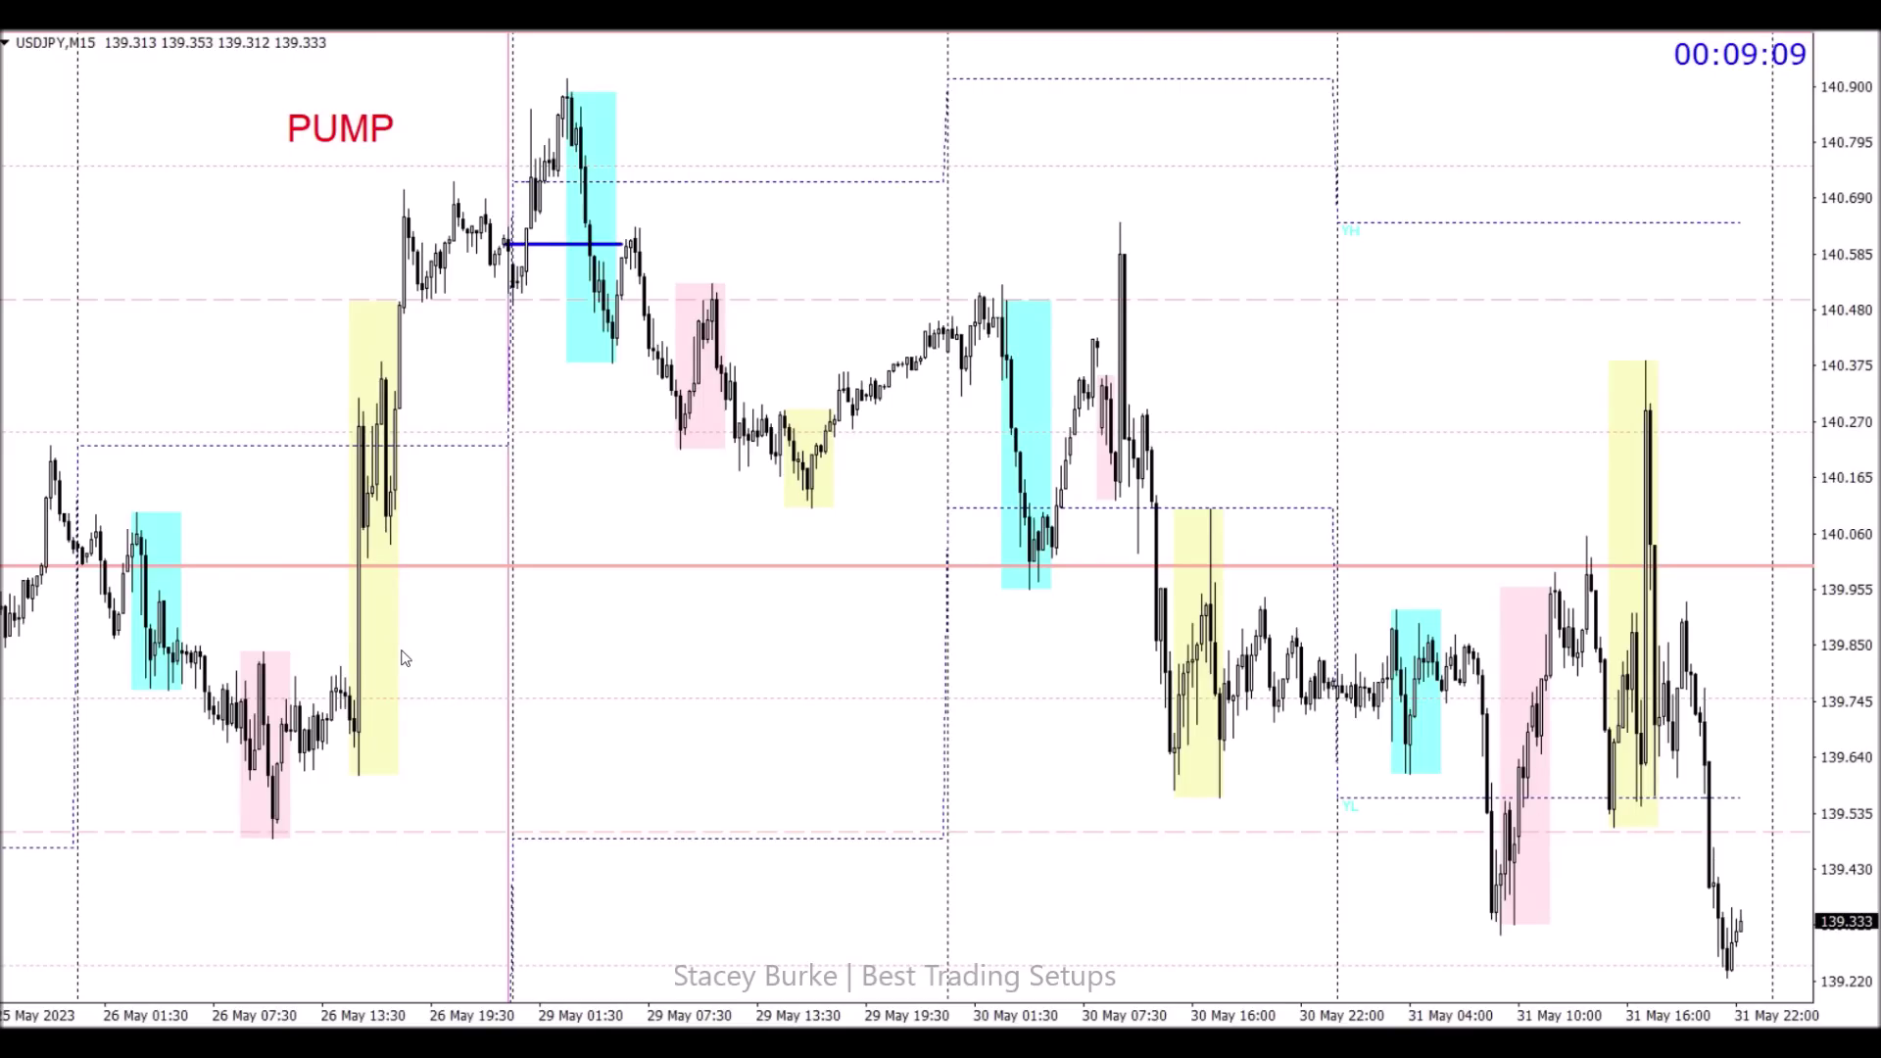
Step: Switch the USDJPY chart to the M5 timeframe with wider candles and move the PUMP label beside the 29 May day separator
scroll(482, 484, "up", 3)
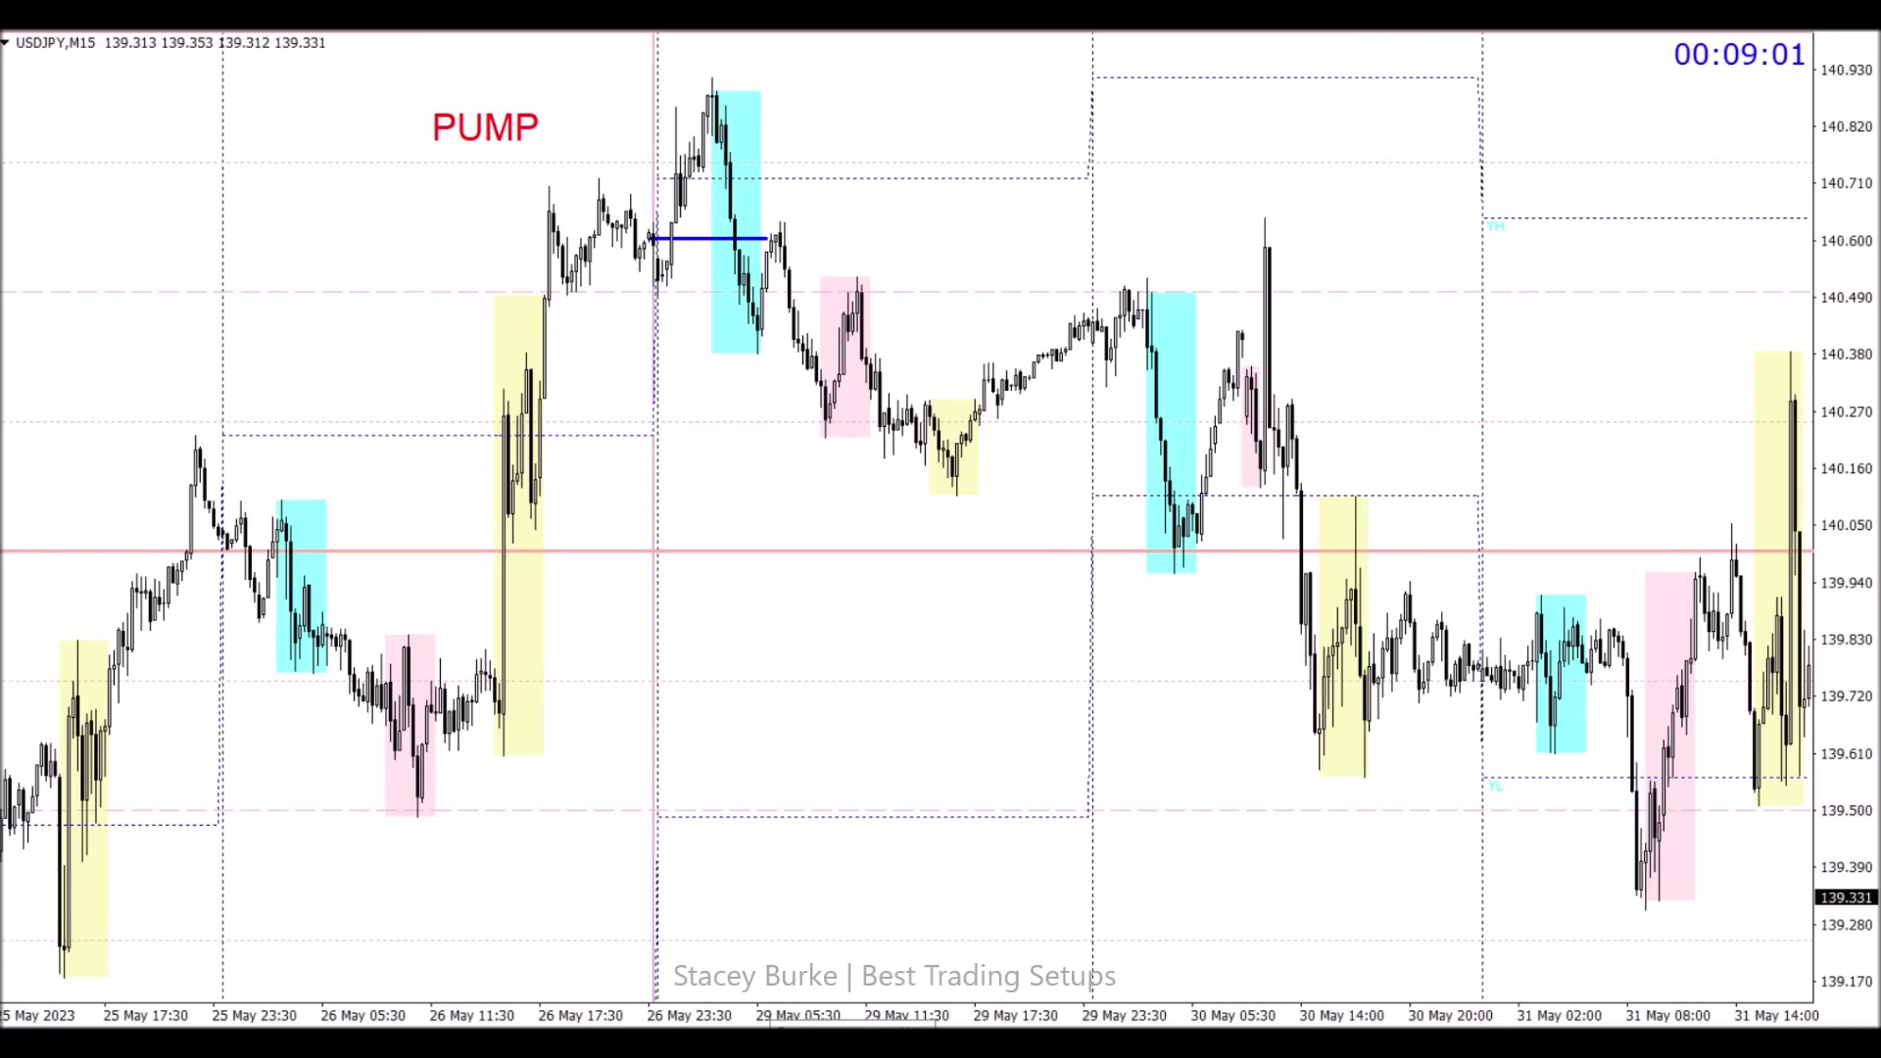
key("ctrl+5")
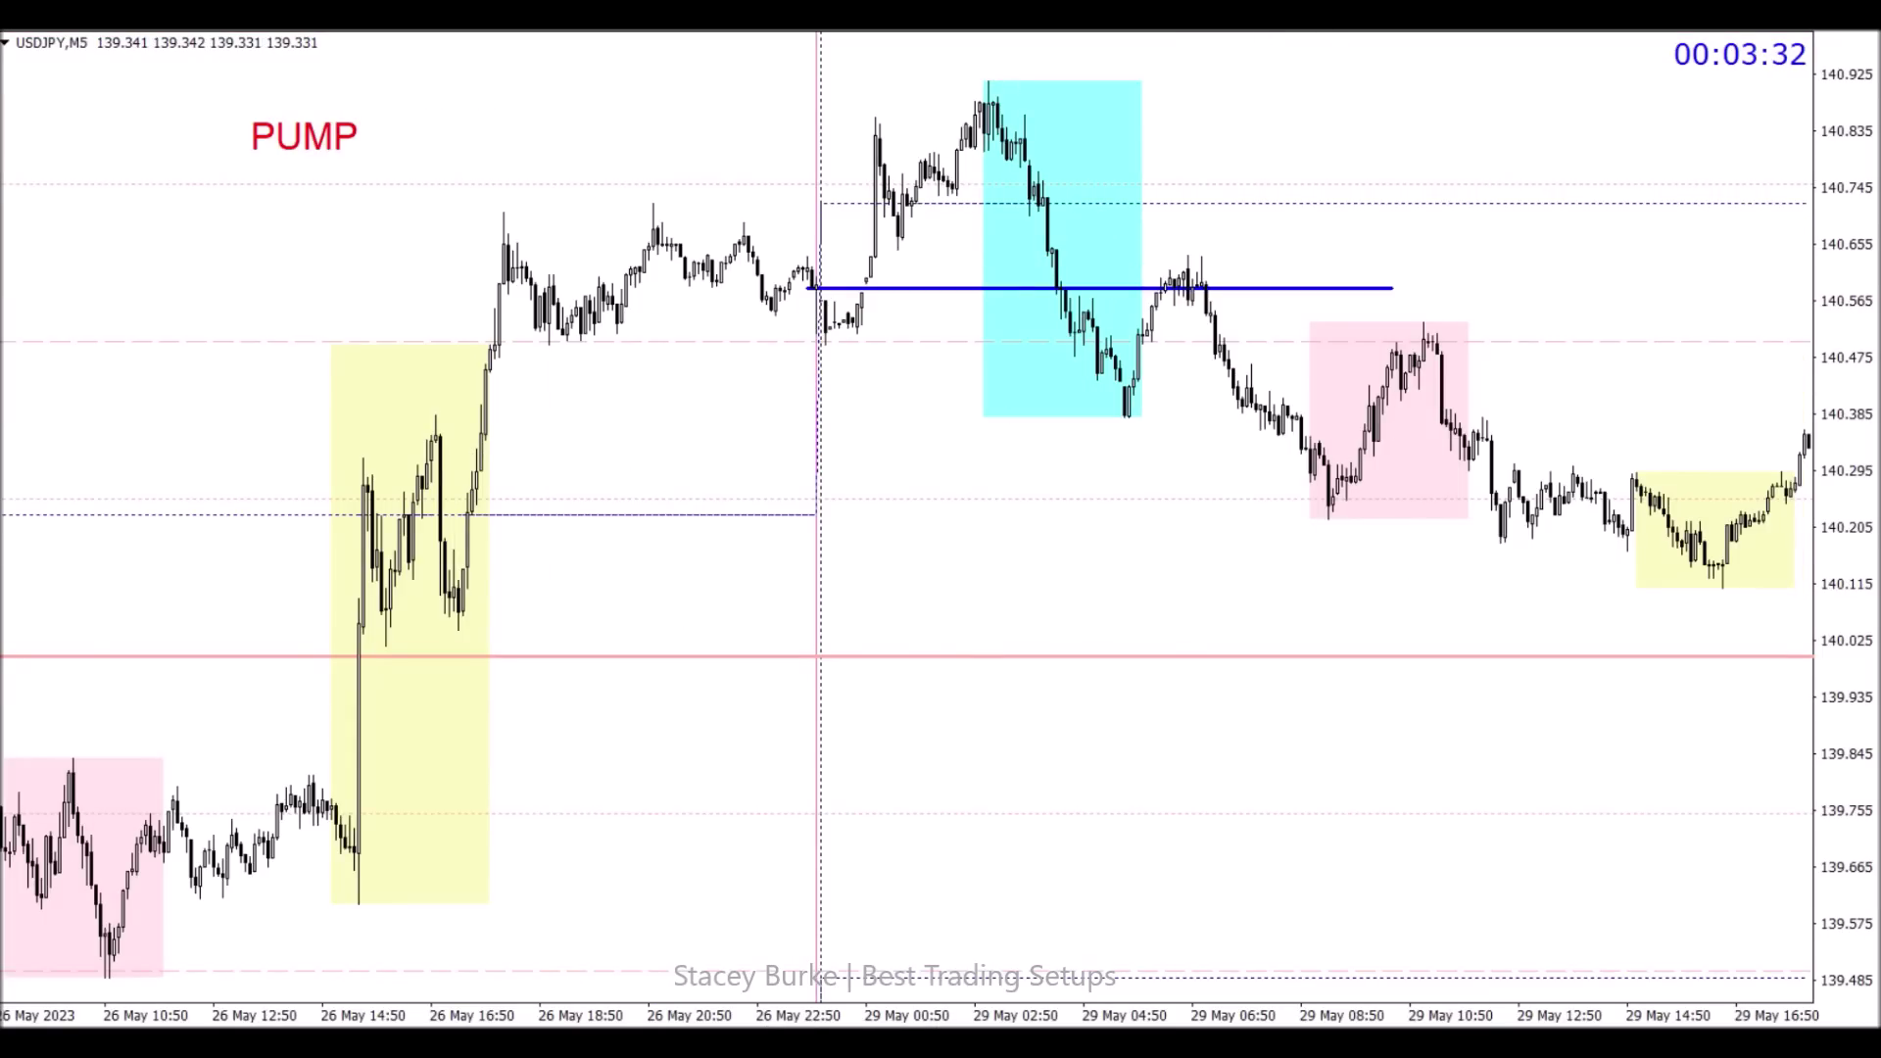
key("plus")
scroll(1315, 378, "down", 6)
scroll(1146, 391, "up", 3)
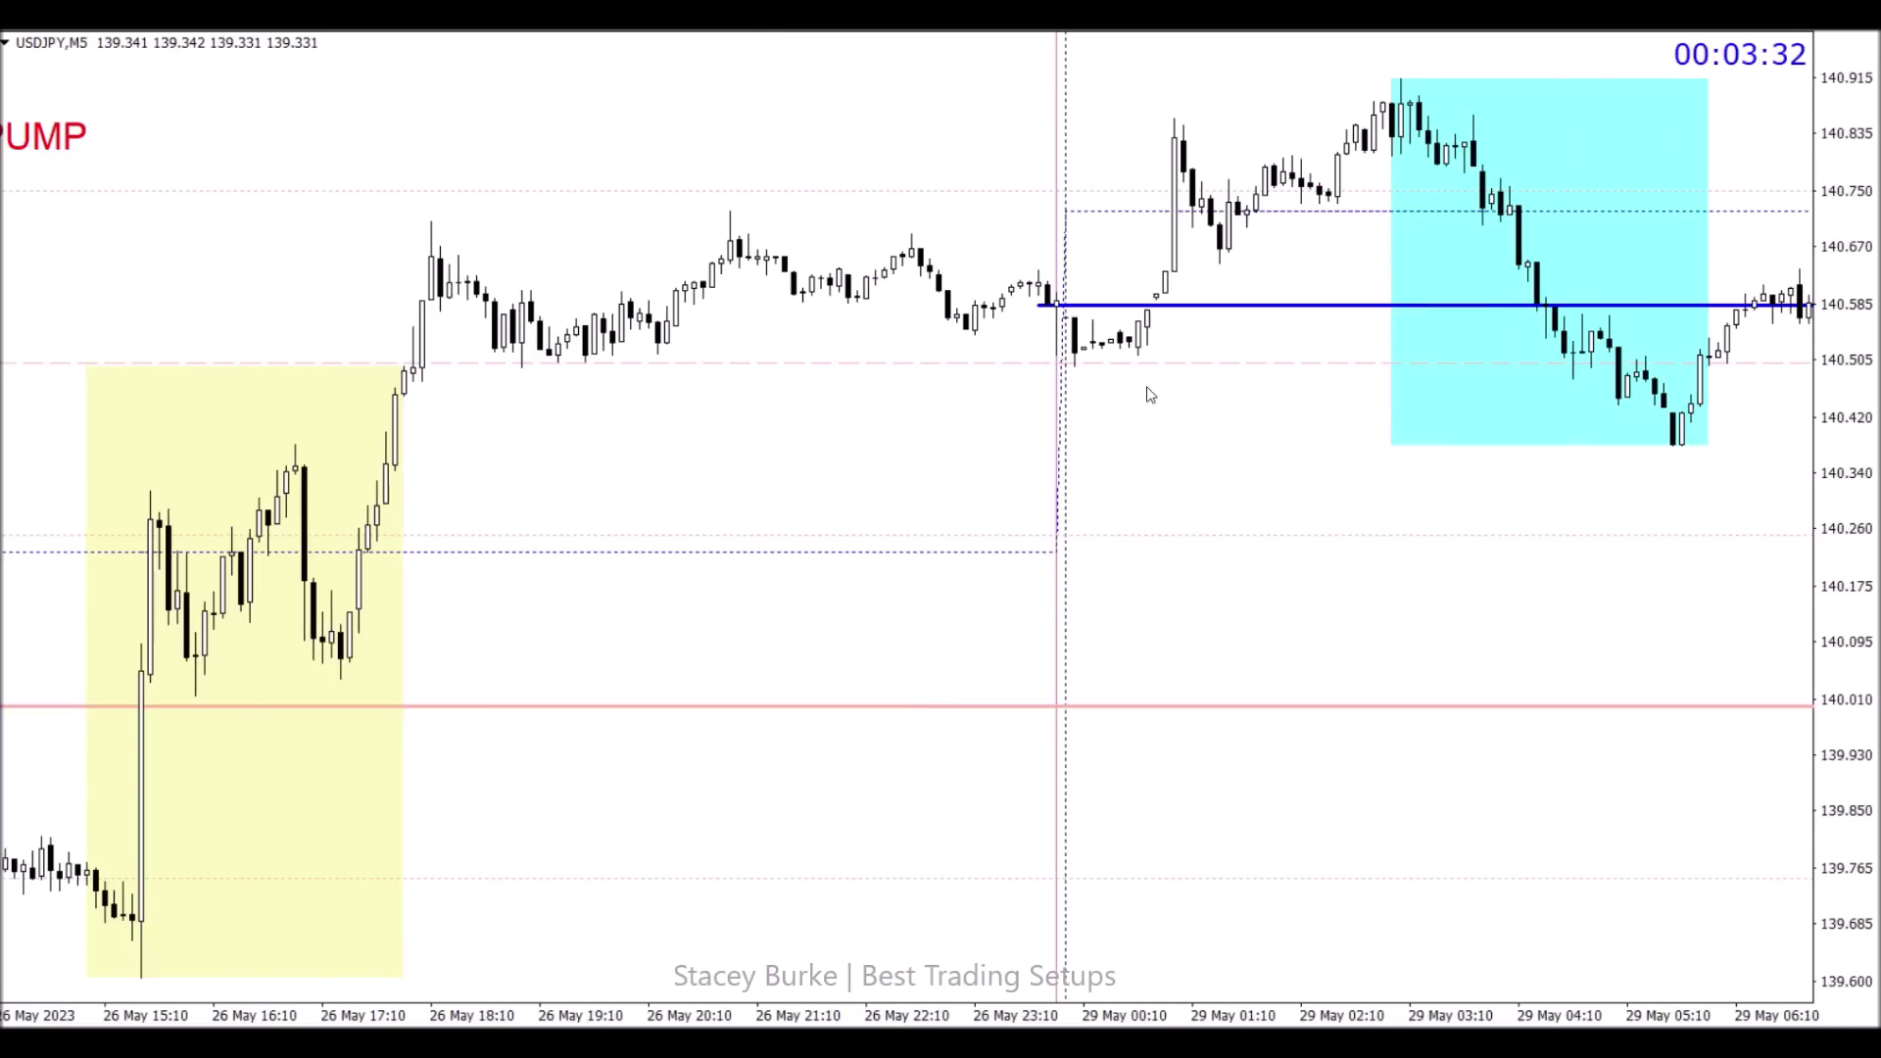
left_click_drag(34, 147, 966, 145)
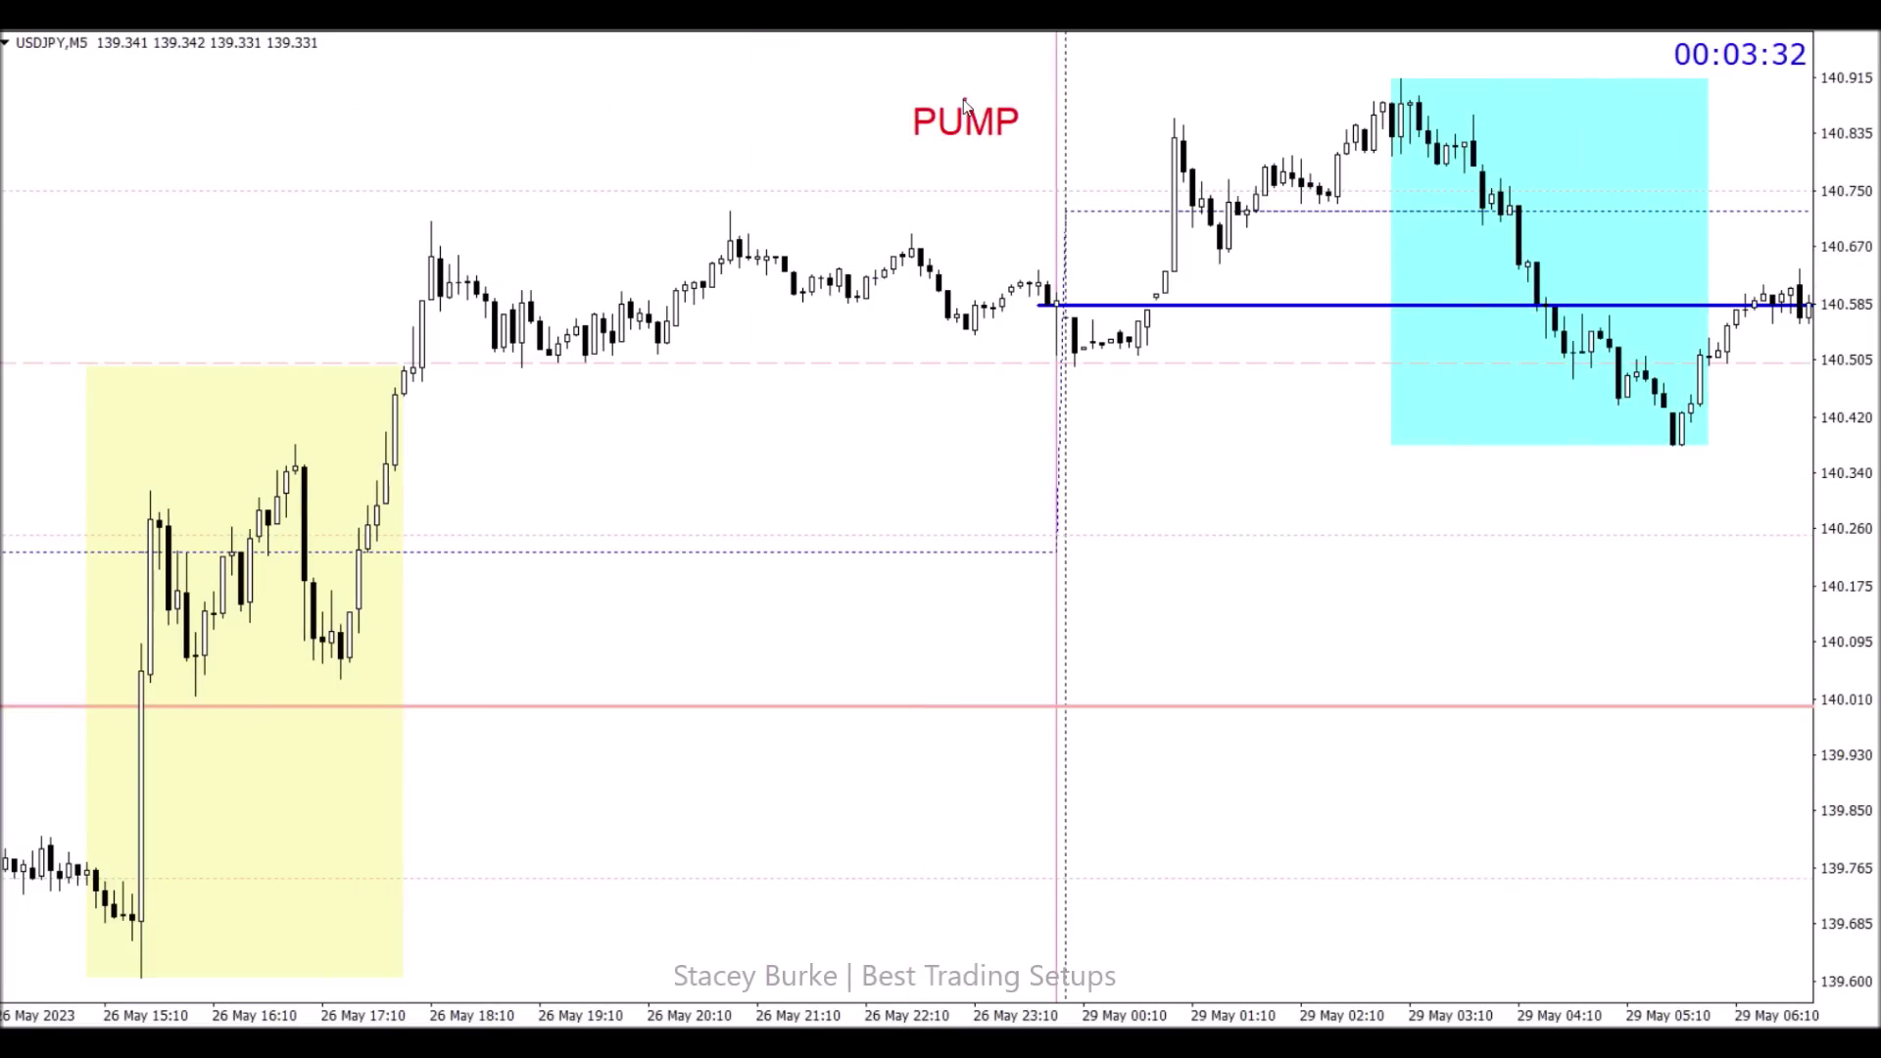
Step: Draw a horizontal trend line along the late 26 May consolidation lows and move it up to about 140.76
scroll(1023, 406, "down", 3)
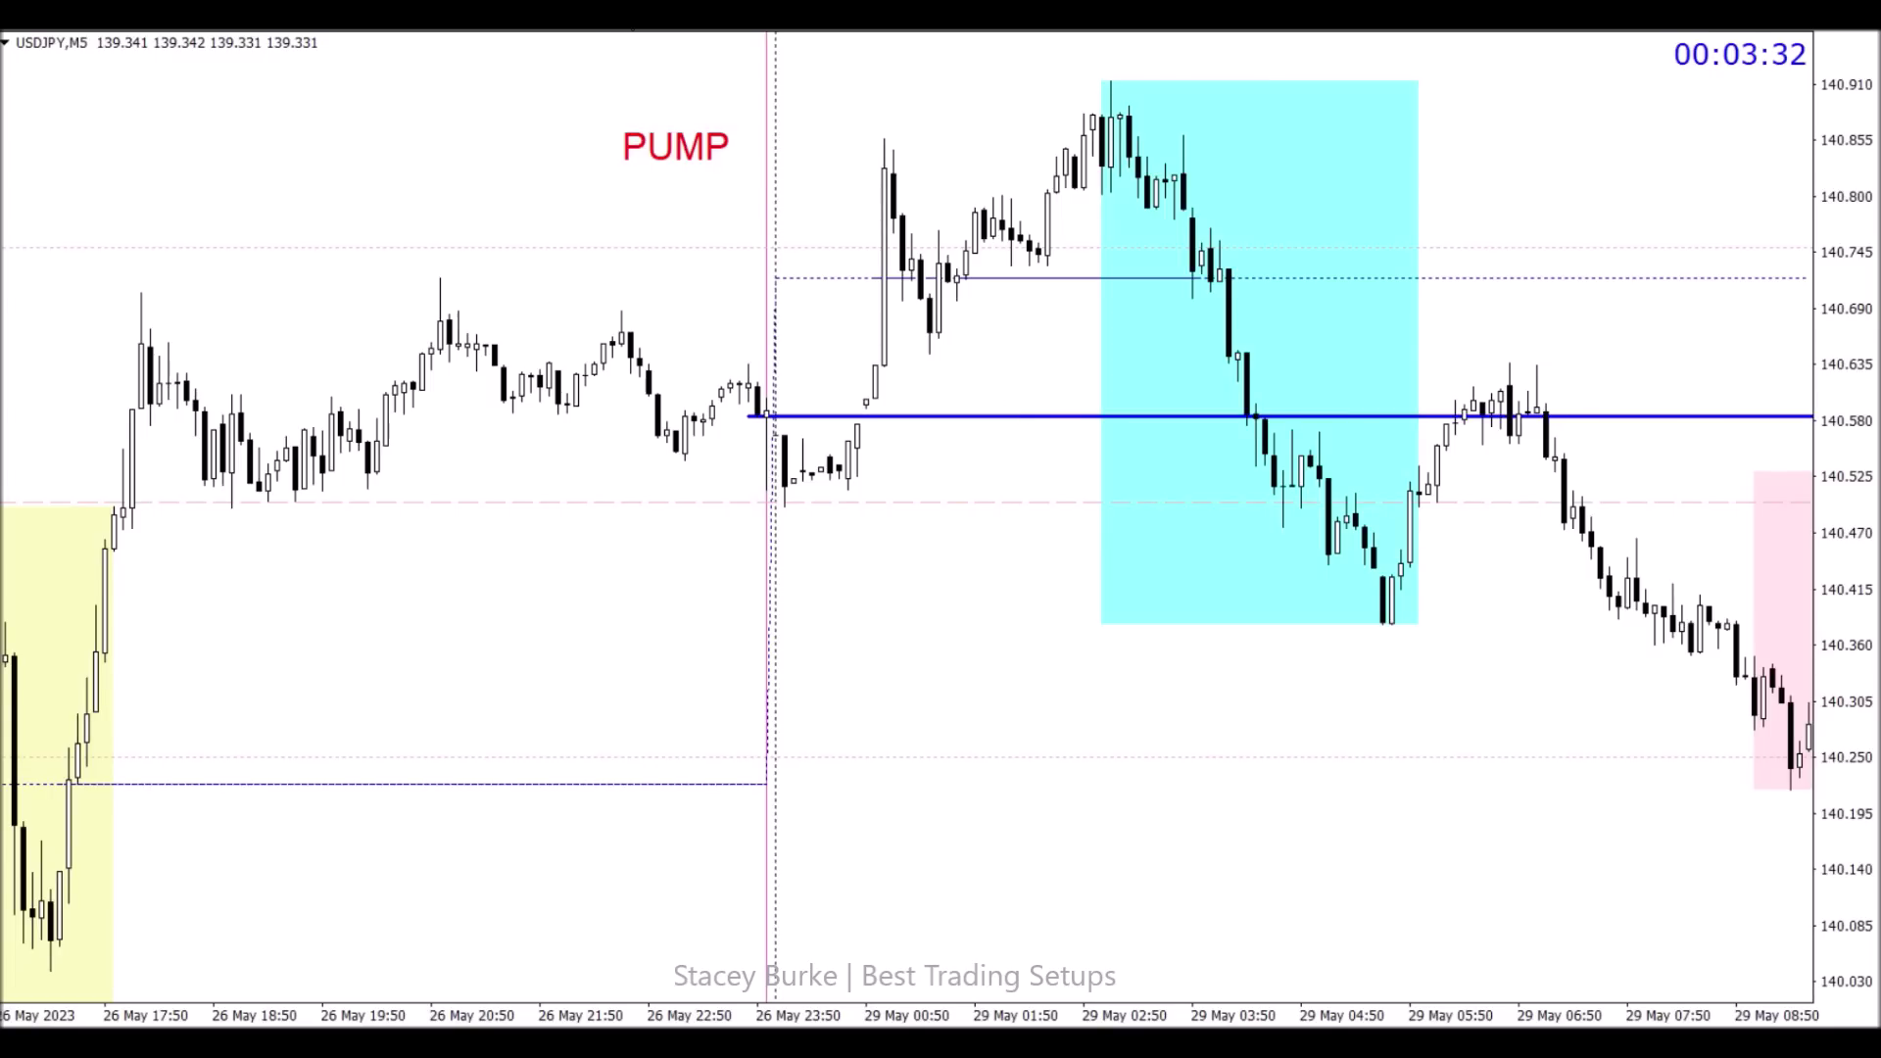
mouse_move(106, 497)
left_mouse_down()
mouse_move(1419, 469)
mouse_move(1626, 490)
mouse_move(1607, 497)
left_mouse_up()
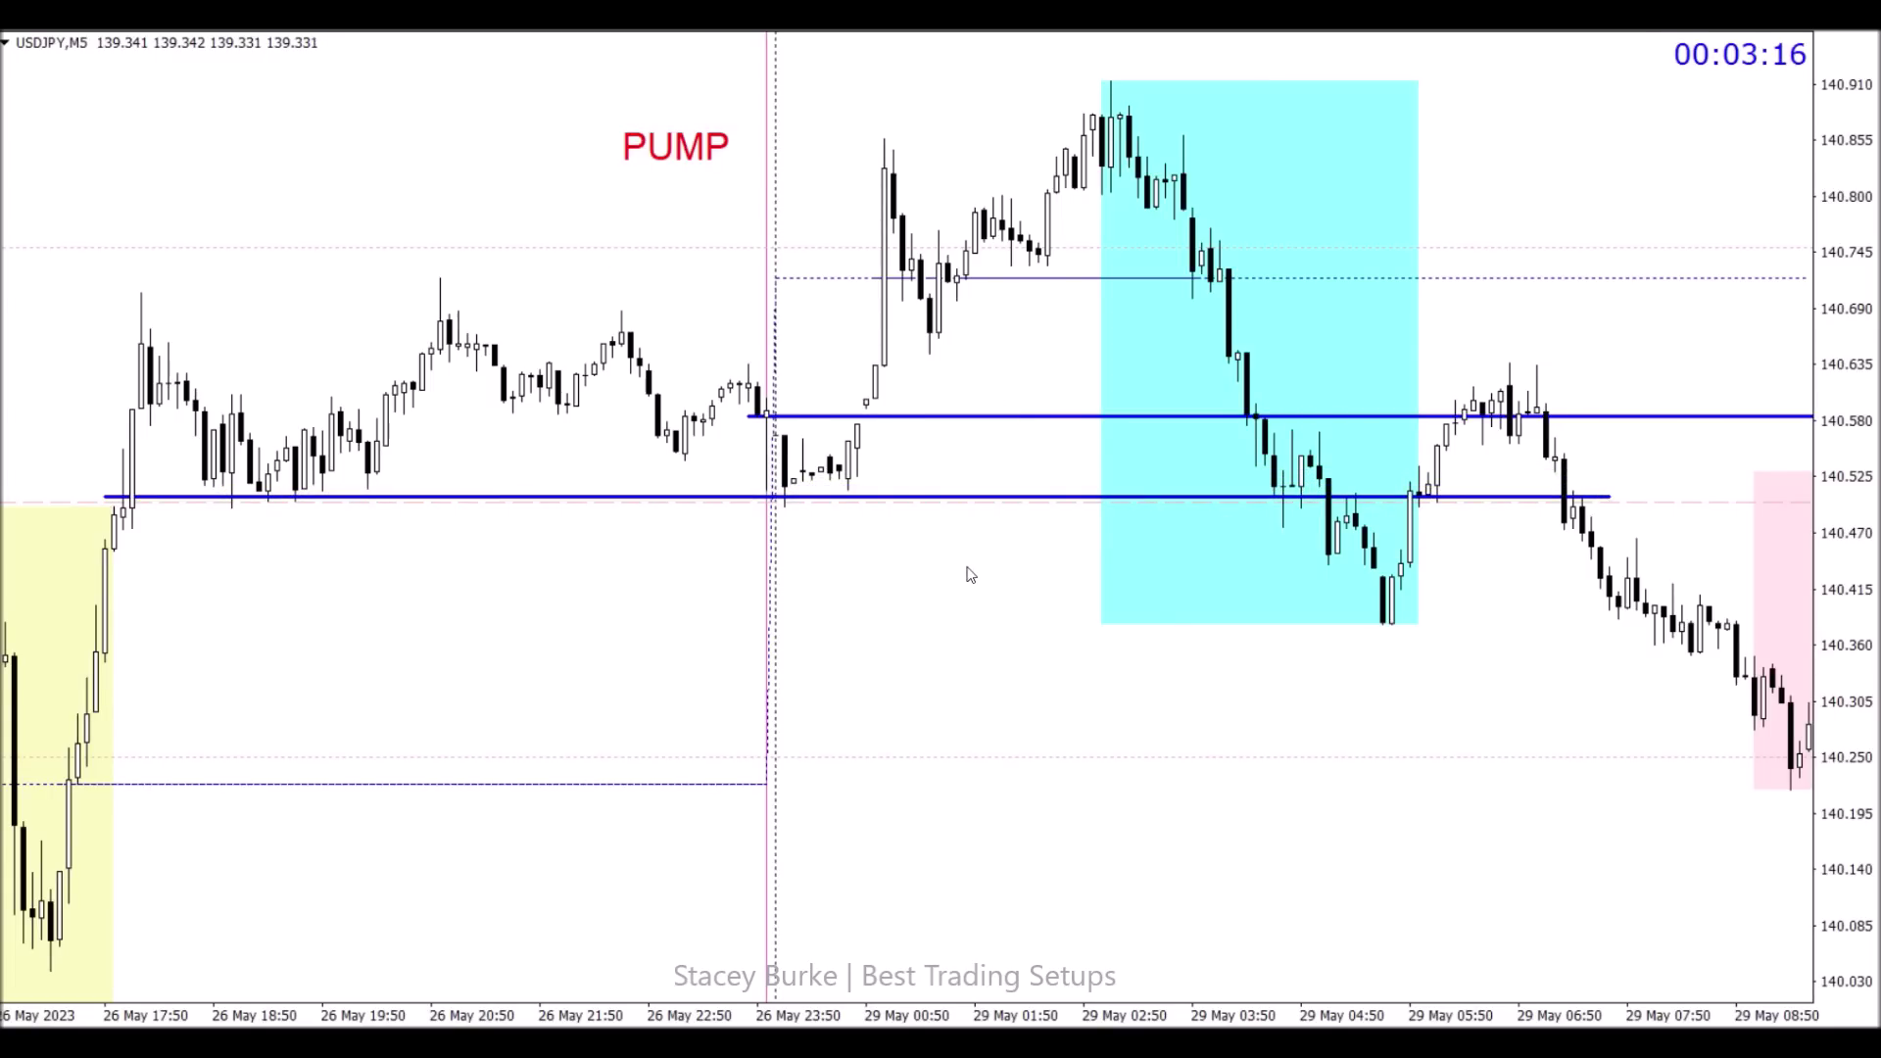
left_click(949, 500)
left_click_drag(858, 497, 912, 240)
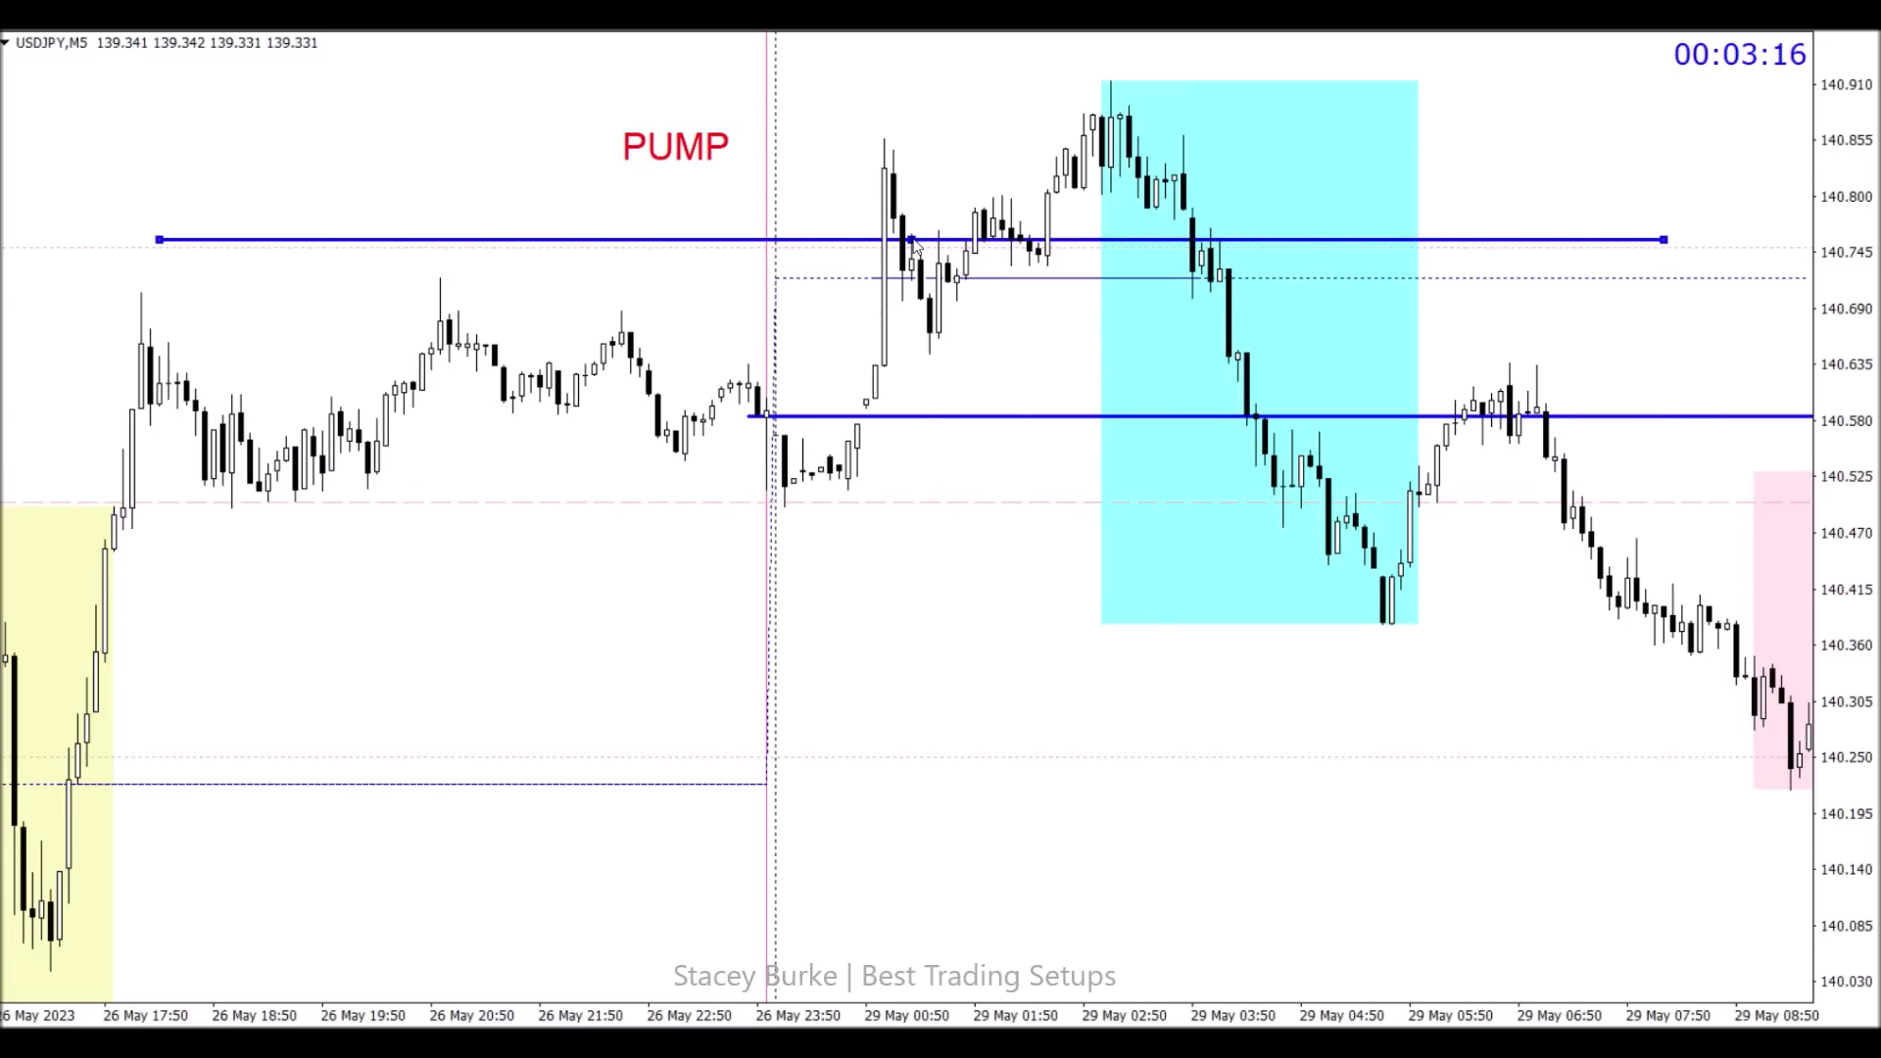
Step: Draw horizontal trend lines at about 140.86 from the 29 May spike high and at about 140.48 from the 26 May breakout candle
left_click(880, 257)
left_click_drag(883, 137, 1230, 137)
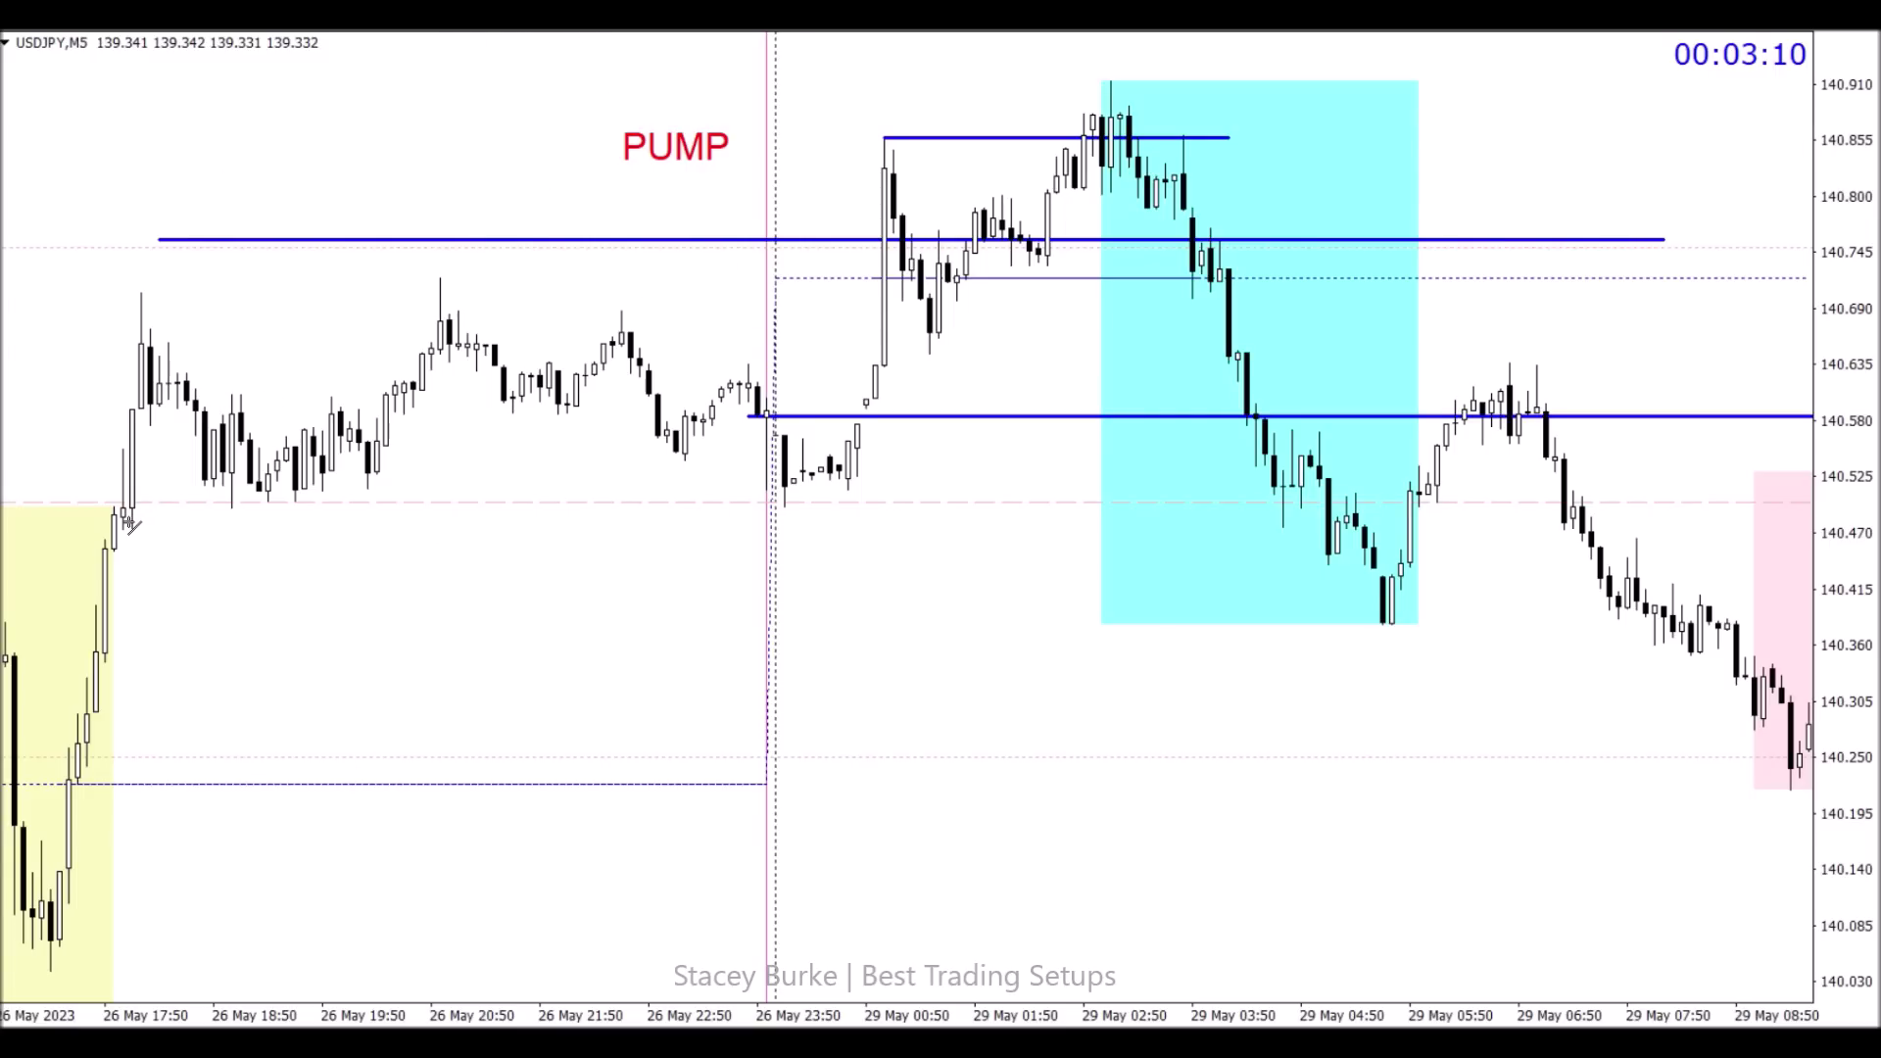
left_click_drag(132, 524, 1401, 524)
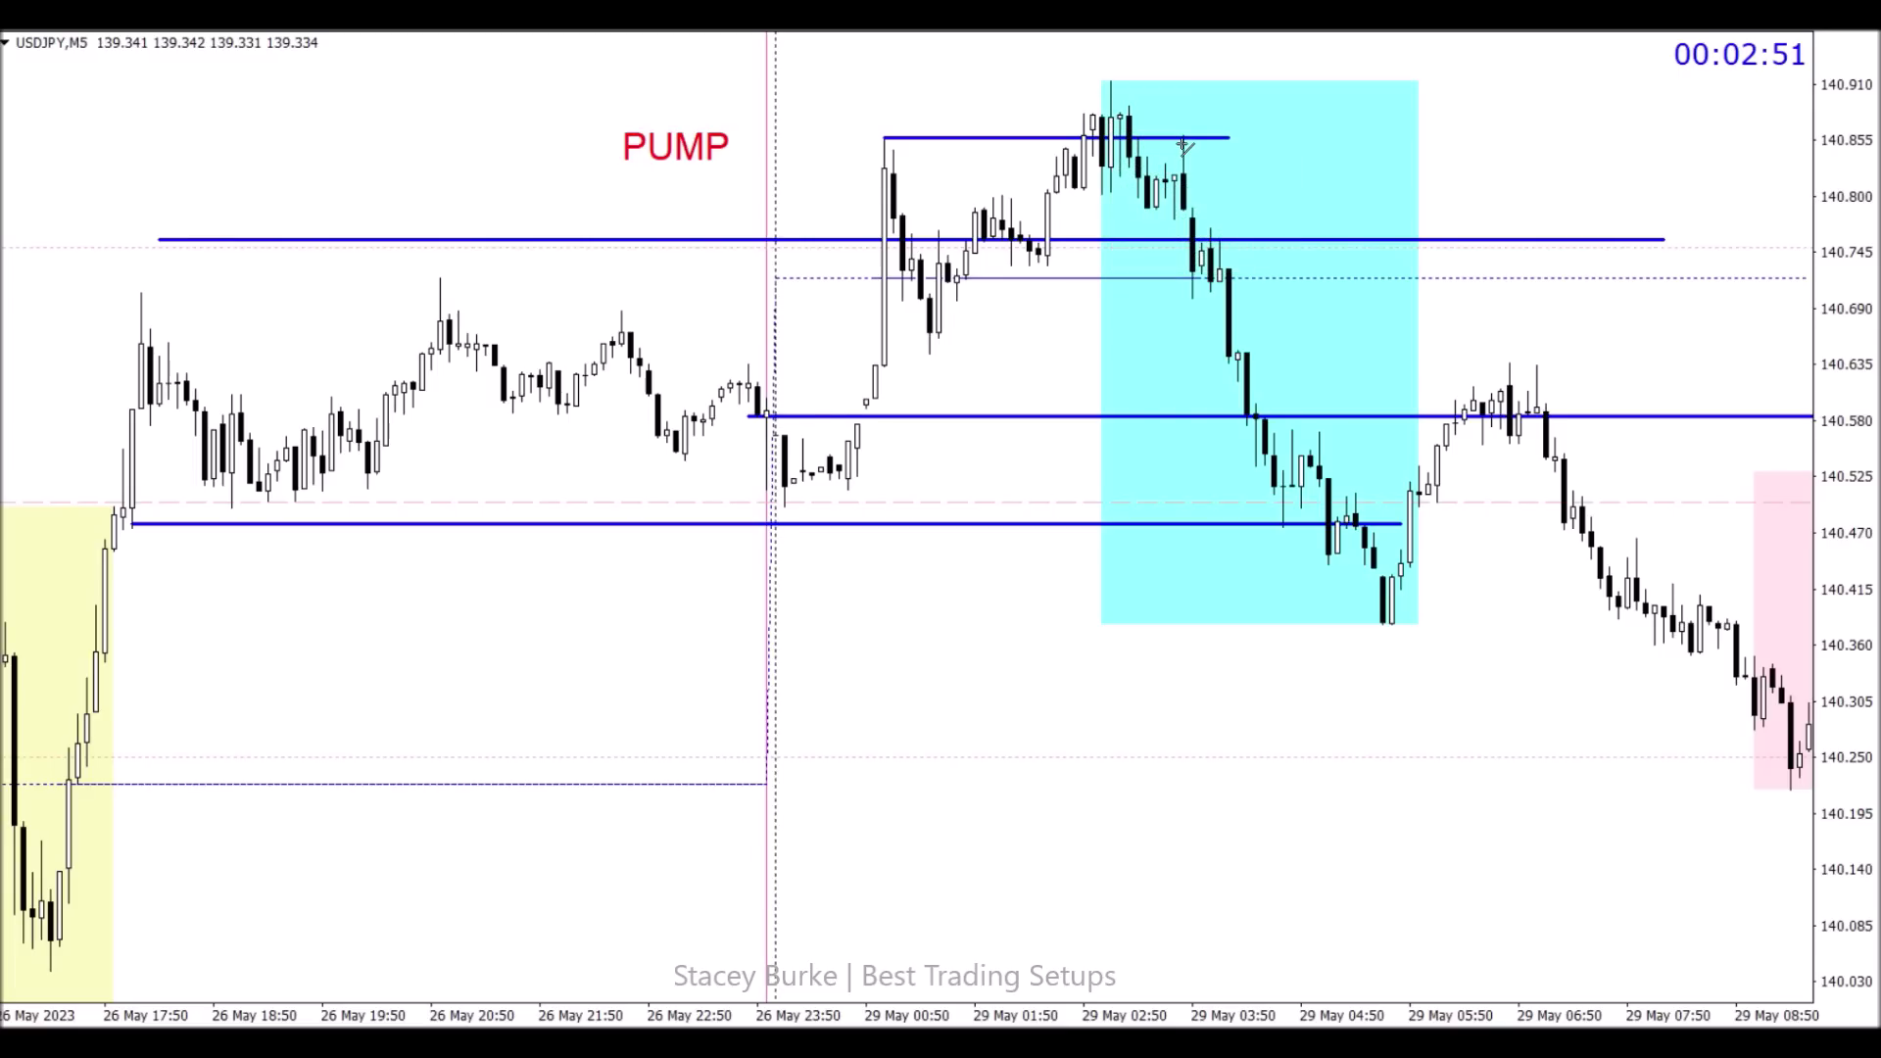
Step: Add a red 20-period exponential Moving Average applied to Close
key("alt+i")
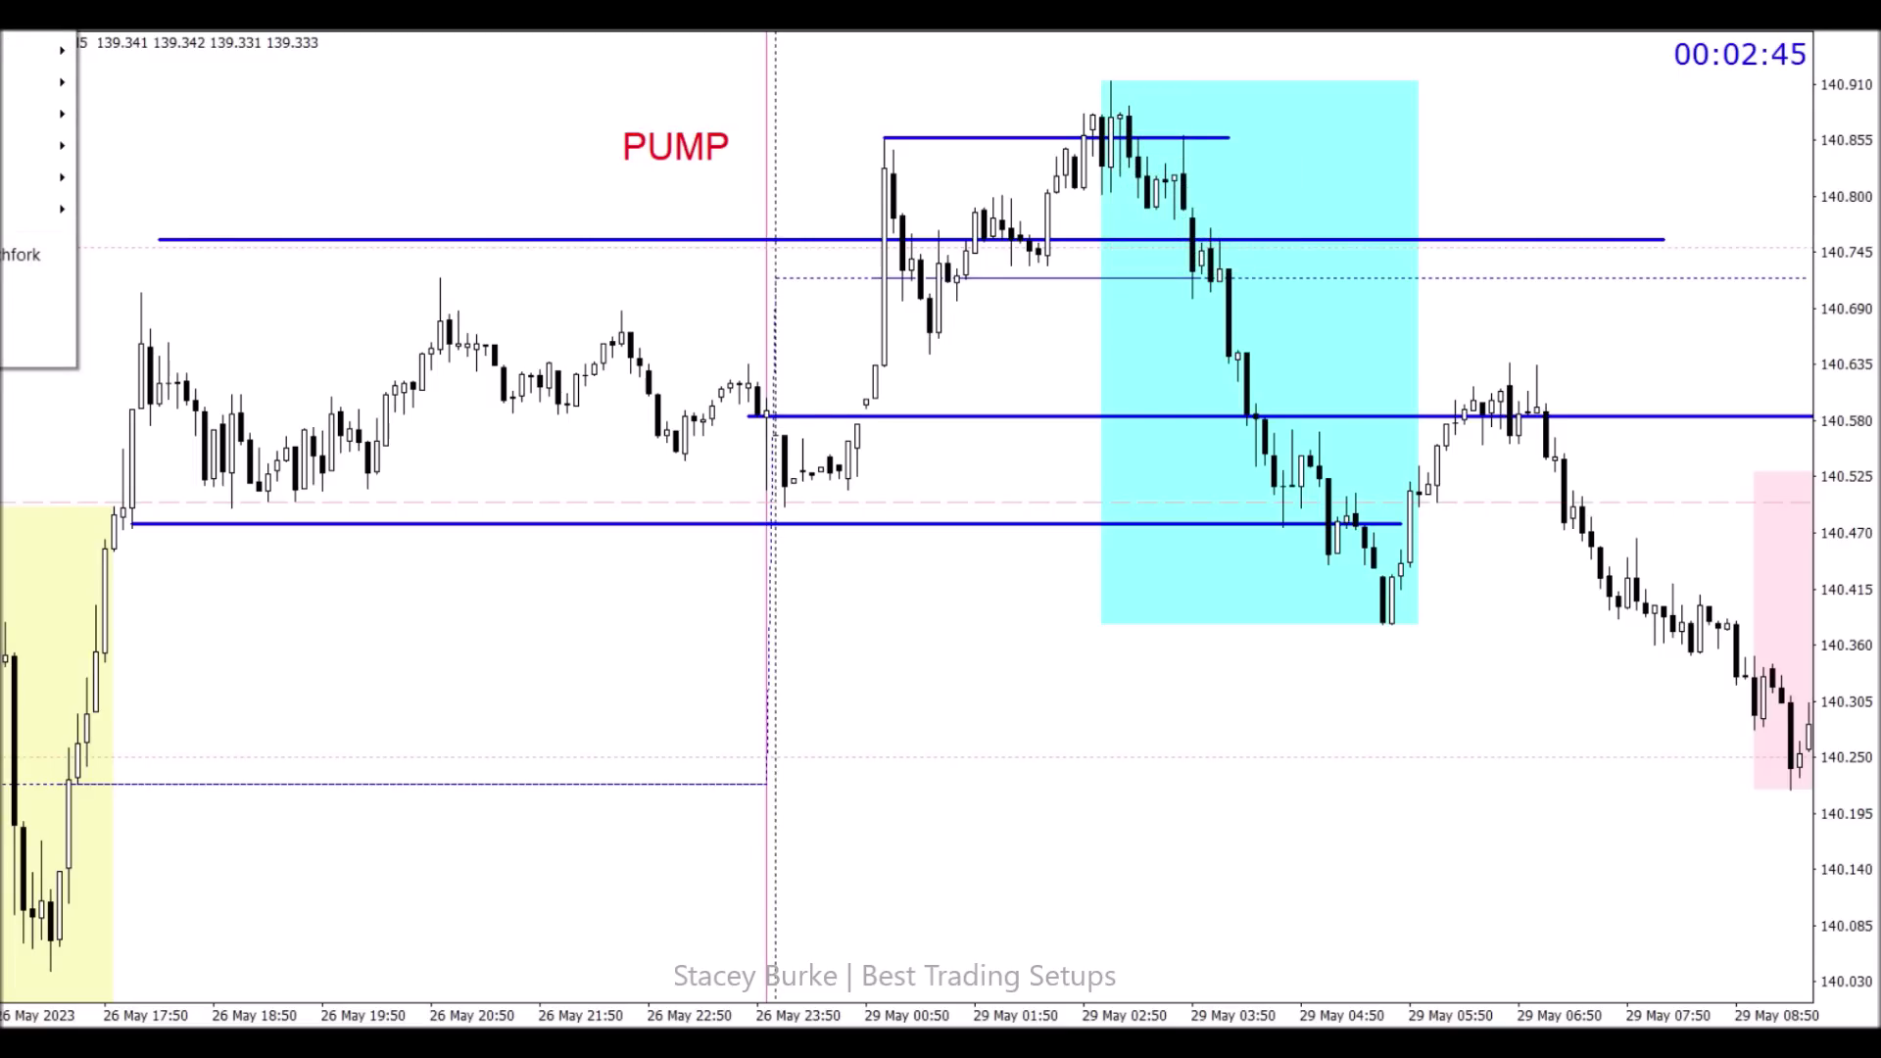
left_click(529, 444)
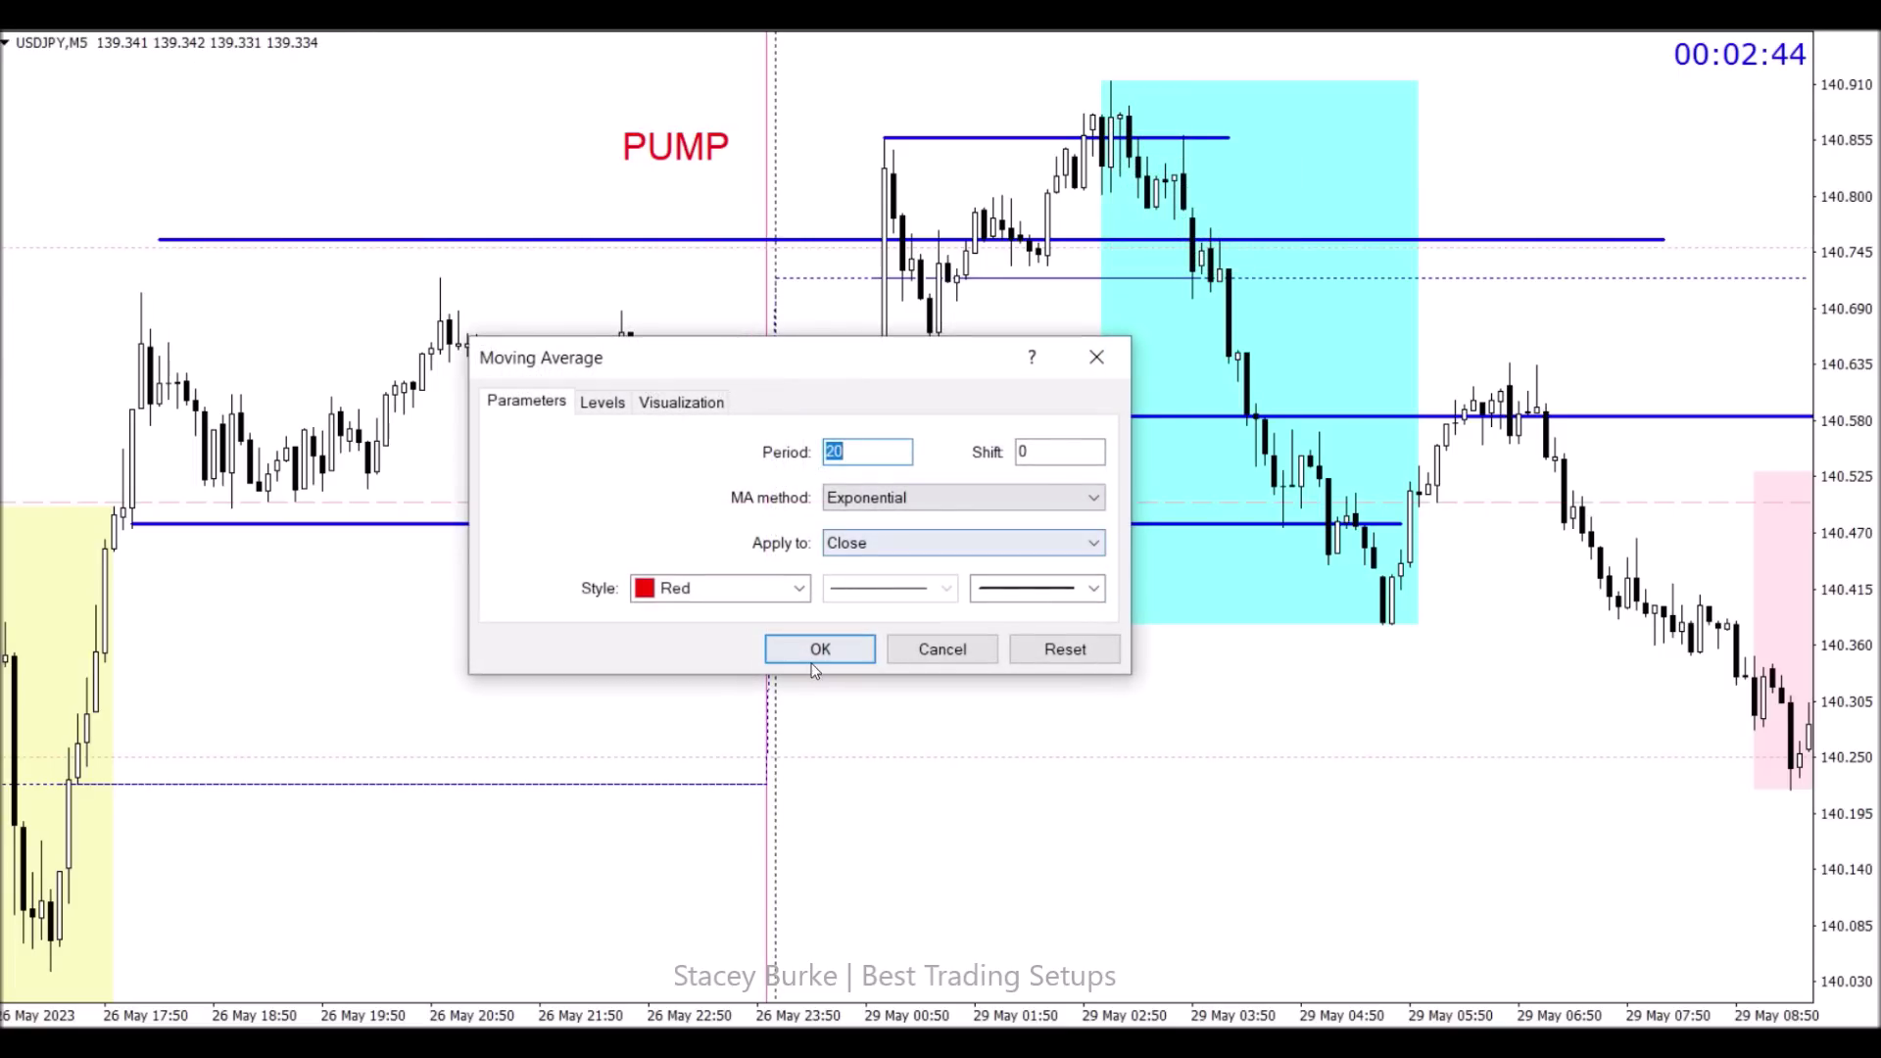
left_click(809, 662)
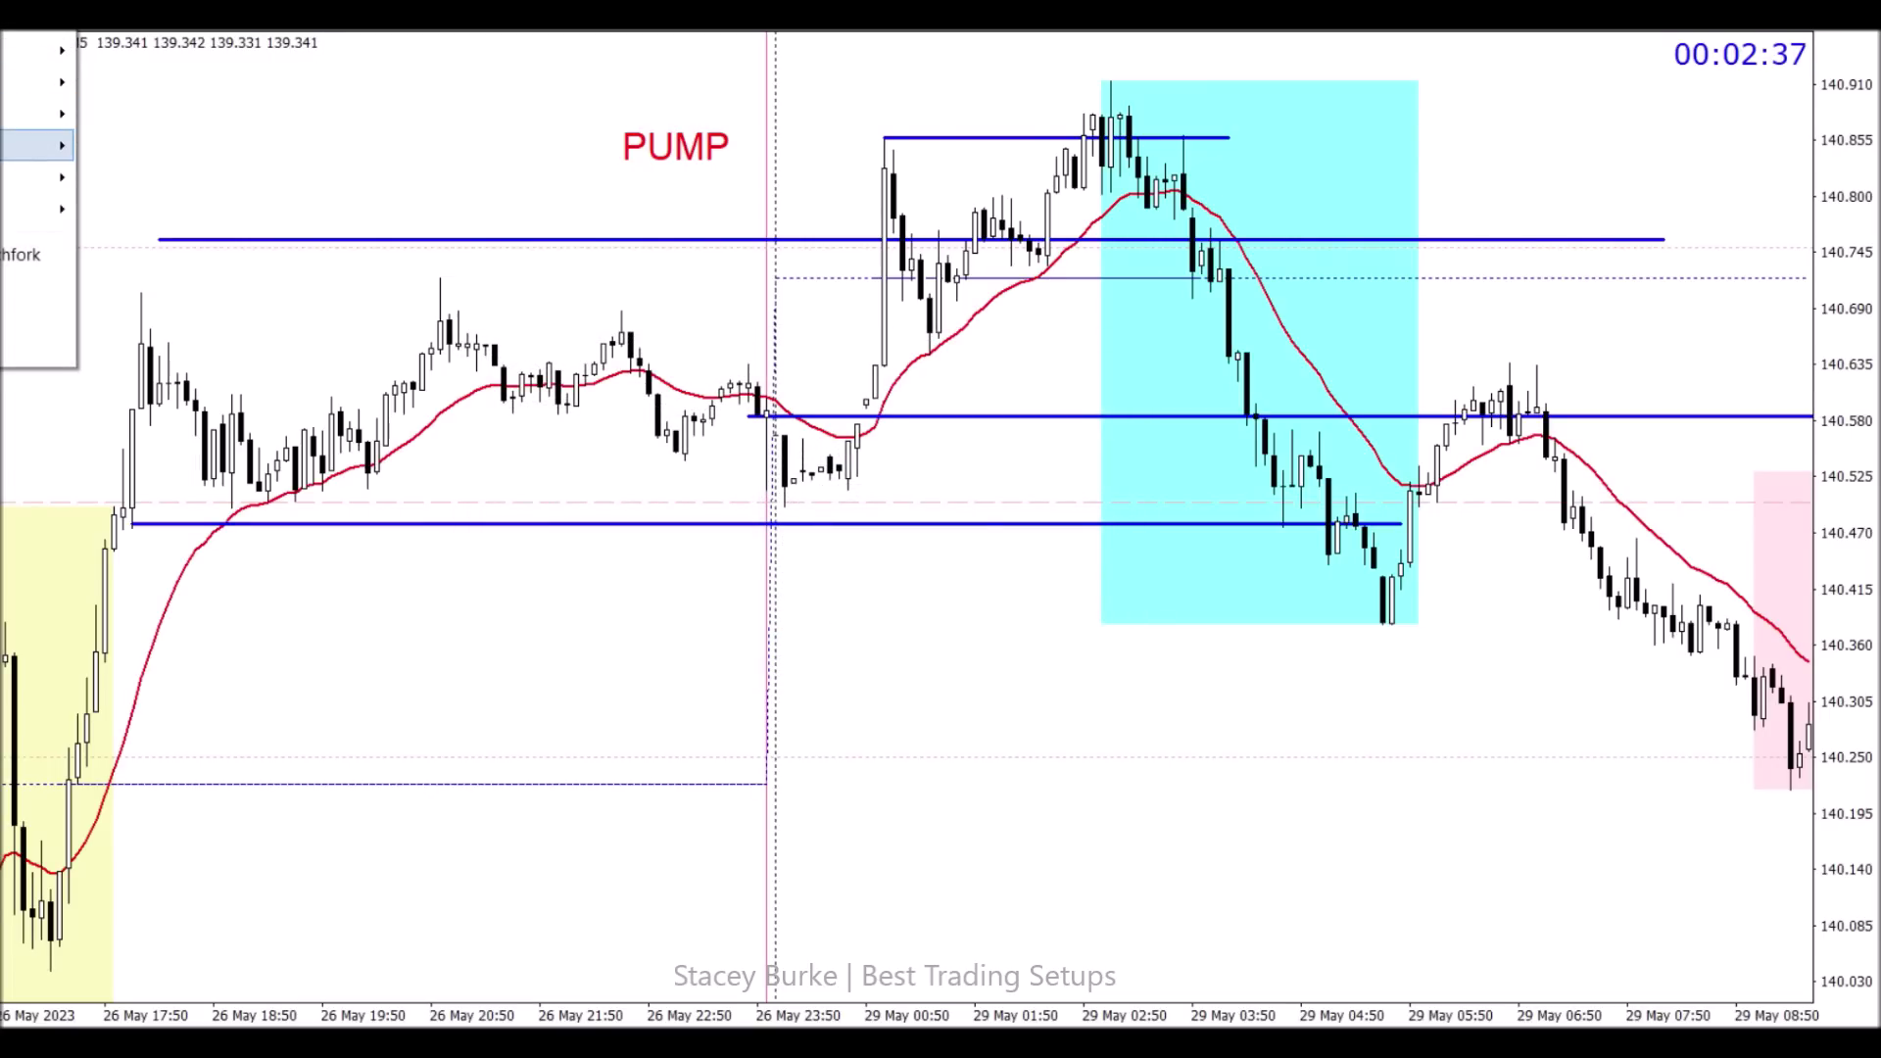
Step: Mark the 29 May turn at the moving average with a small rectangle around 140.77 and a short horizontal line at about 140.80
mouse_move(39, 176)
left_click(146, 176)
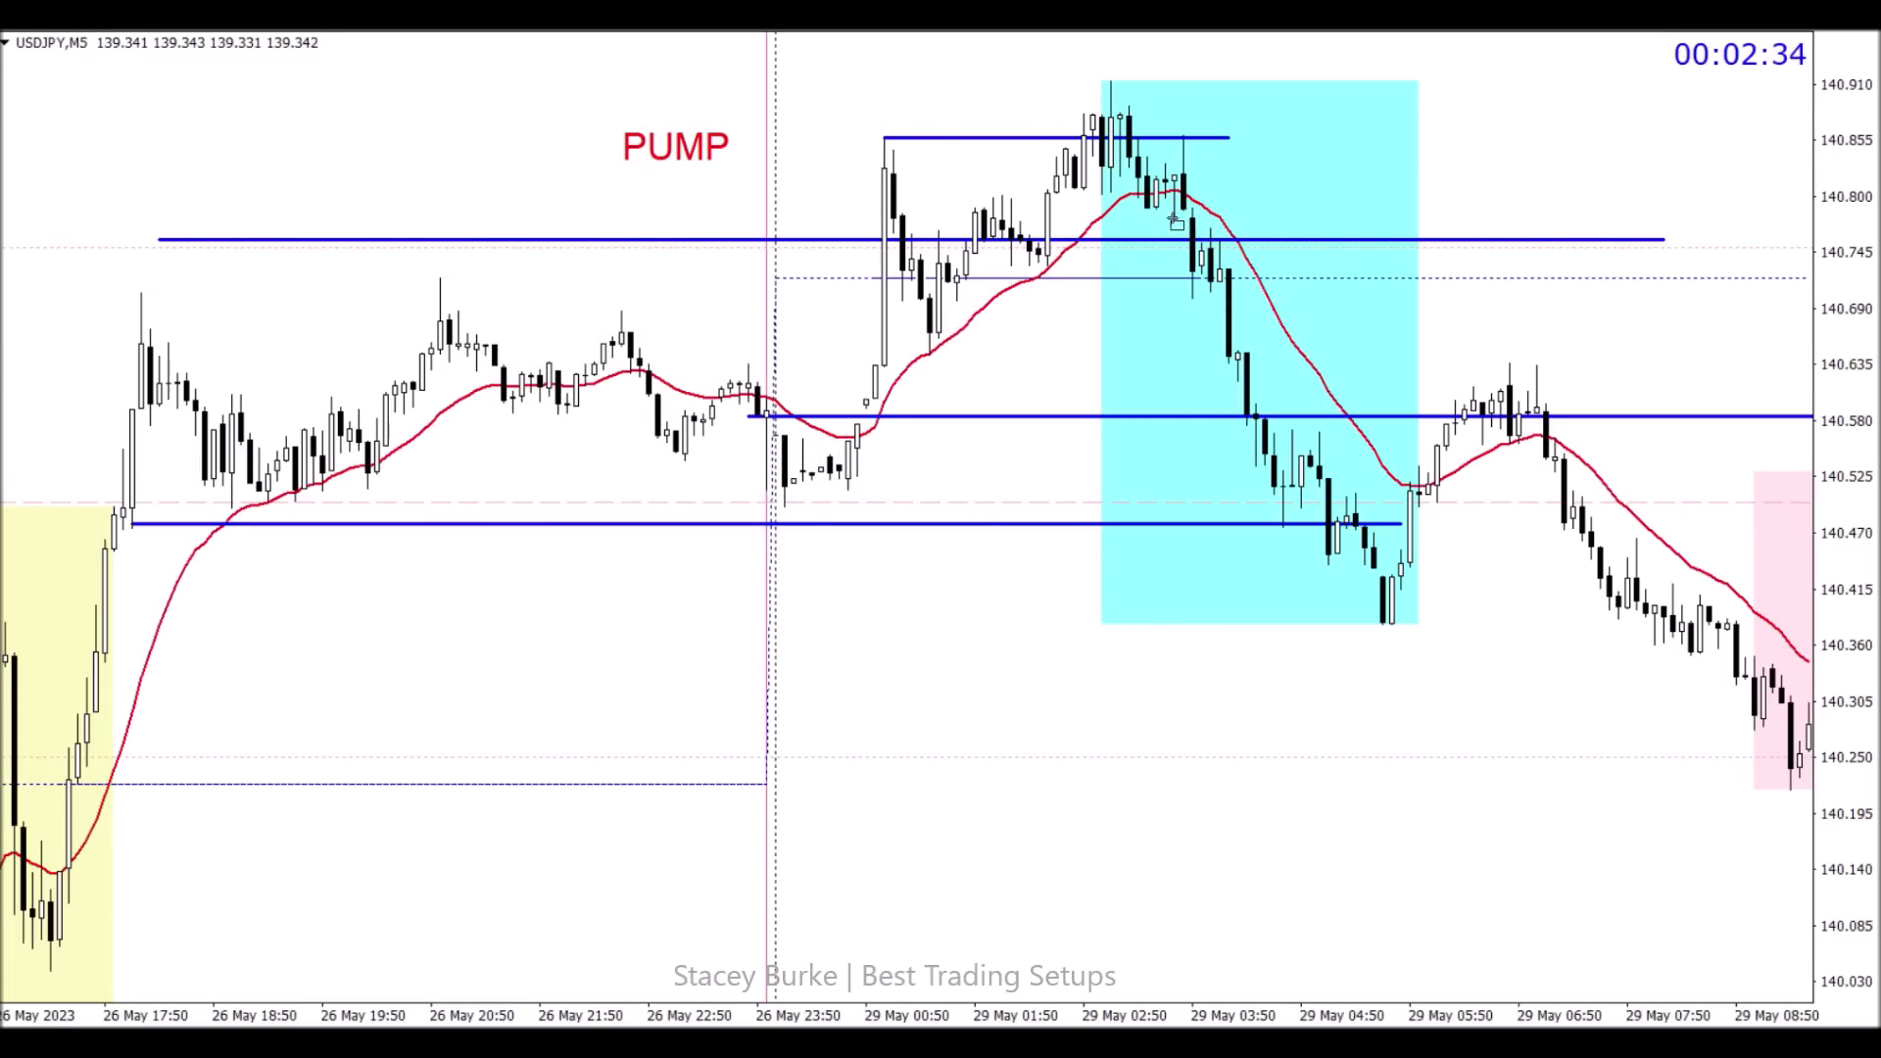
left_click_drag(1146, 216, 1238, 233)
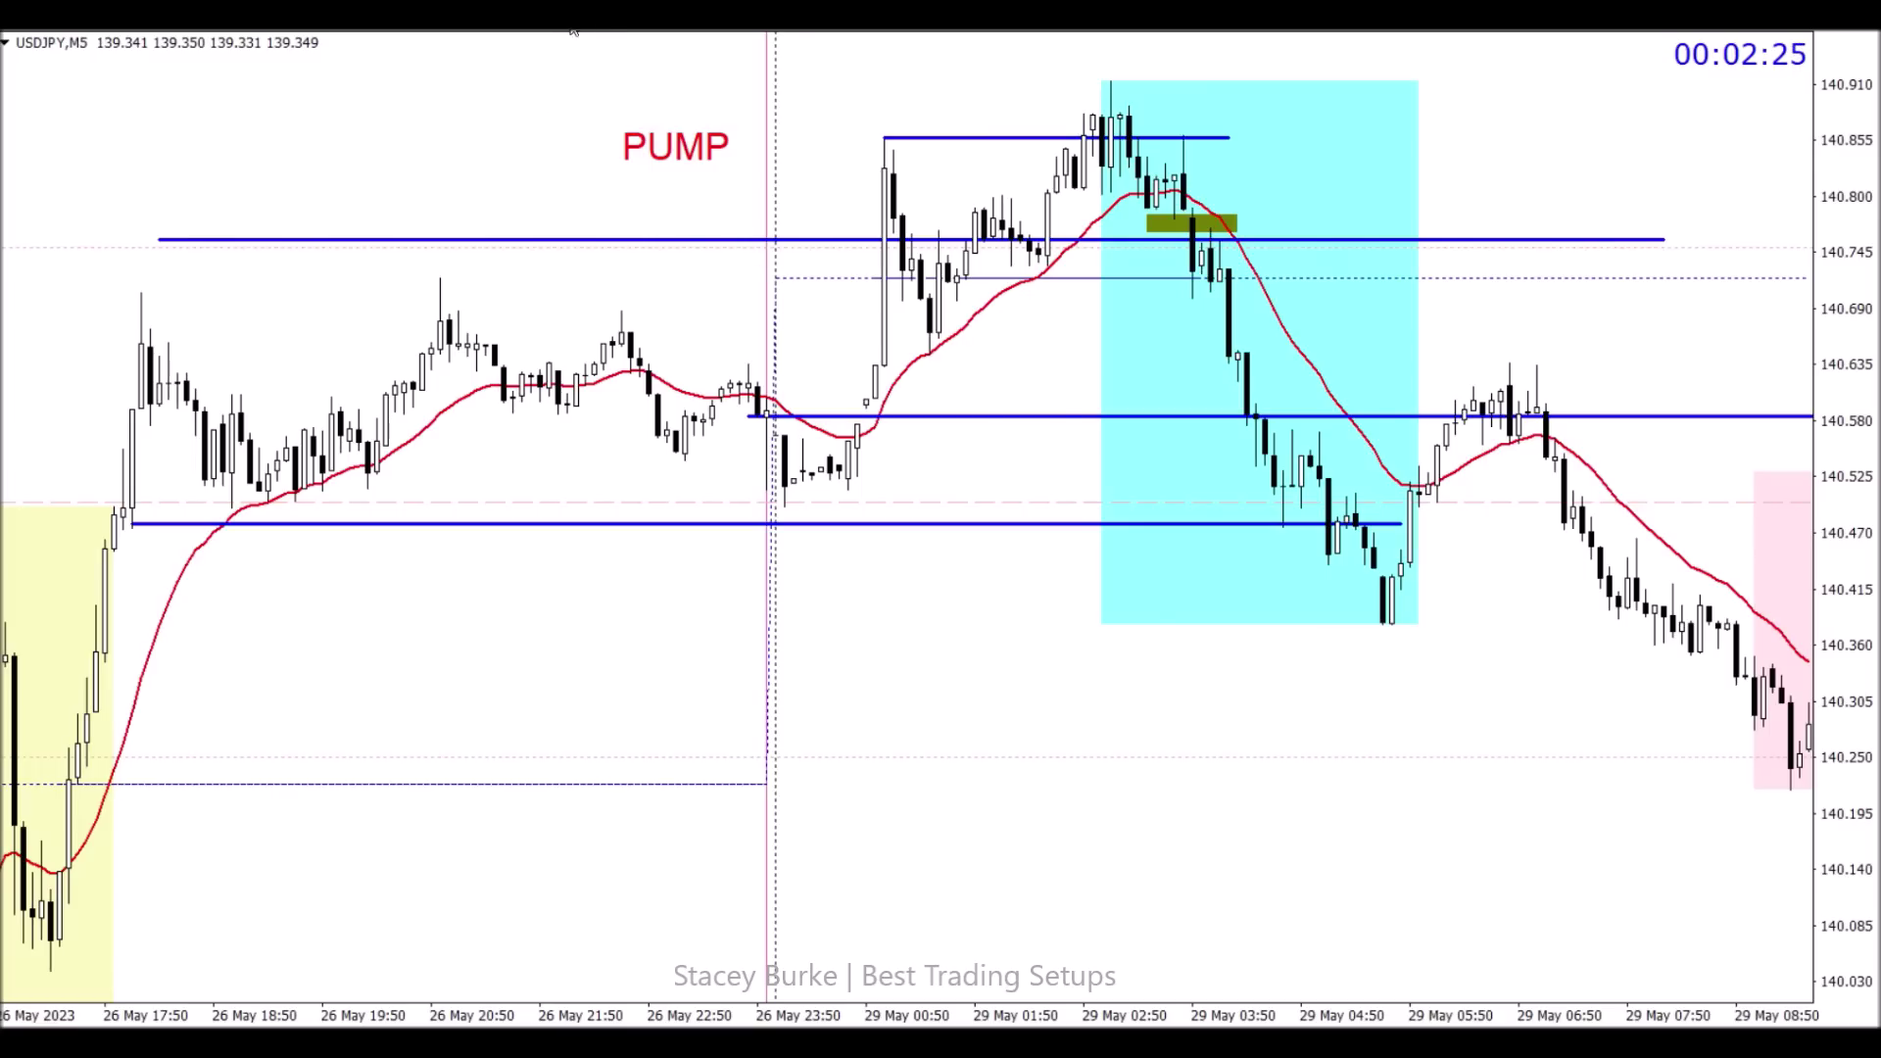
left_click_drag(1055, 195, 1220, 195)
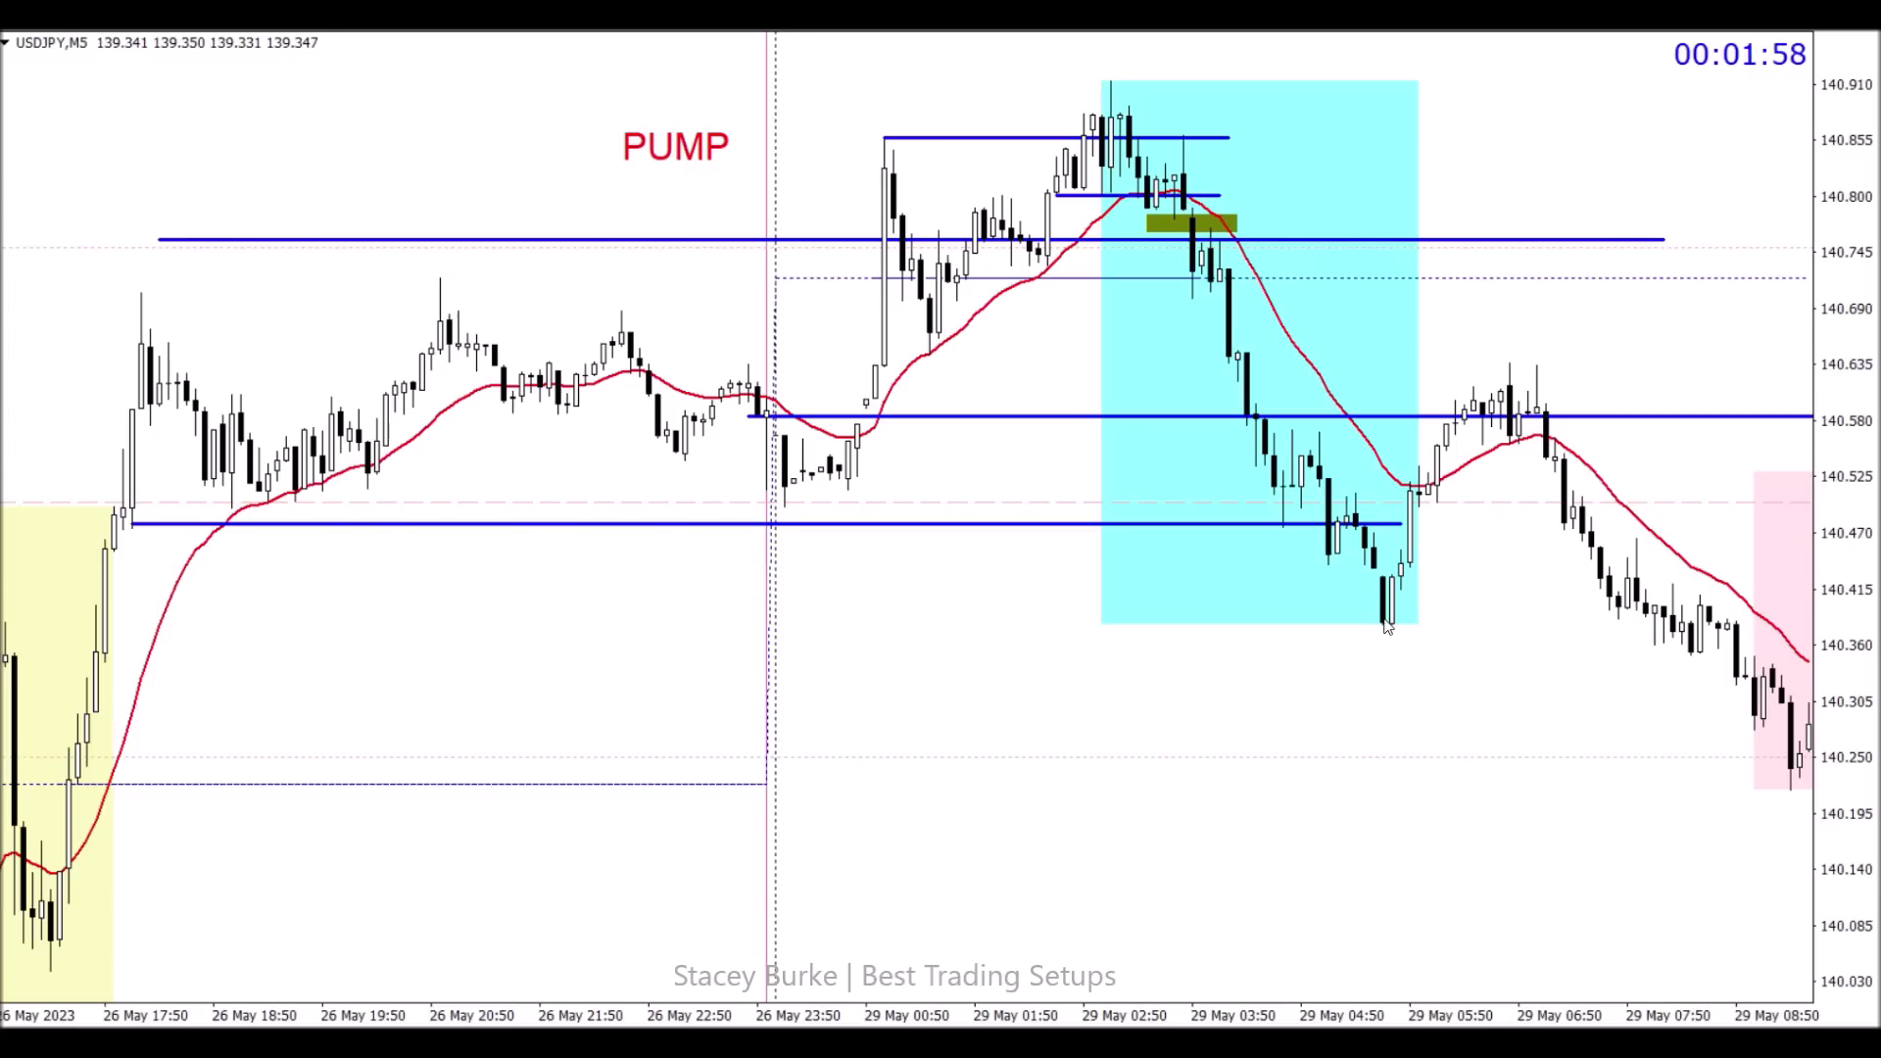
Step: Add a red "Memorial Day" text label to the M15 chart and place it above the later 29 May candles
mouse_move(1381, 628)
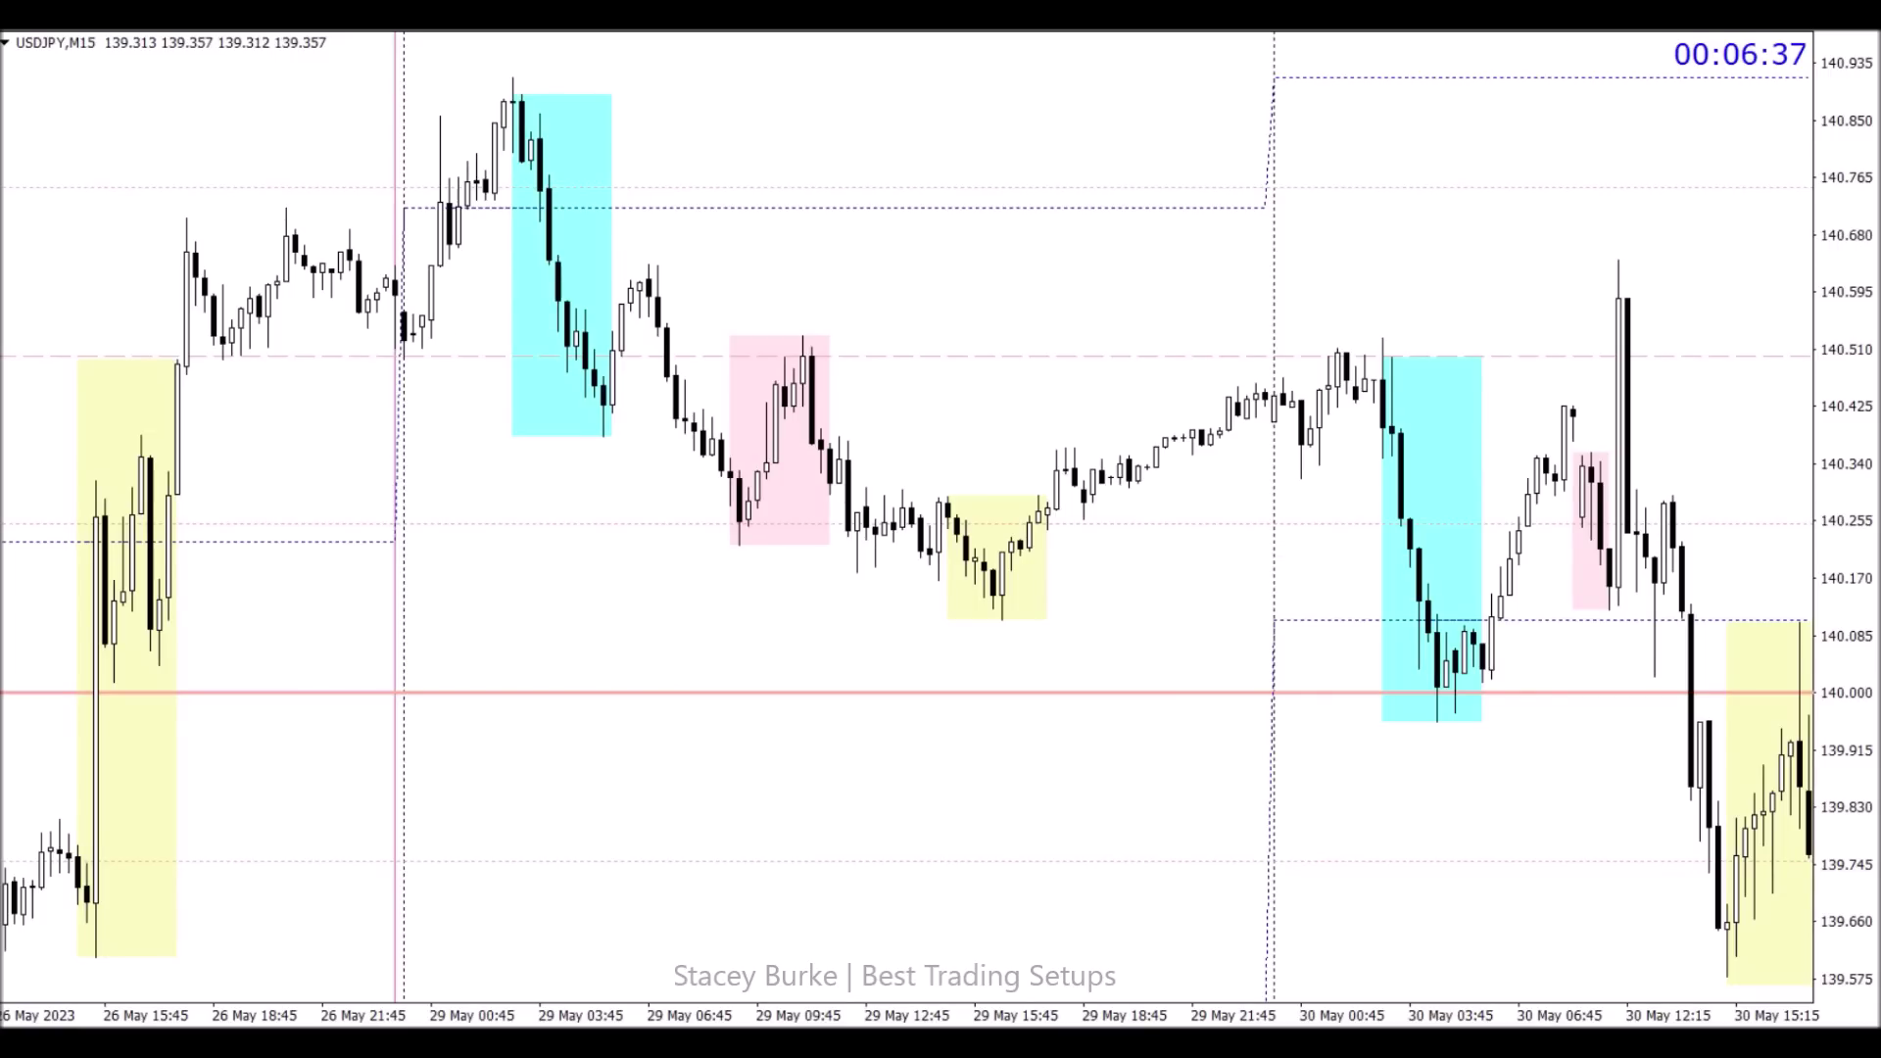
left_click(37, 318)
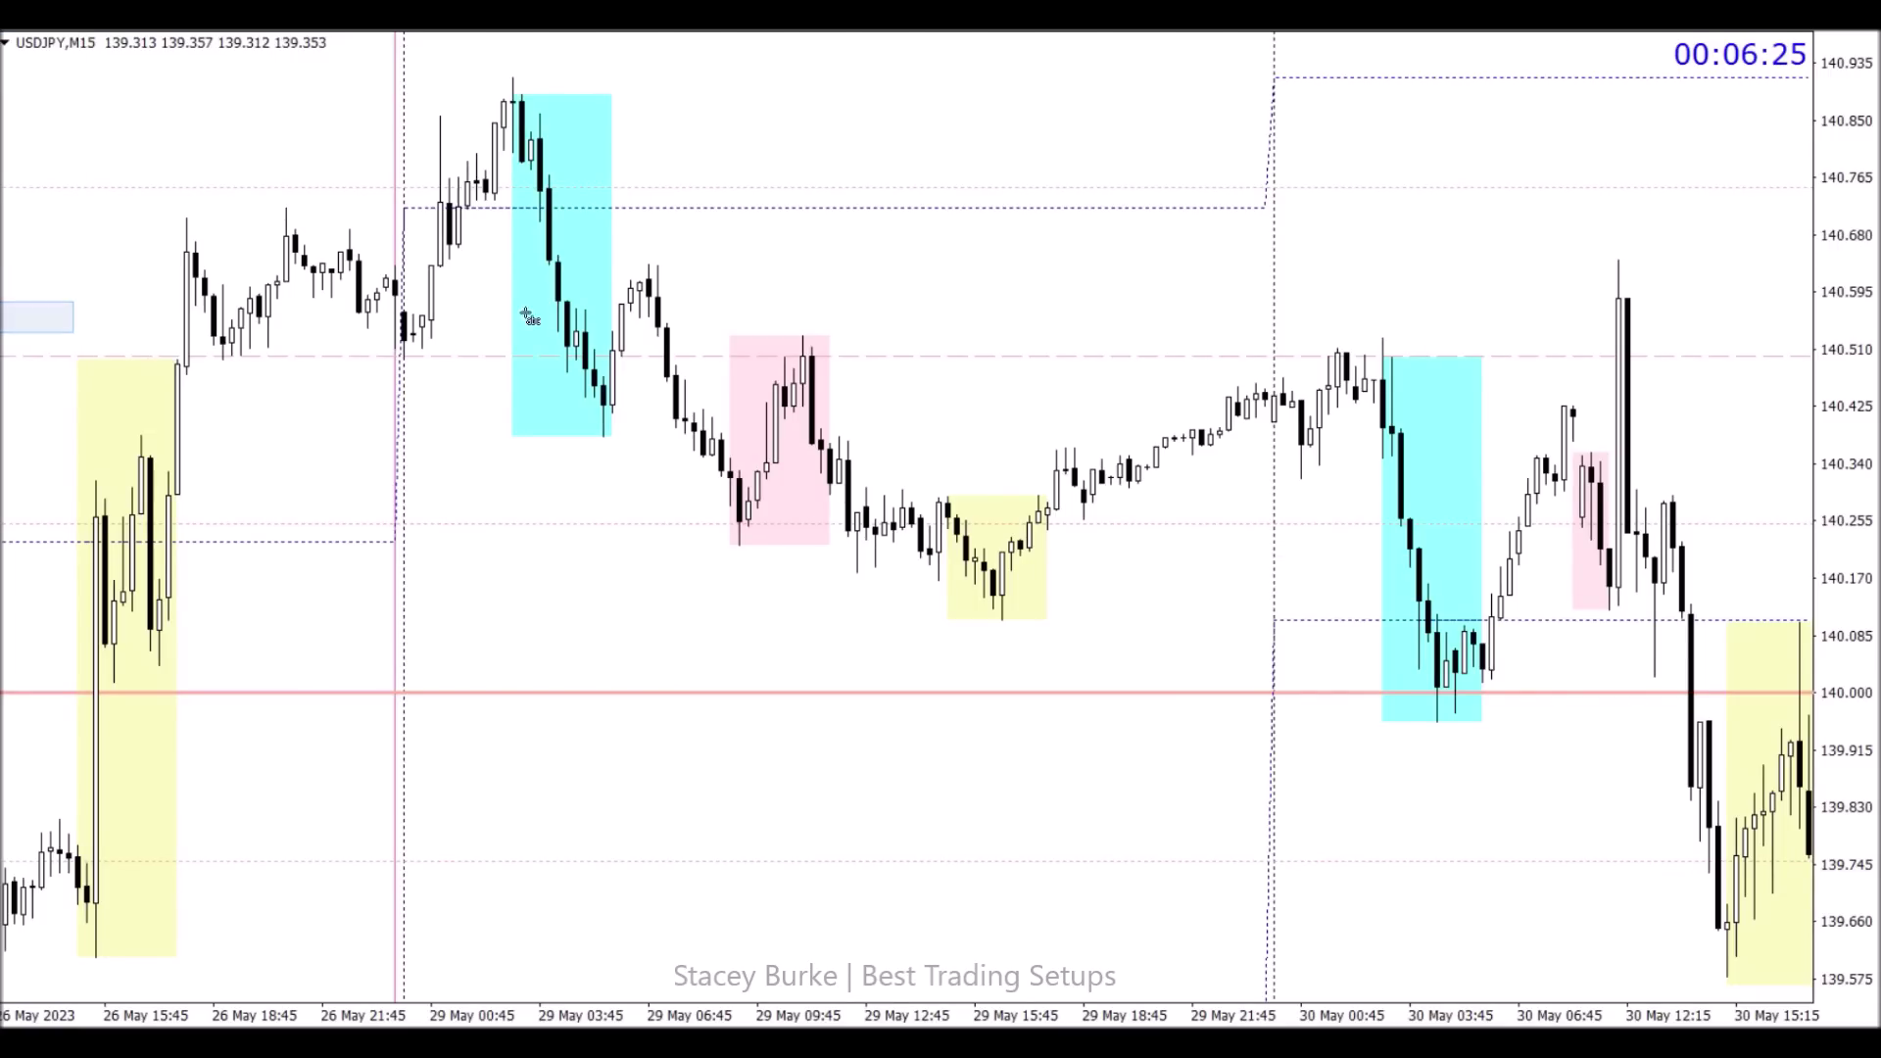
left_click(921, 272)
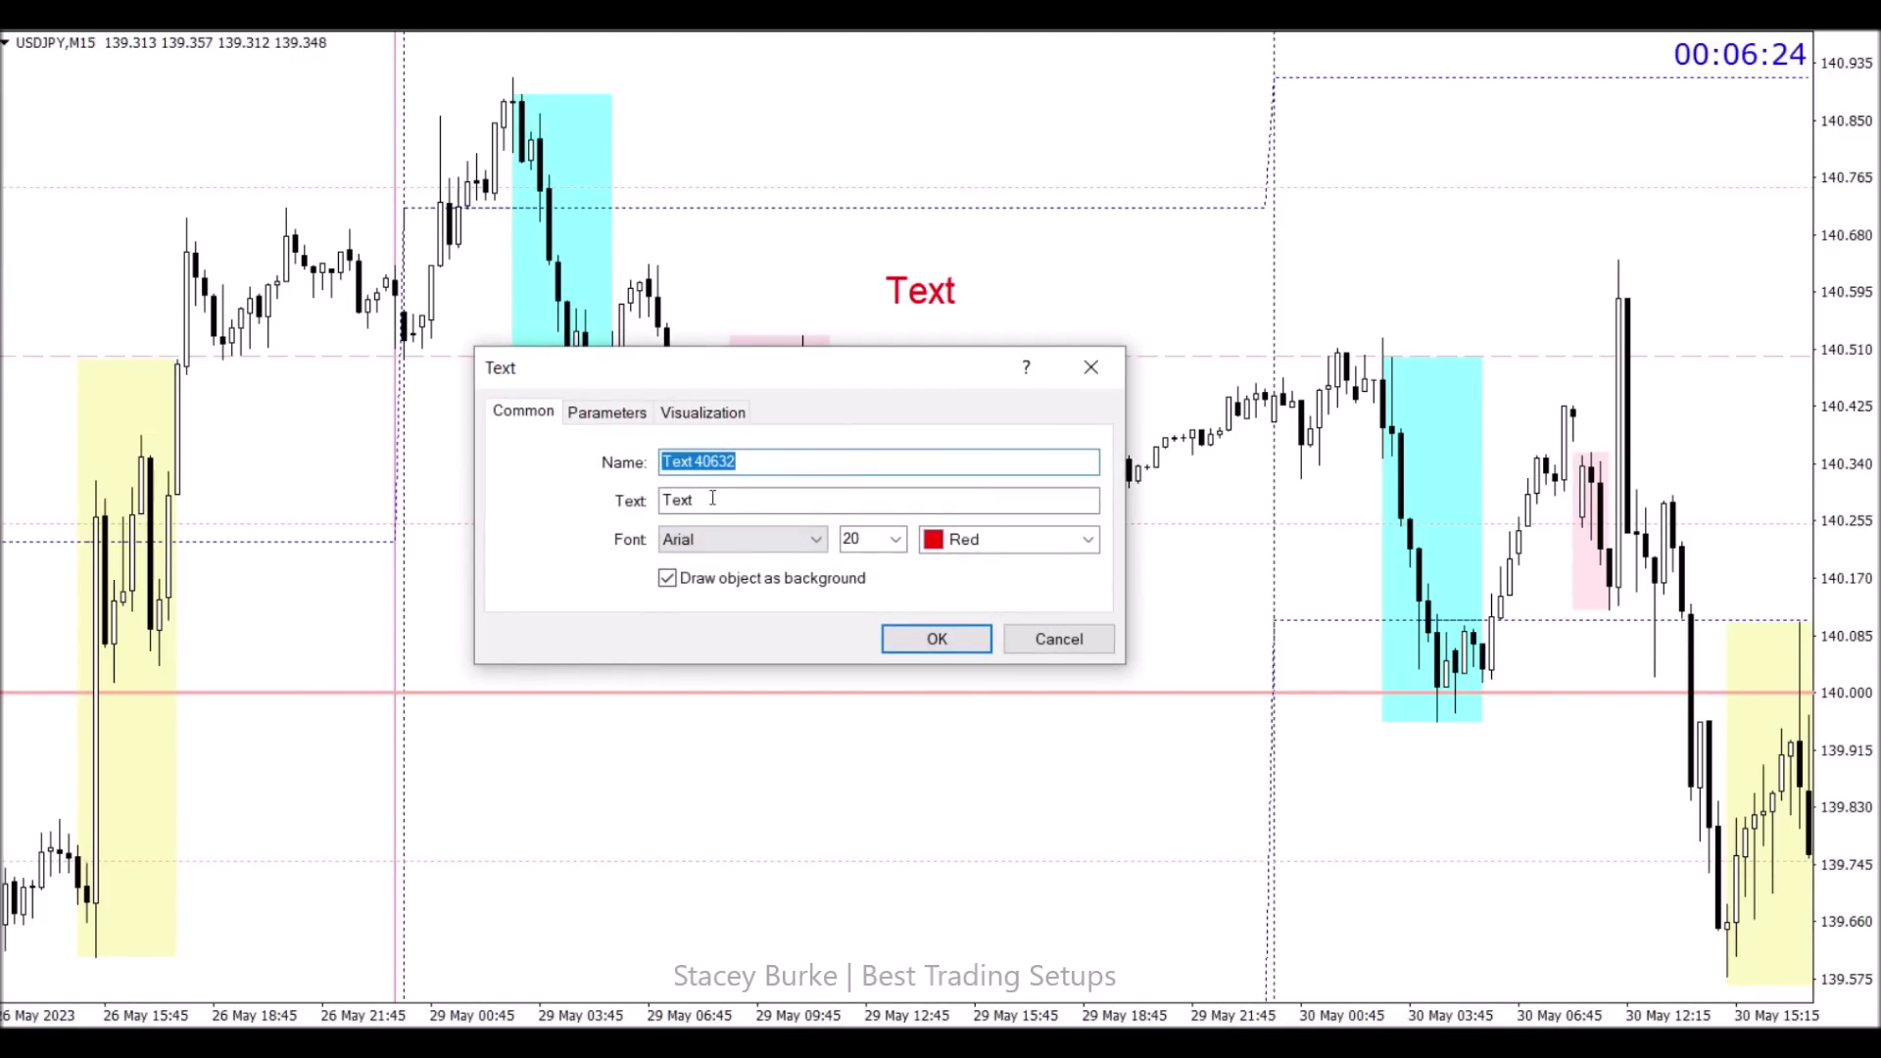
double_click(712, 498)
type("m")
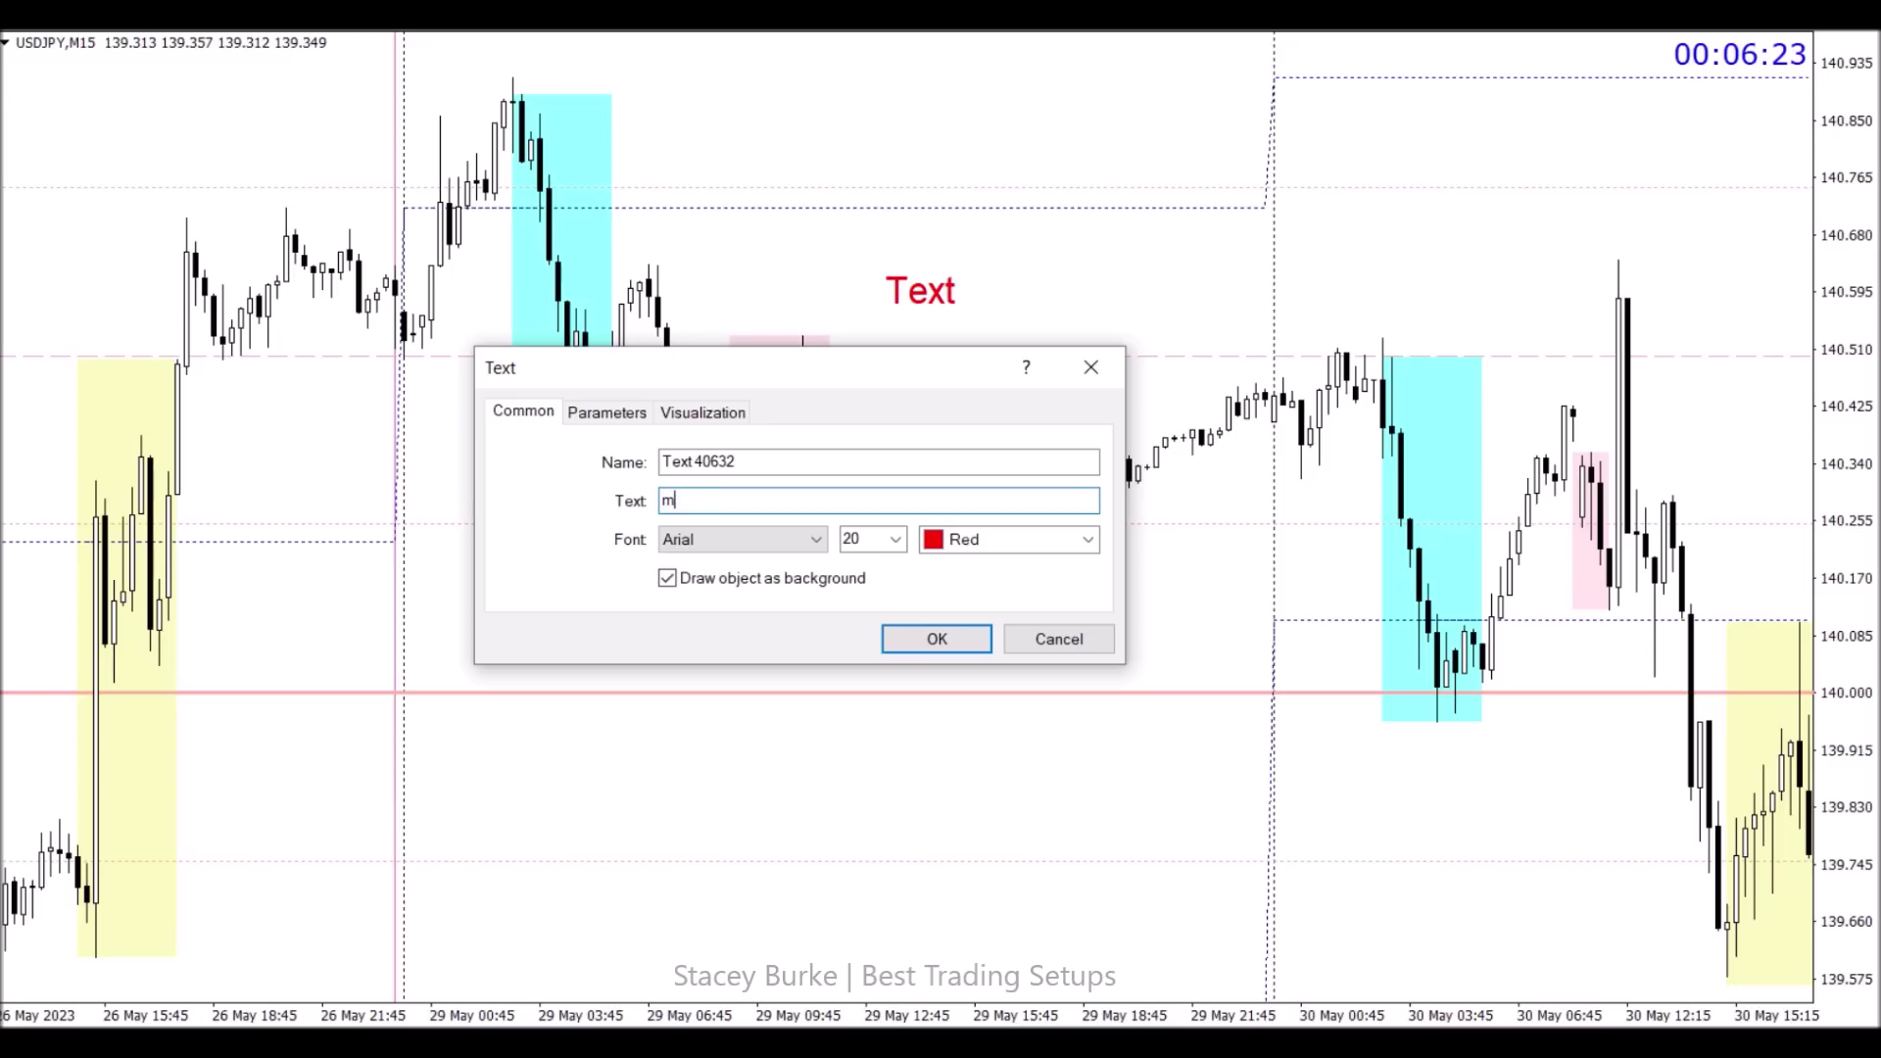
type("Memorial Day")
left_click(896, 637)
left_click_drag(909, 292, 1081, 268)
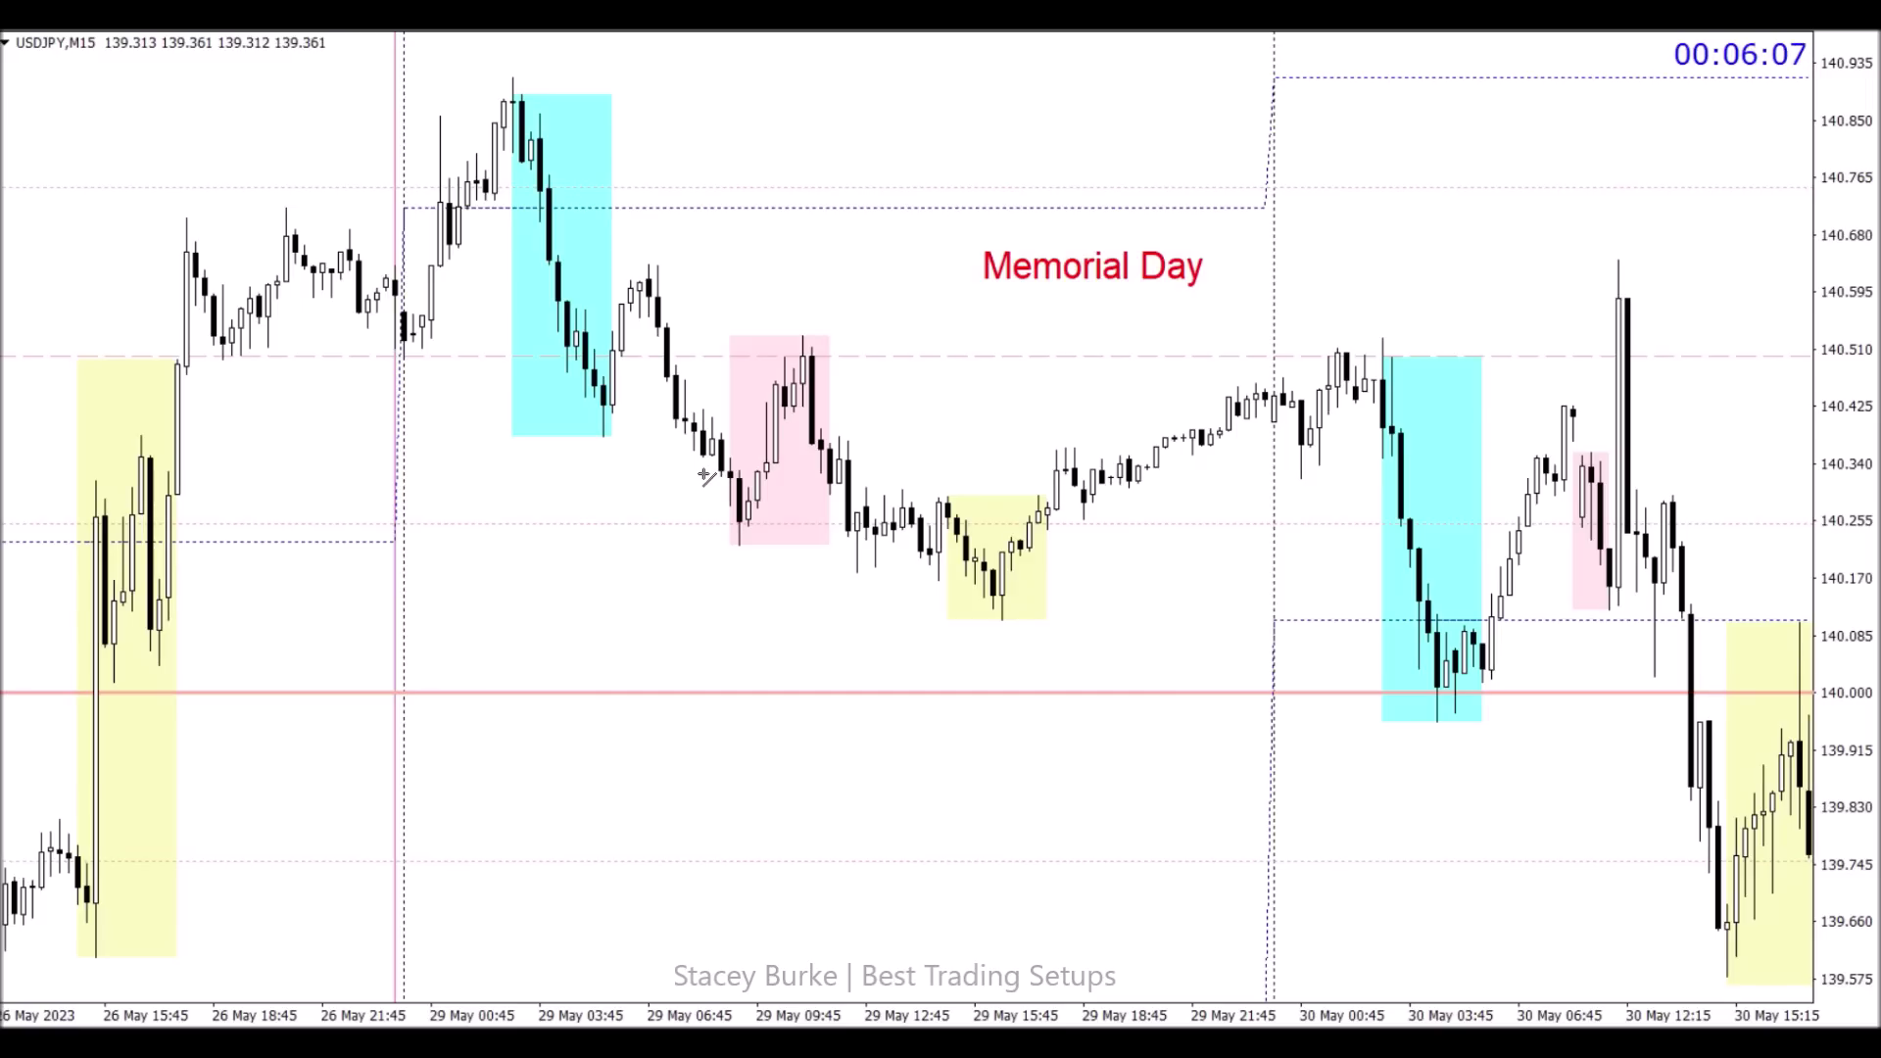
Step: Draw horizontal lines at about 140.32, 140.38 and 140.64 from the 29 May swings and move the Memorial Day label above the highest line
left_click_drag(703, 476, 894, 476)
left_click_drag(594, 434, 685, 434)
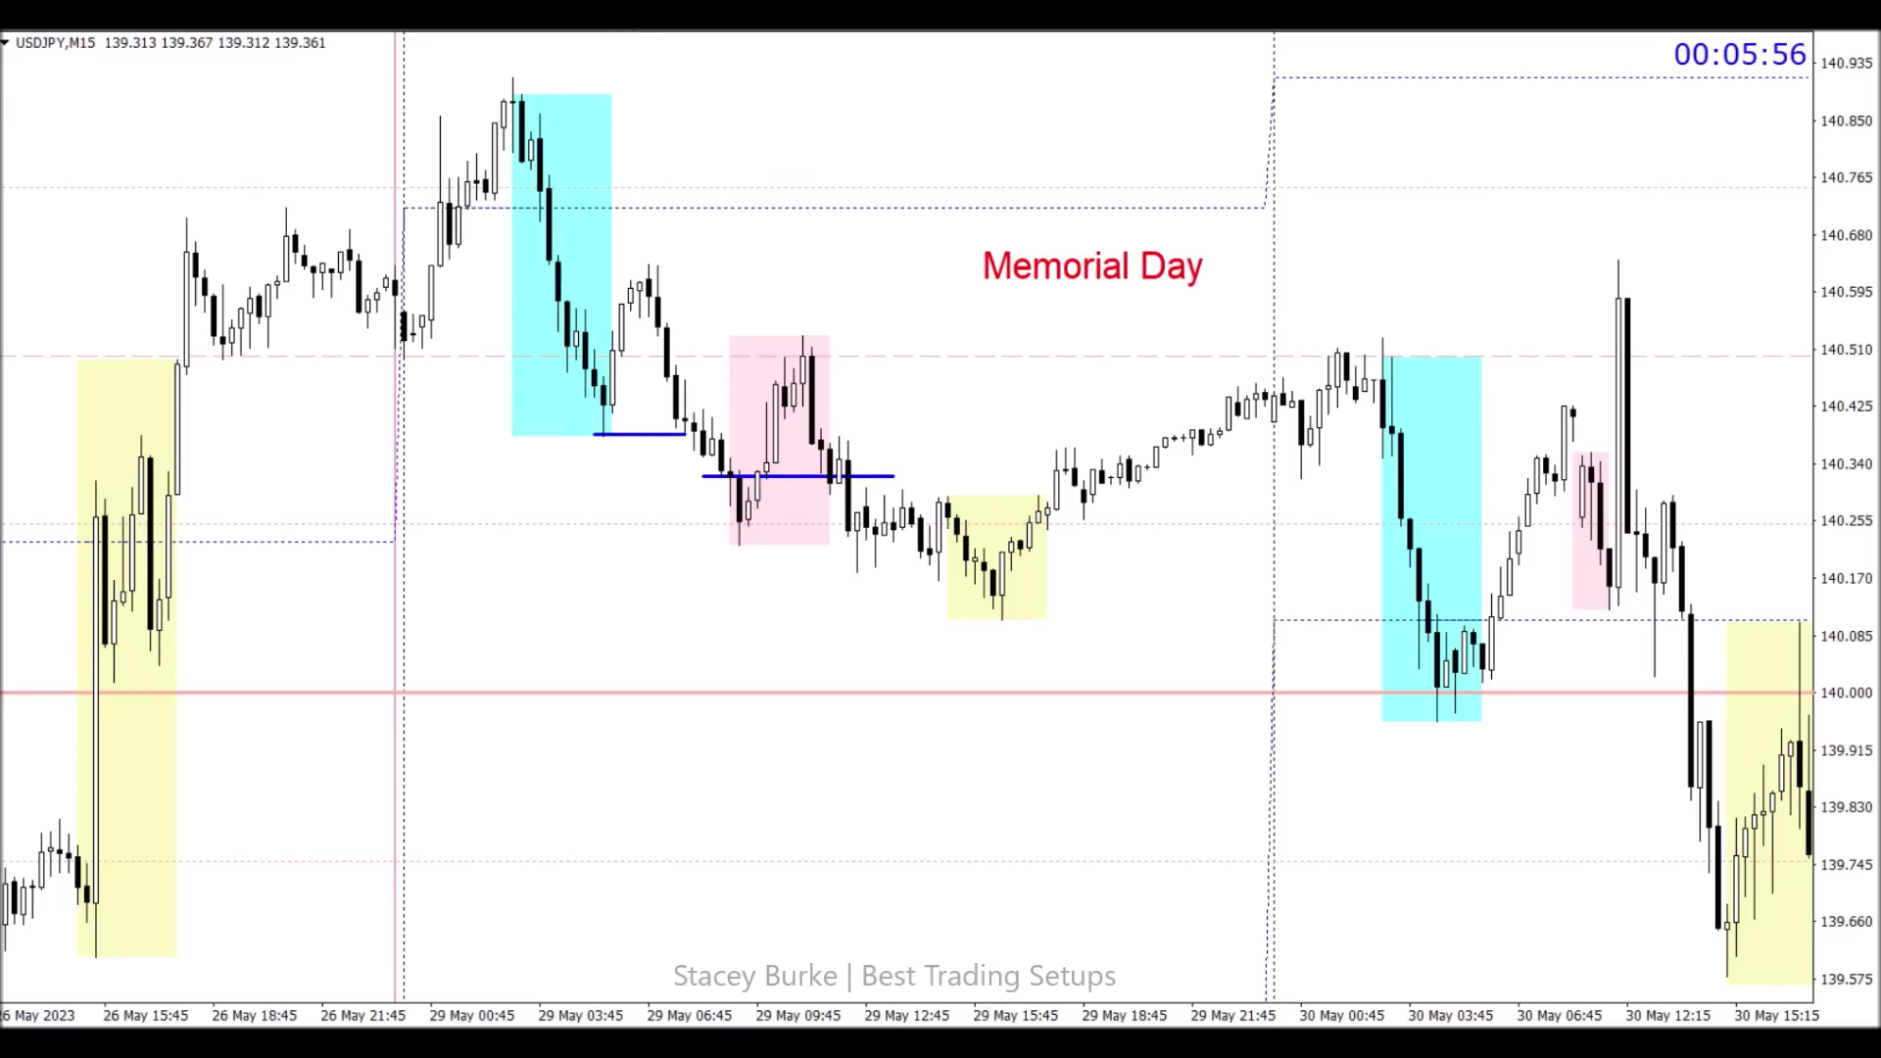
left_click_drag(639, 264, 1248, 263)
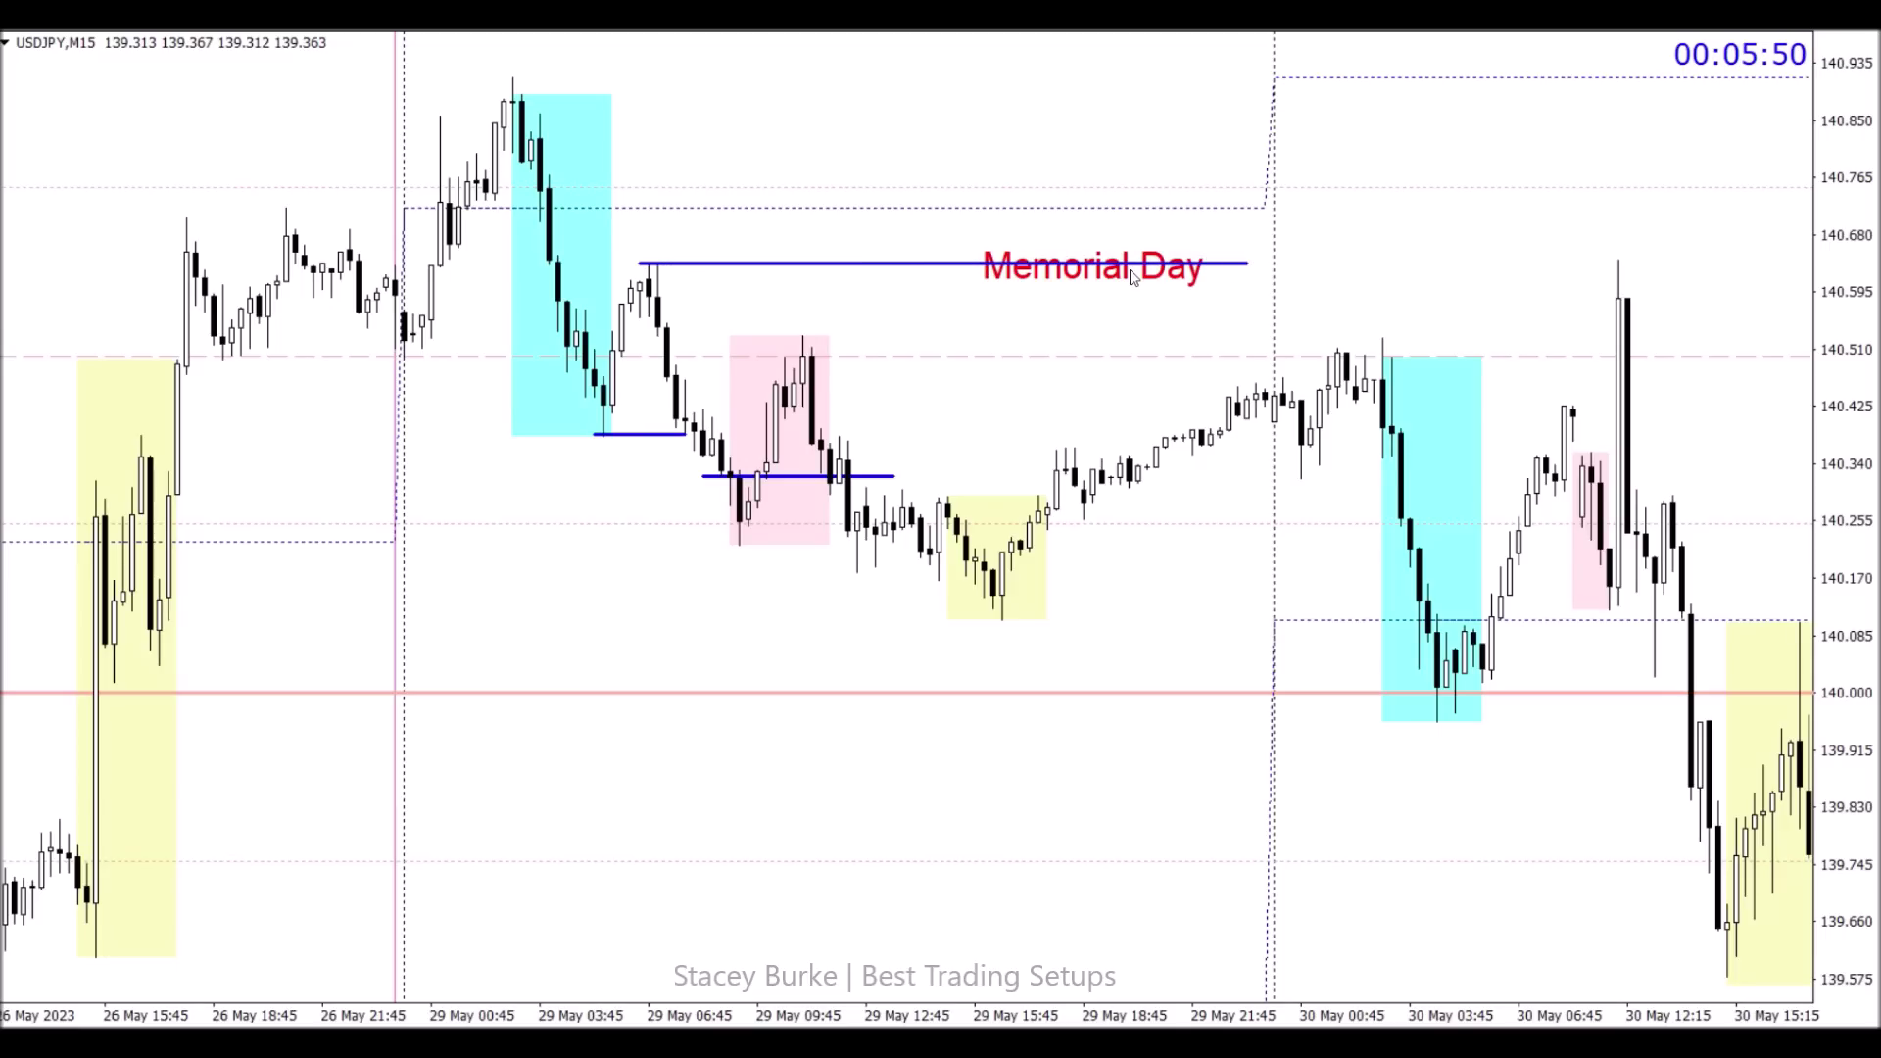
left_click_drag(1102, 279, 1073, 225)
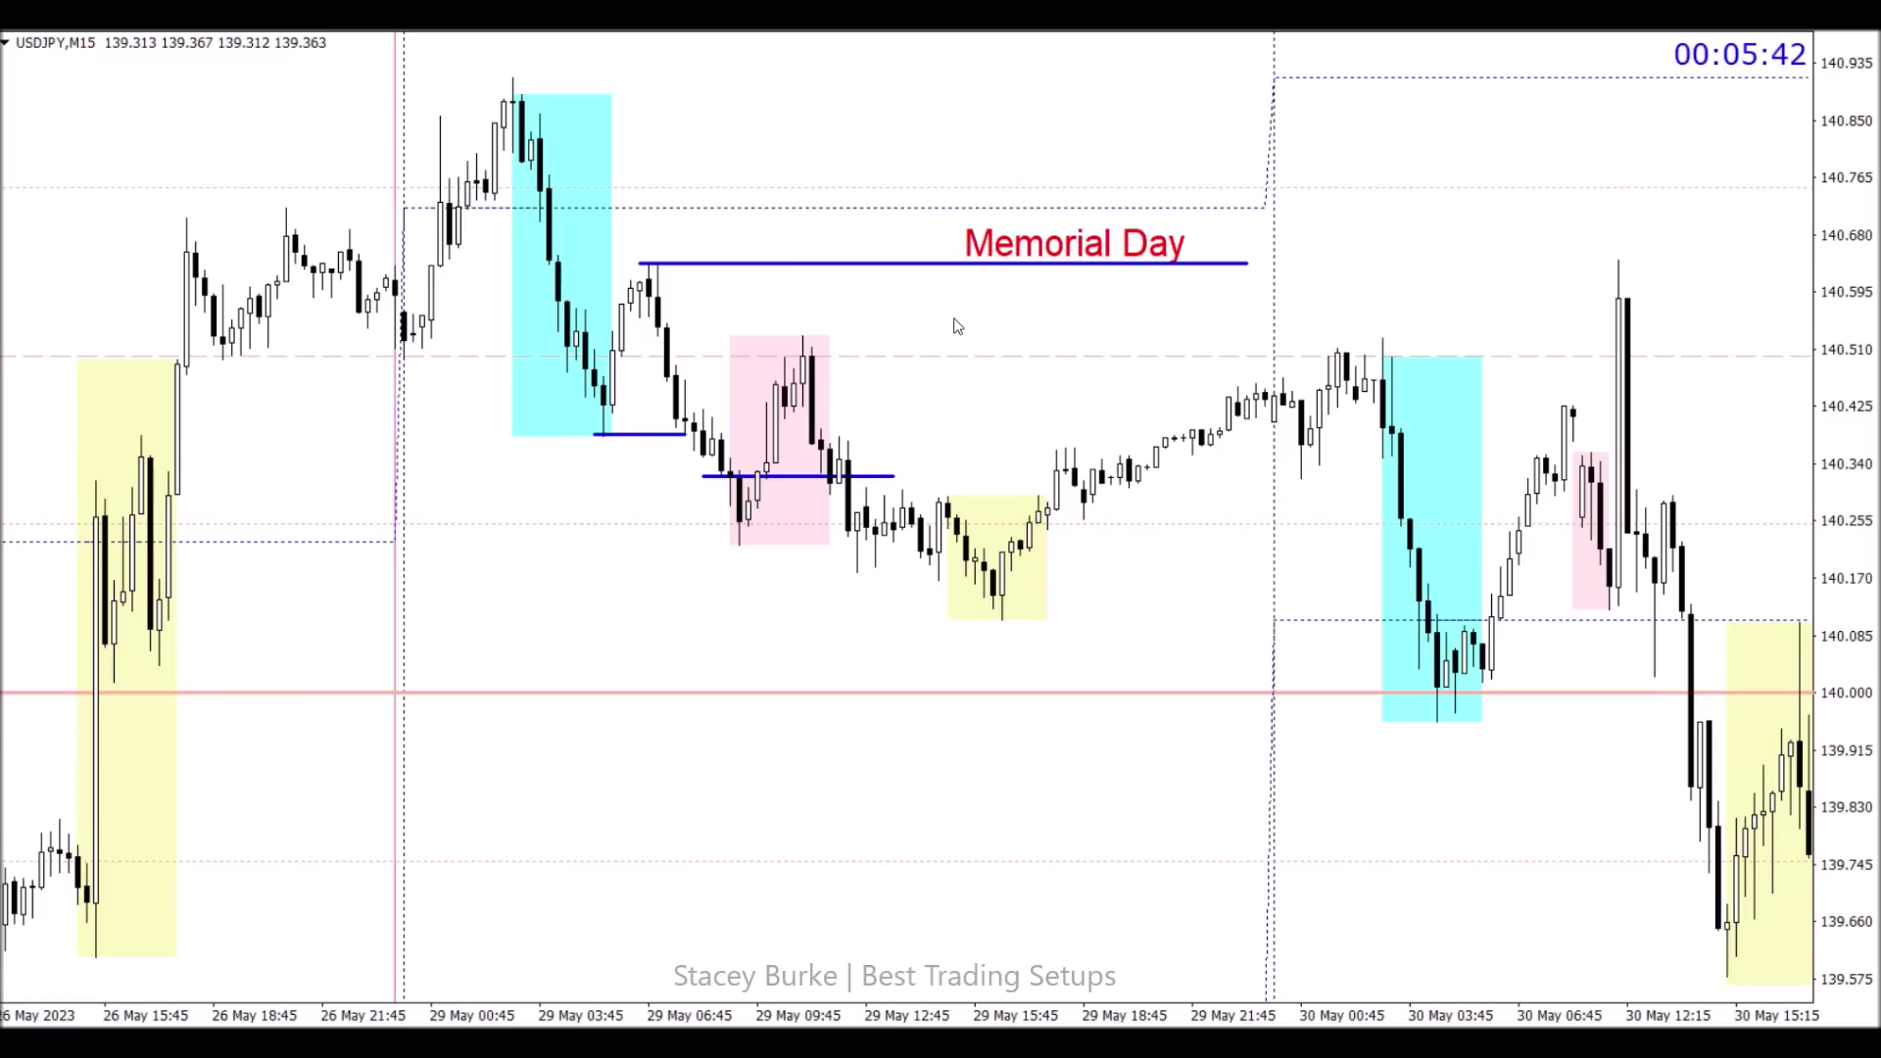
Step: Move the line crossing the pink 29 May box down to the yellow box's low at about 140.11
double_click(791, 477)
left_click_drag(799, 476, 805, 554)
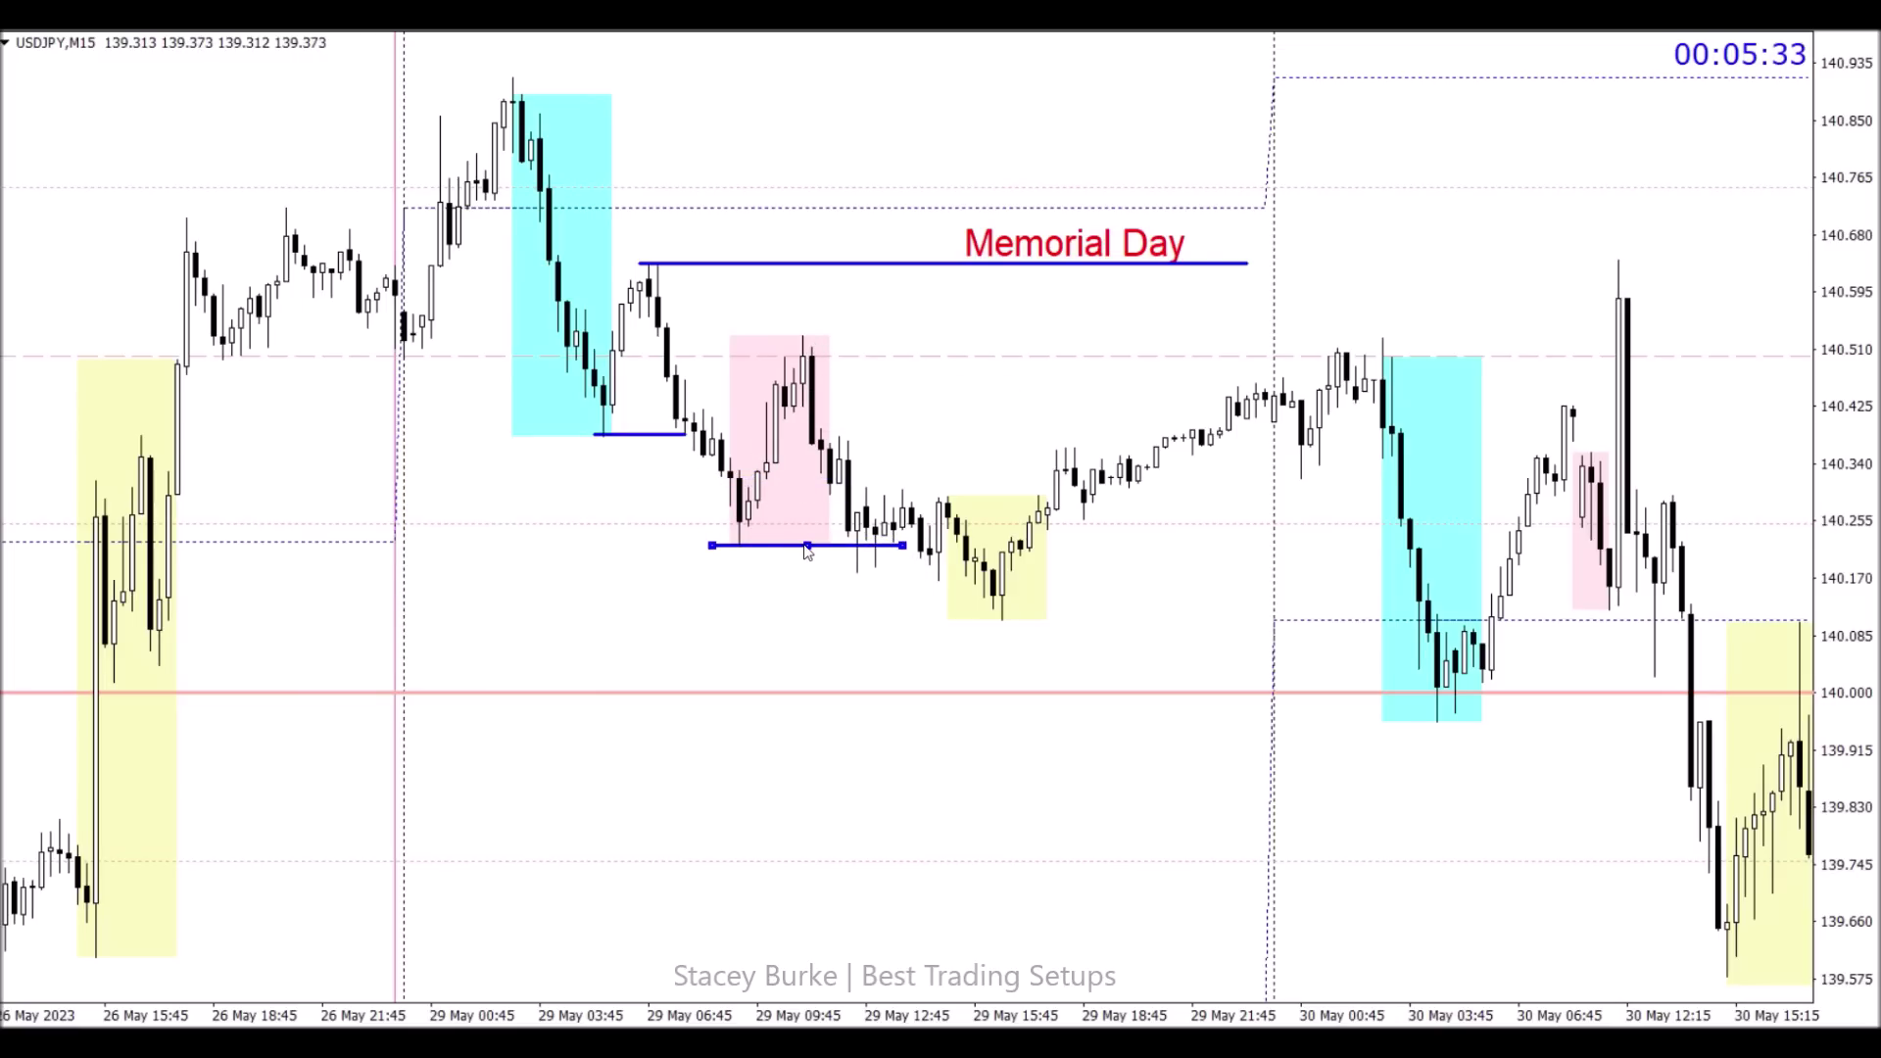
left_click_drag(806, 550, 994, 578)
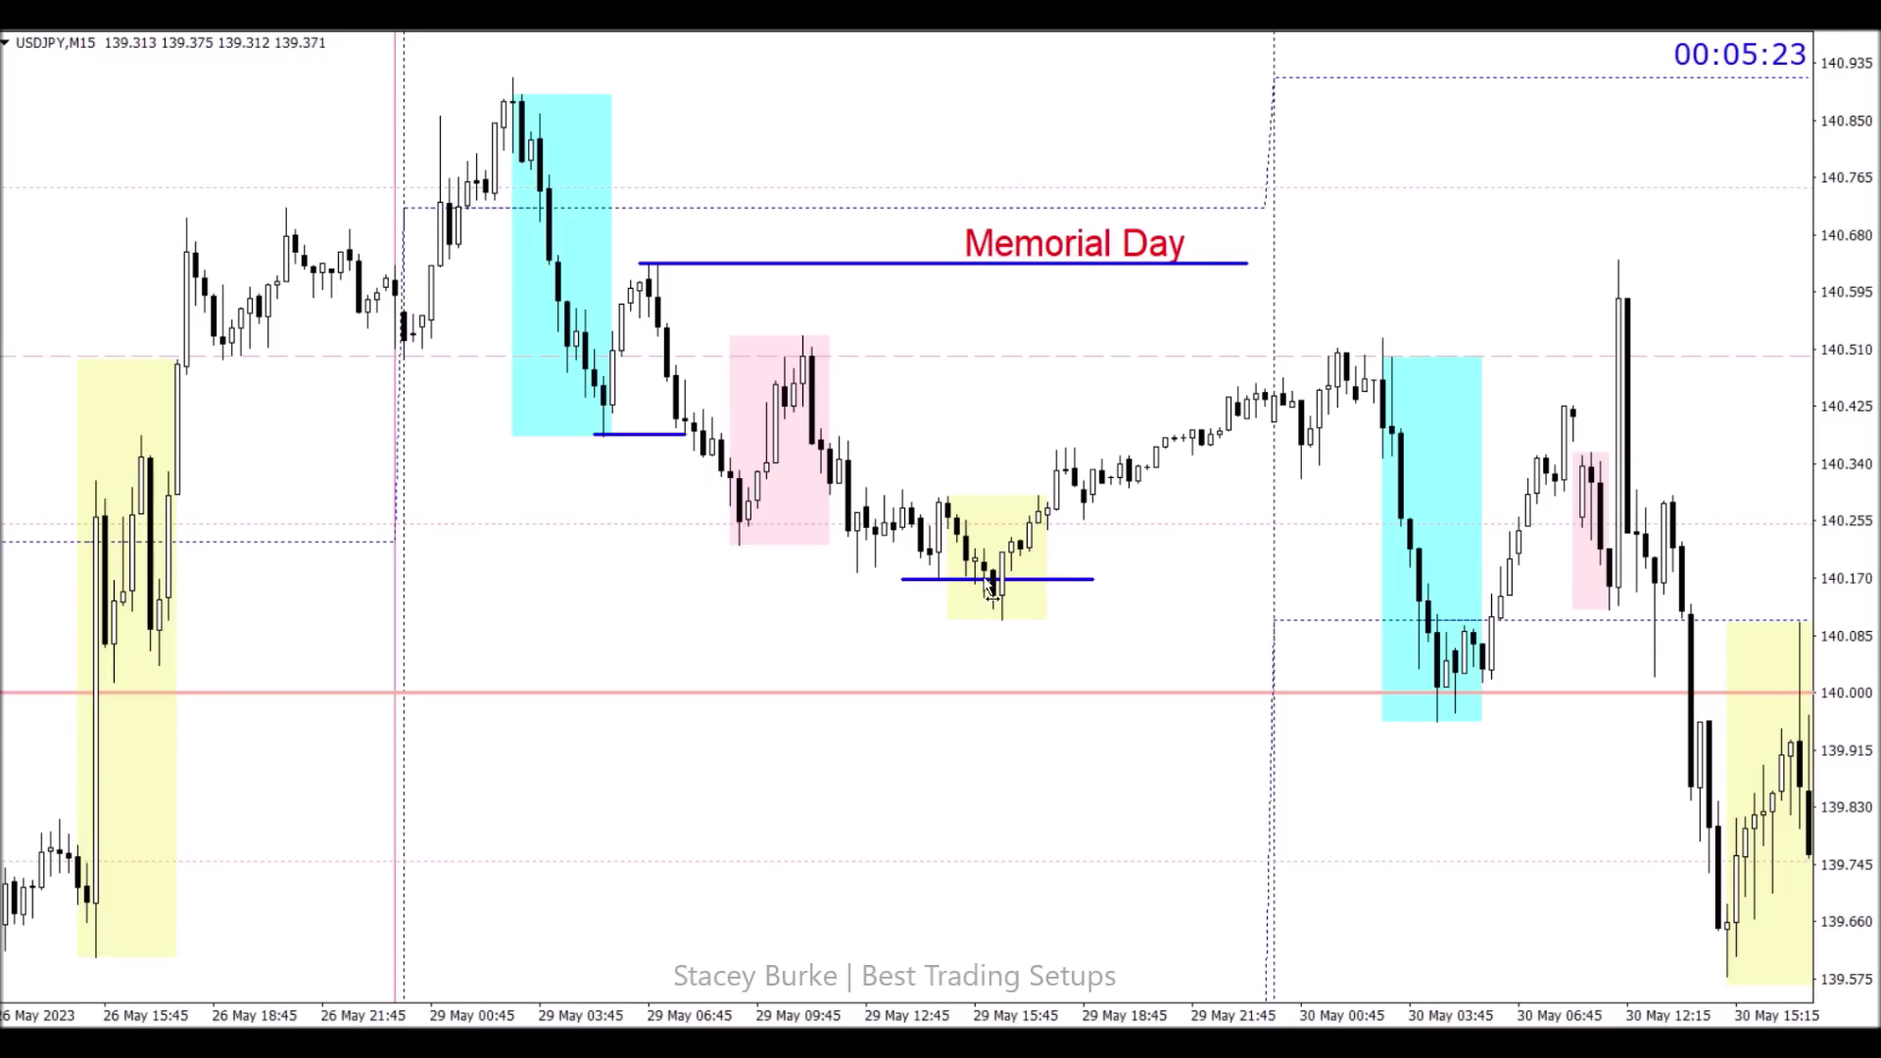
left_click_drag(993, 580, 1030, 623)
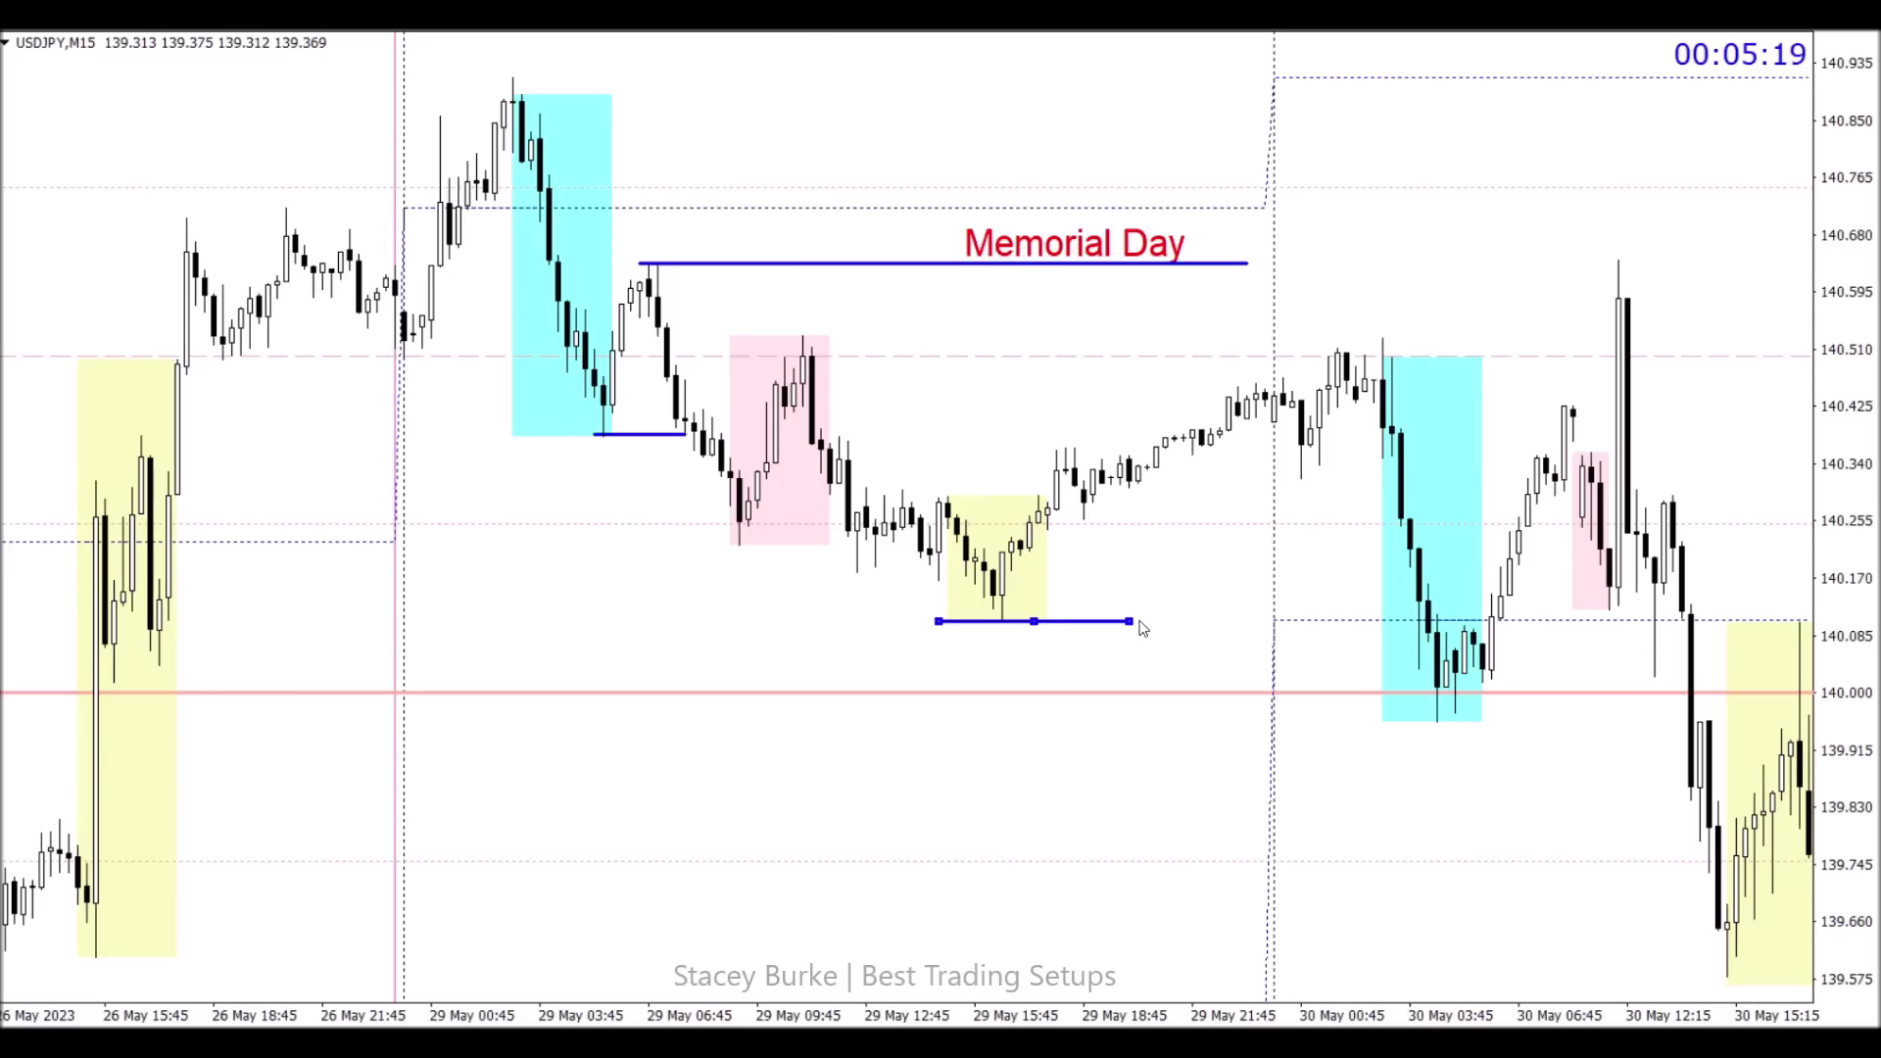
Step: Extend the low line into the 30 May blue box and draw a line at about 140.53 from the pink box's high to that box
left_click_drag(1133, 623, 1465, 627)
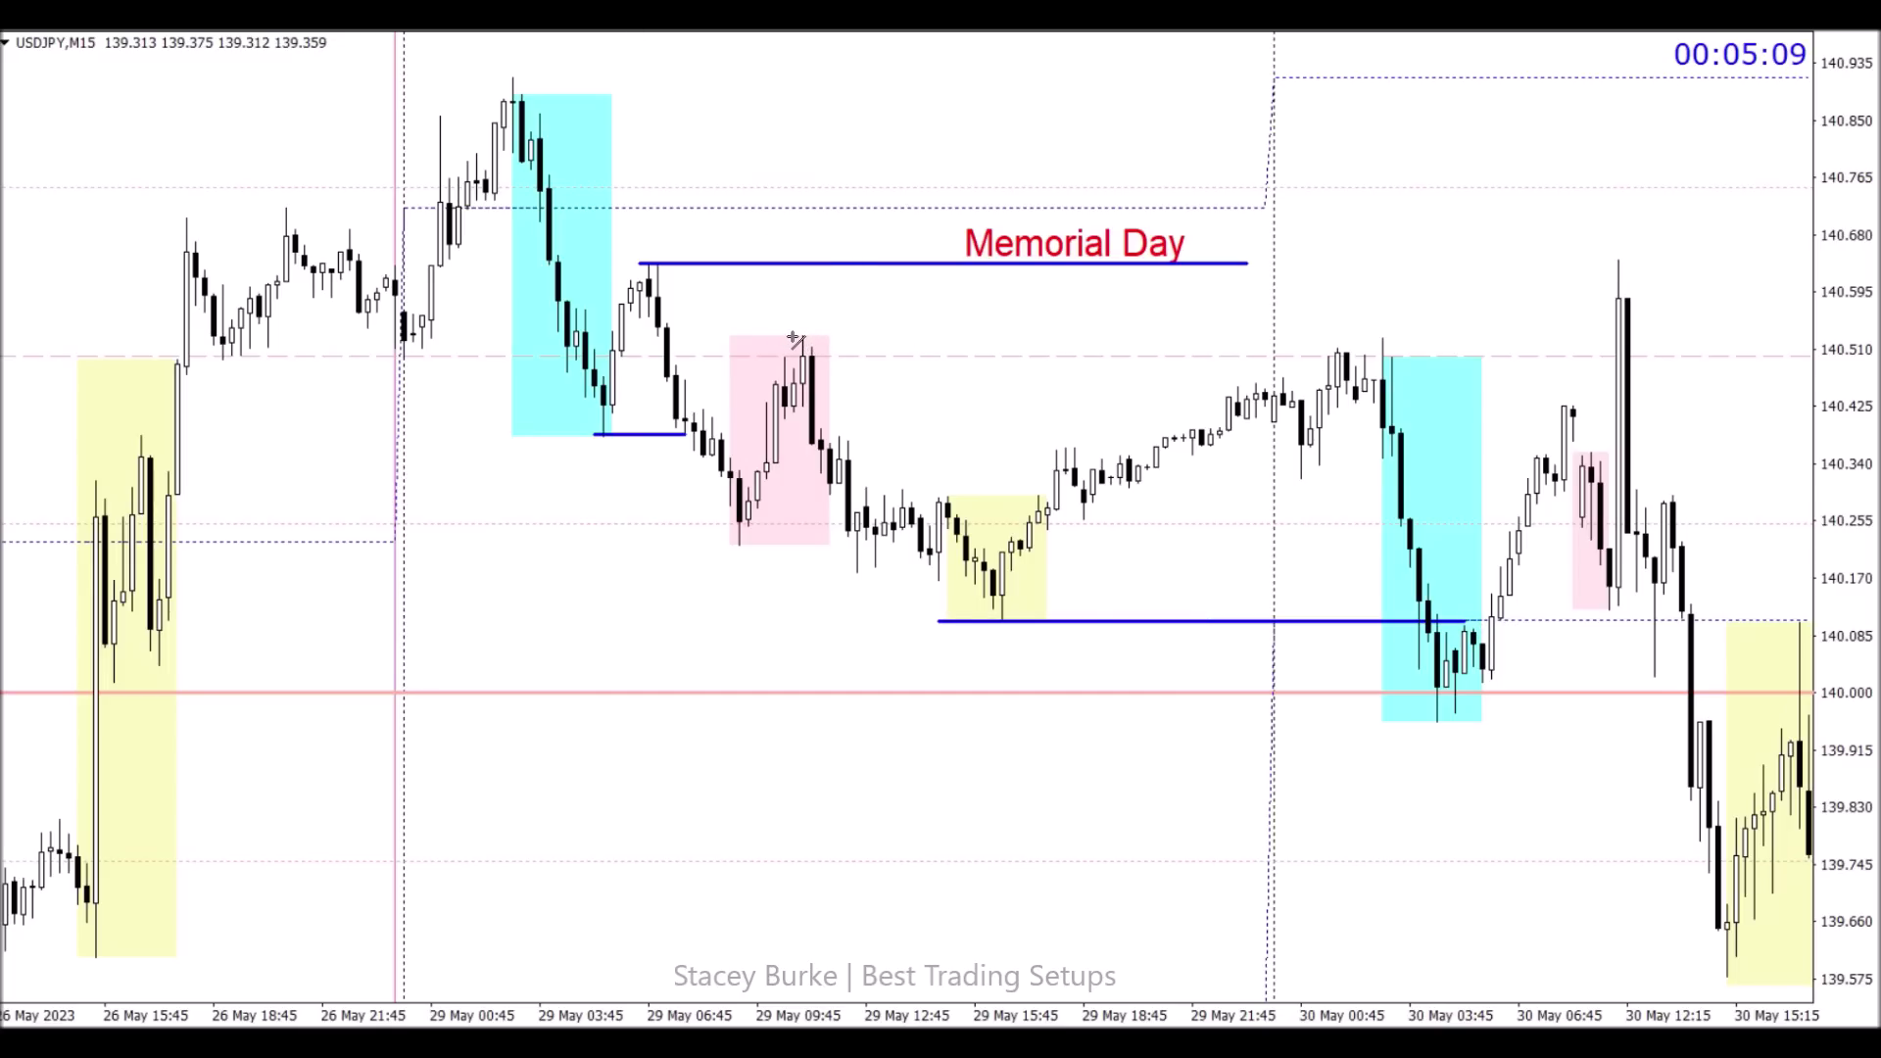
left_click_drag(798, 337, 1437, 337)
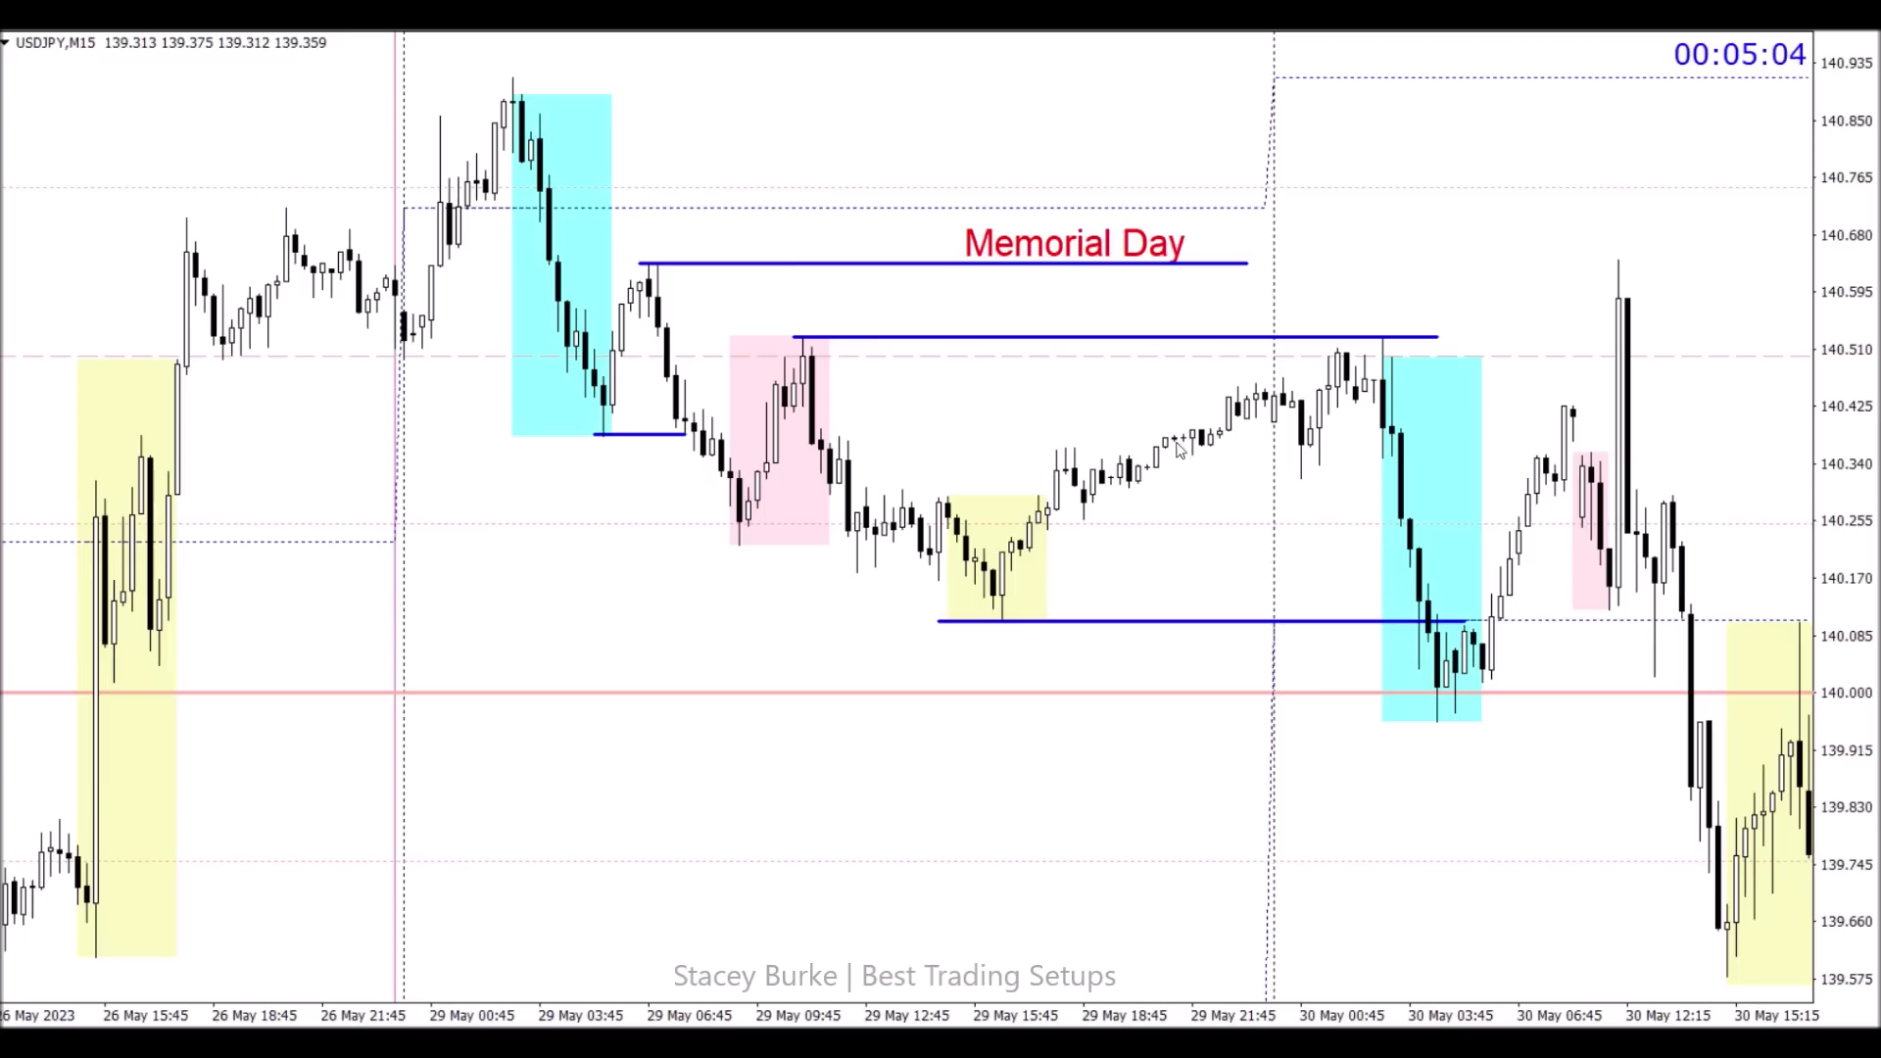
Step: Draw a rising trend line from the 29 May yellow box to the 30 May highs and a horizontal line at about 140.32 before the blue box
mouse_move(1156, 450)
scroll(867, 632, "down", 3)
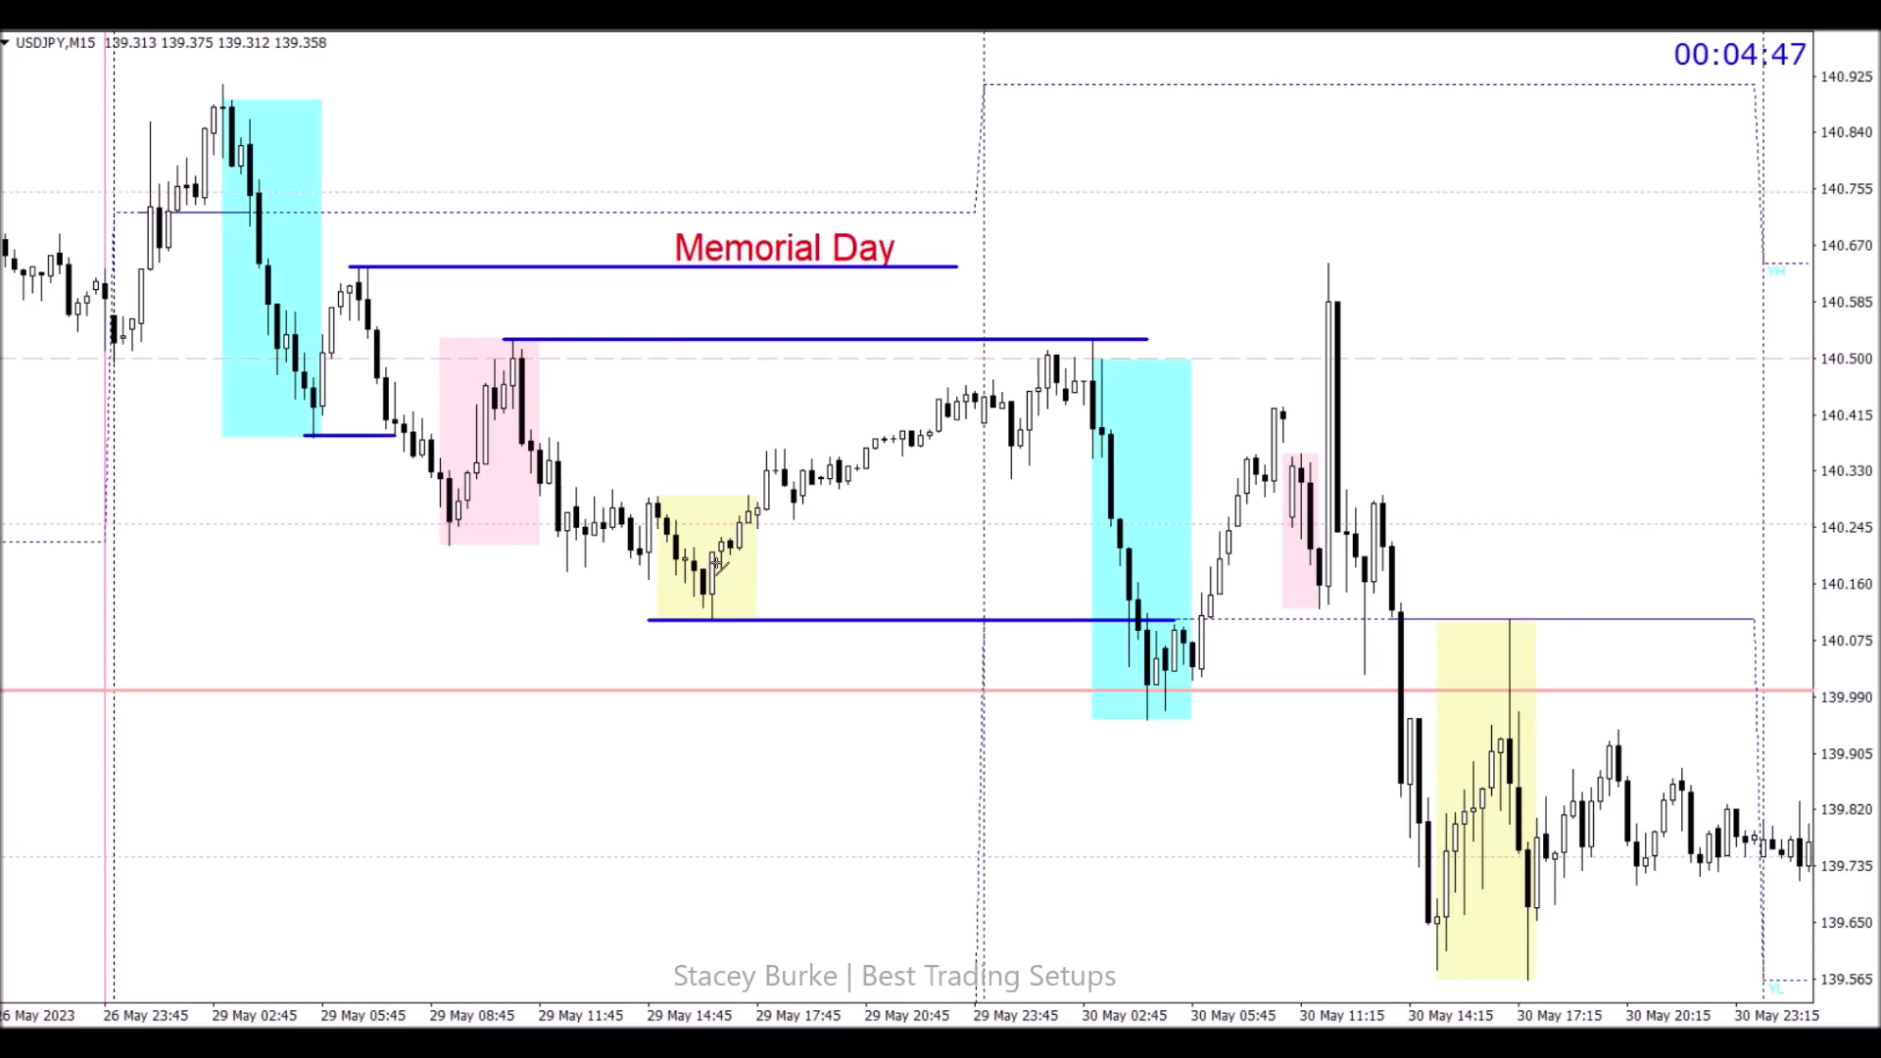
left_click_drag(722, 564, 1076, 369)
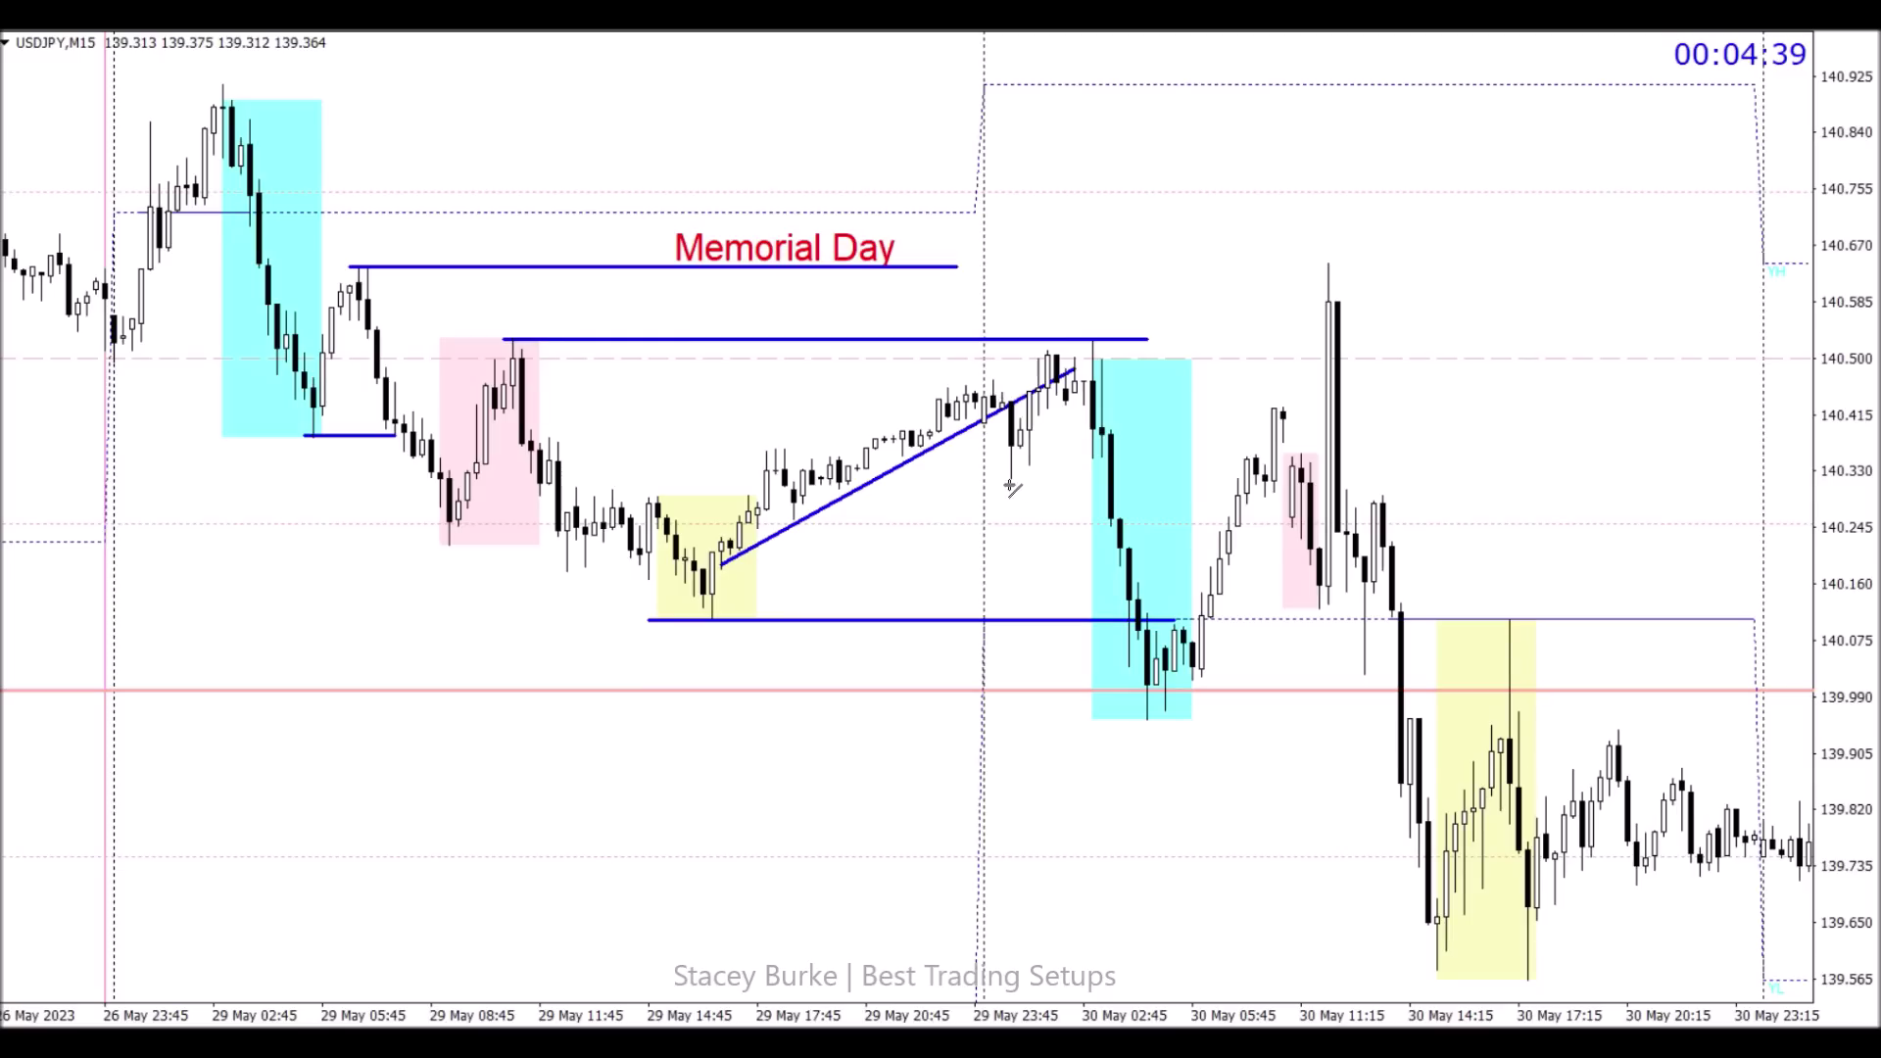
left_click_drag(965, 477, 1109, 477)
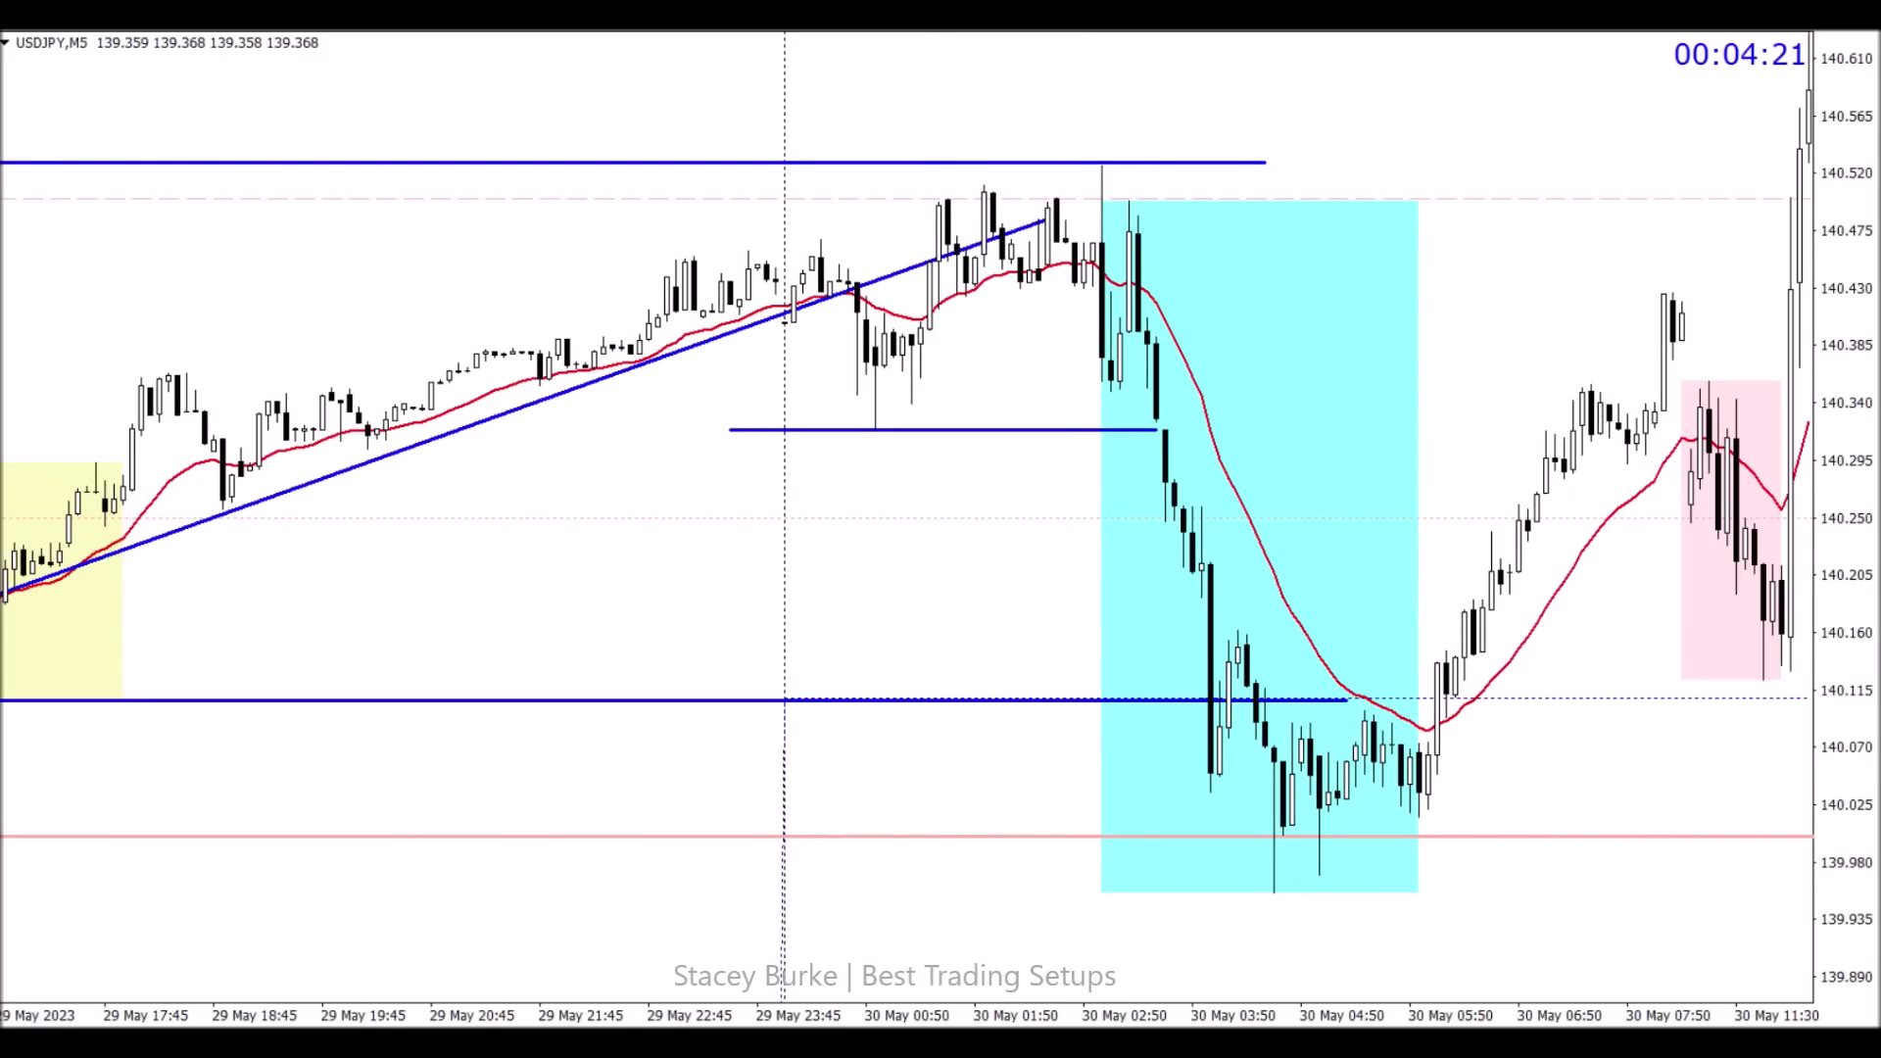
Step: On the M5 chart, frame the candles at the blue box's start with a green unfilled rectangle from about 140.54 to 140.37
left_click(39, 15)
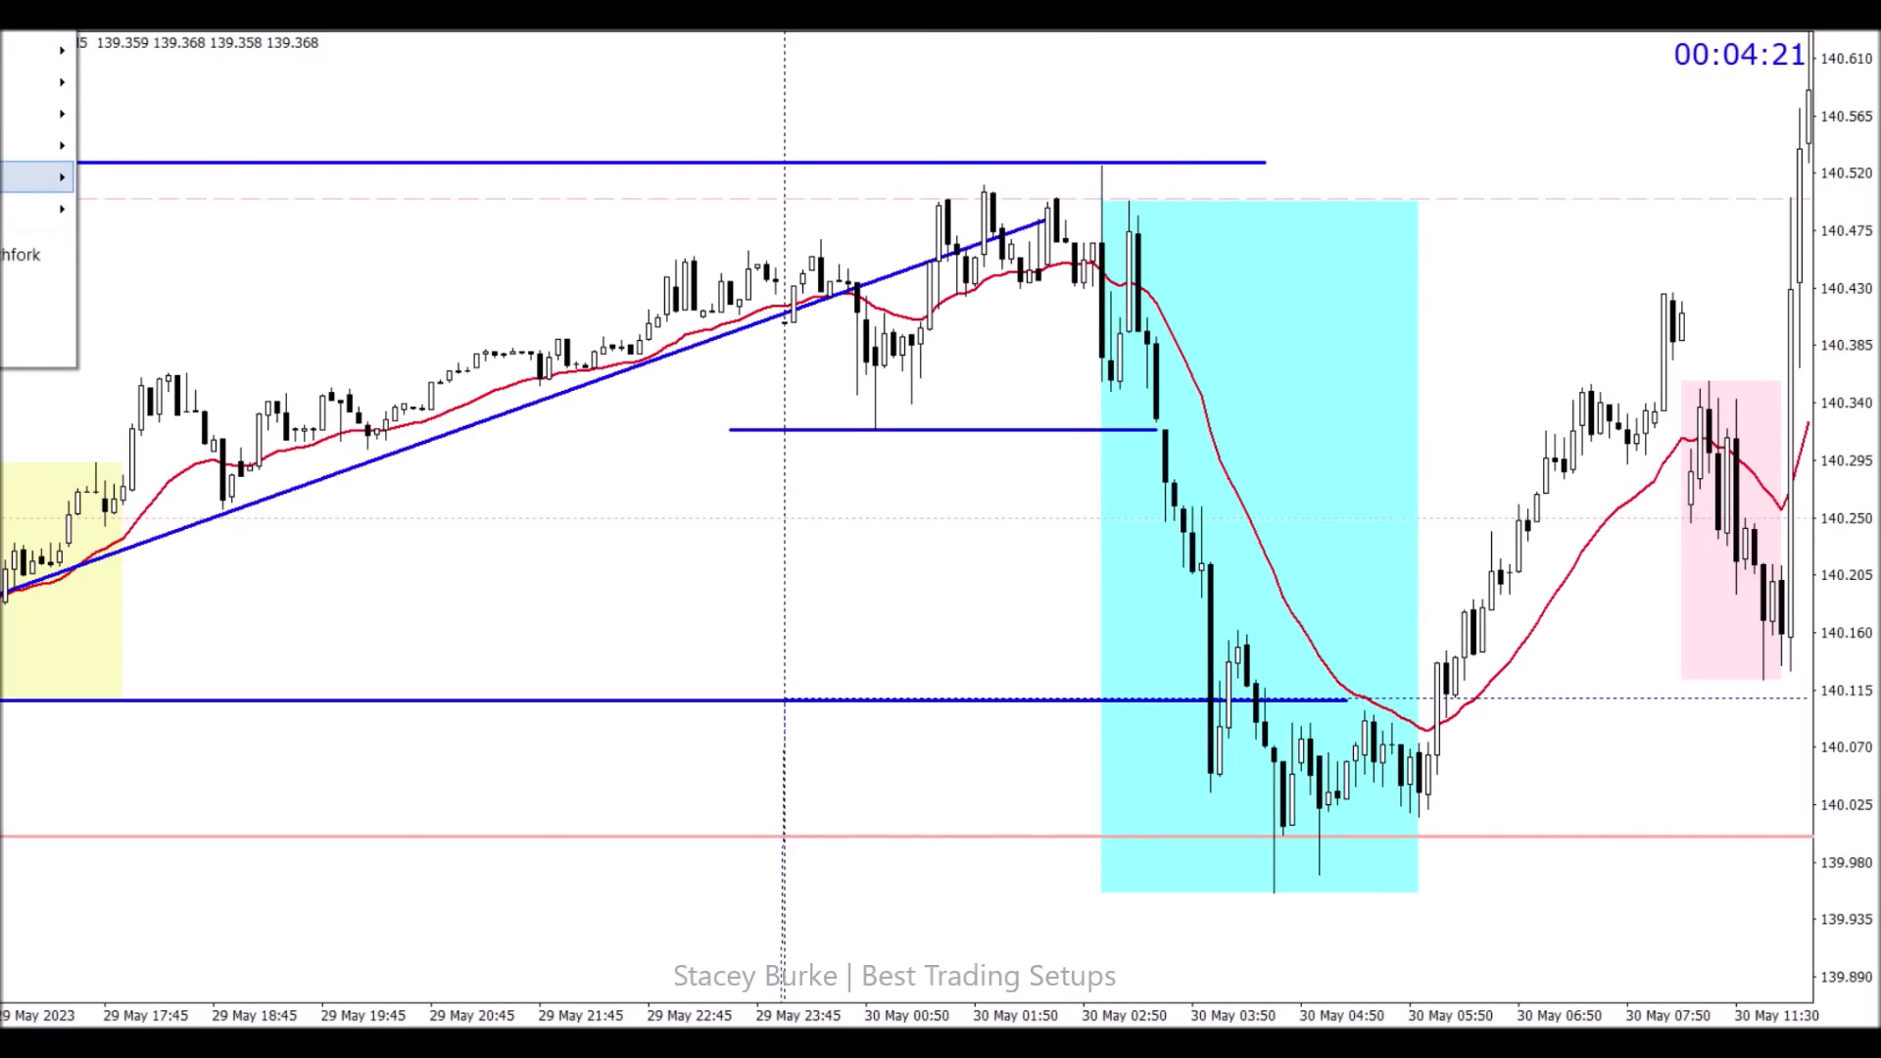
mouse_move(40, 176)
left_click(115, 182)
left_click_drag(1066, 147, 1110, 375)
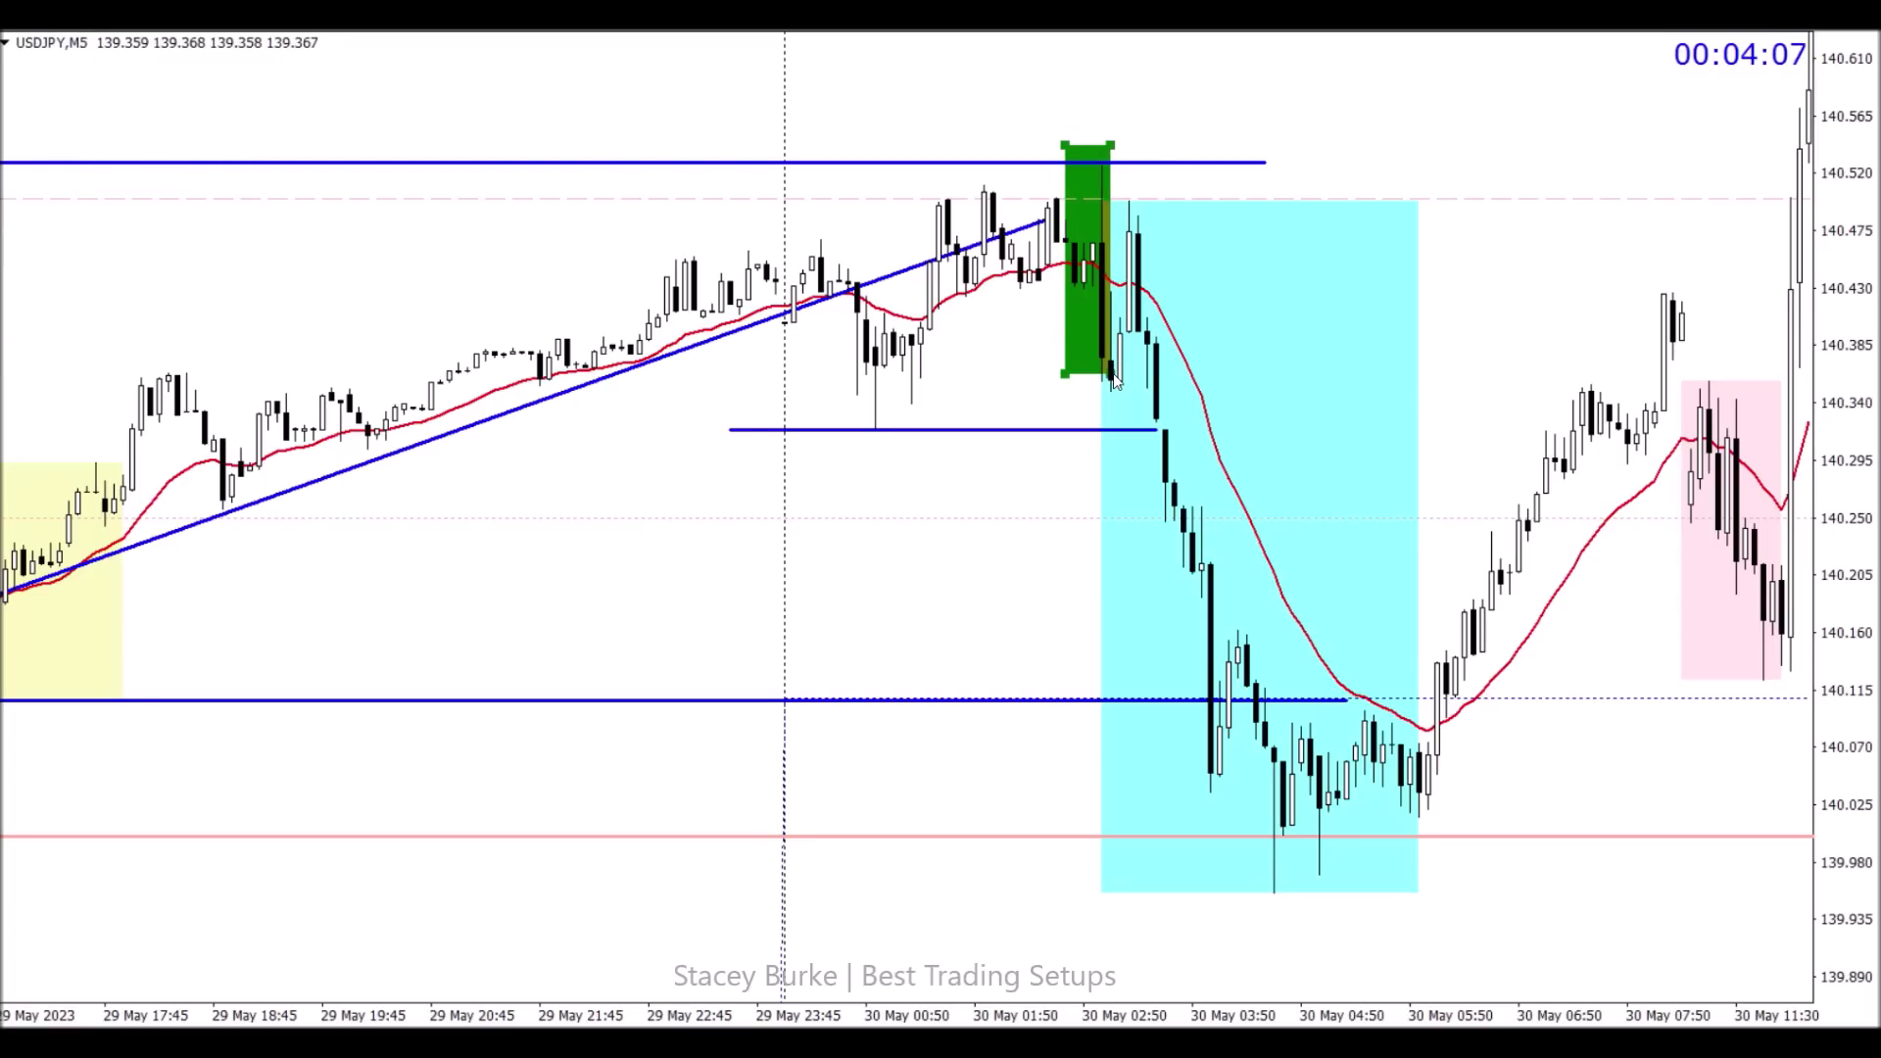
right_click(1126, 389)
left_click(1175, 393)
left_click(667, 578)
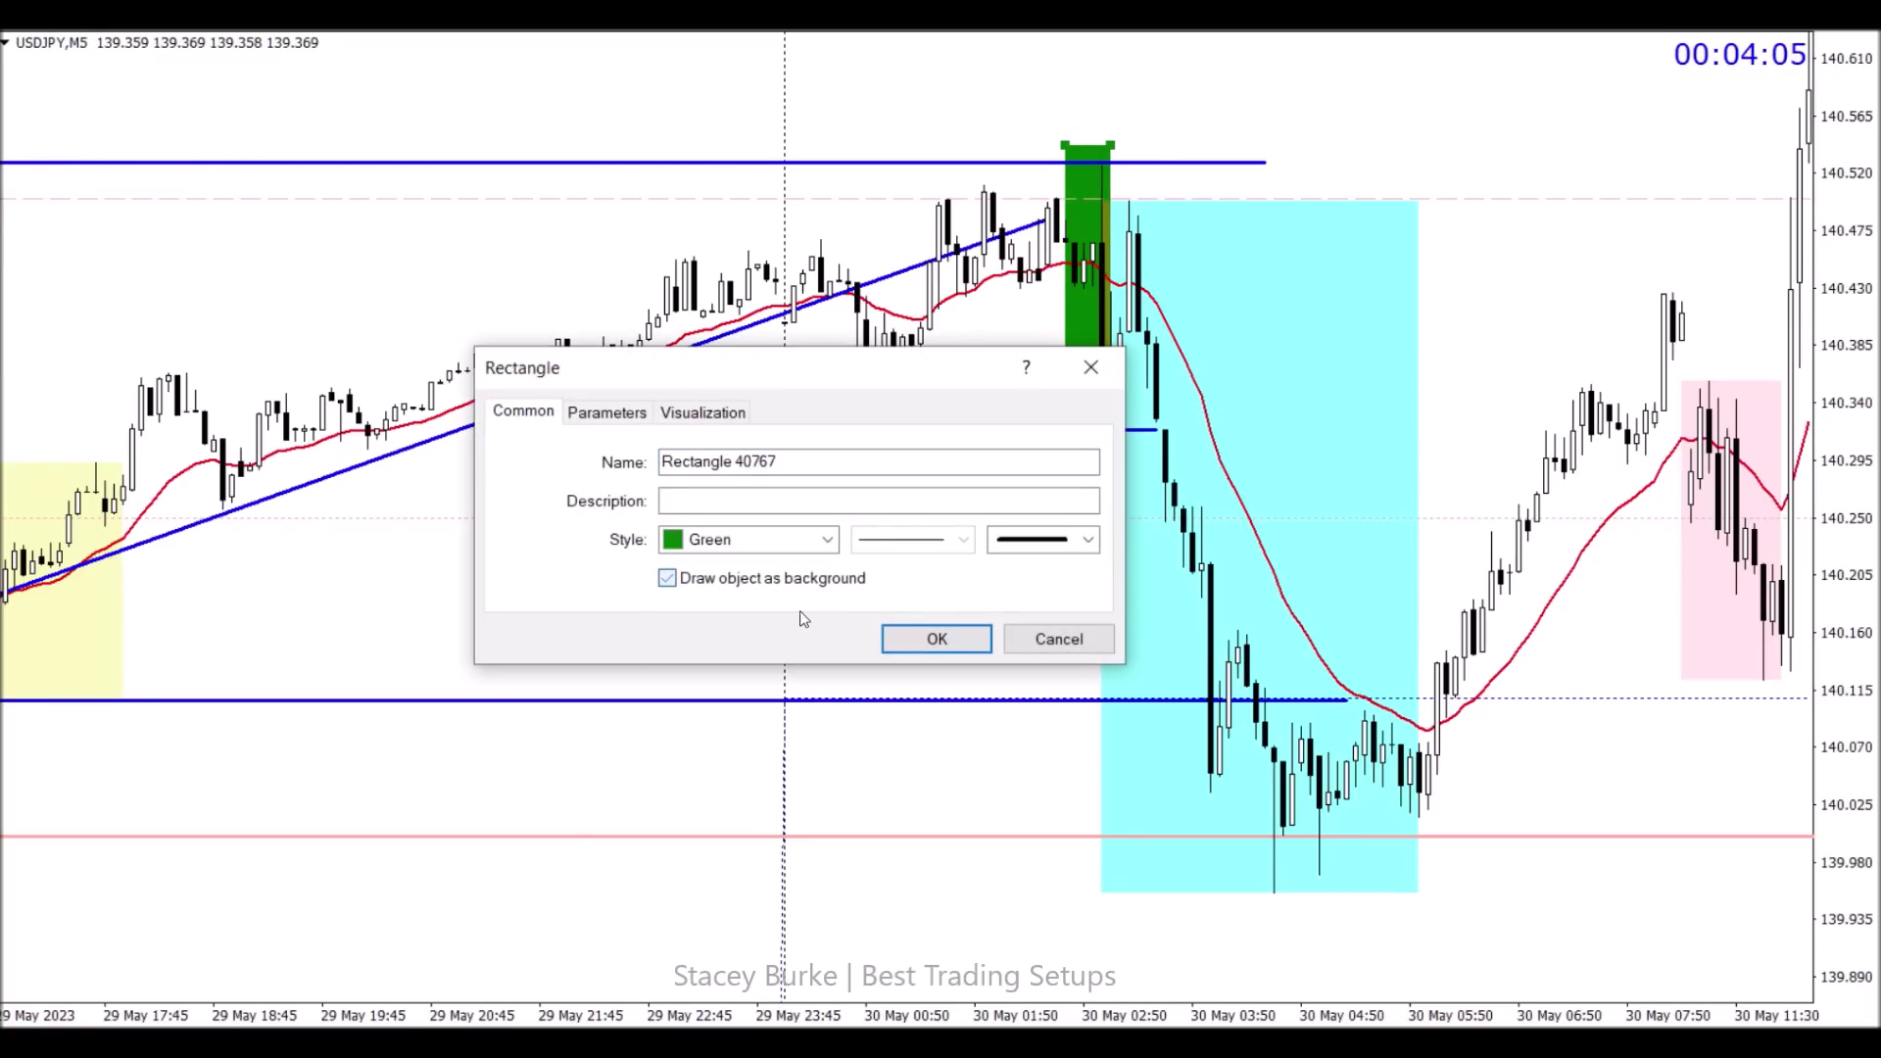
left_click(910, 641)
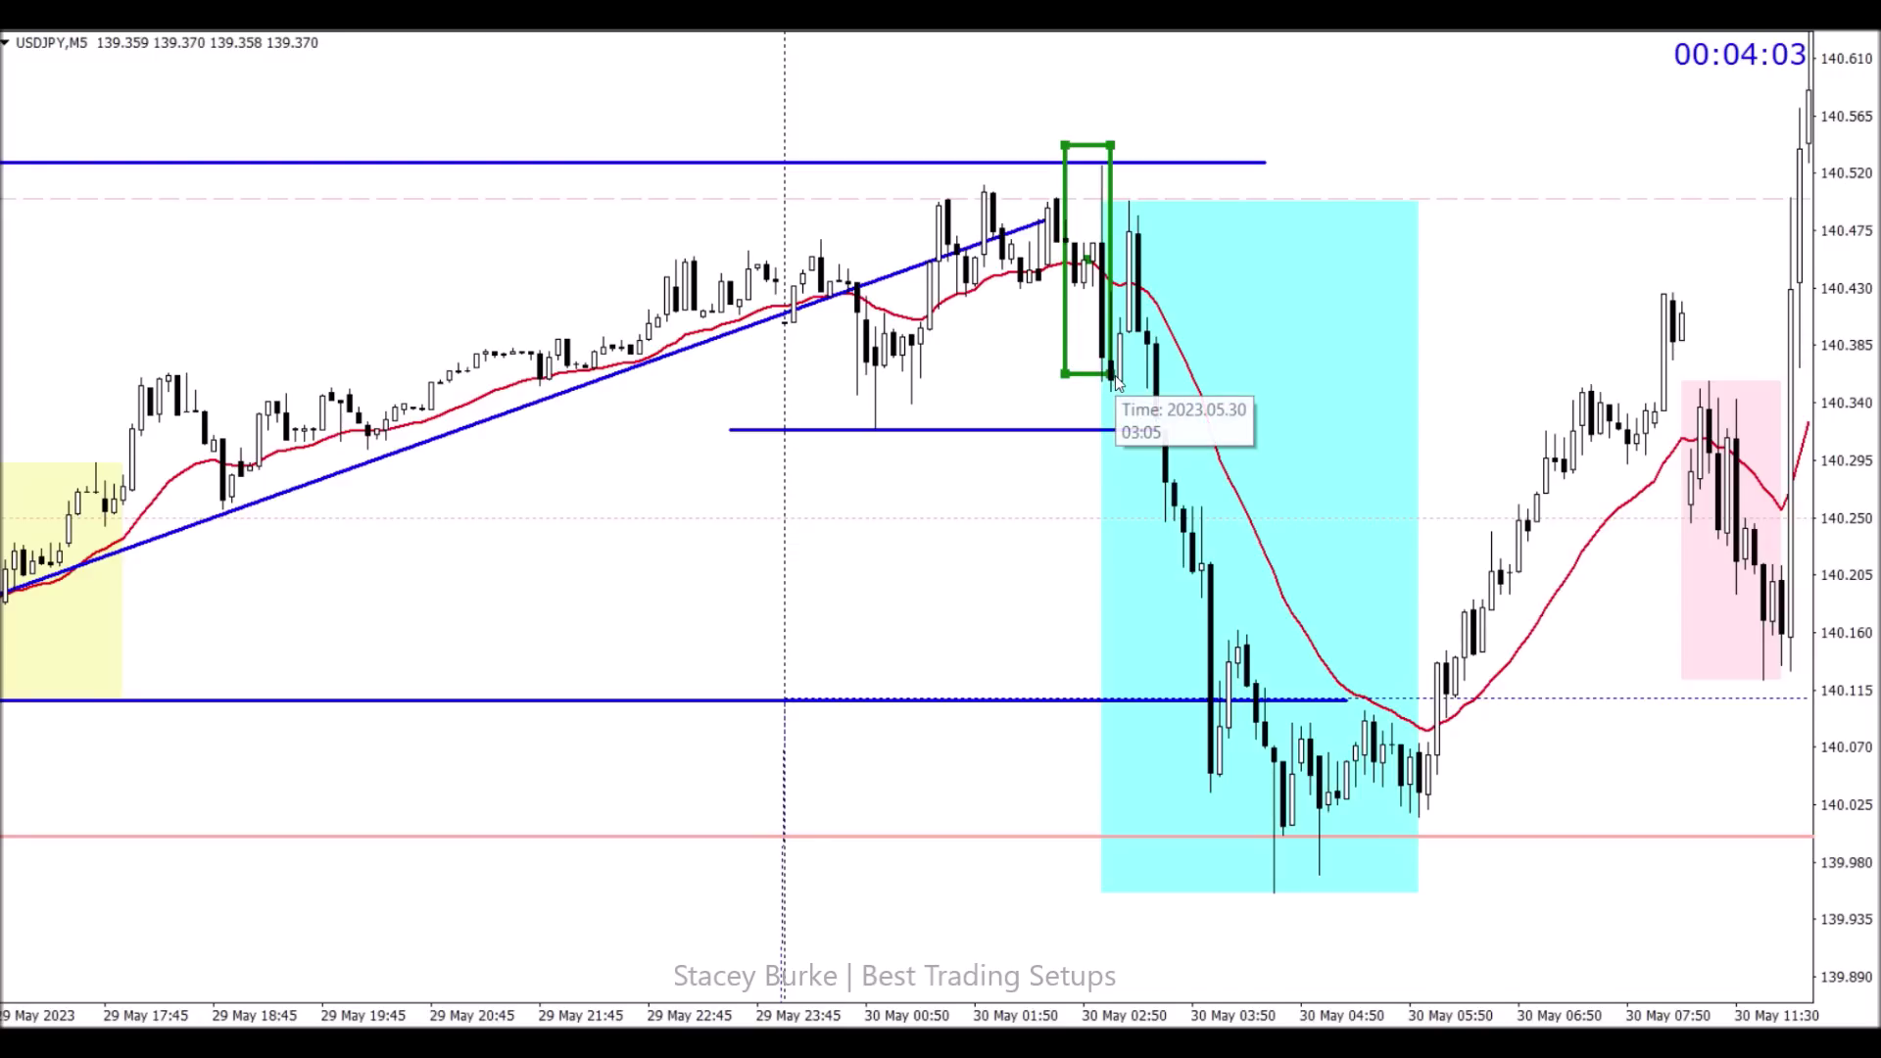
left_click_drag(1110, 375, 1120, 363)
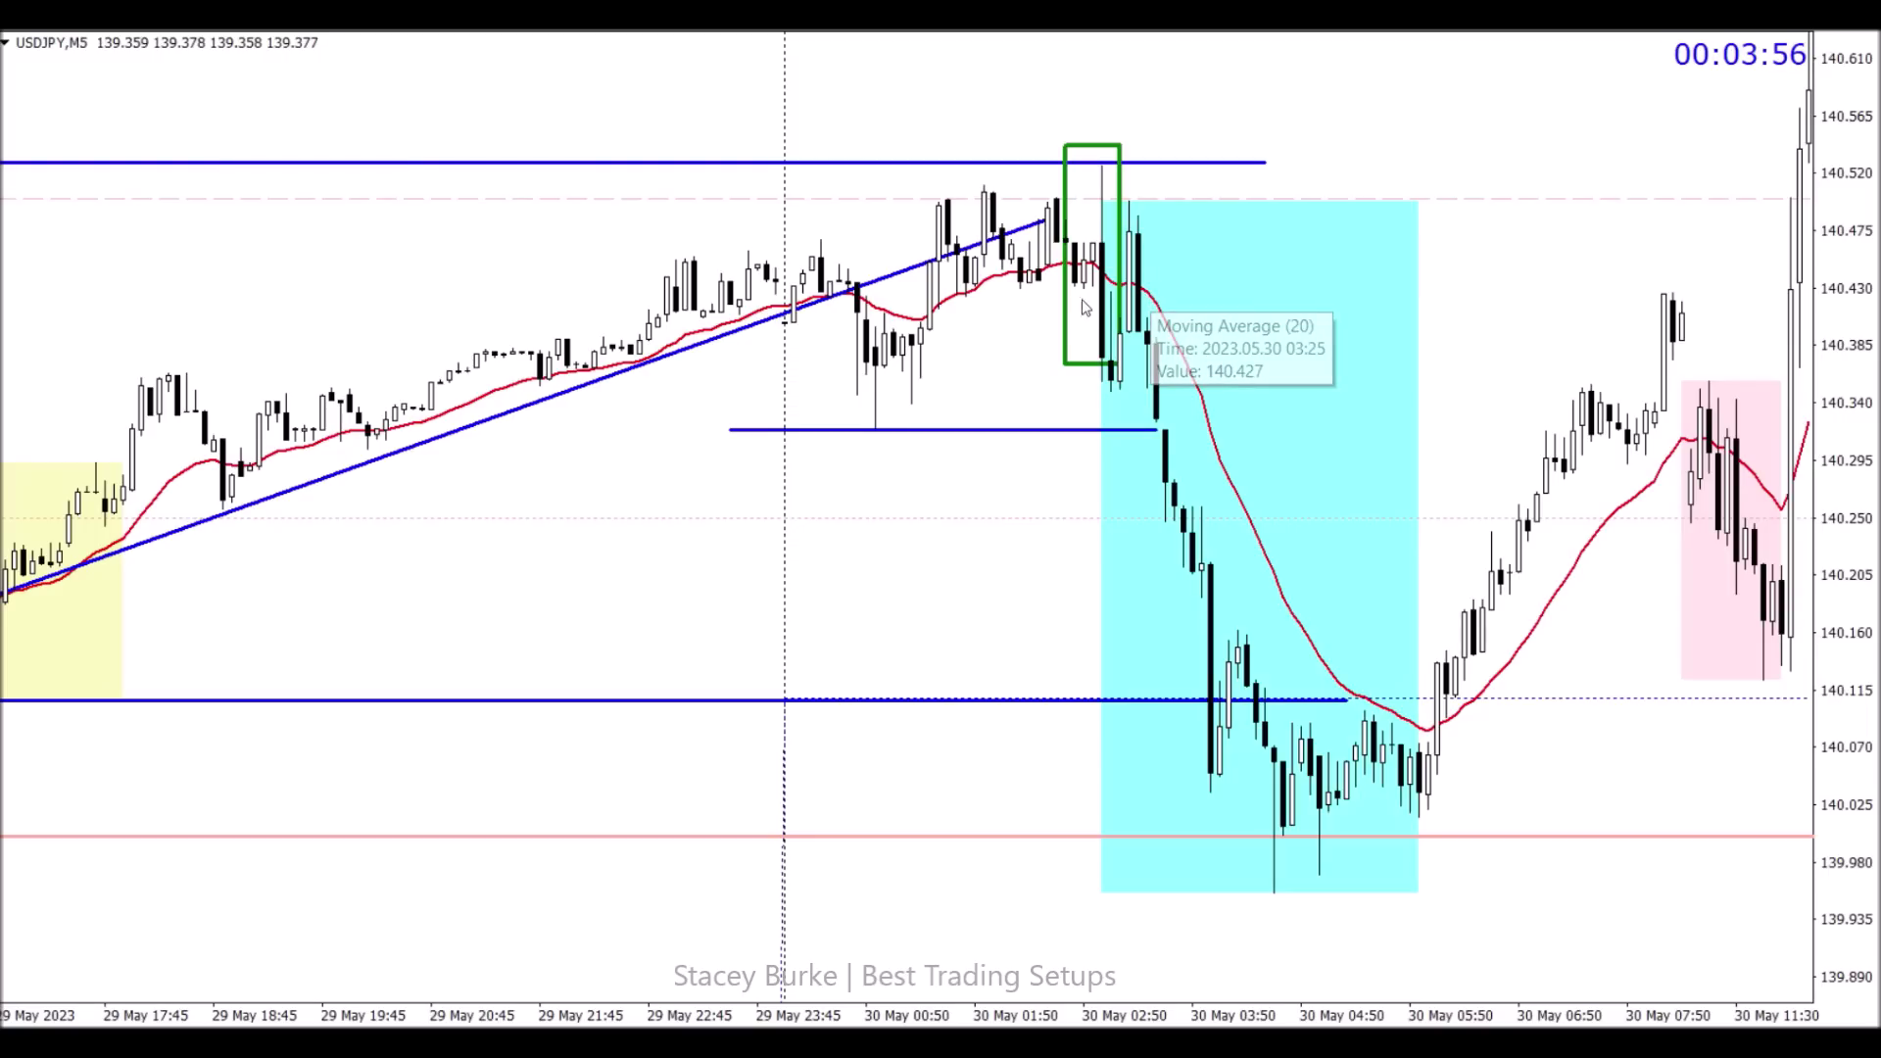
Step: Extend the 140.32 line, raise it to the green rectangle's base at about 140.37, and draw a small filled rectangle just above it
double_click(1156, 429)
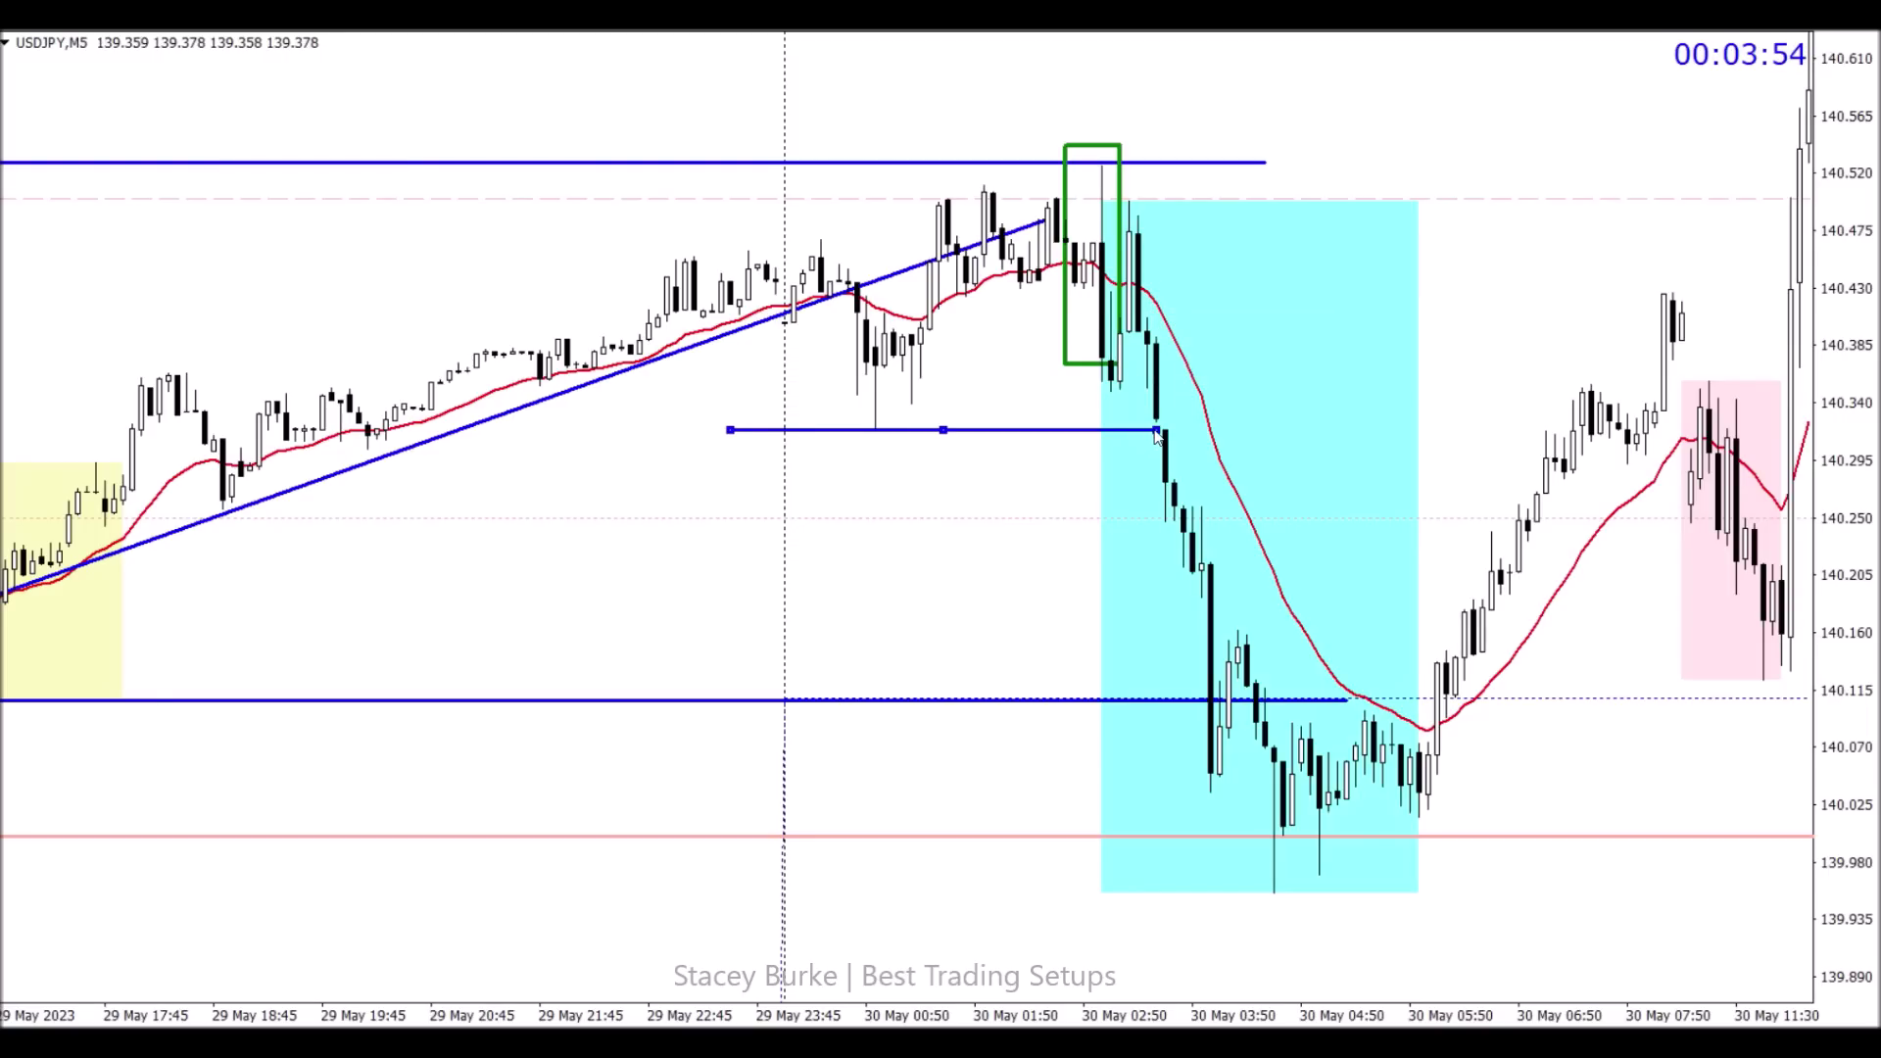
left_click_drag(1156, 429, 1276, 435)
left_click_drag(1001, 430, 1037, 369)
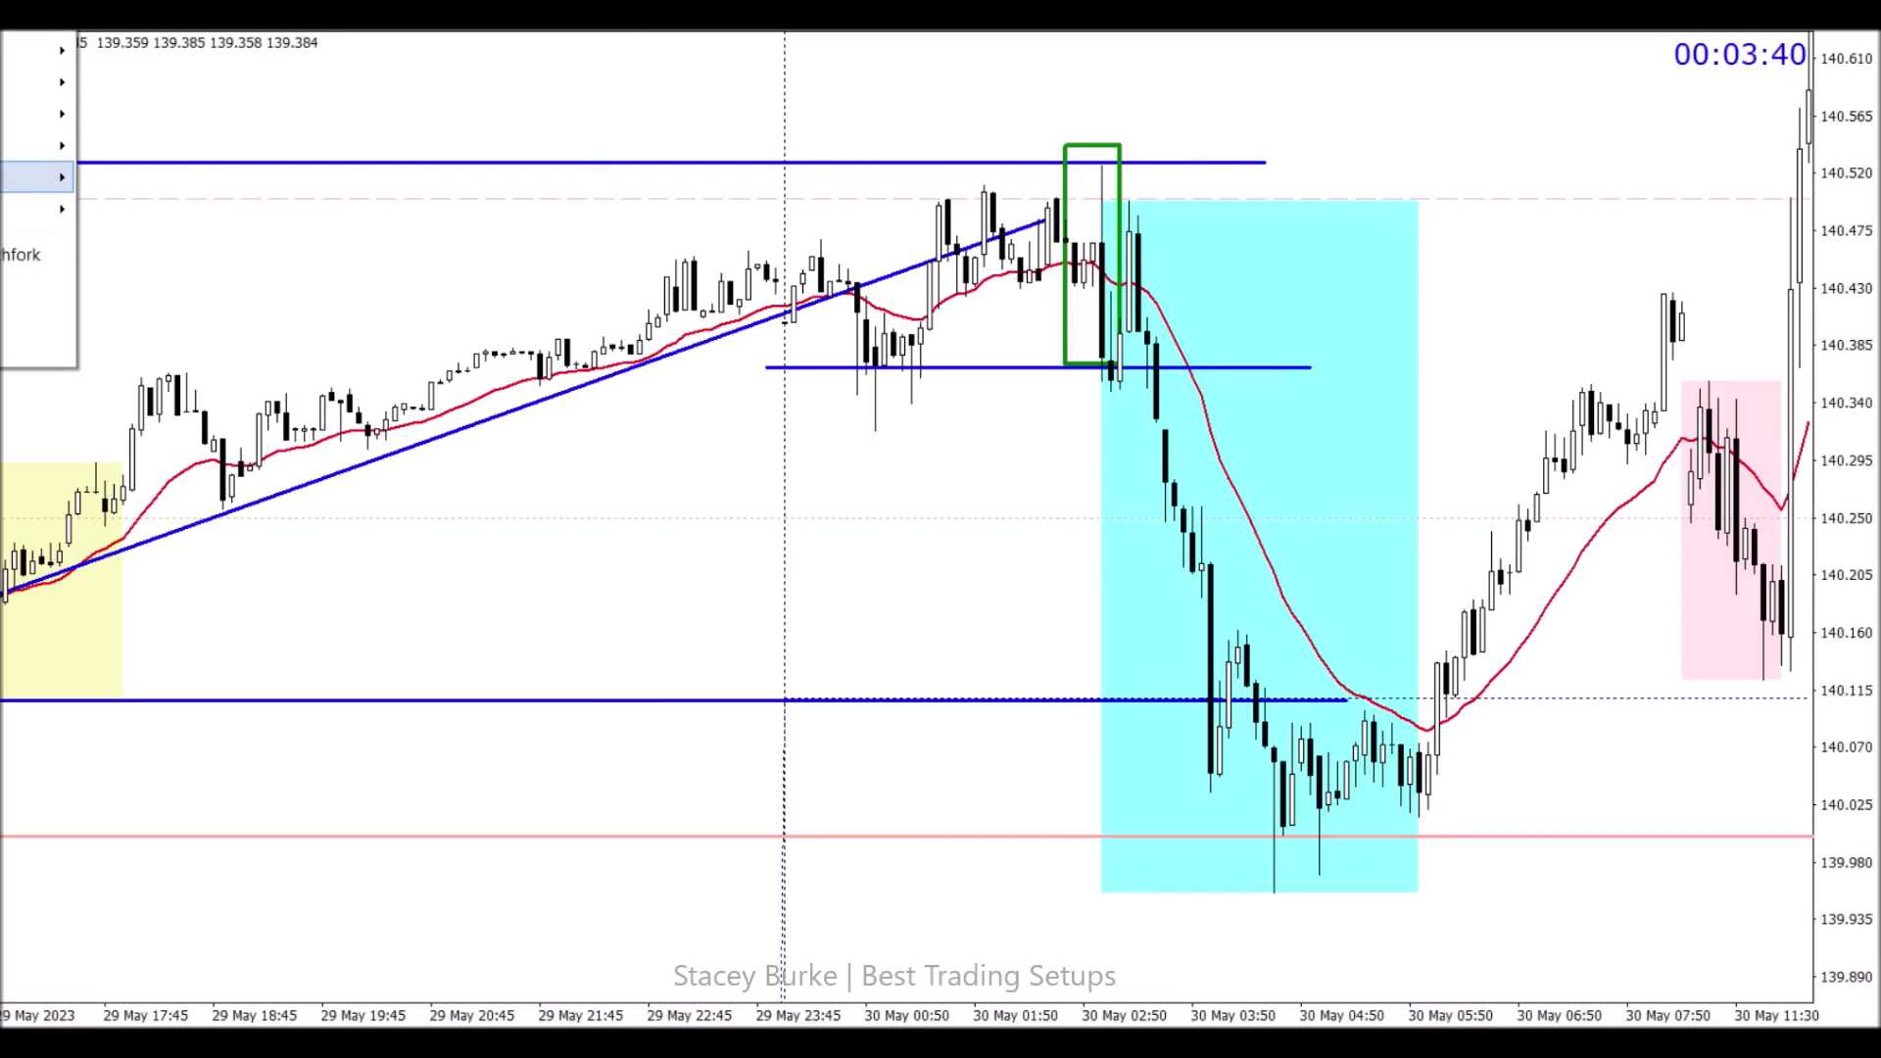
mouse_move(39, 176)
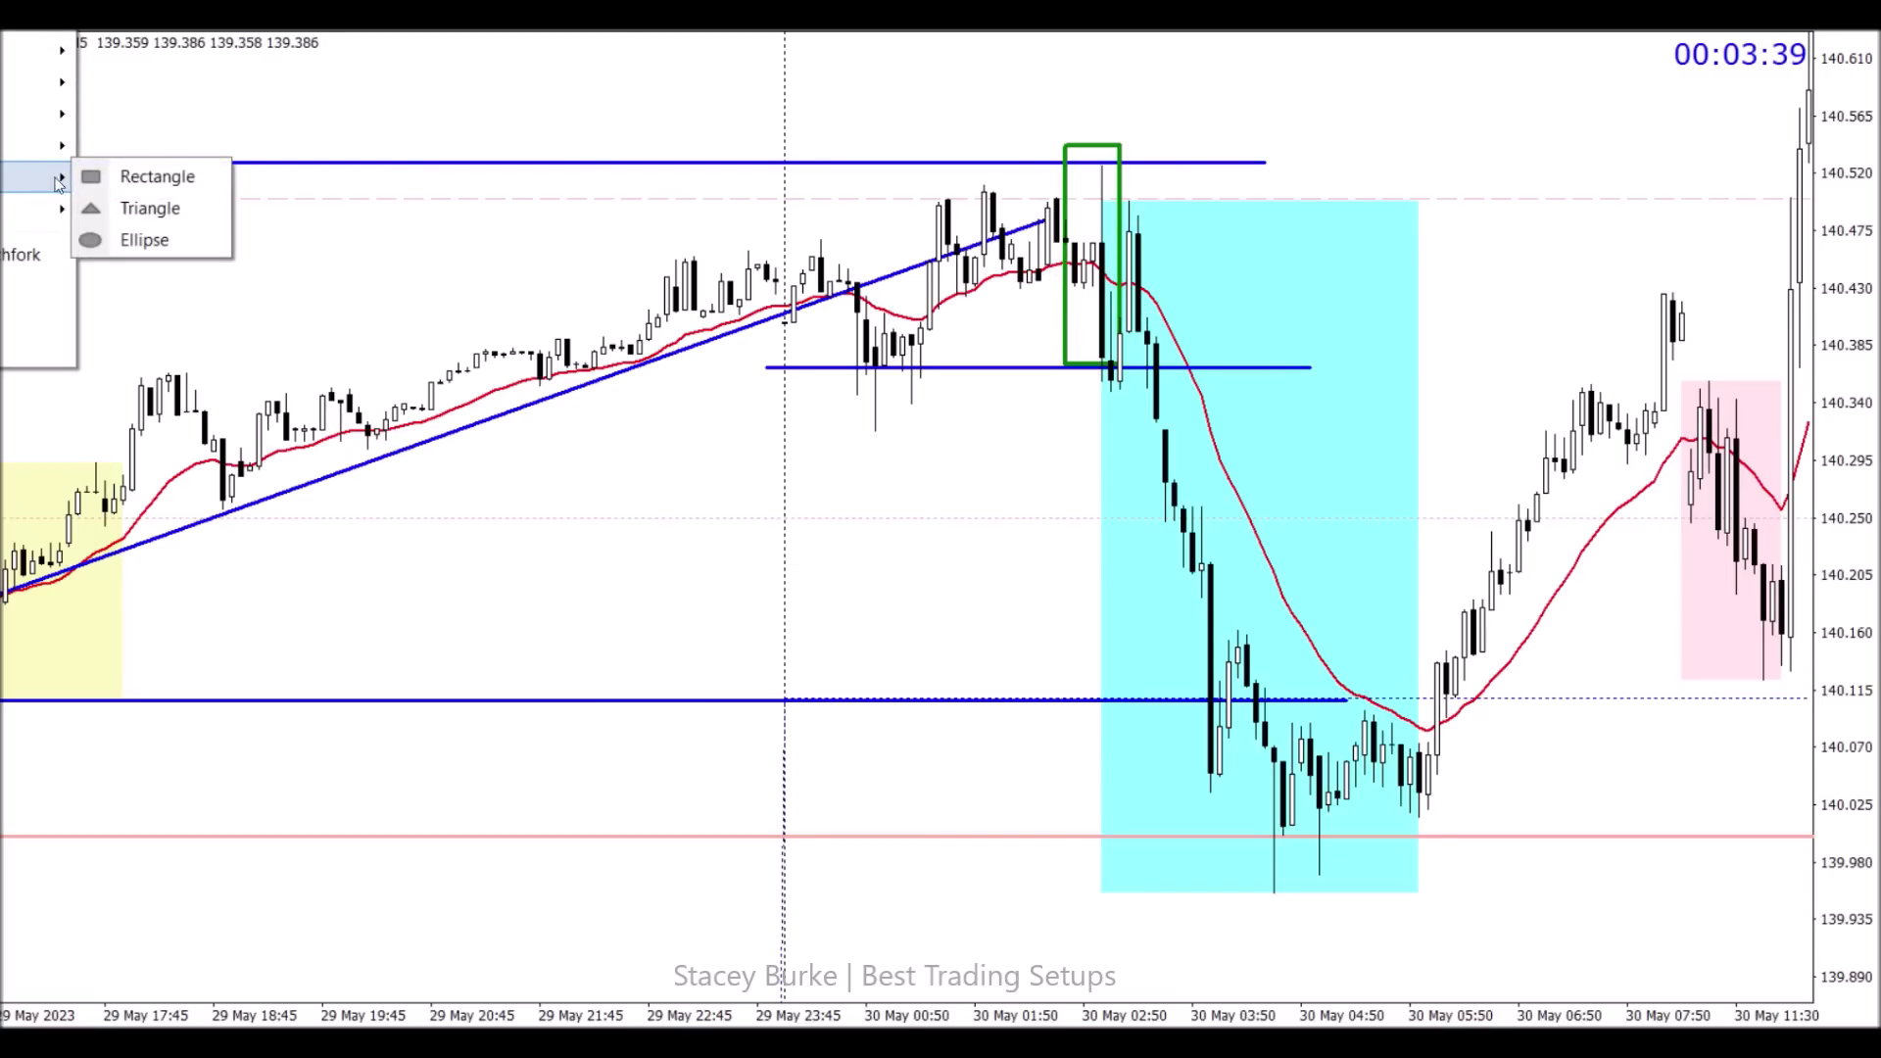
left_click(147, 176)
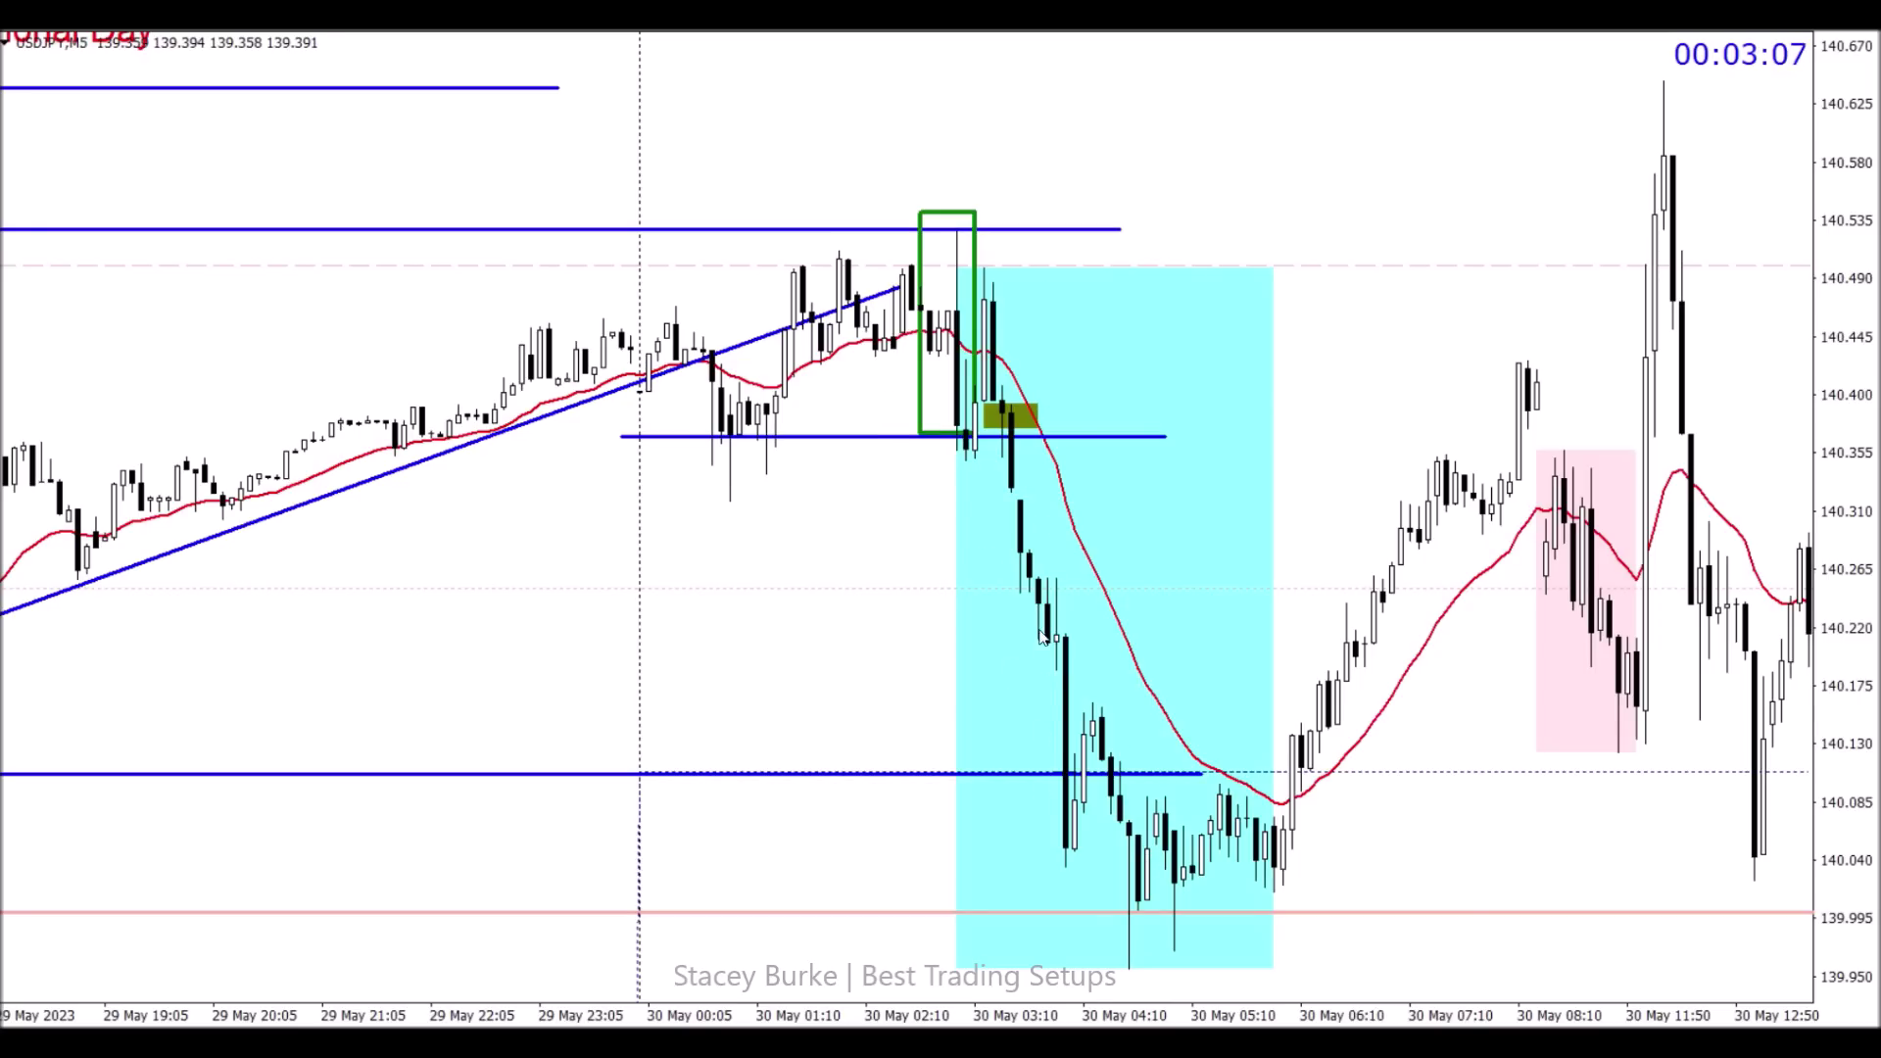
Step: Draw horizontal lines at about 140.53 and 139.96 from the 30 May blue box's high and low across the later candles
scroll(1040, 634, "down", 3)
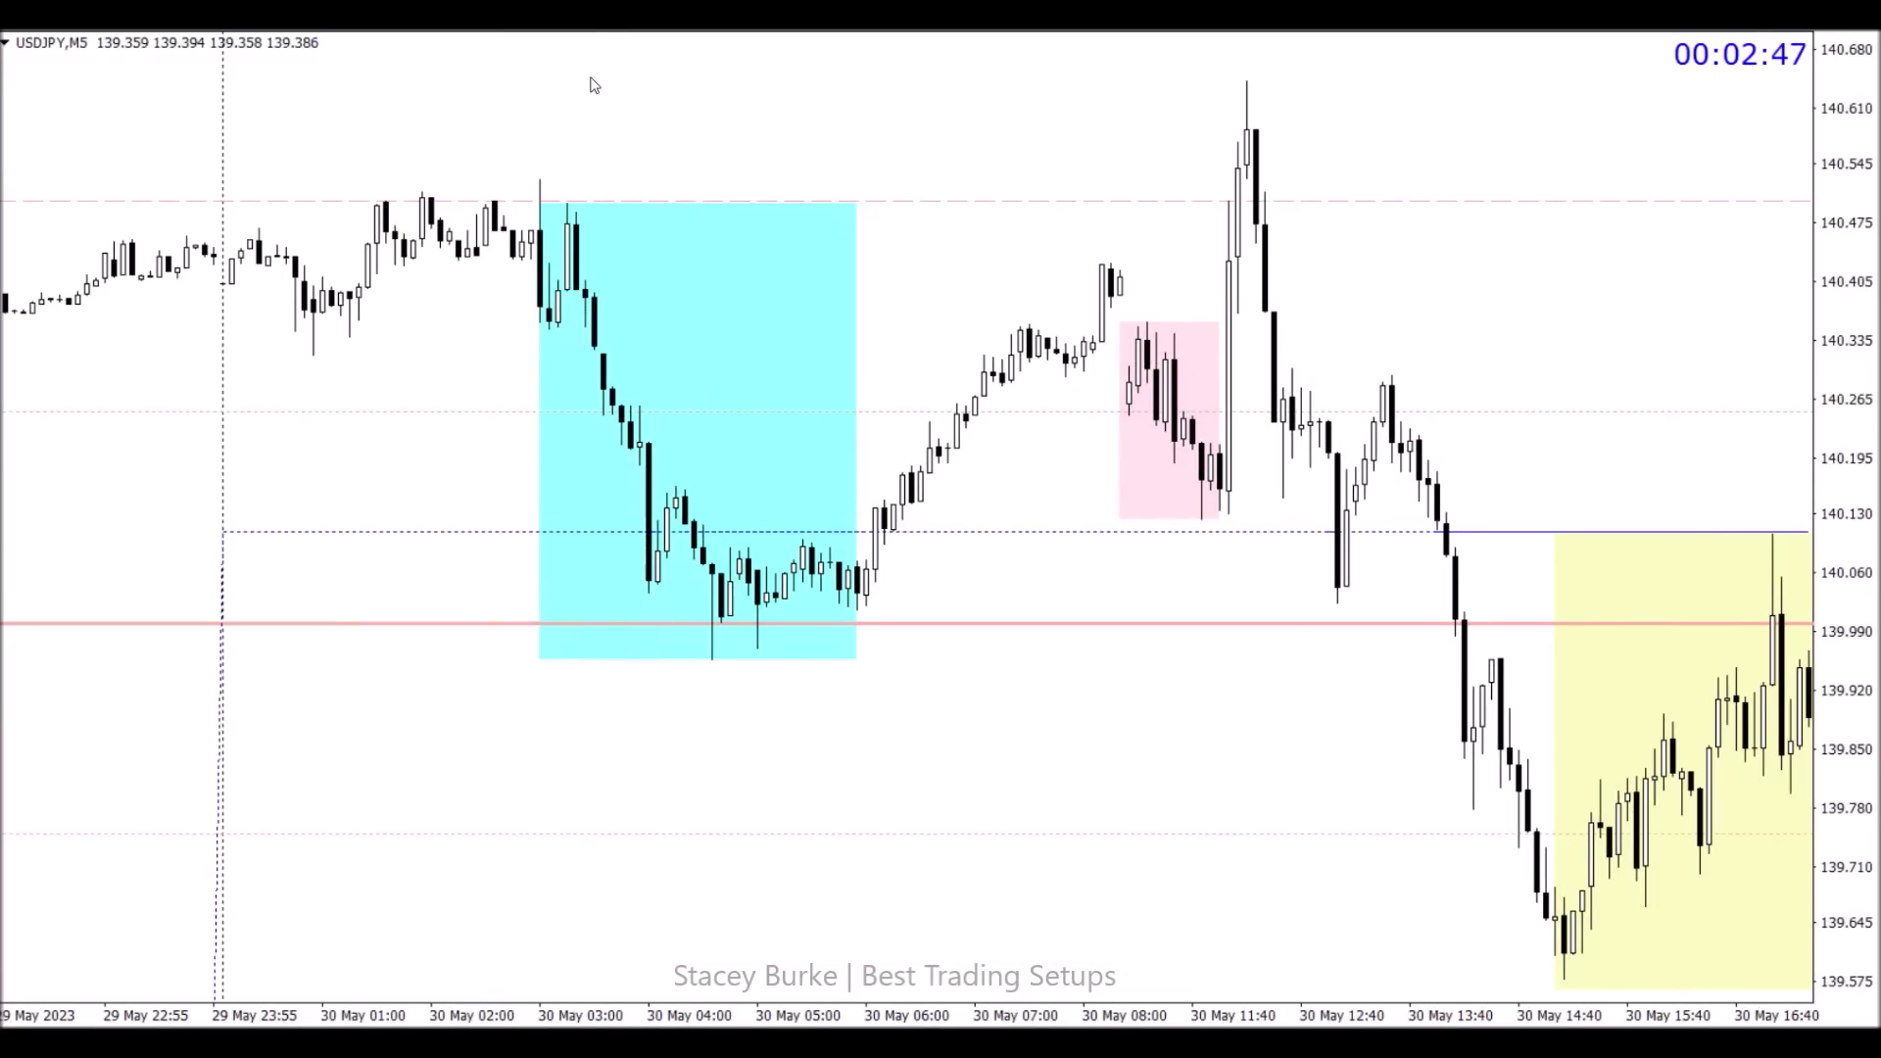
left_click_drag(541, 175, 1311, 176)
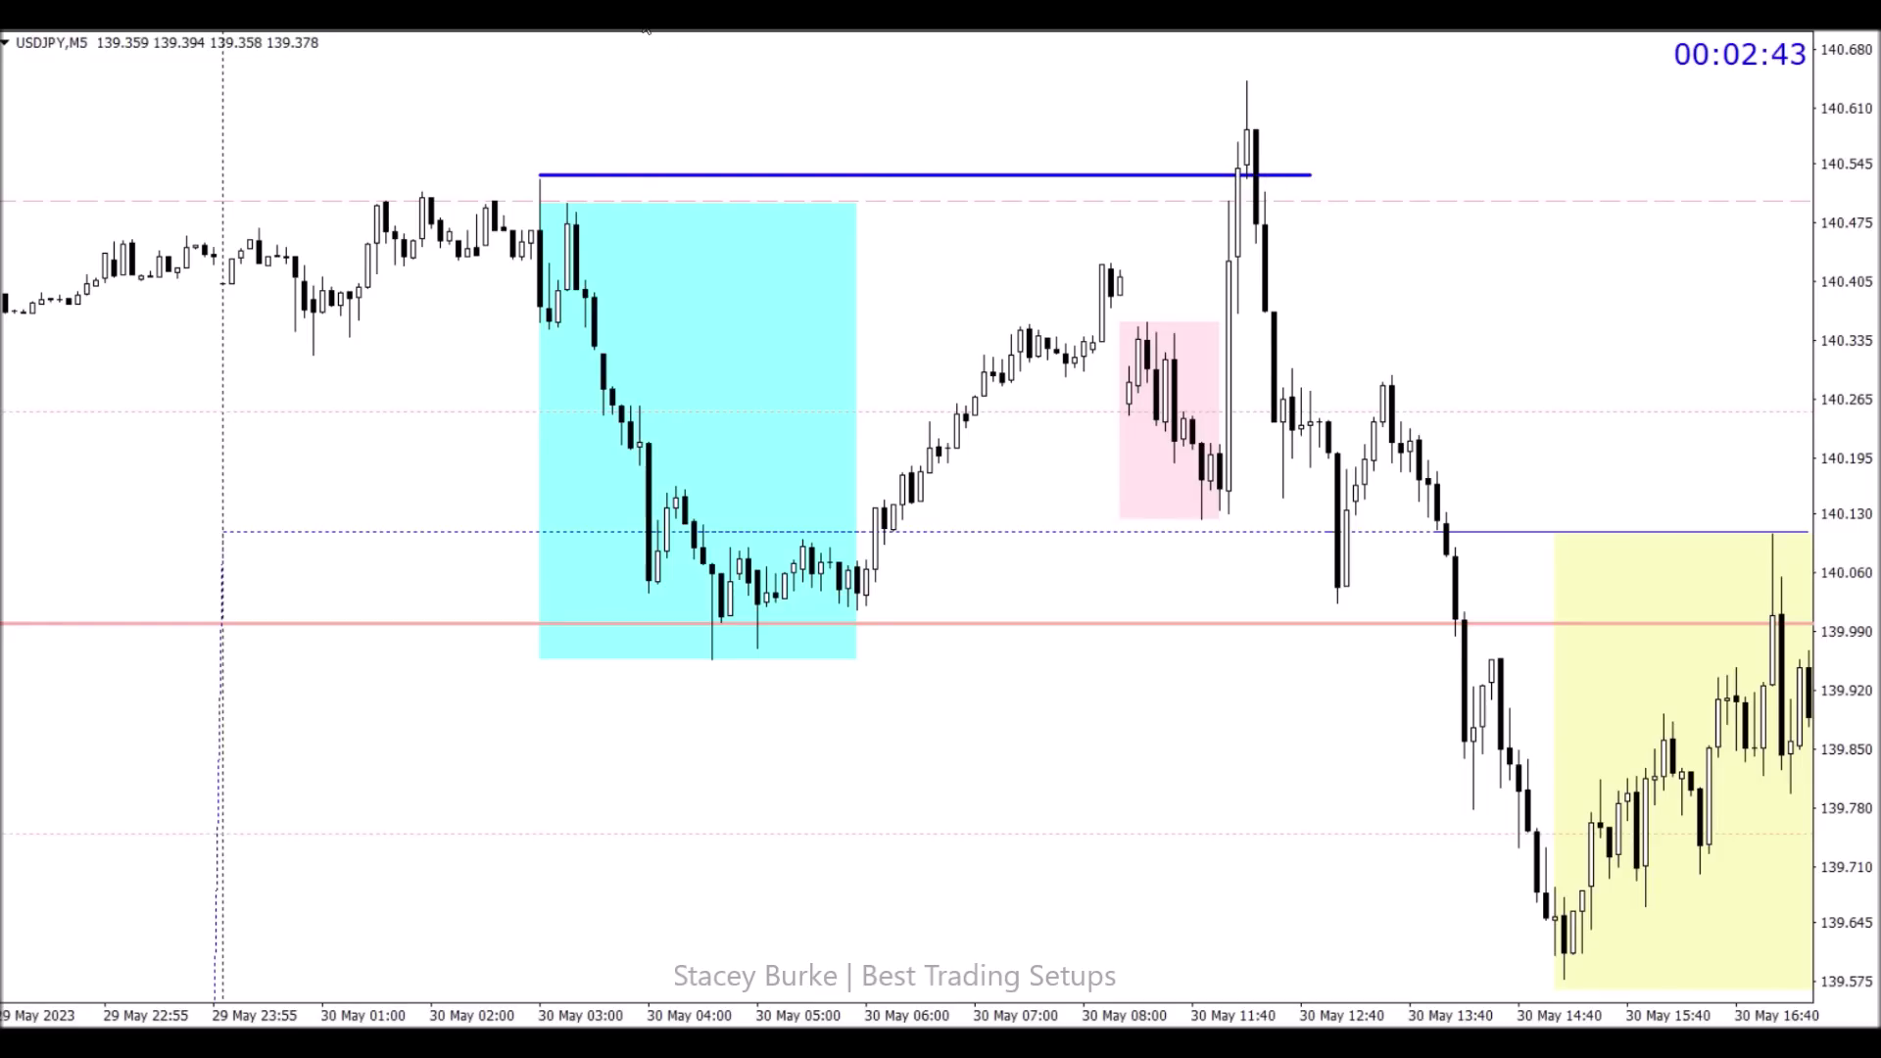
left_click_drag(705, 657, 1492, 659)
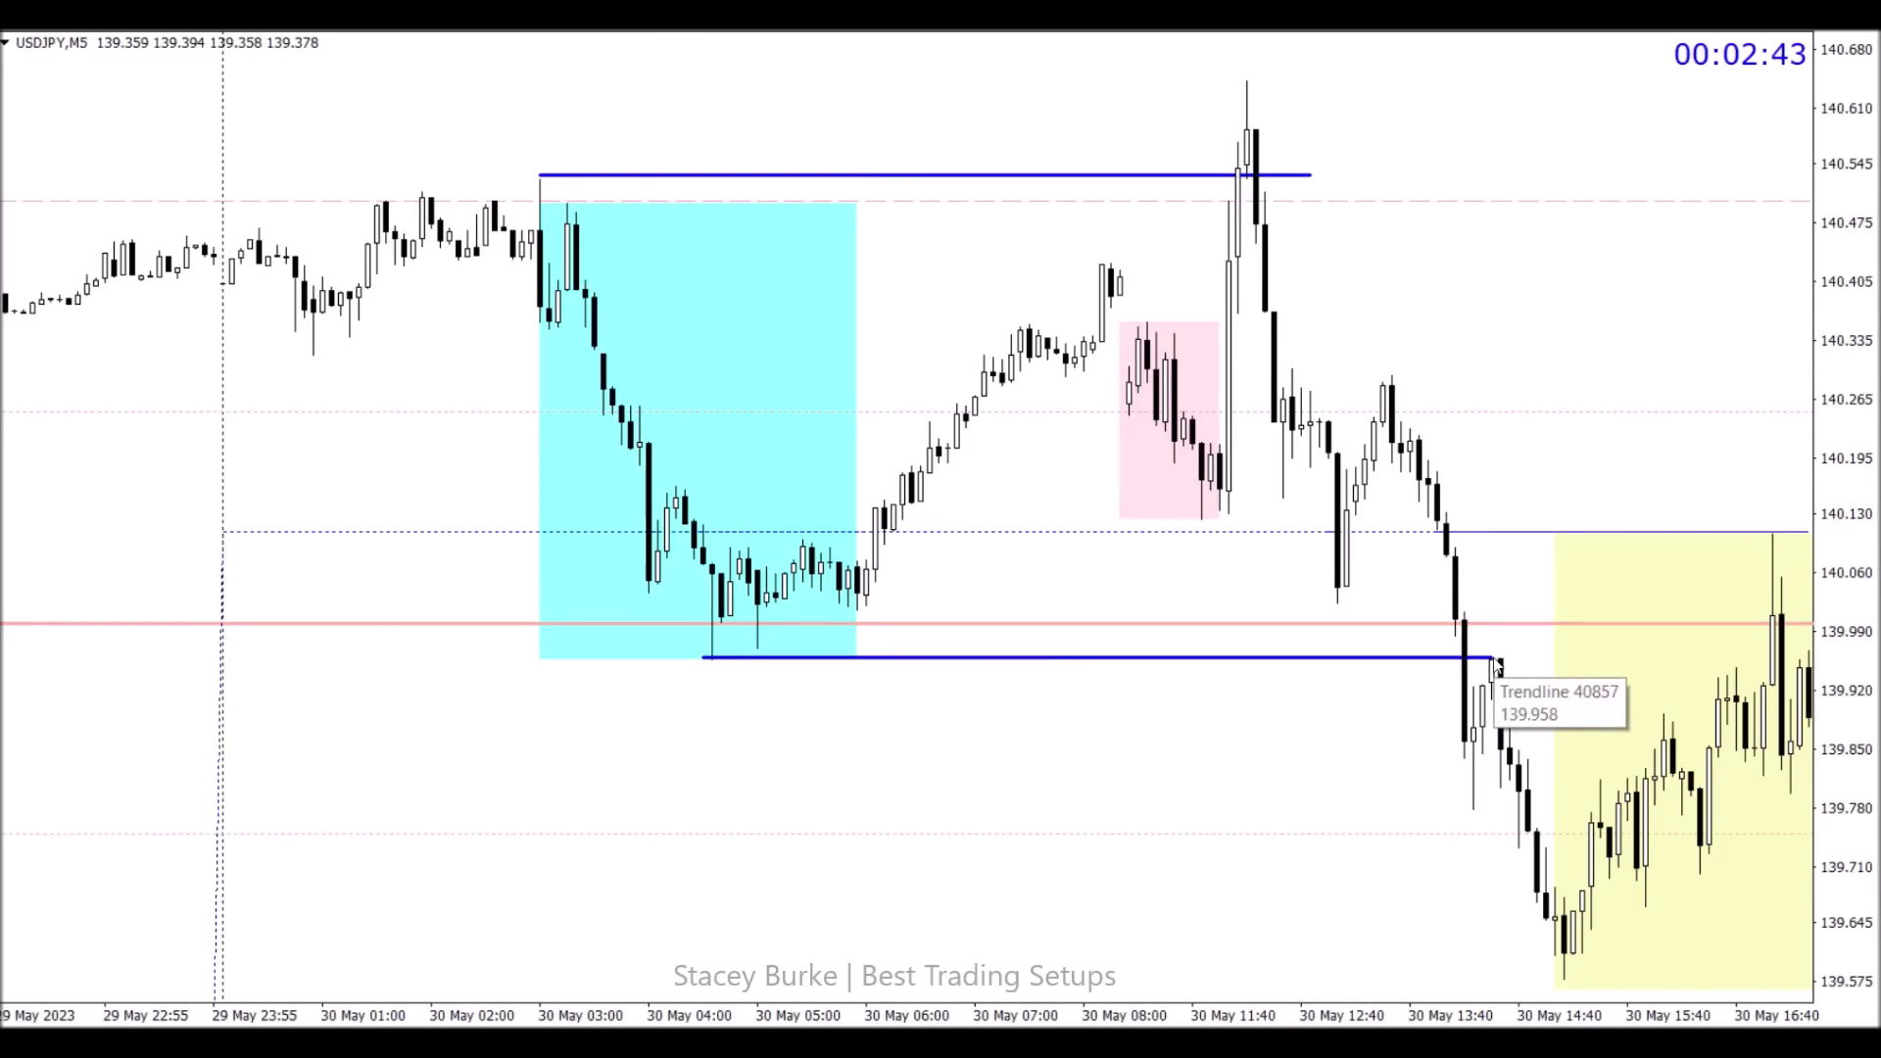
Step: Move the lower line up to the swing low after the 30 May spike, at about 140.03, reaching into the yellow box
scroll(1496, 667, "down", 10)
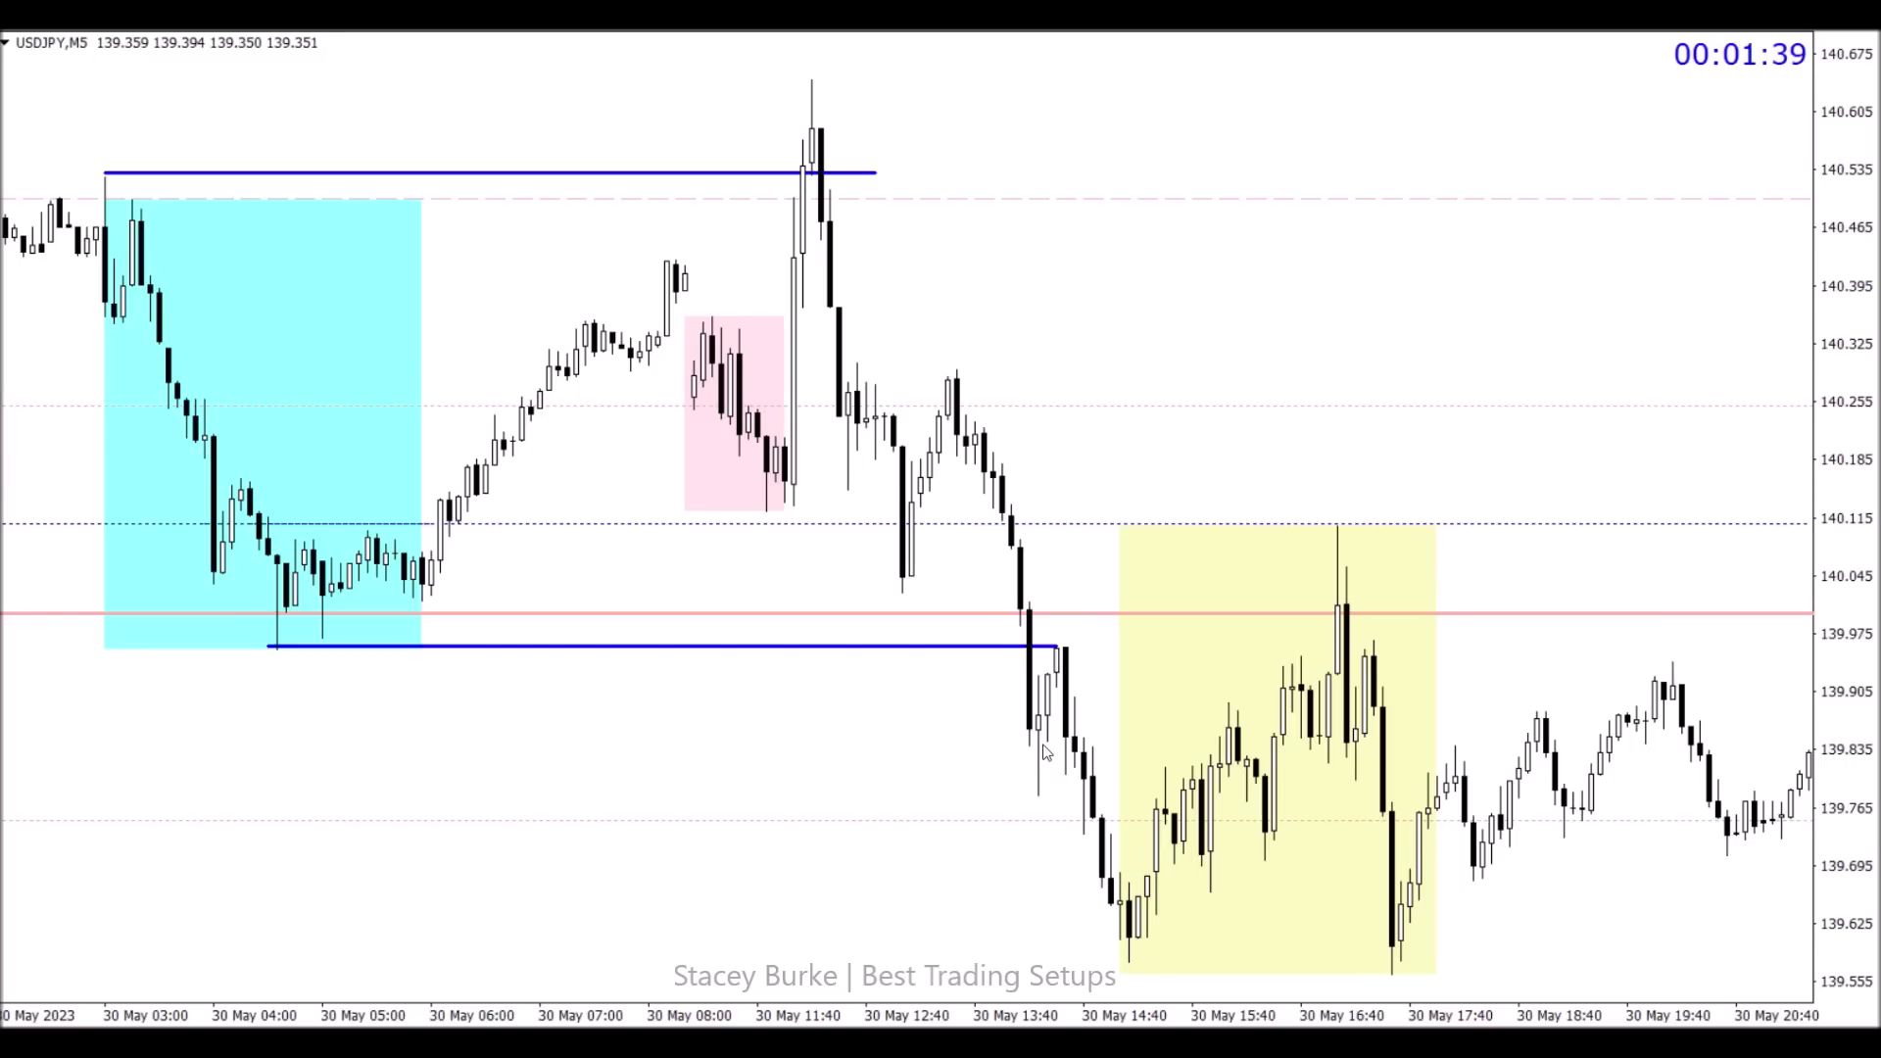
mouse_move(1114, 909)
scroll(737, 652, "right", 1)
double_click(736, 646)
left_click_drag(654, 647, 1025, 598)
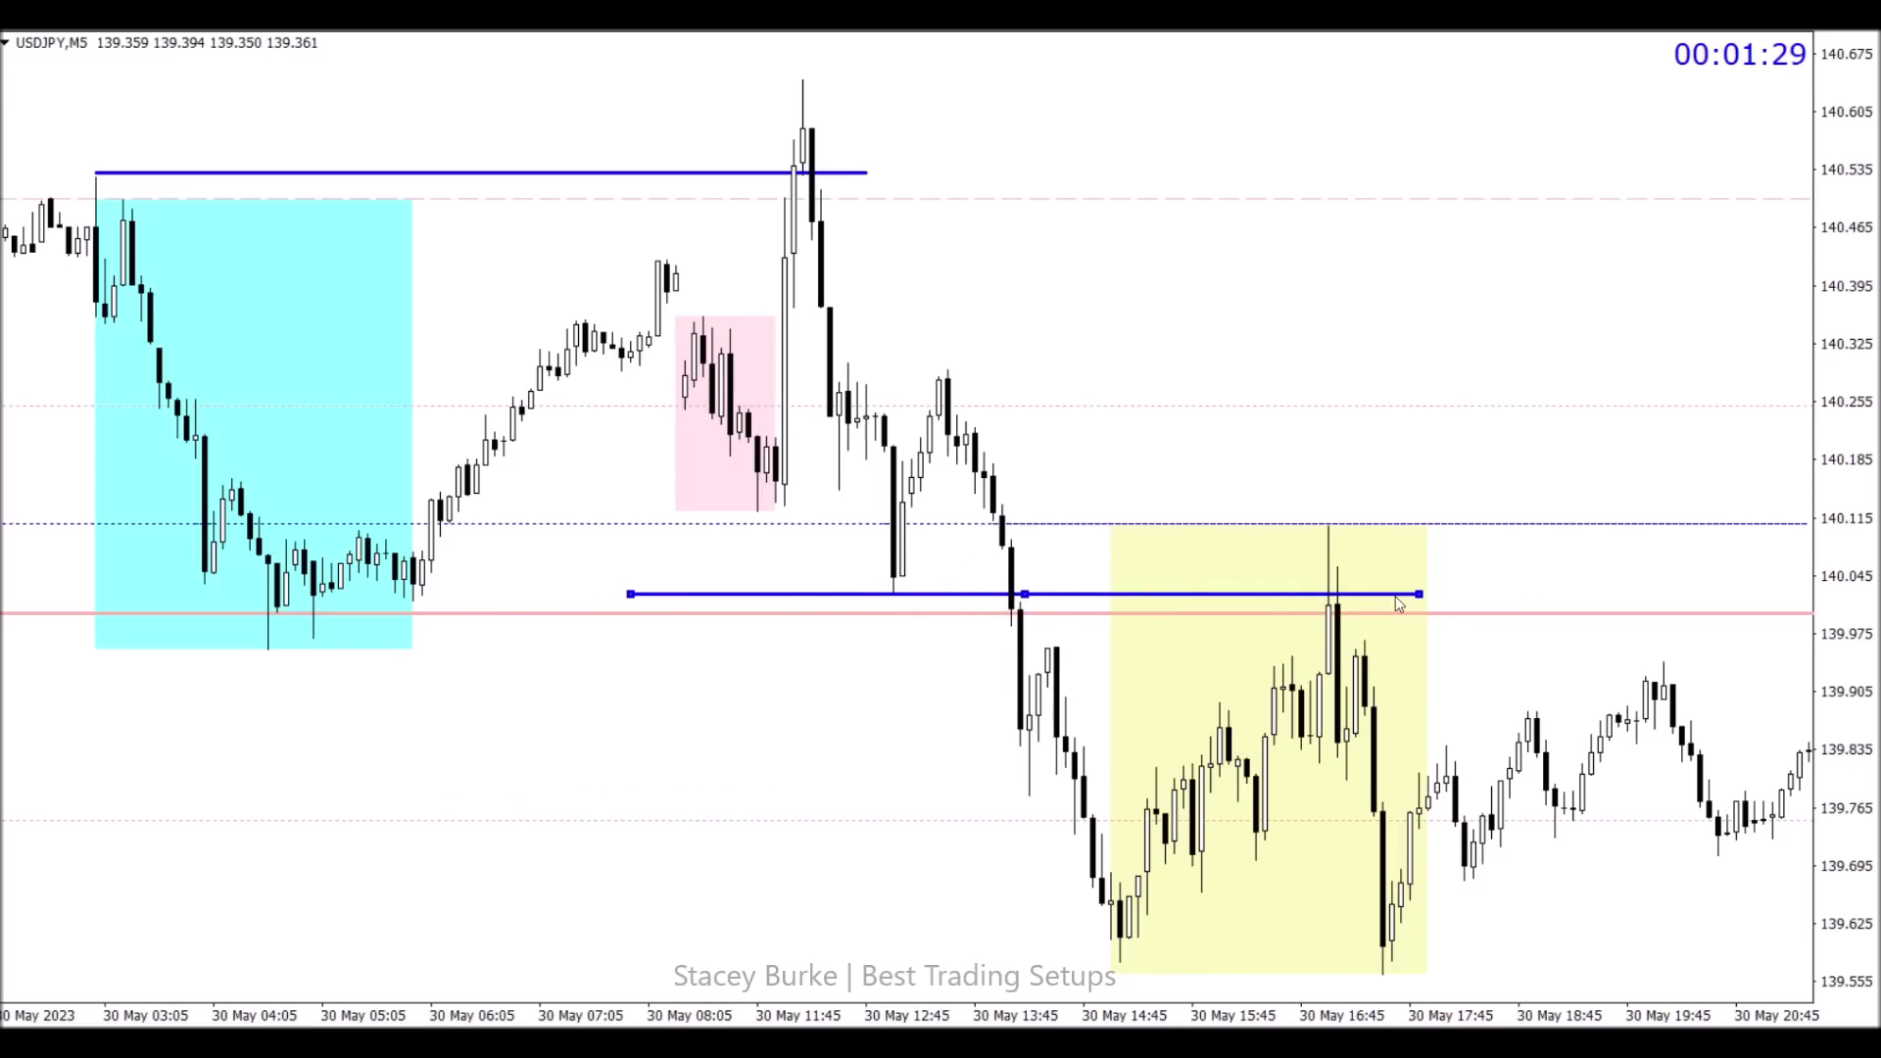
mouse_move(1014, 601)
left_mouse_down()
mouse_move(609, 604)
mouse_move(996, 596)
left_mouse_up()
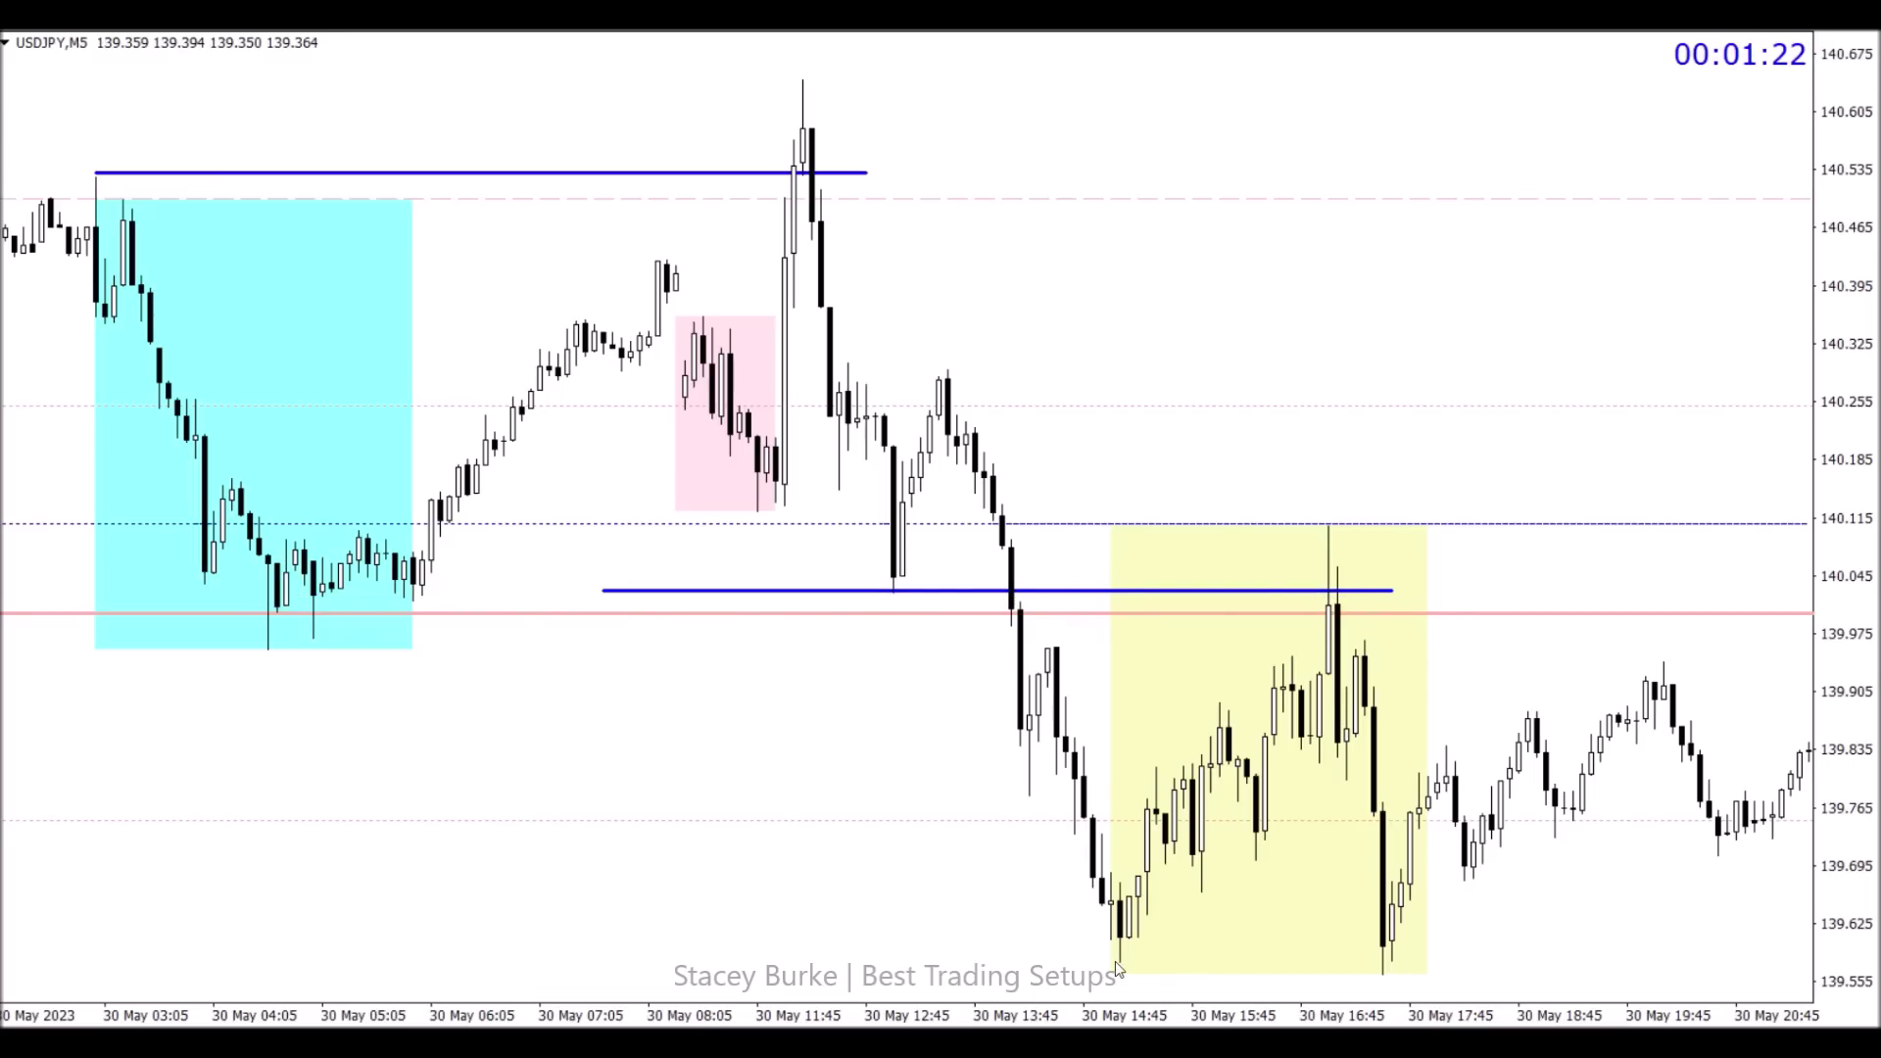
Step: Mark the yellow box's rising highs with short lines at about 139.82, 139.90 and 139.95, and its low with a line at about 139.58
scroll(1115, 961, "down", 2)
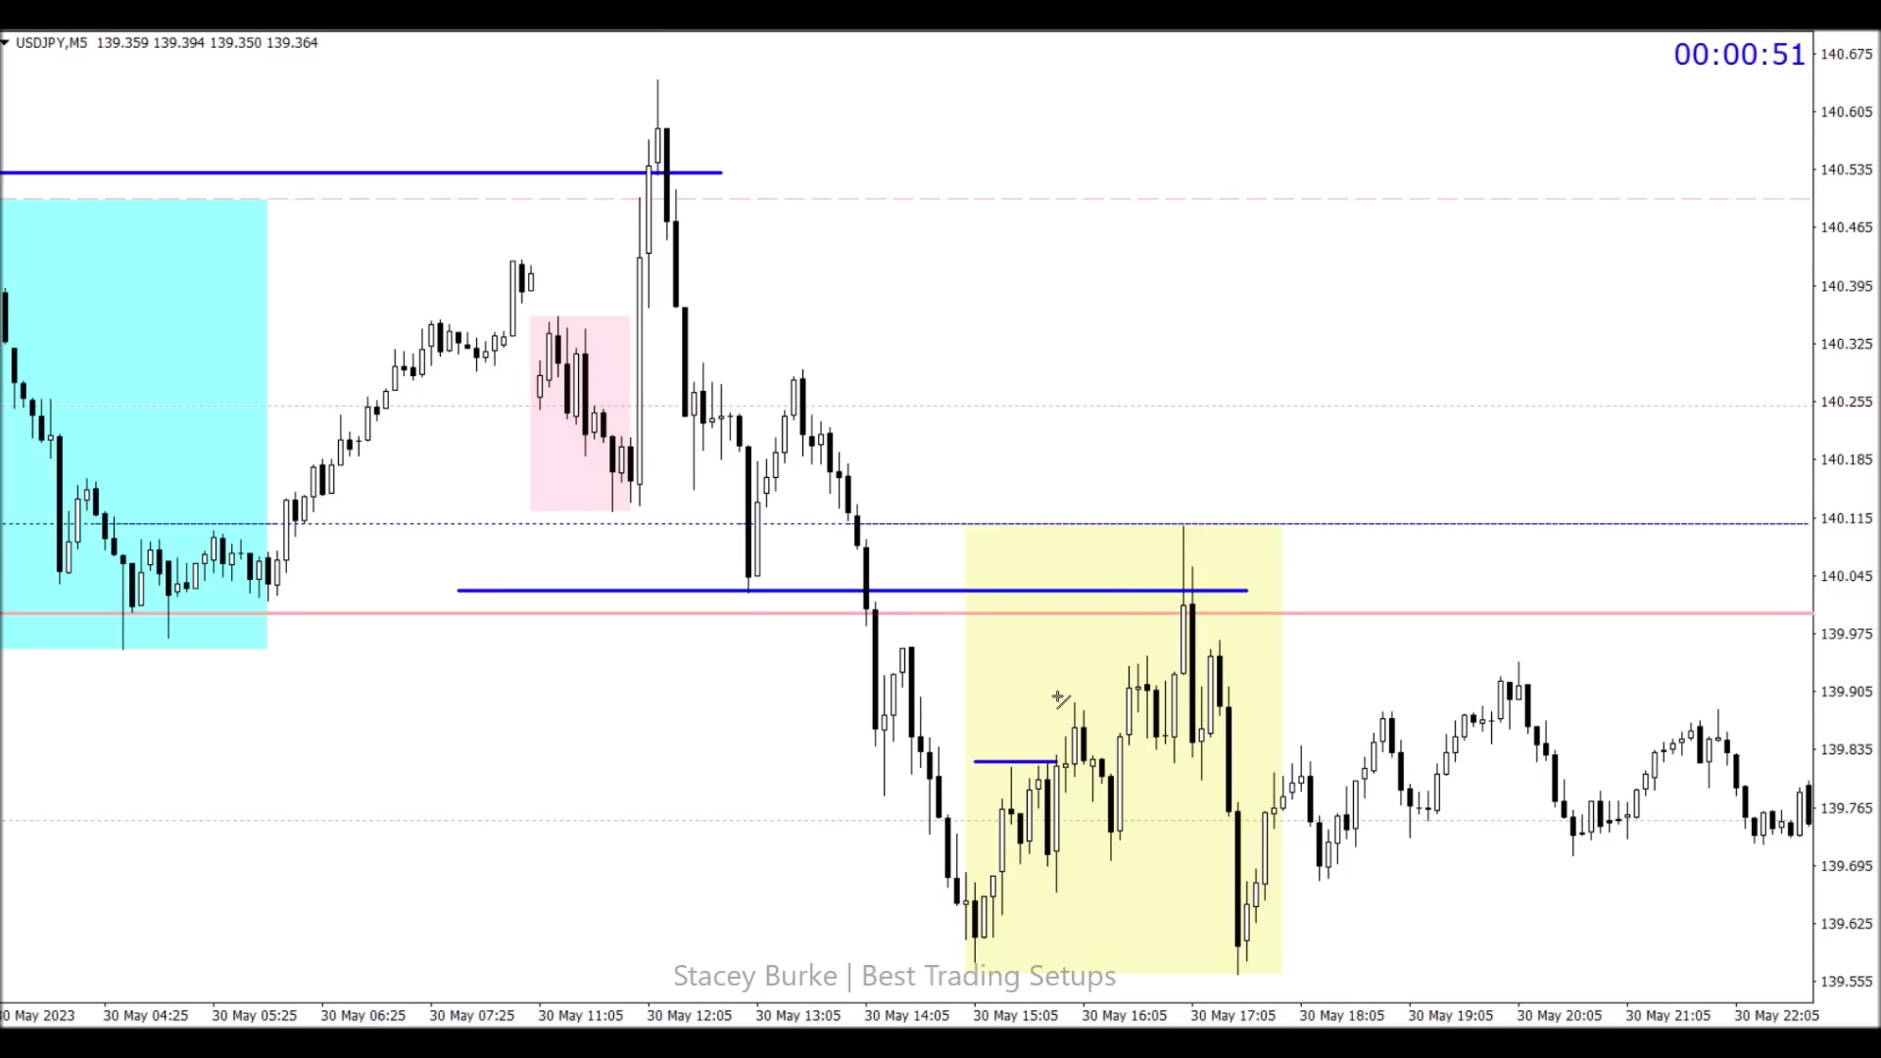
left_click_drag(1055, 697, 1124, 698)
left_click_drag(1118, 657, 1244, 656)
scroll(1091, 643, "down", 3)
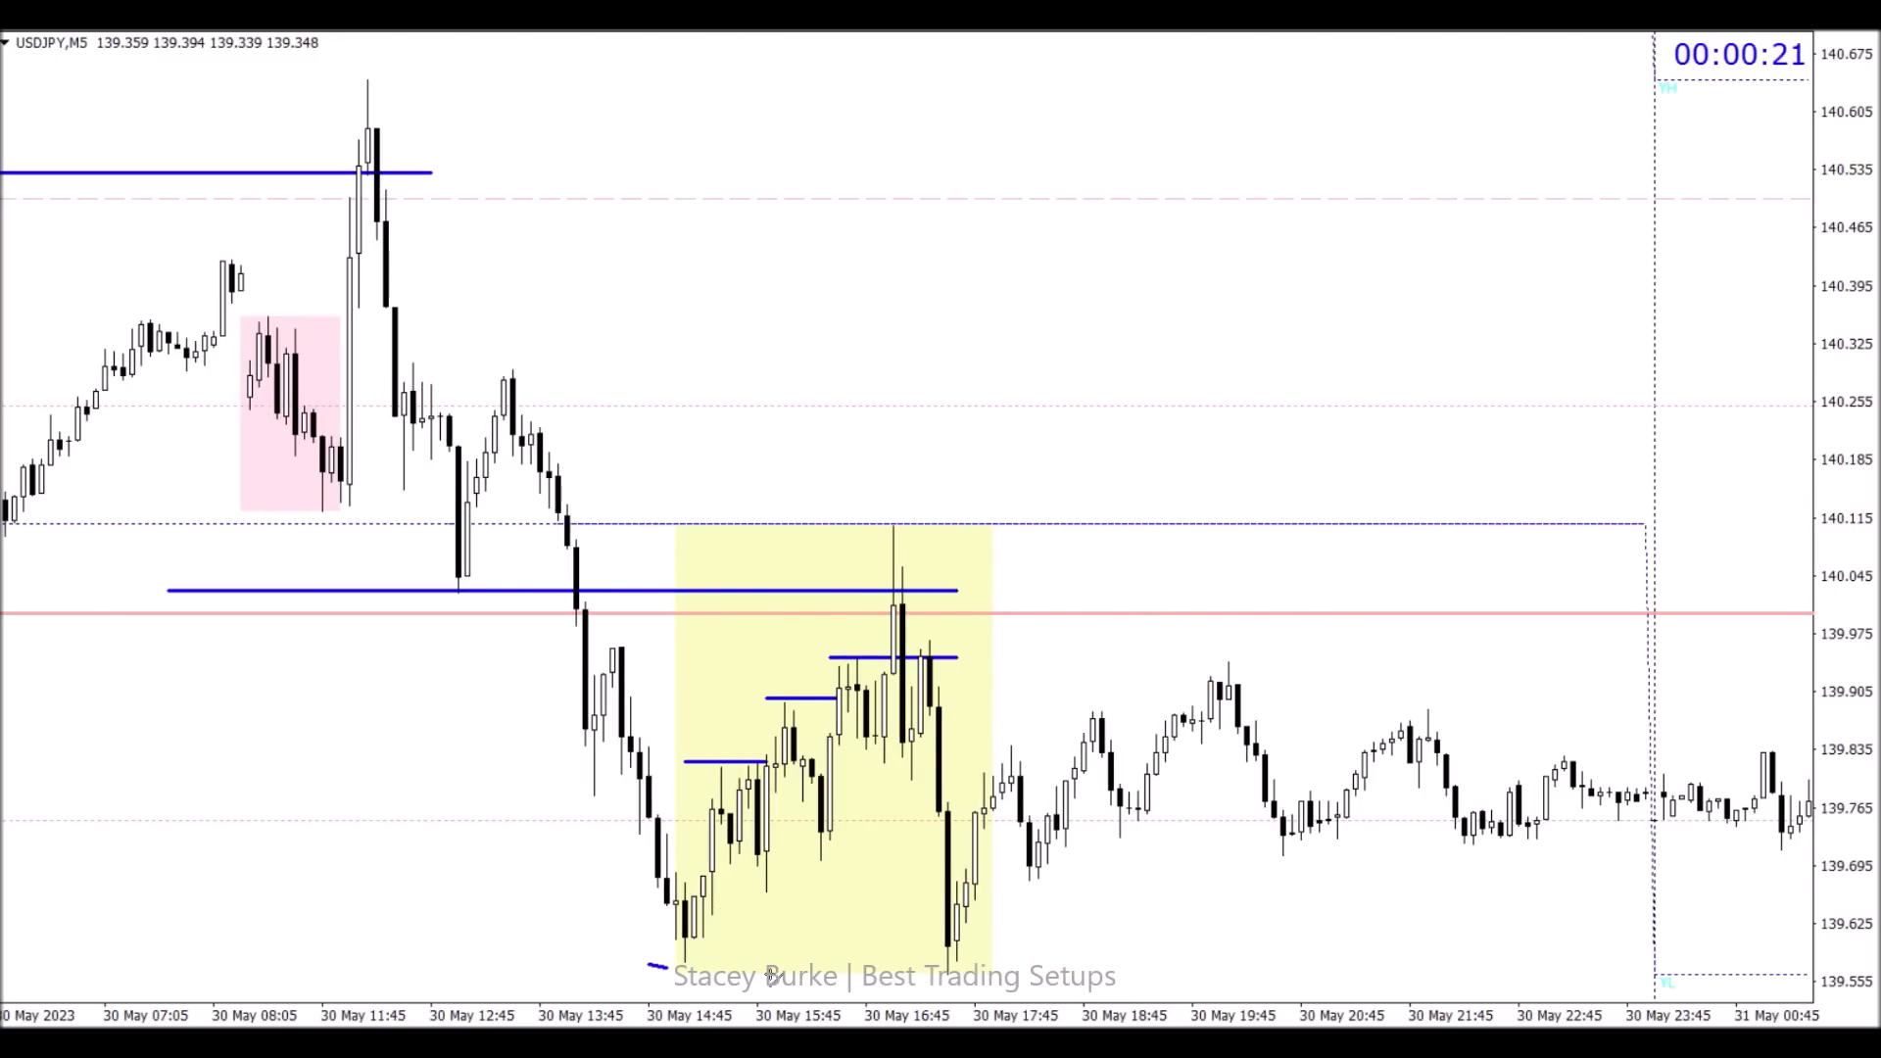
left_click_drag(649, 964, 1077, 963)
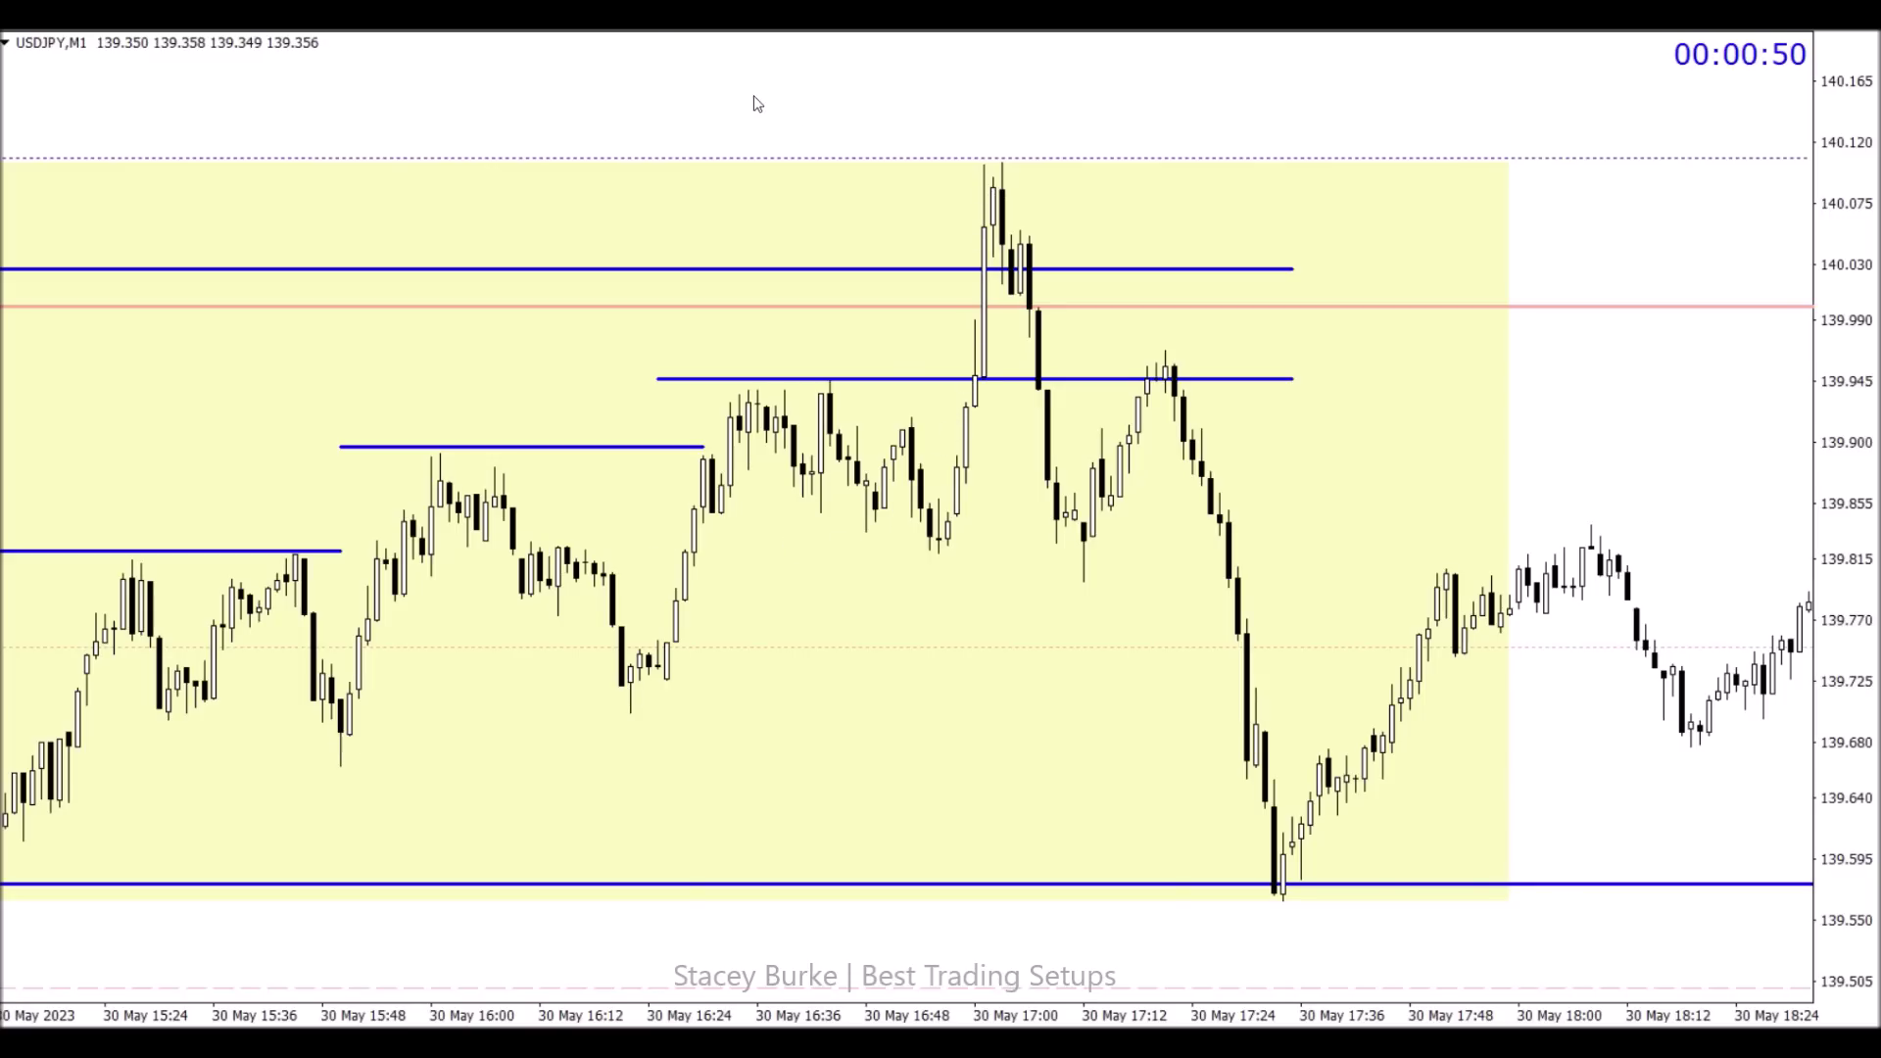
Step: On the M1 chart, draw a short line at about 140.005 below the peak and add a red exponential moving average applied to close
left_click_drag(948, 298, 1129, 299)
key("alt+i")
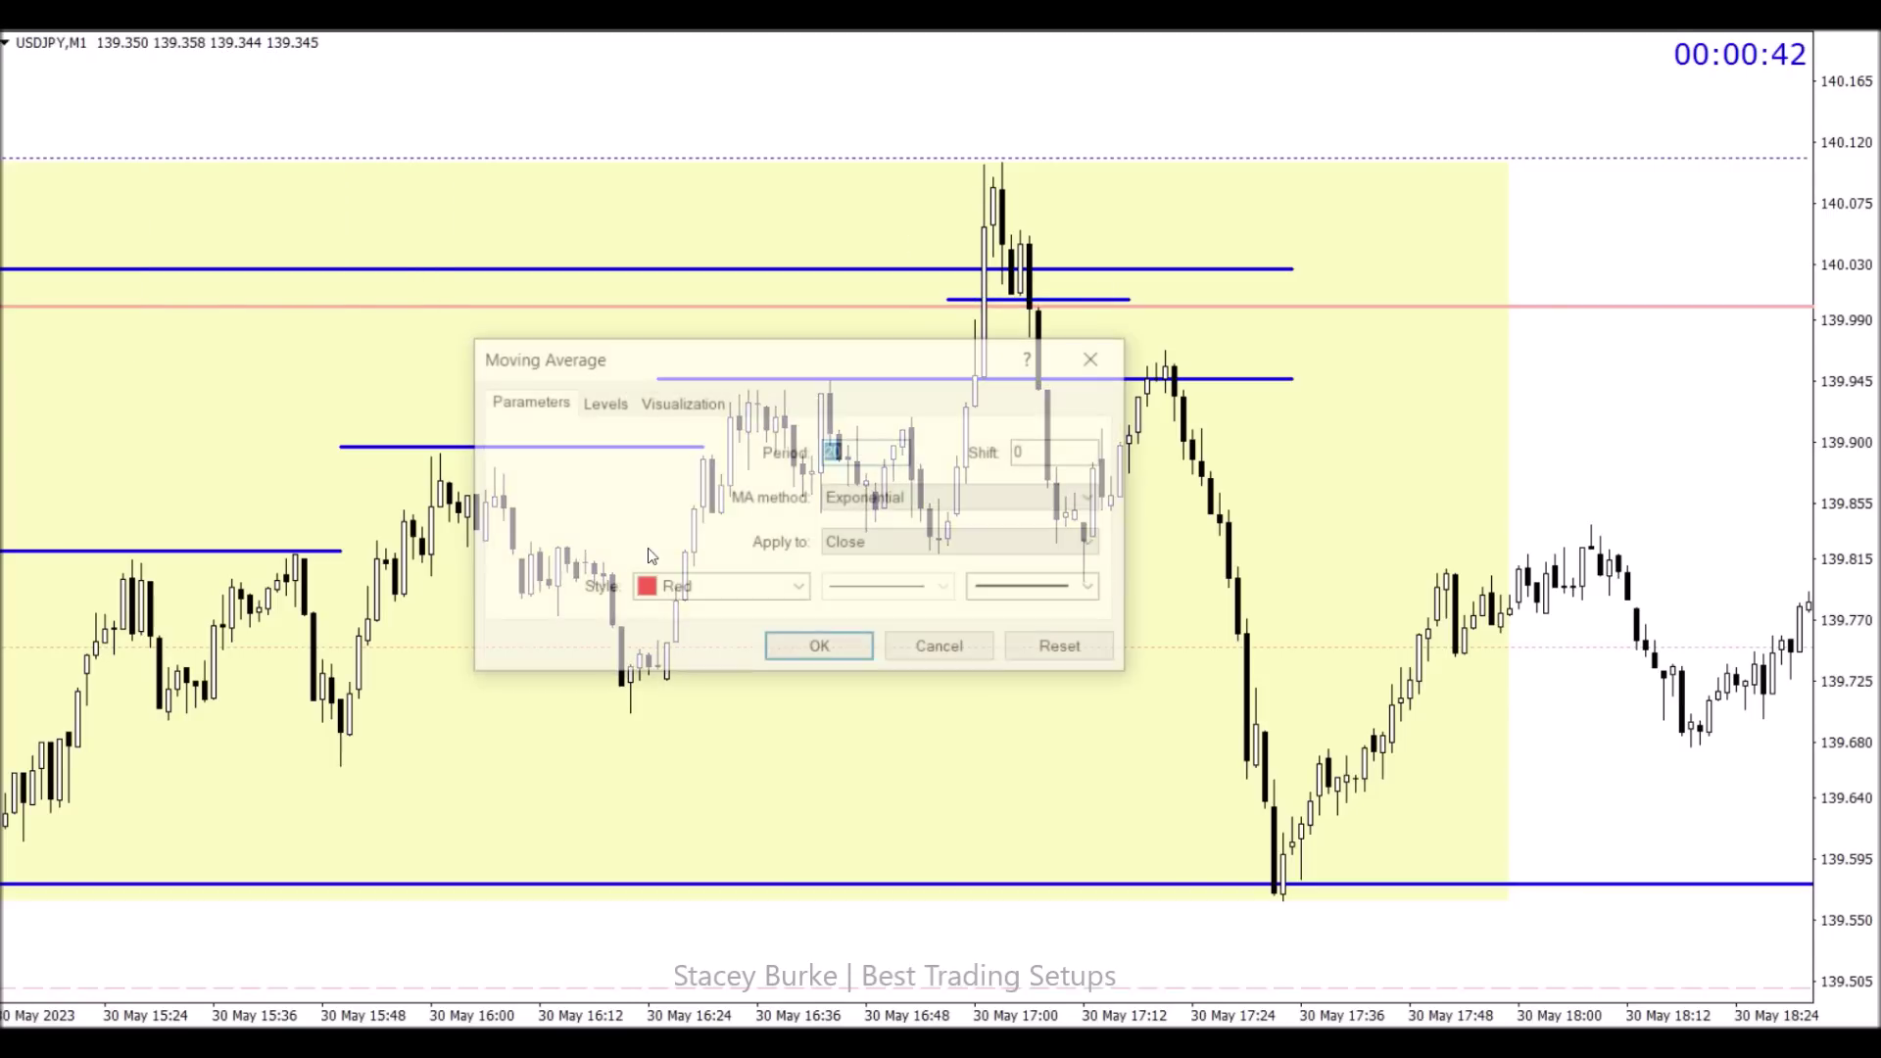
left_click(780, 651)
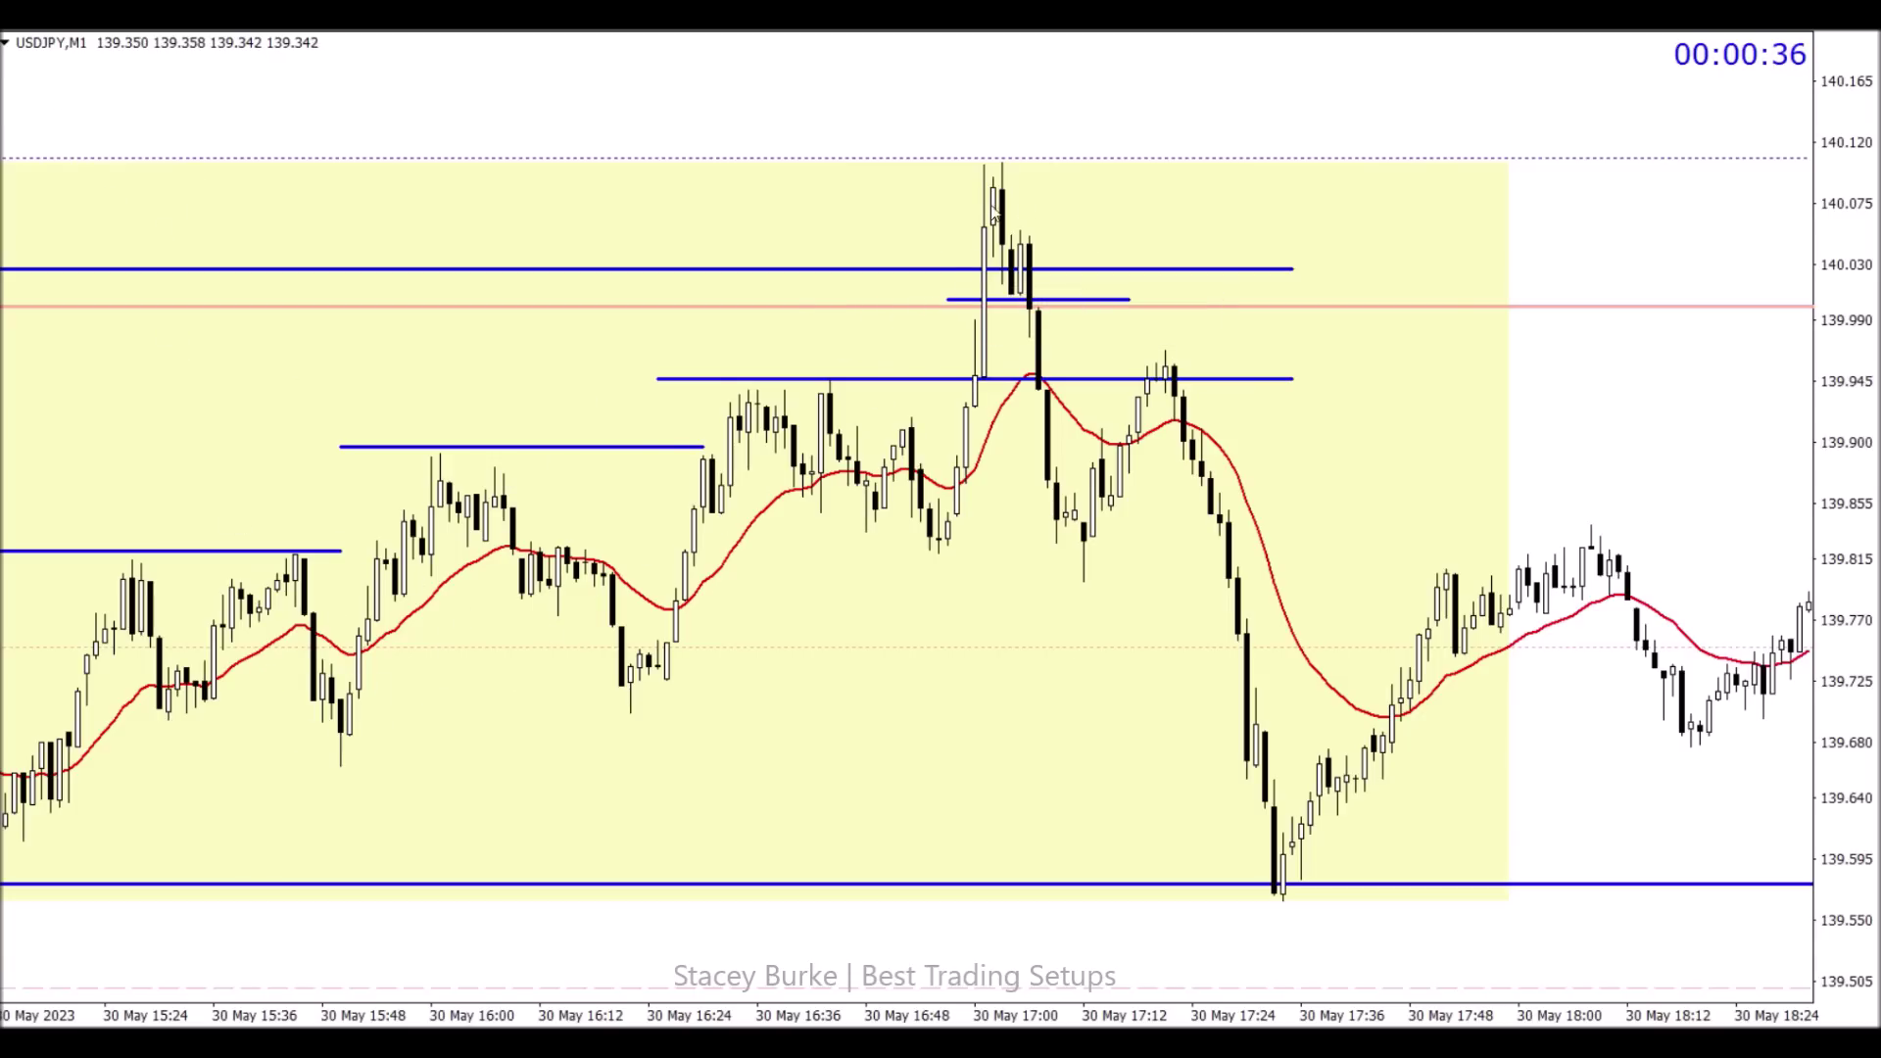
Step: On the M15 chart, draw lines at about 139.94 and 139.57 from the late 30 May high and low to the 31 May pink box
mouse_move(1197, 437)
left_click(813, 1040)
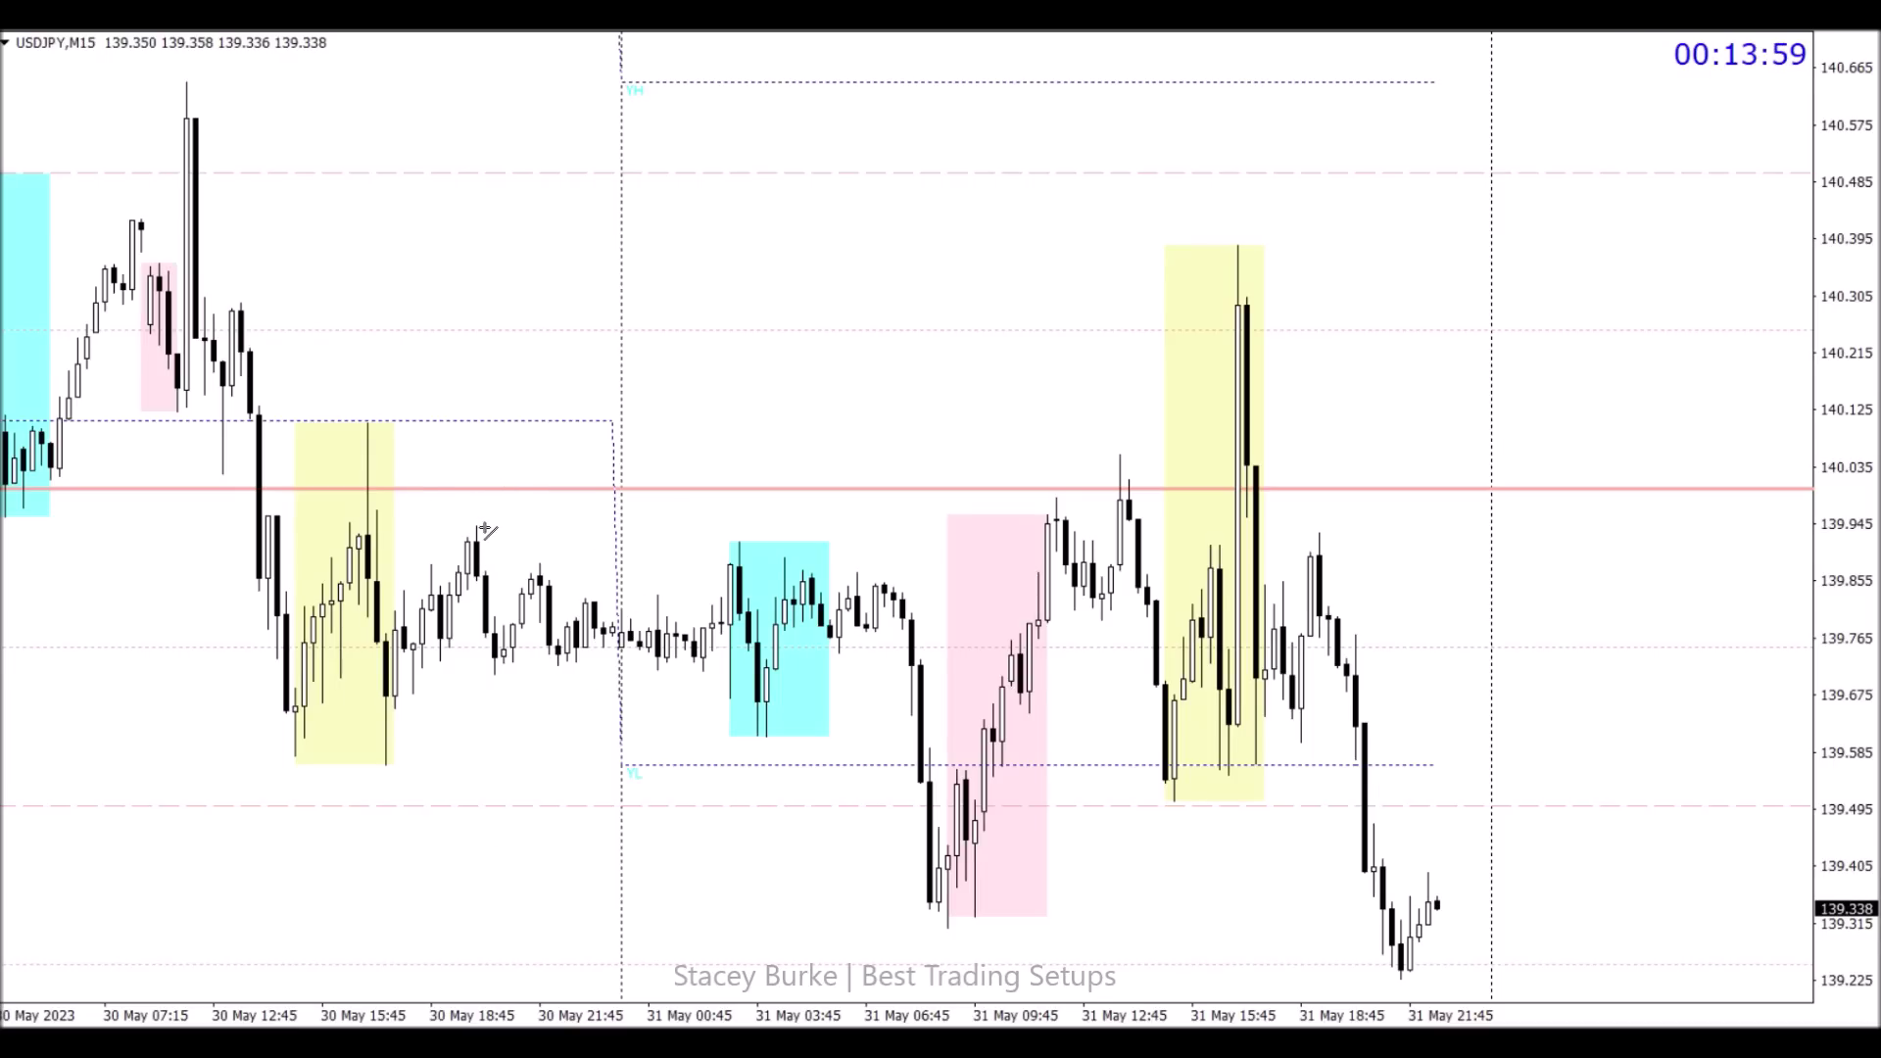
left_click_drag(477, 526, 1062, 526)
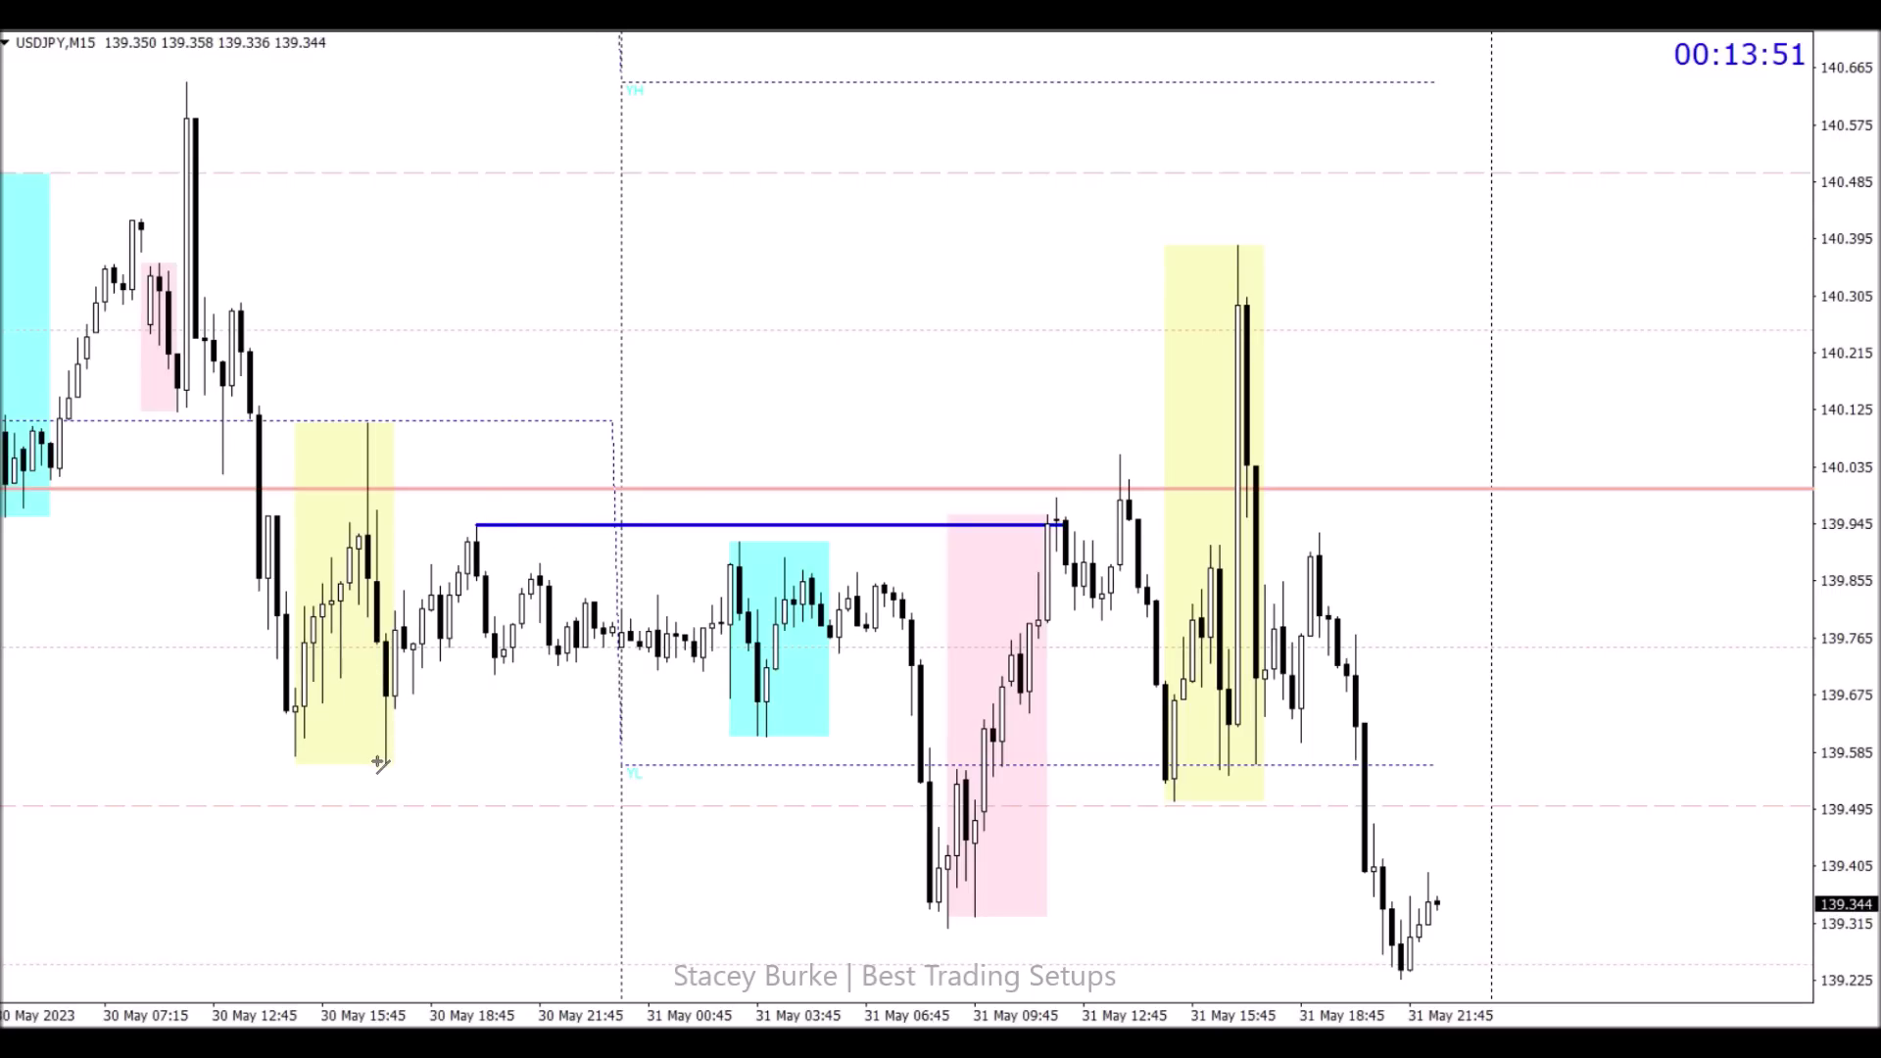
left_click_drag(378, 762, 948, 762)
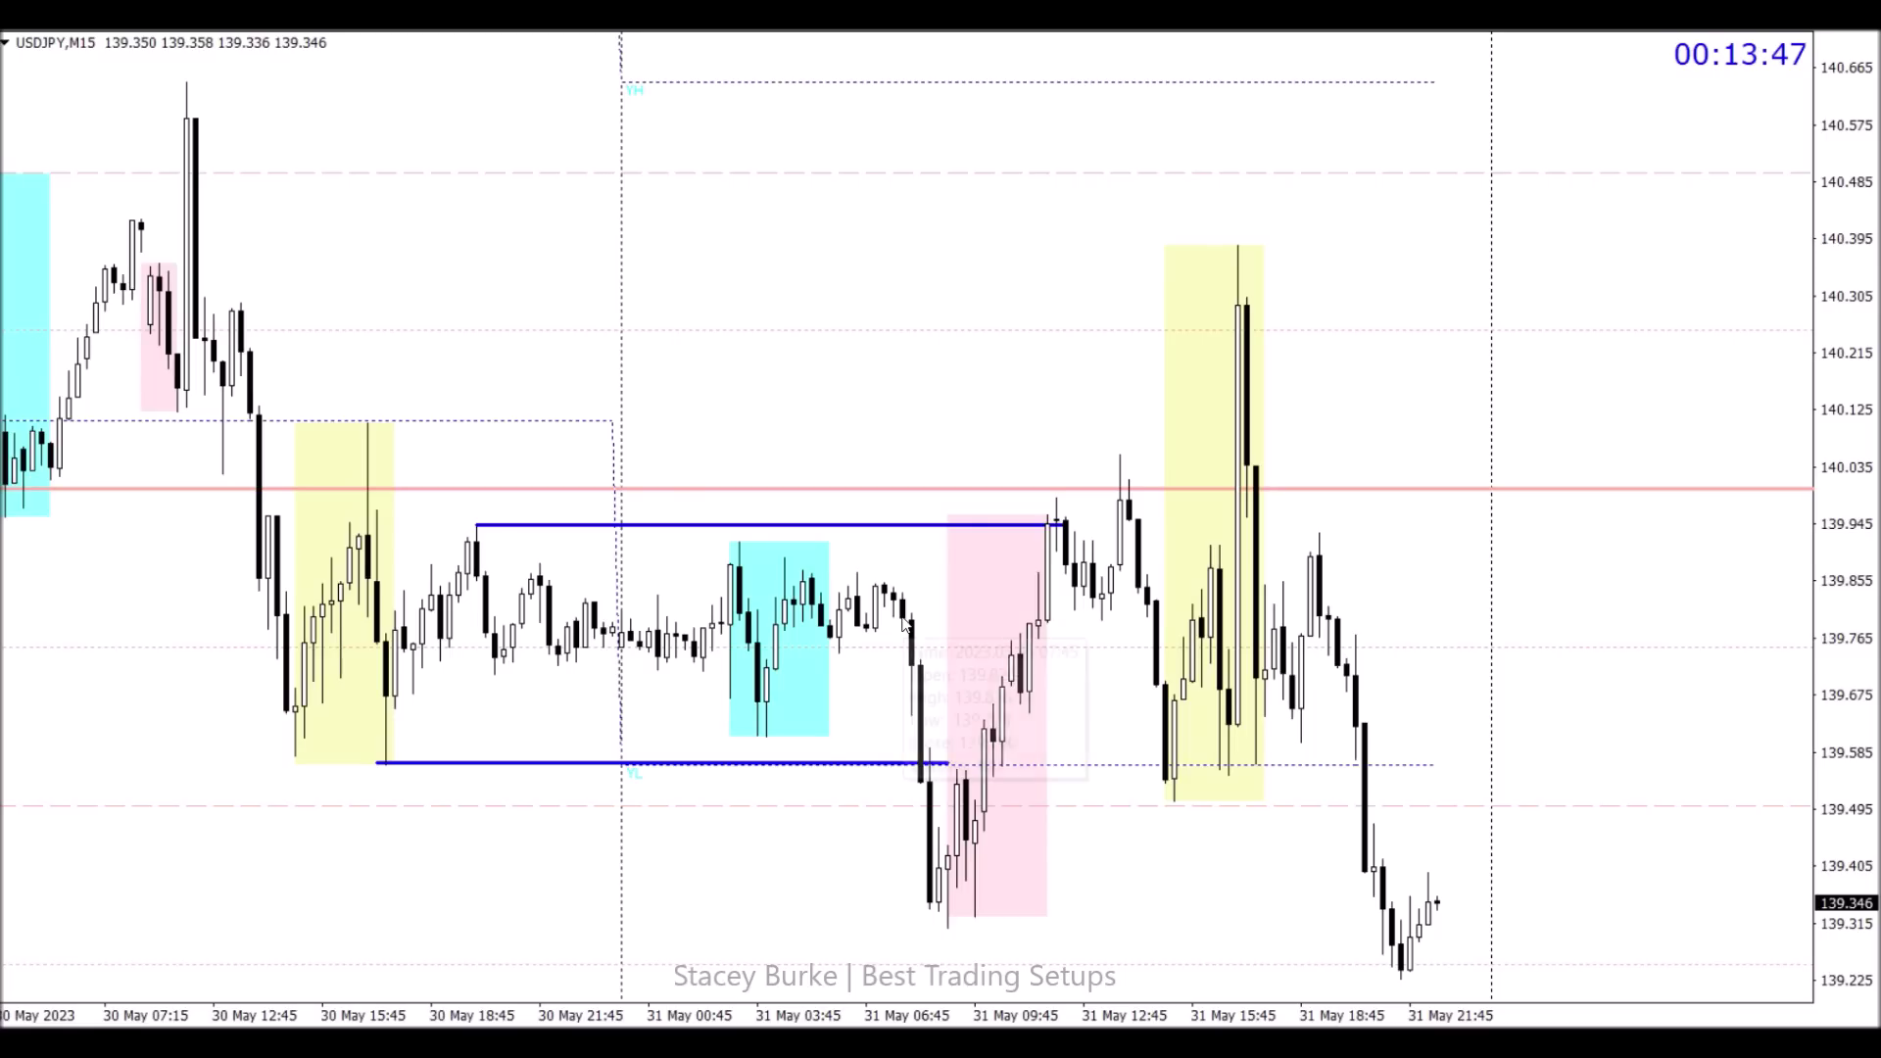
Step: Draw a line at about 139.33 near the 31 May pink box's low and, on the M5 chart, a short line at about 139.46
mouse_move(909, 629)
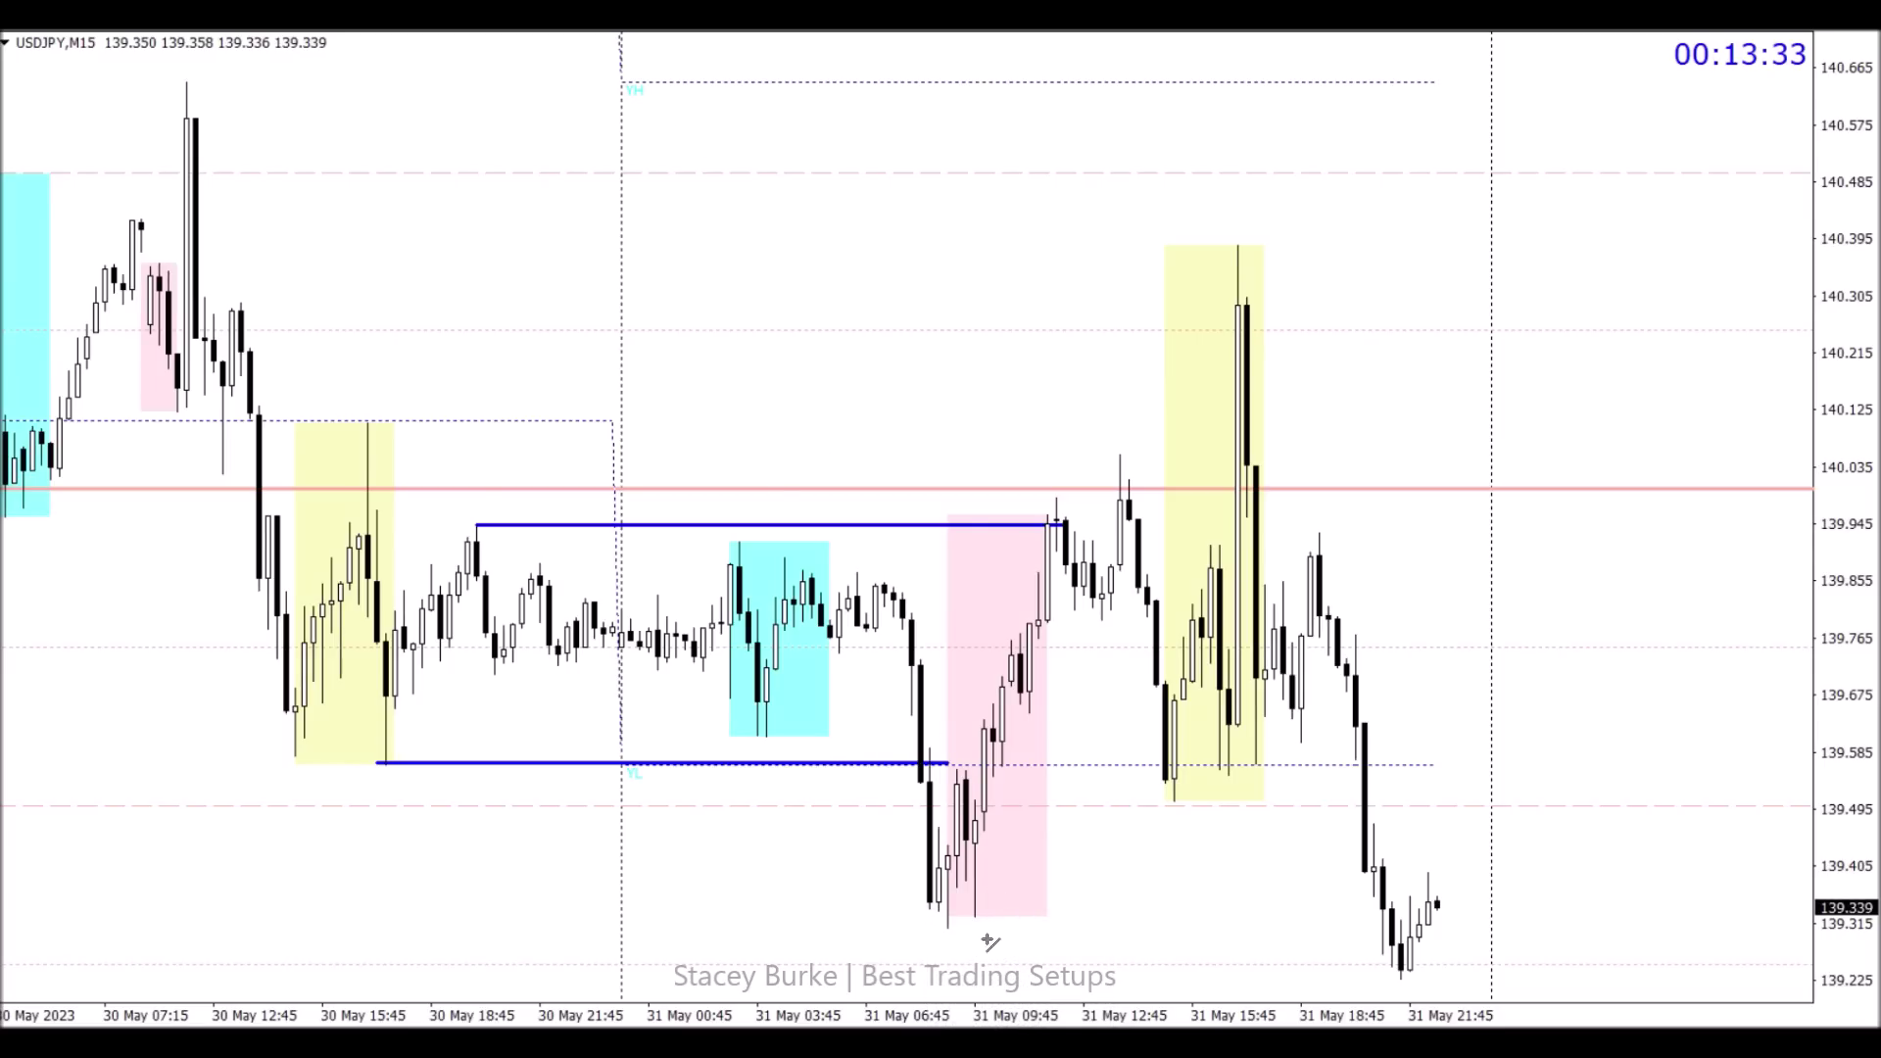
left_click_drag(914, 911, 1066, 912)
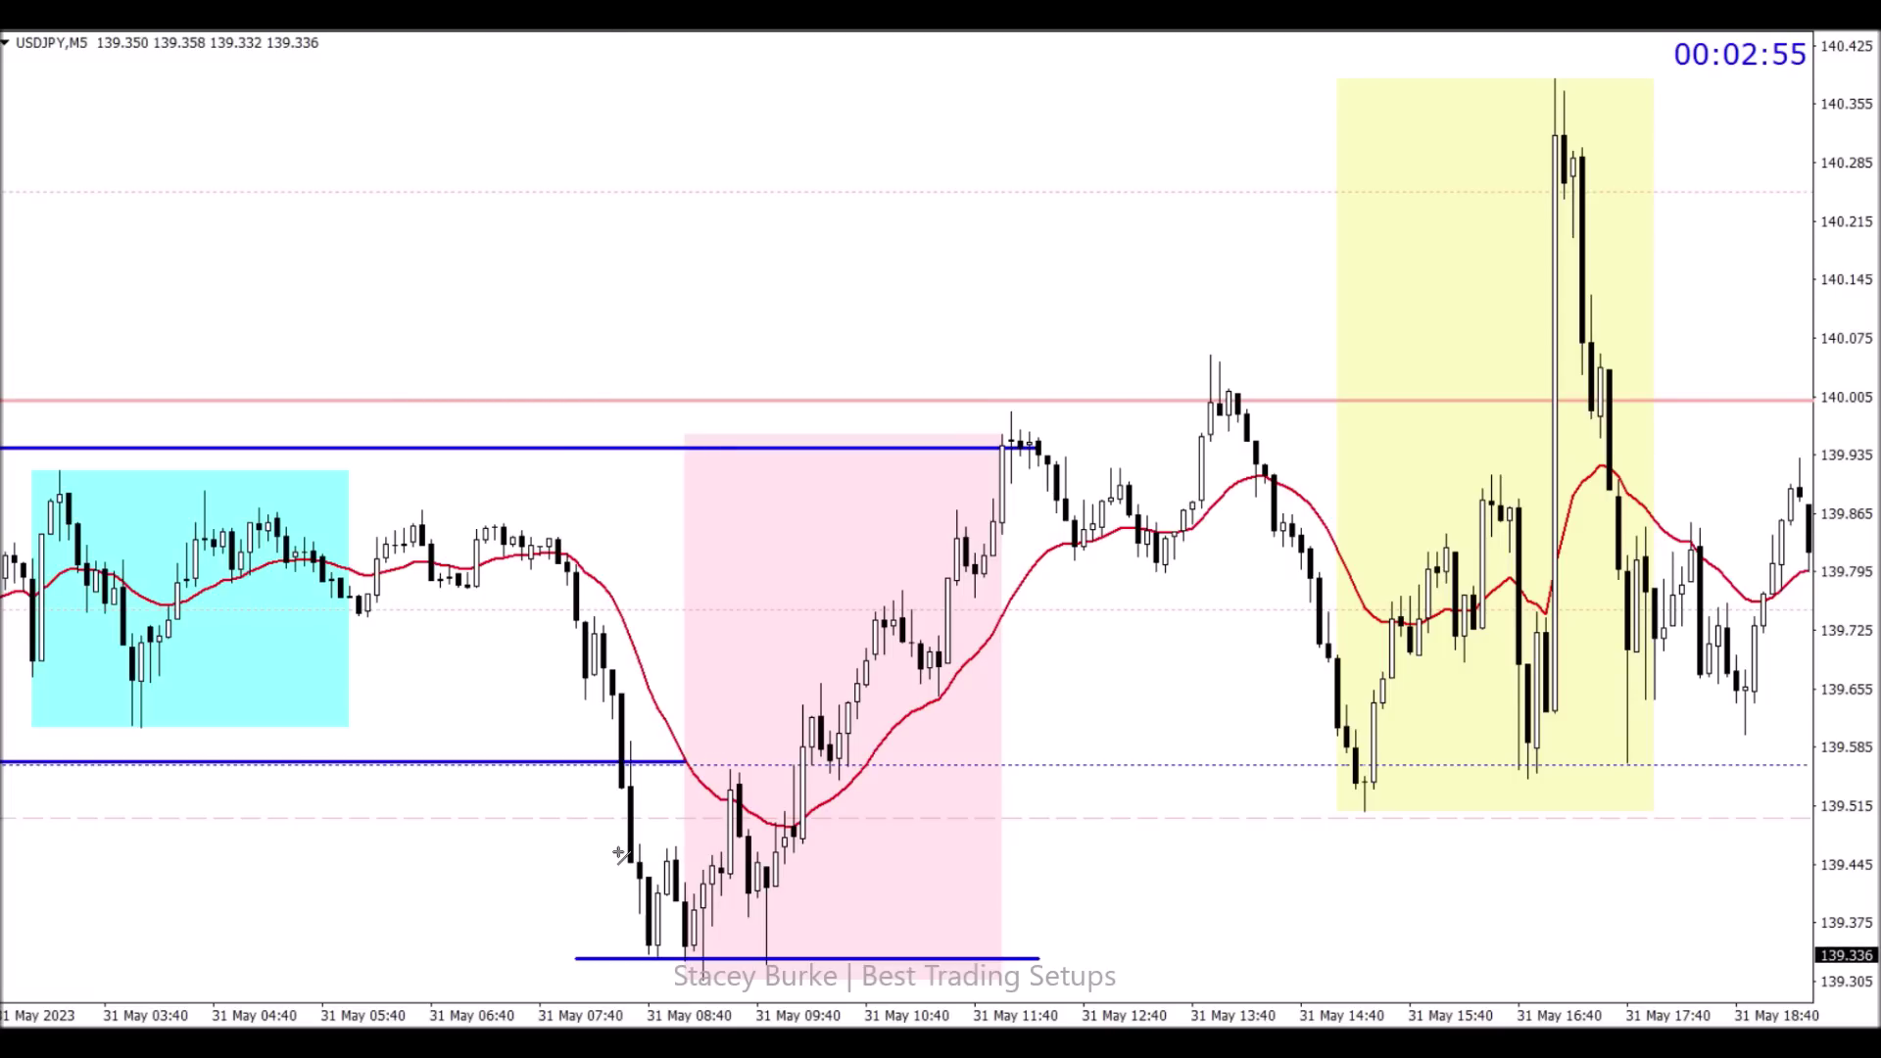
left_click_drag(620, 855, 749, 855)
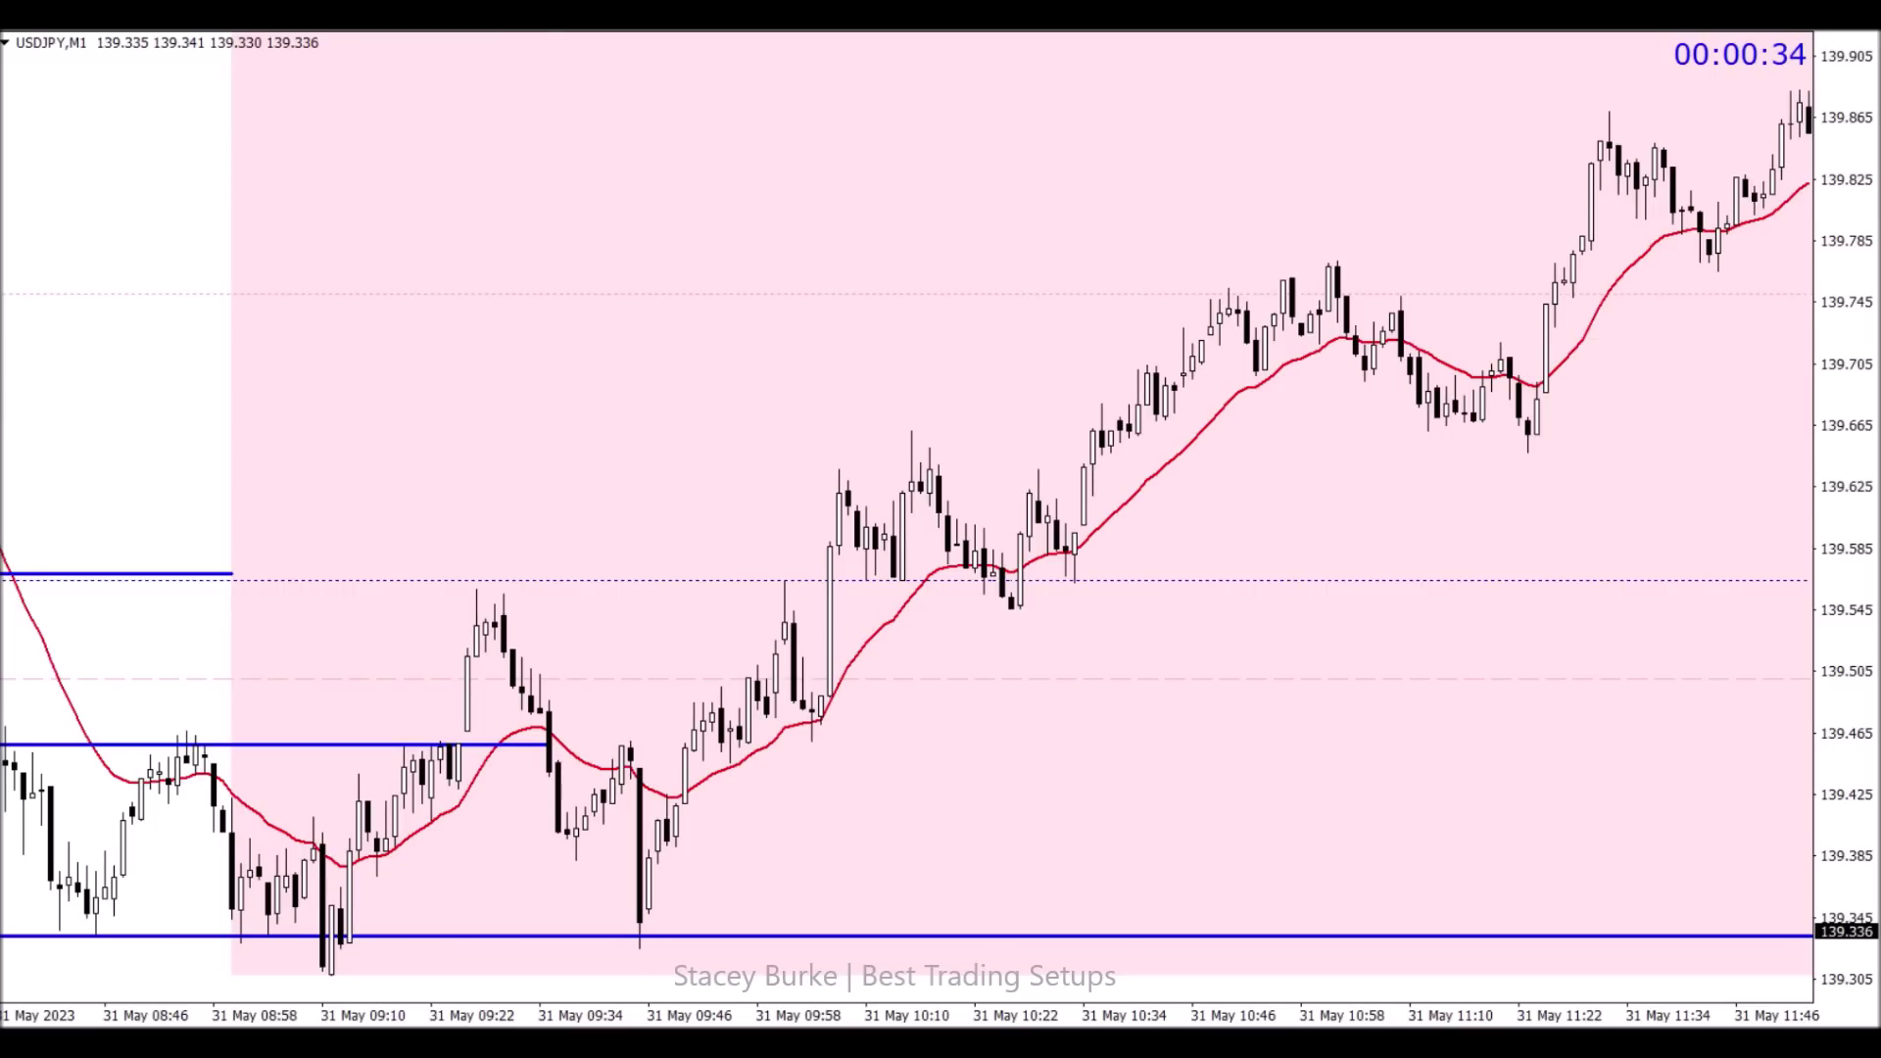
Step: On the M1 chart, draw a V at the pink box's low and an inverted V over the swing high at about 139.57
left_click_drag(293, 868, 329, 970)
left_click_drag(377, 890, 329, 970)
left_click_drag(502, 576, 446, 710)
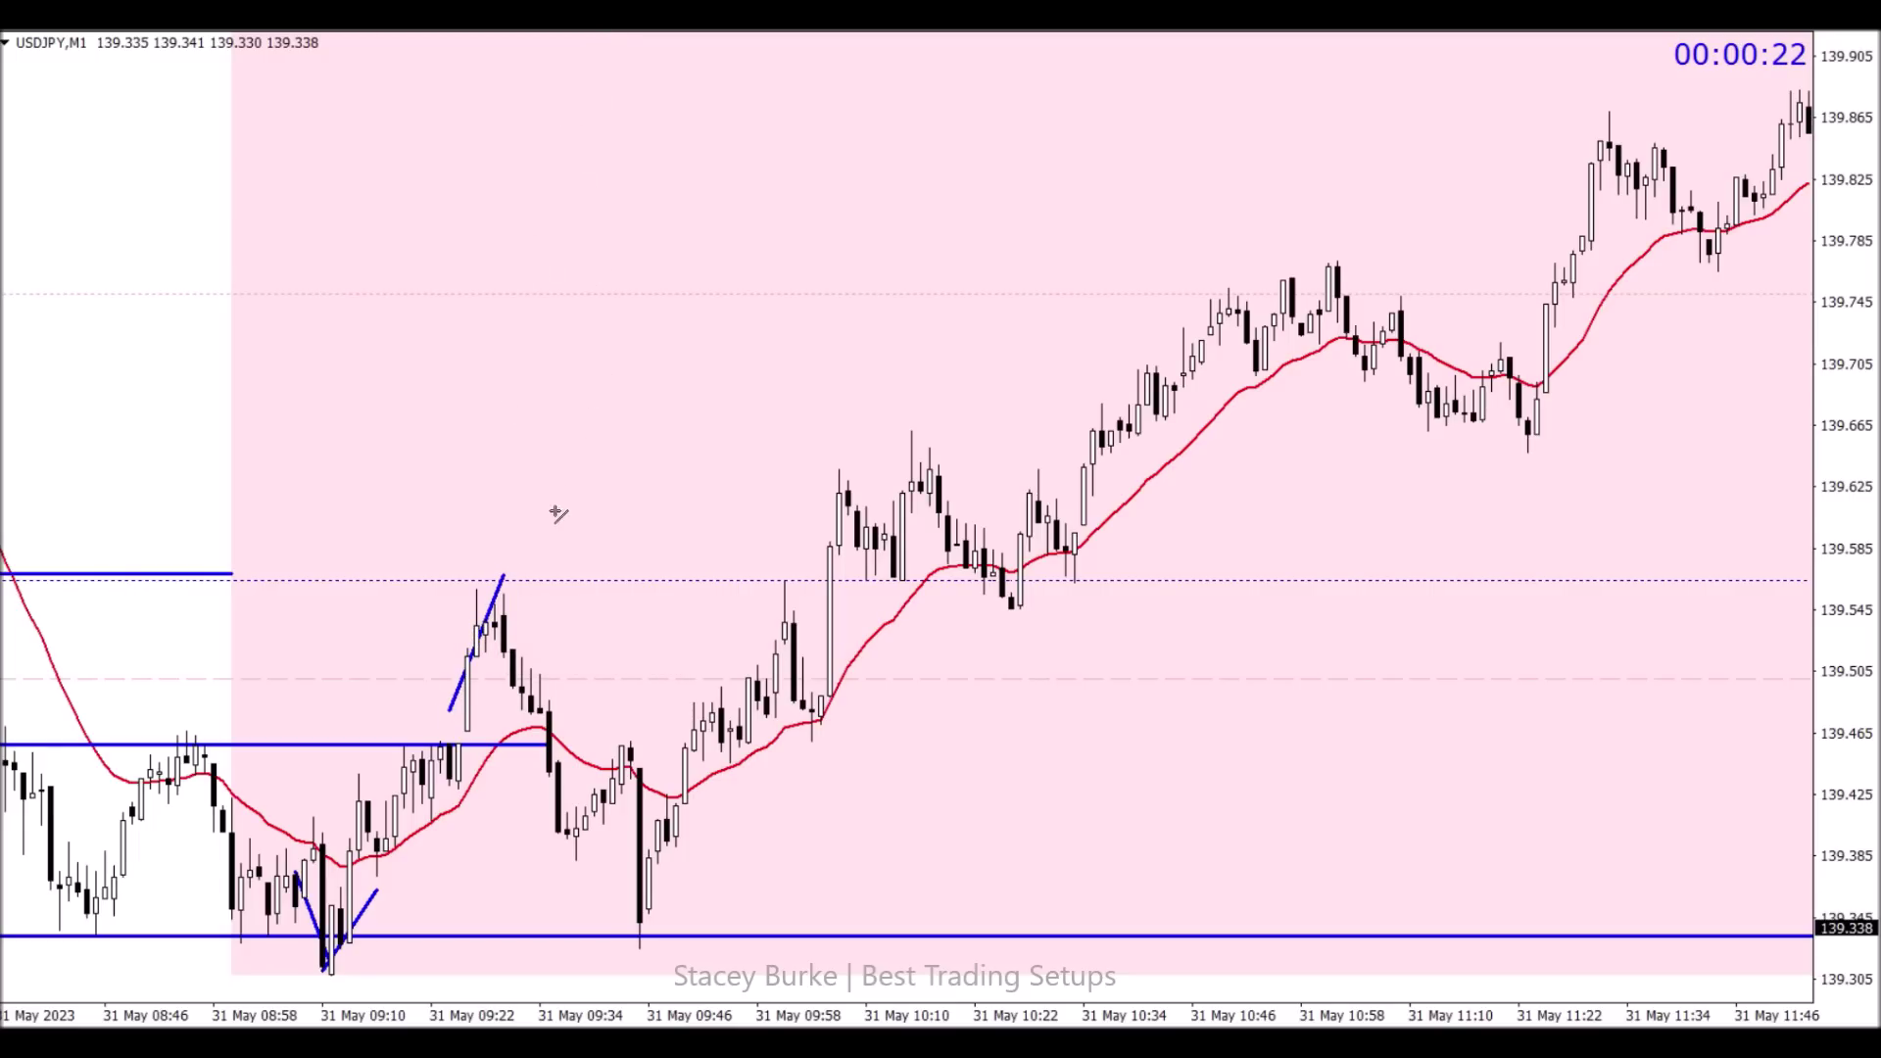
left_click_drag(501, 577, 550, 730)
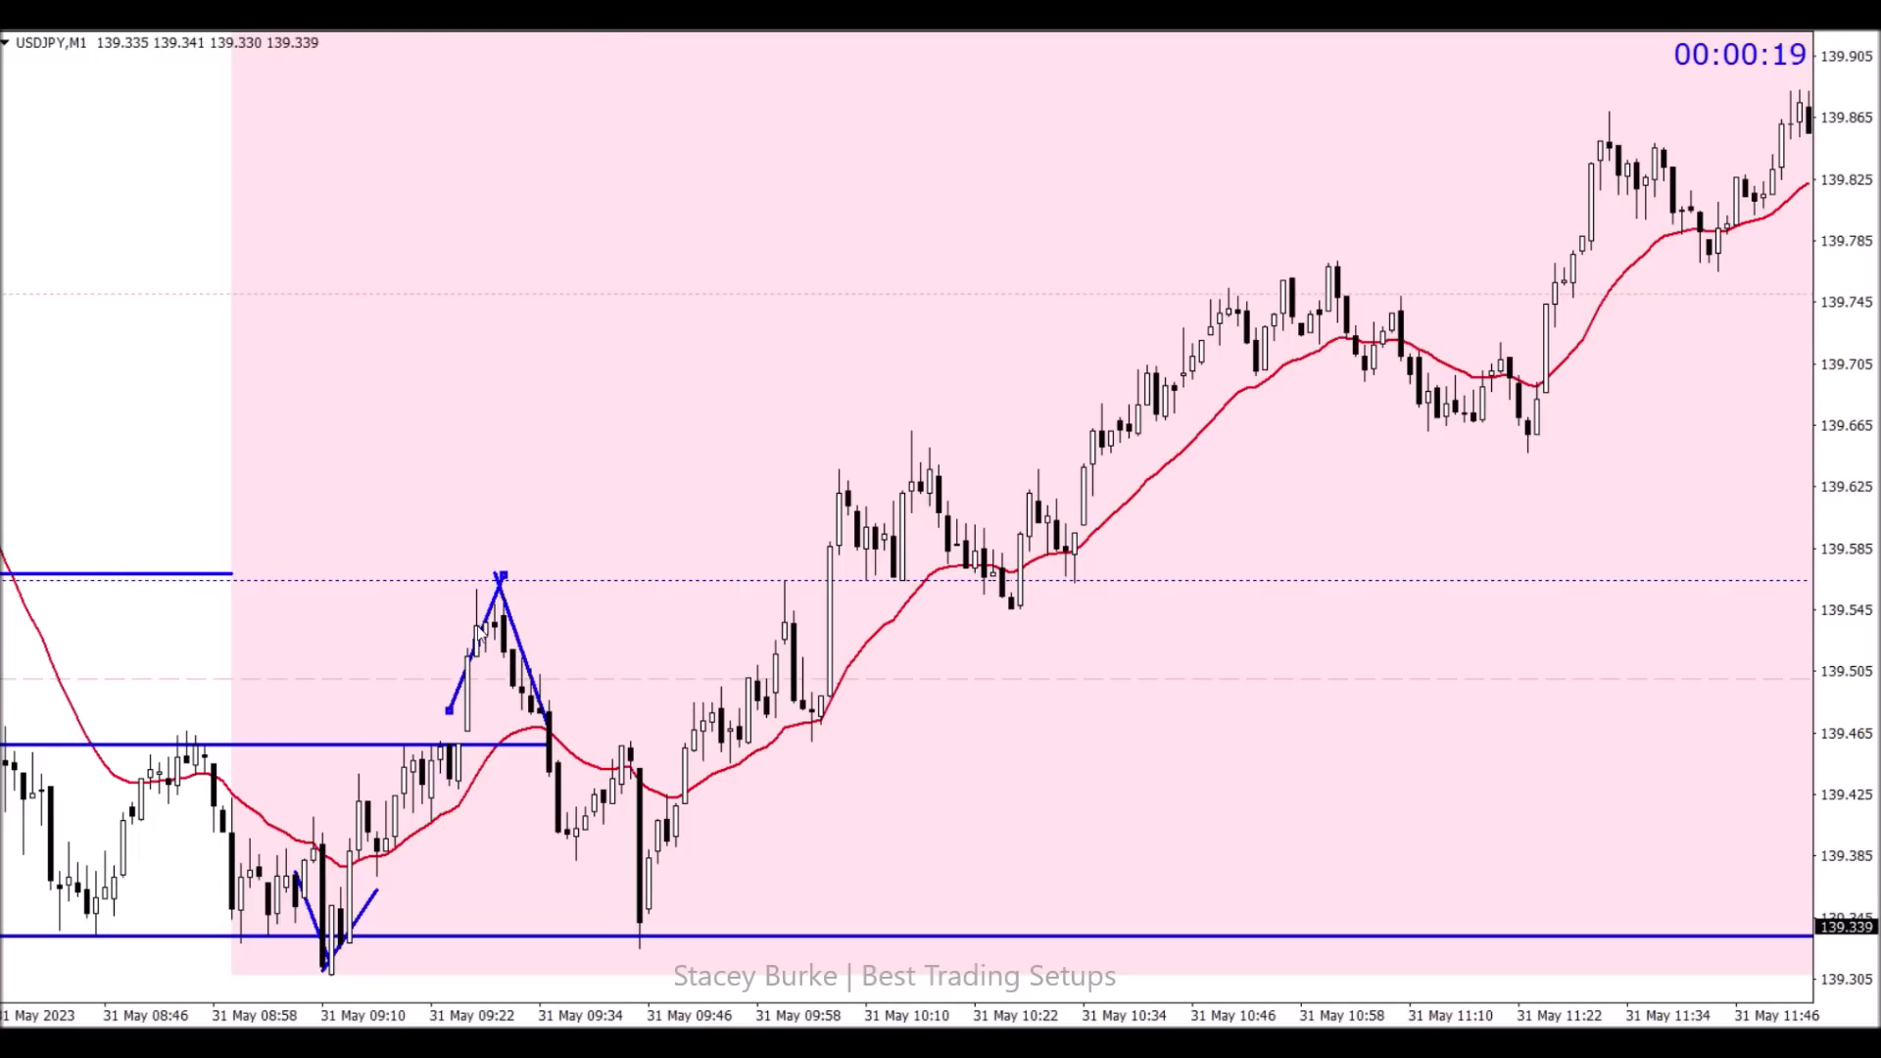
left_click_drag(479, 635, 459, 646)
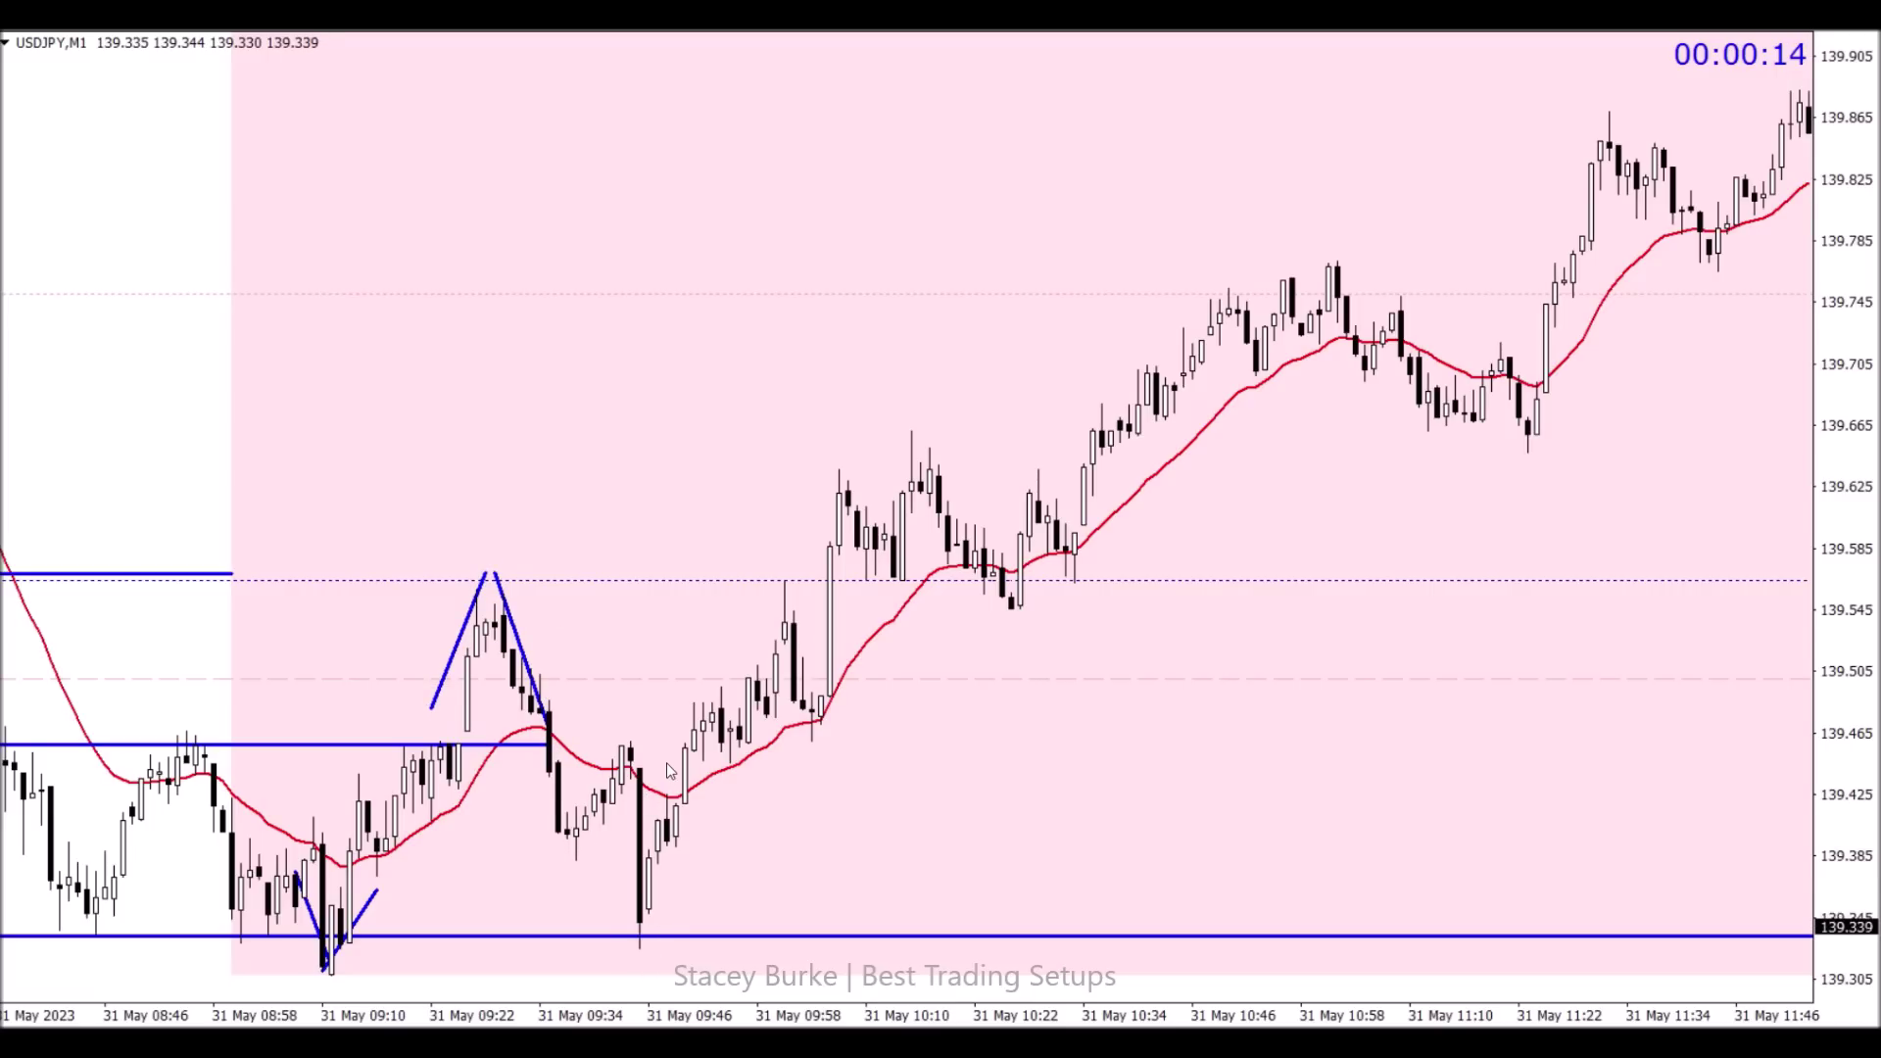
Step: Draw horizontal lines at about 139.46 and 139.495 through the consolidation before the 31 May breakout on the M1 chart
mouse_move(688, 757)
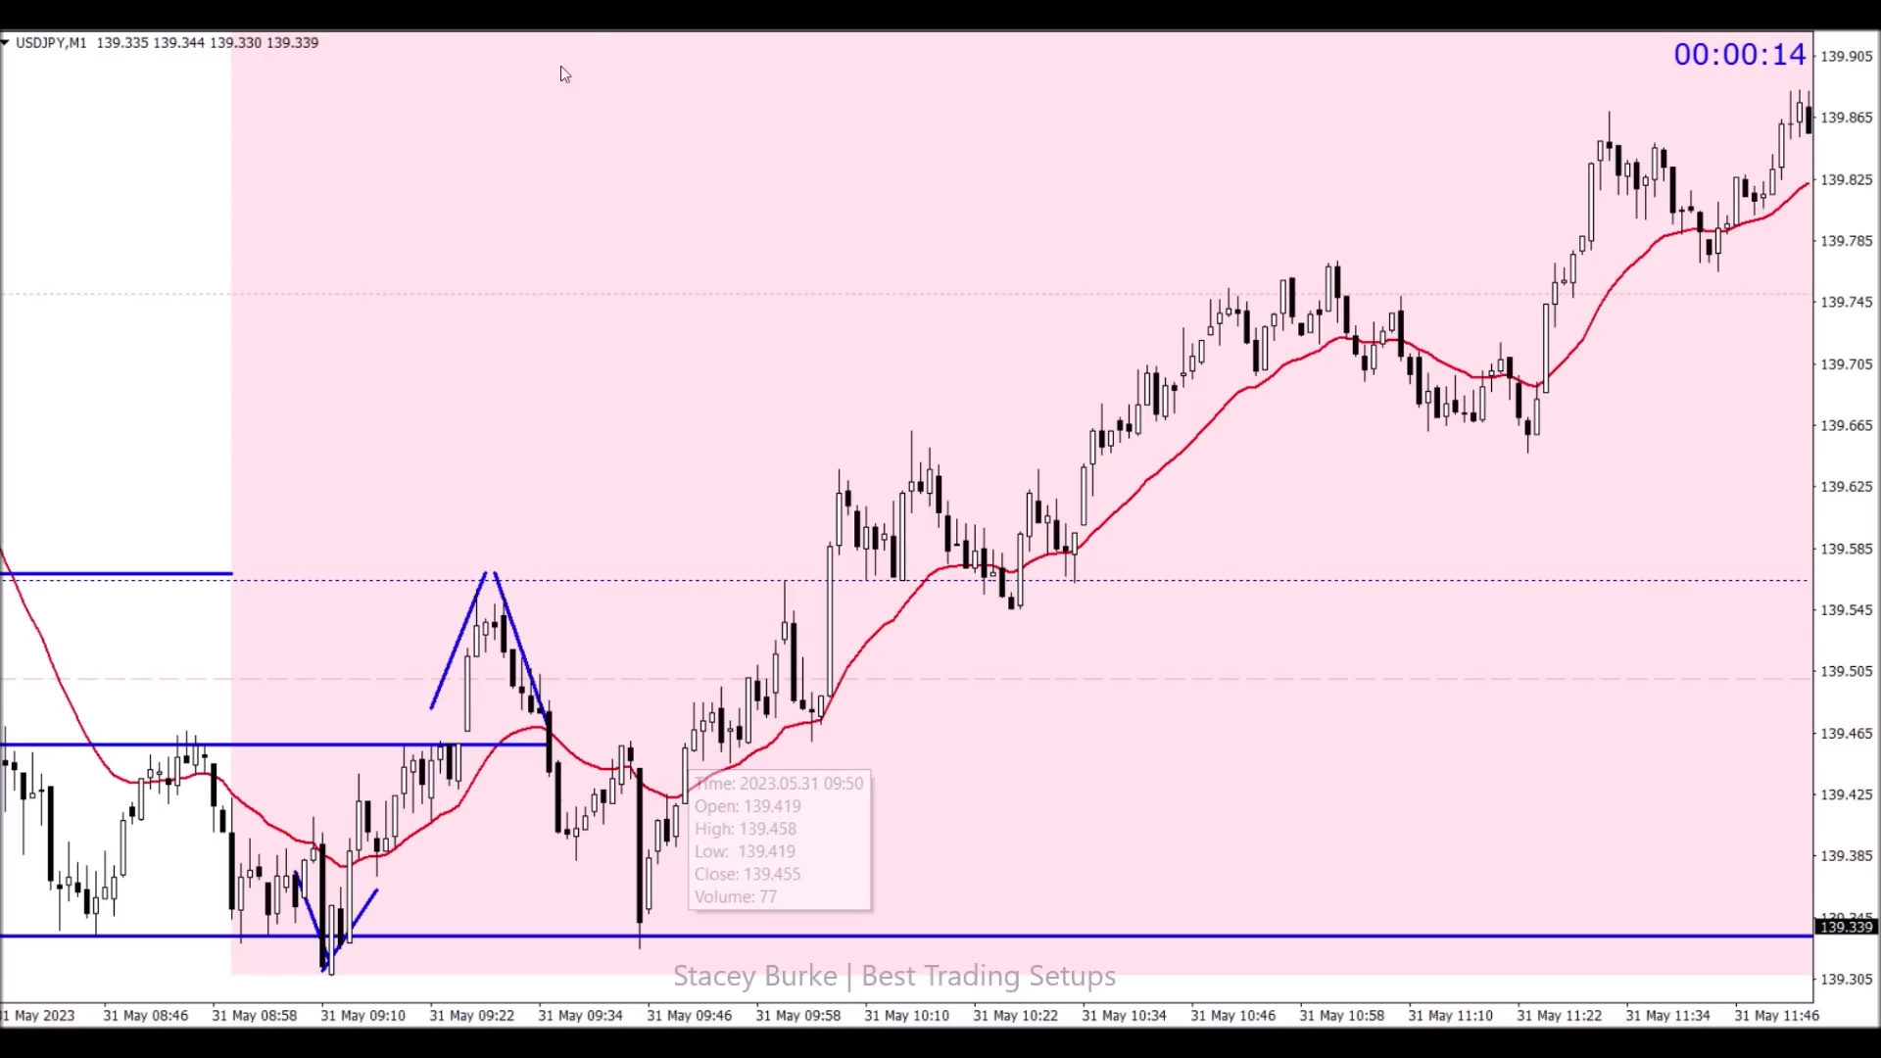
left_click_drag(608, 744, 872, 744)
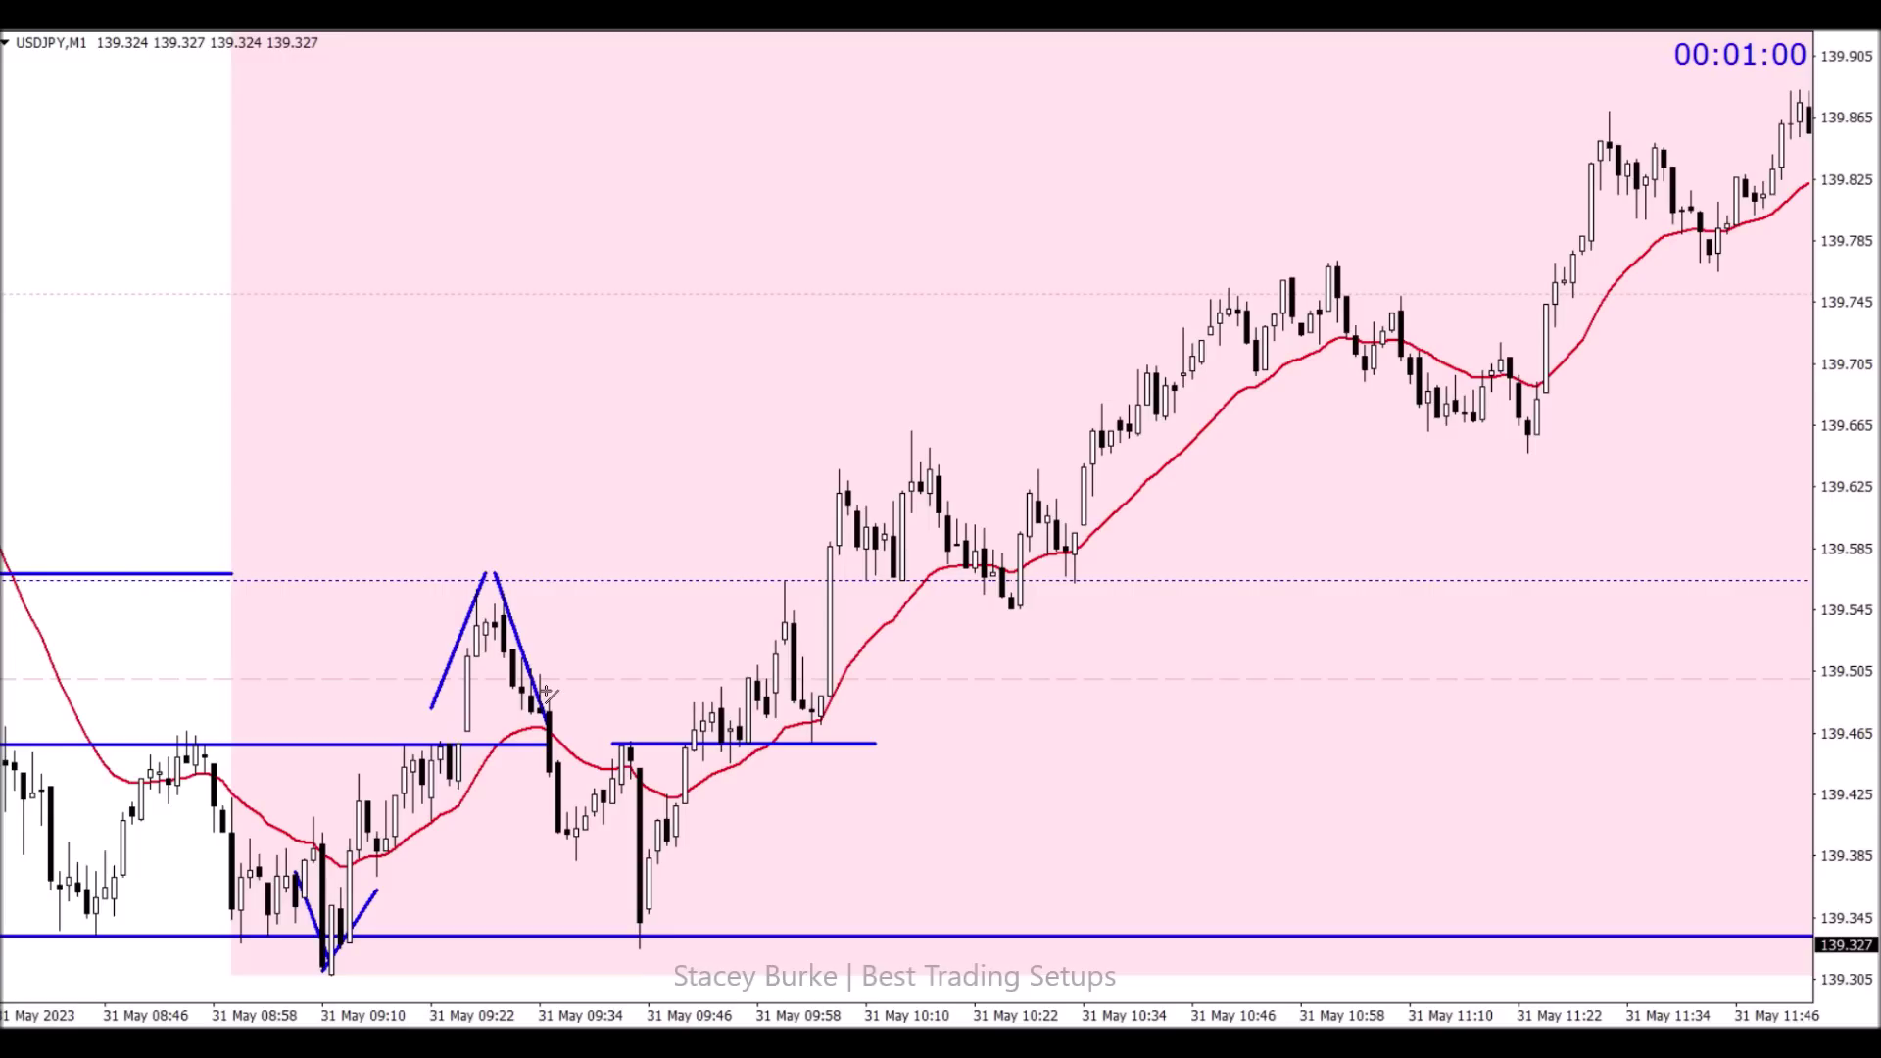
left_click_drag(548, 692, 919, 693)
left_click_drag(737, 692, 781, 689)
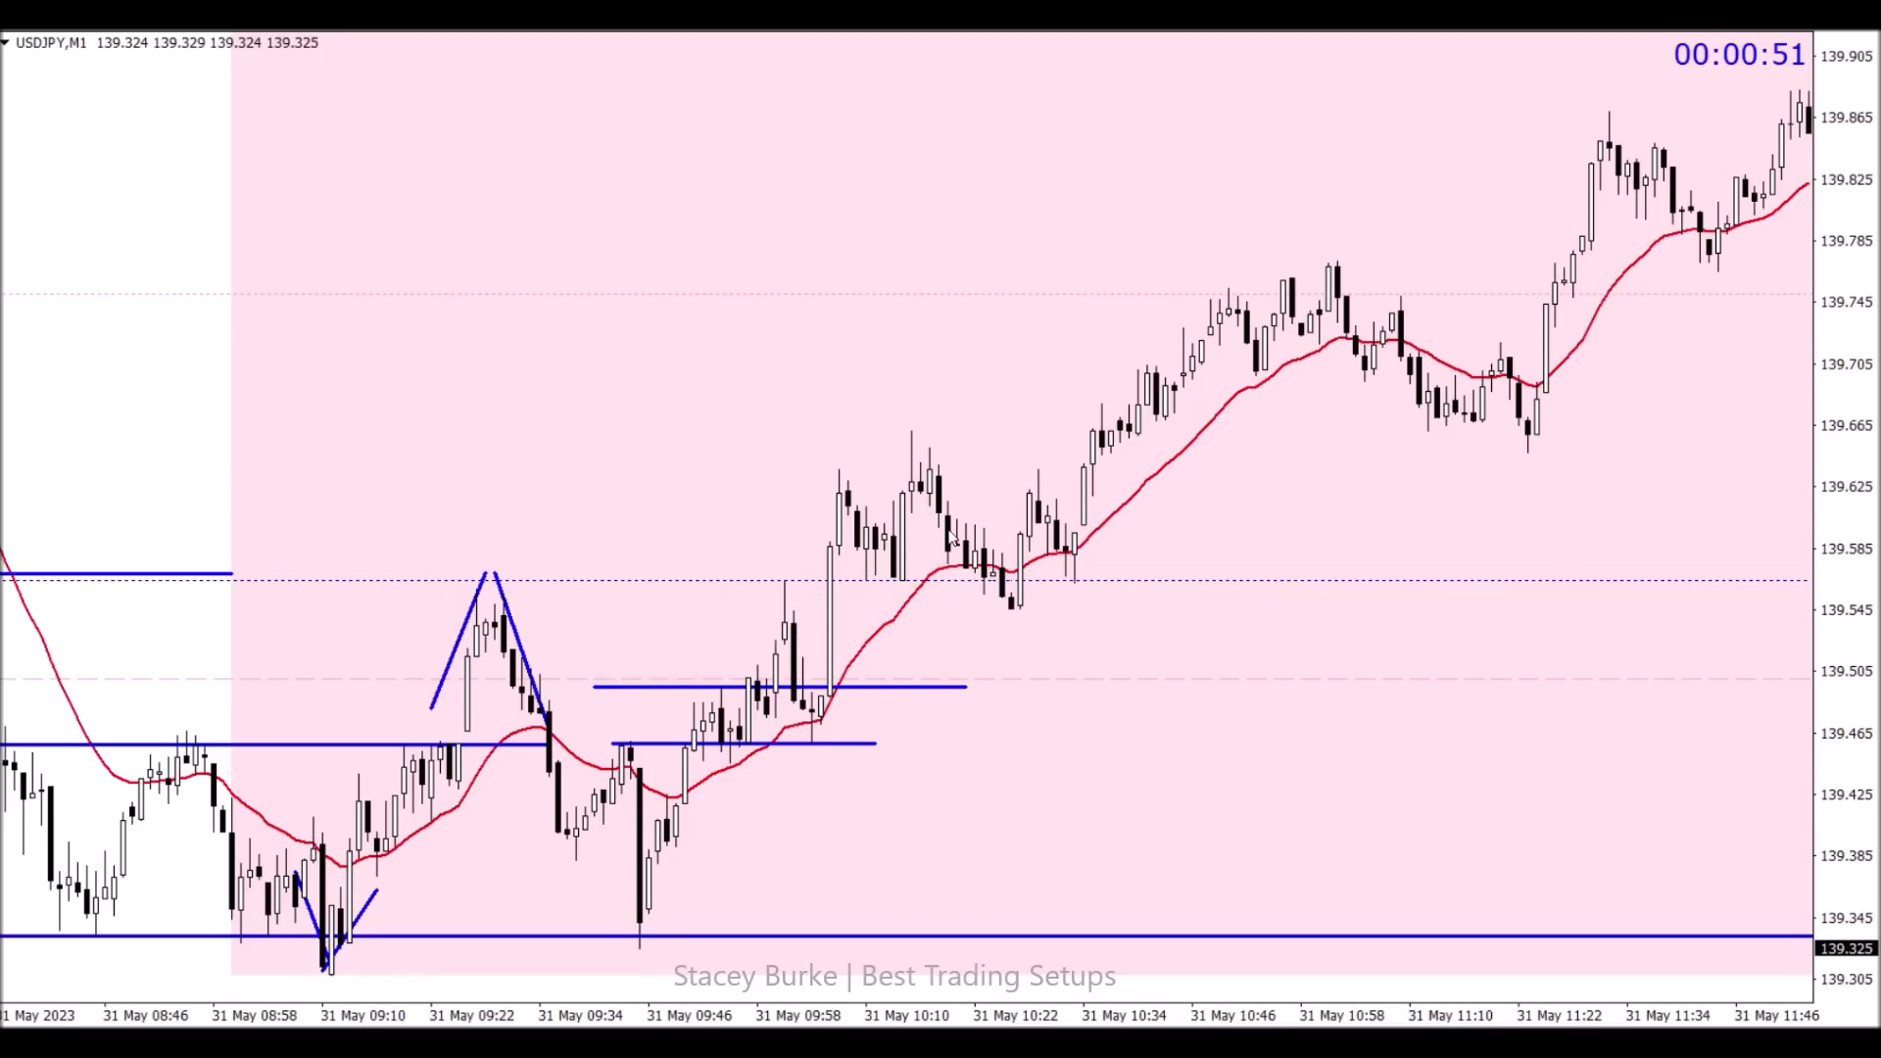
Step: On the M5 chart, draw a horizontal line at about 139.32 from the 31 May pink box's low across to about 22:00
type("M5")
key("Return")
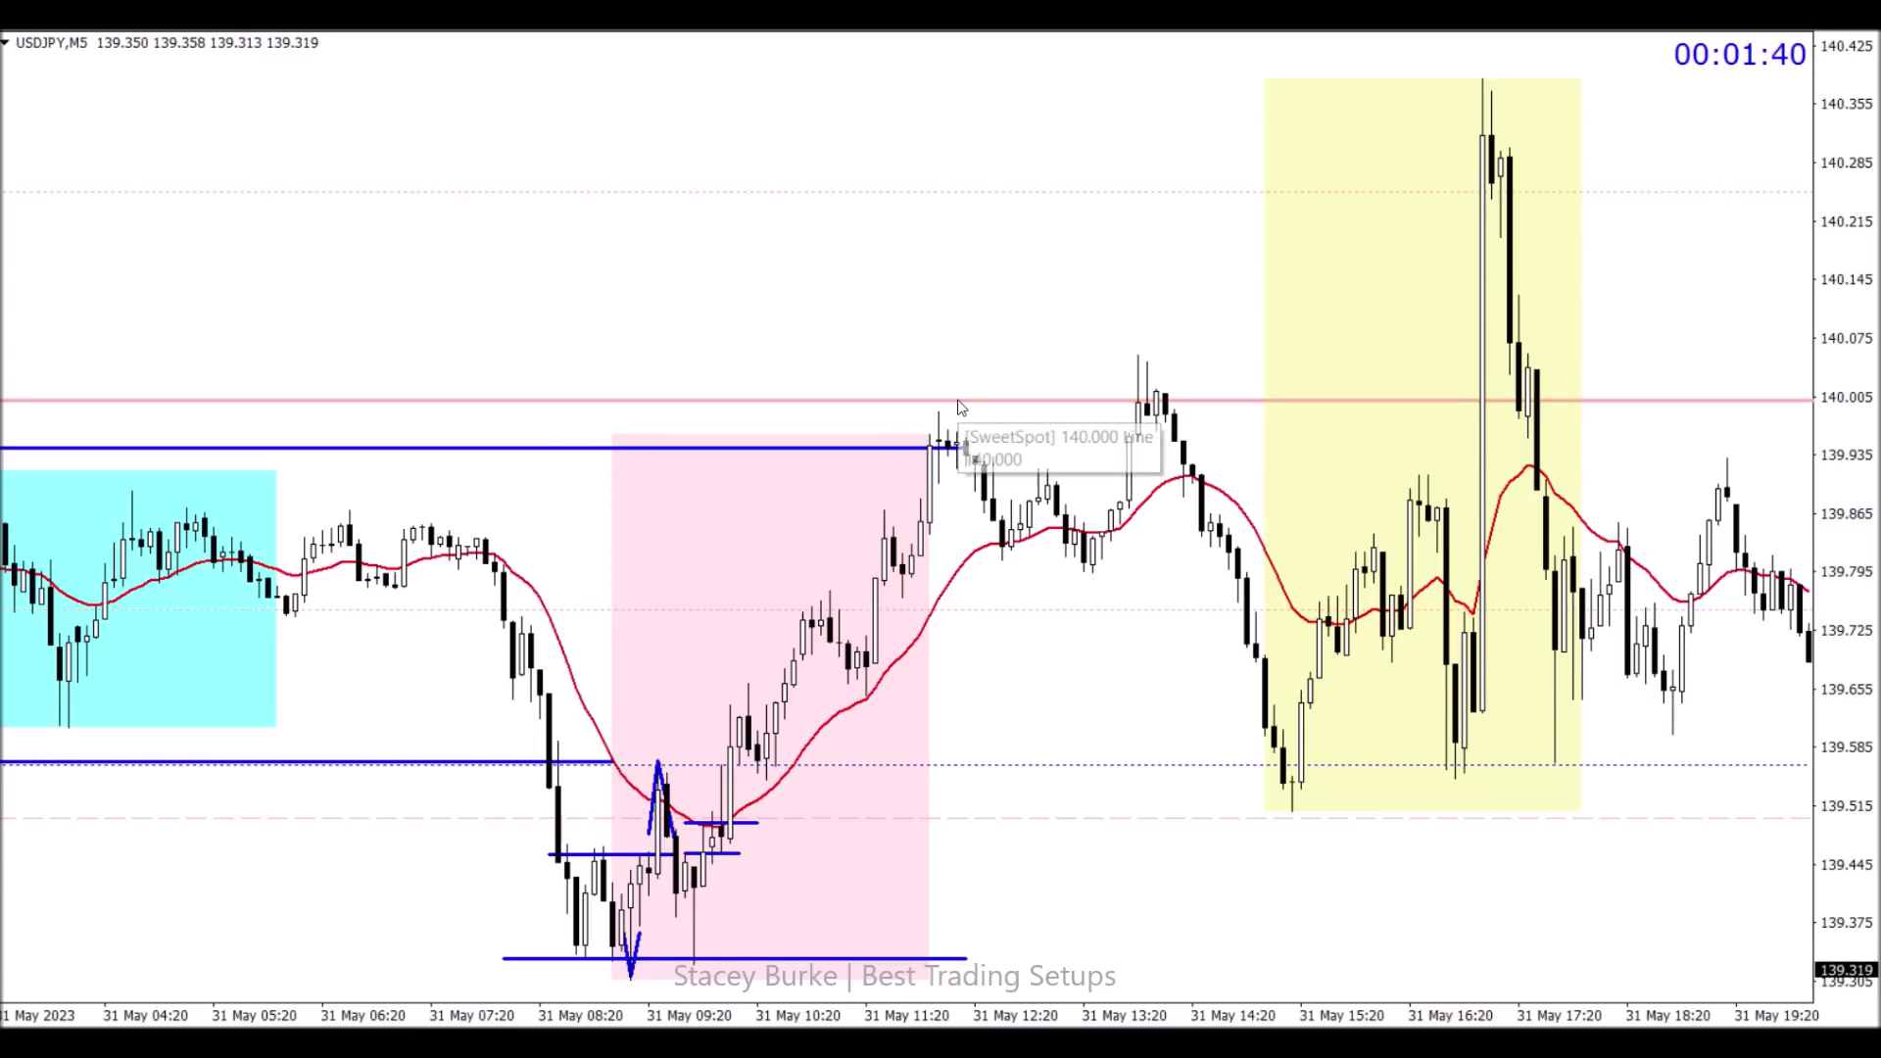
scroll(958, 426, "left", 5)
scroll(959, 426, "right", 2)
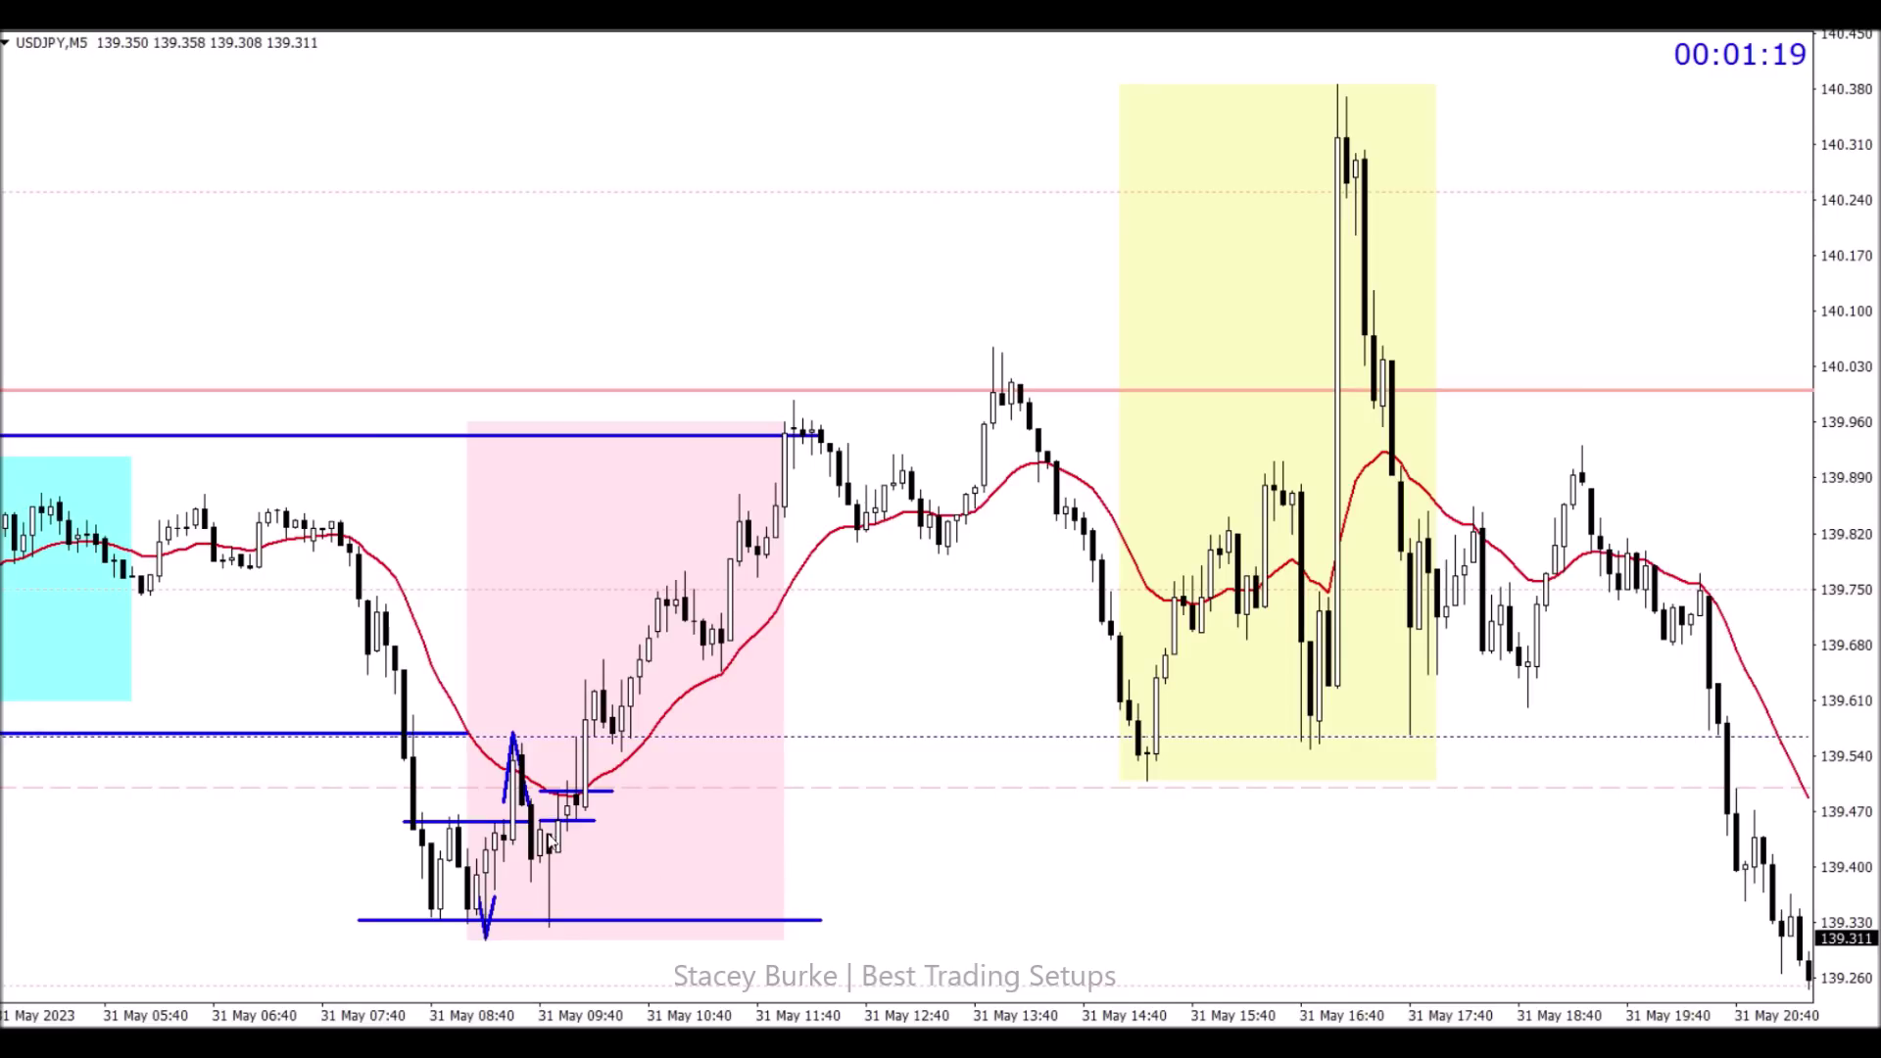
scroll(507, 786, "right", 2)
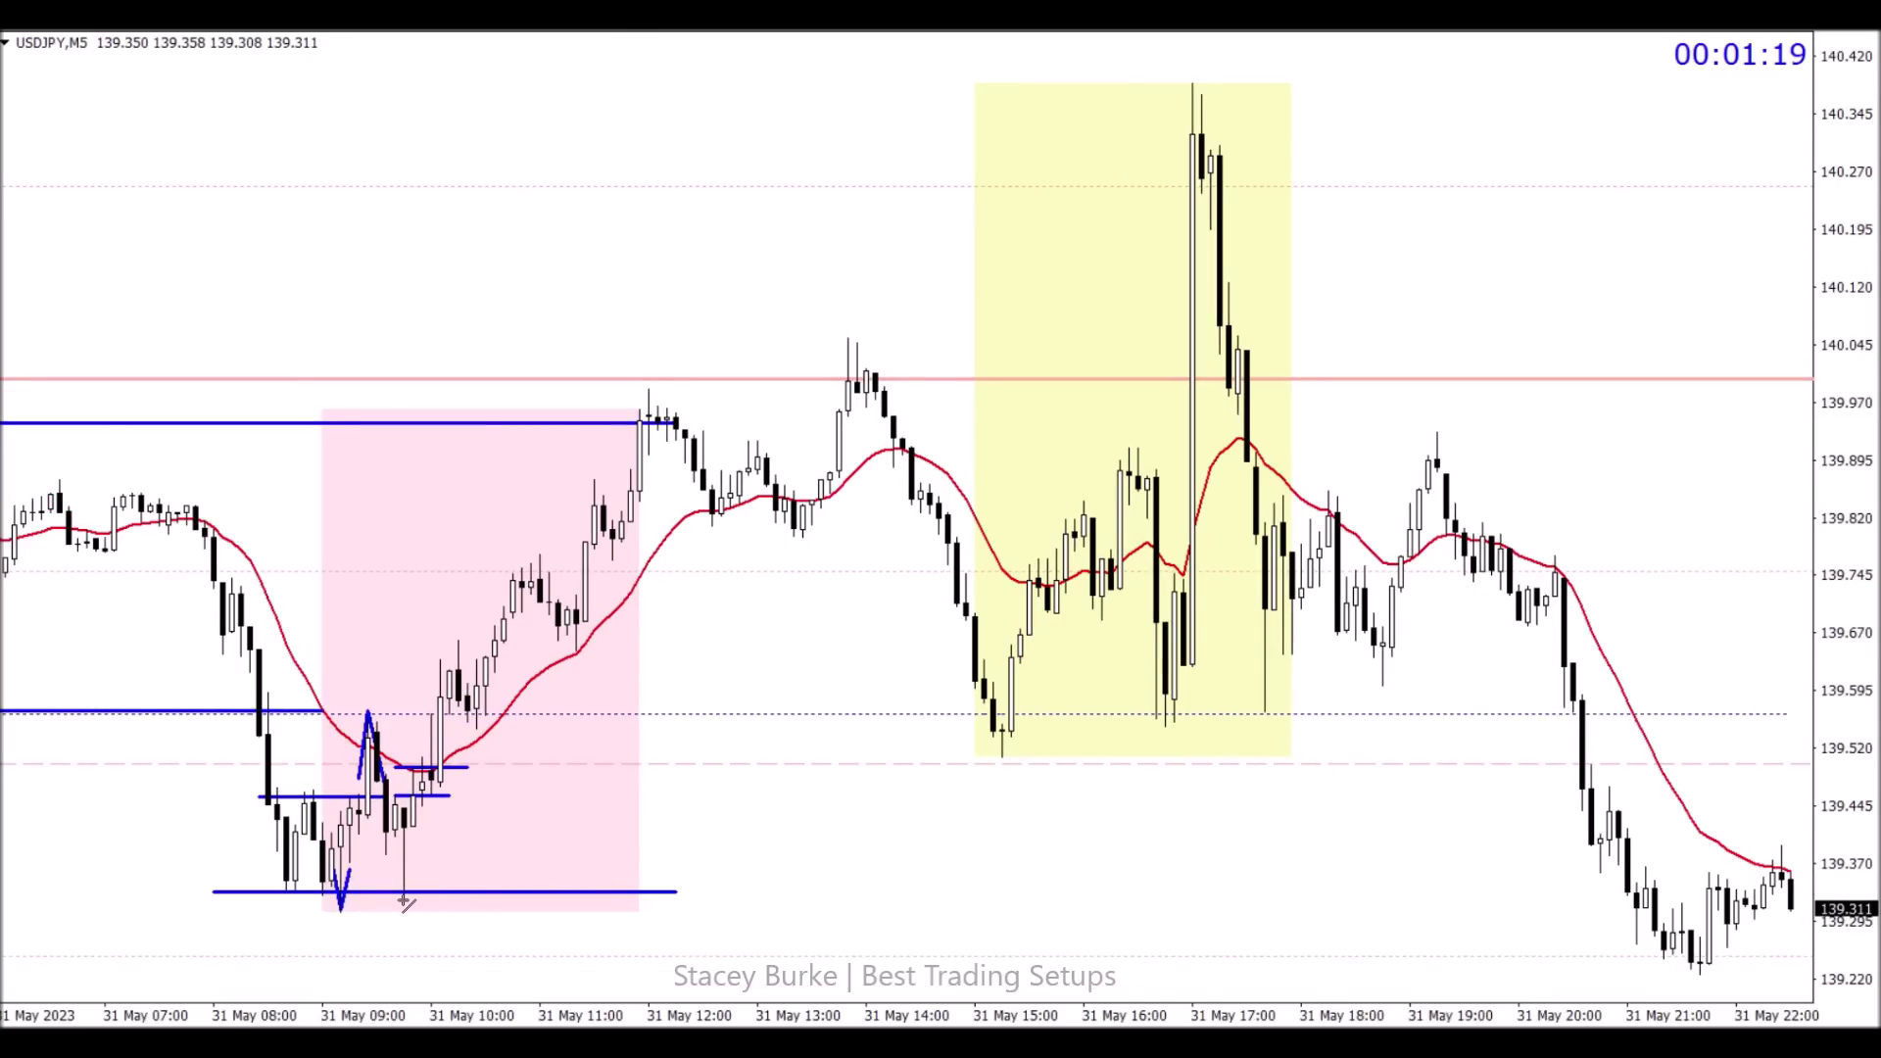
left_click_drag(404, 899, 1741, 909)
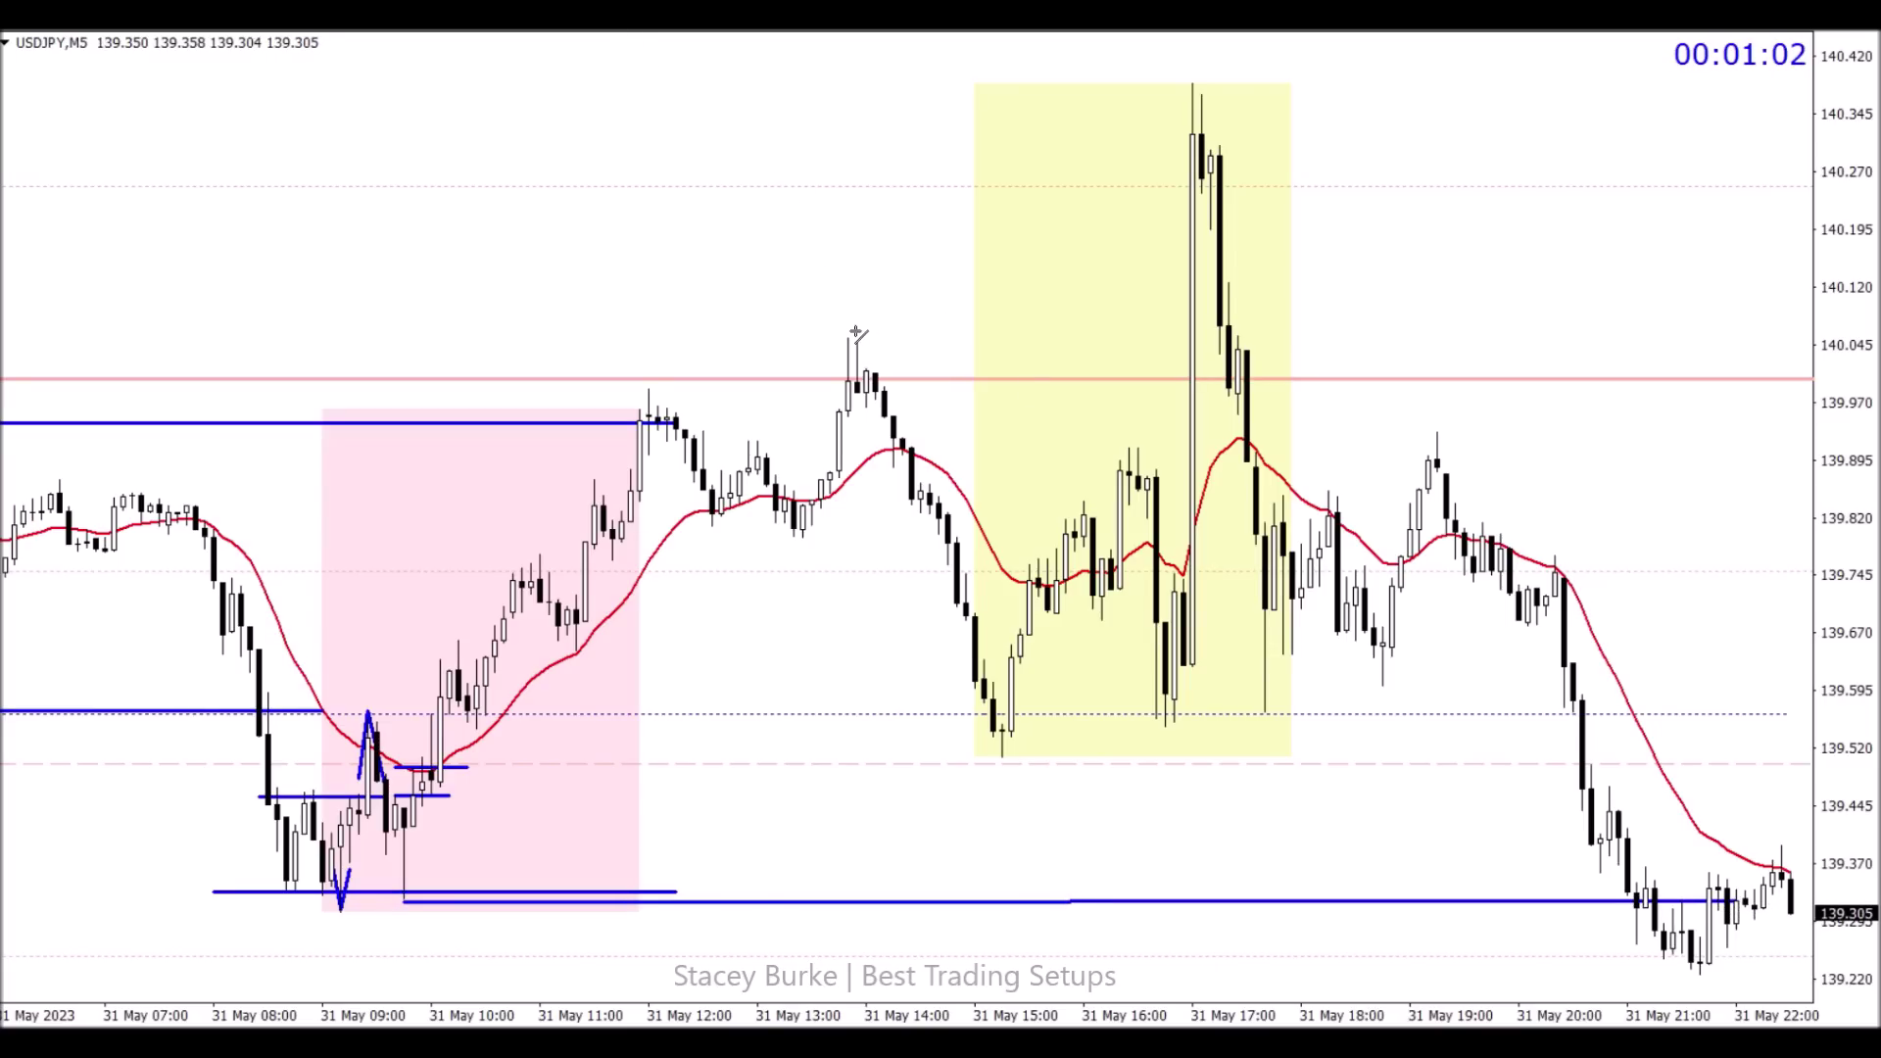
Step: Draw a line at about 140.06 from the high before the yellow box and short lines at about 140.24 and 140.13 across the spike
left_click_drag(848, 333, 1320, 333)
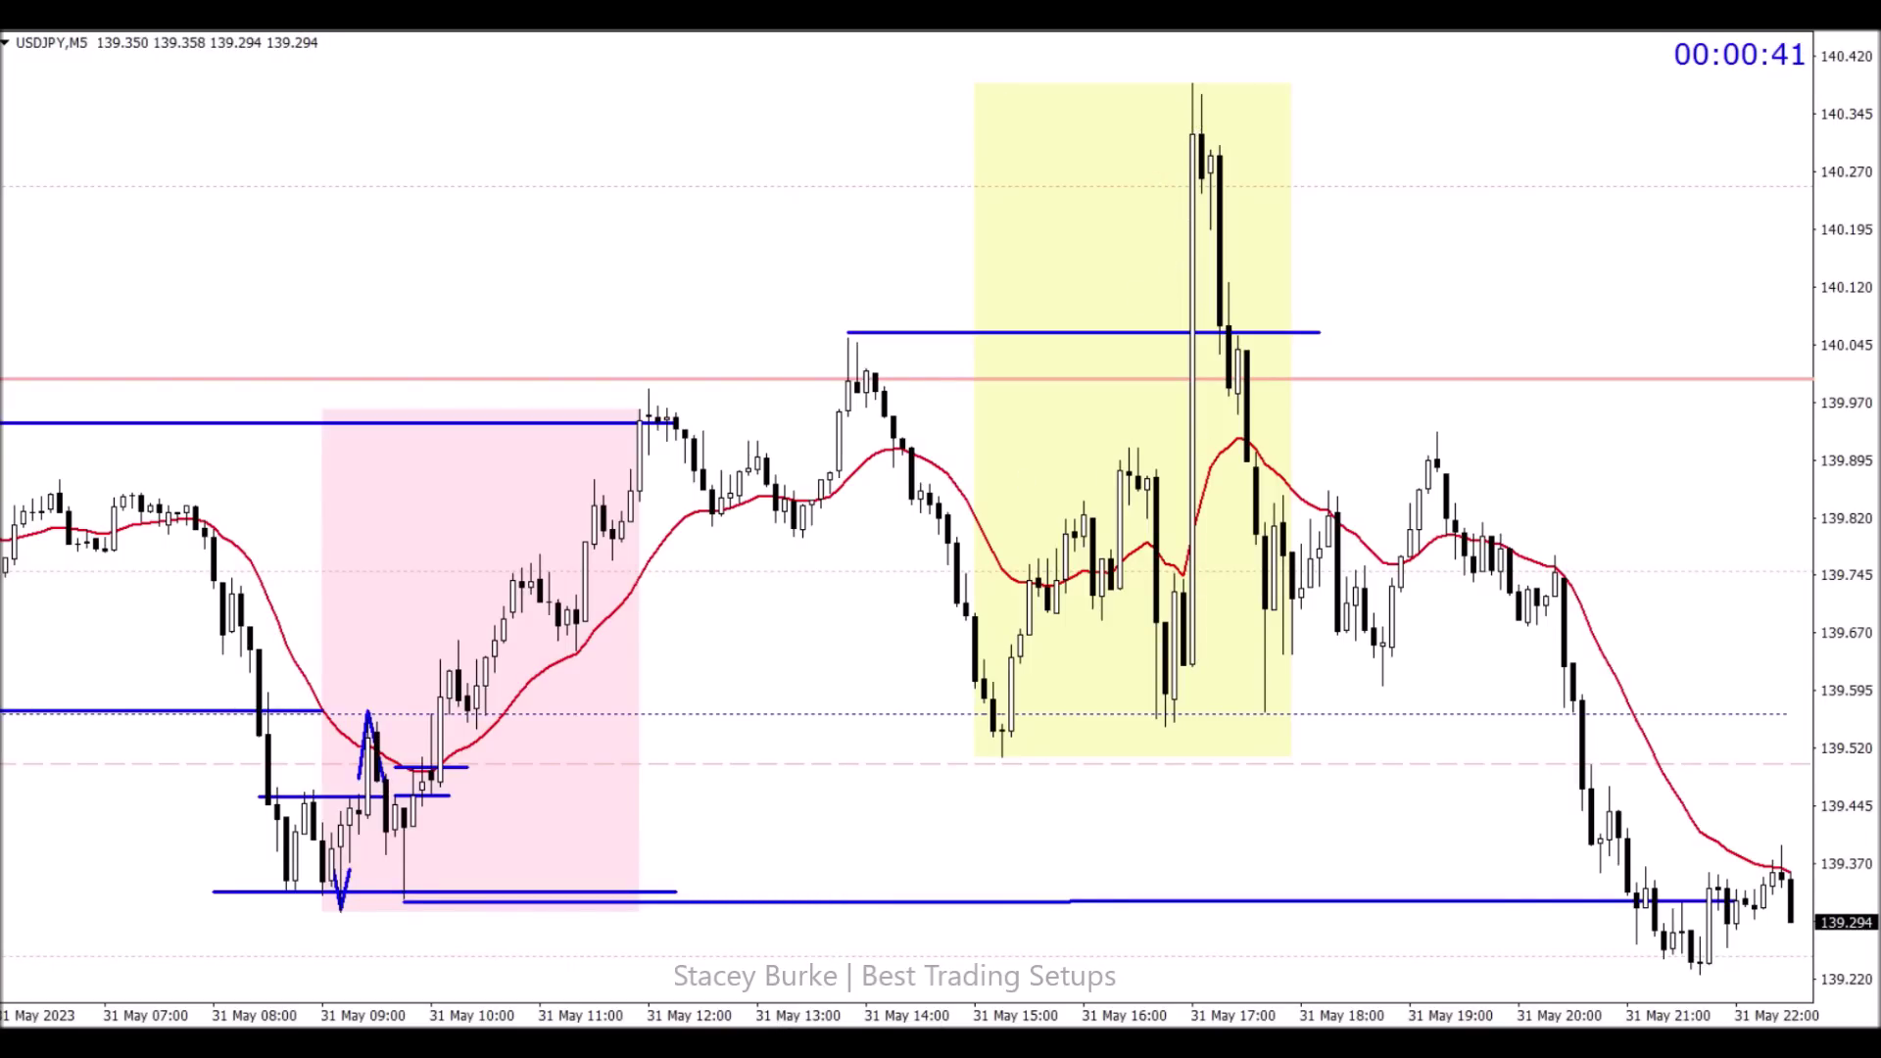
left_click_drag(1172, 192, 1236, 193)
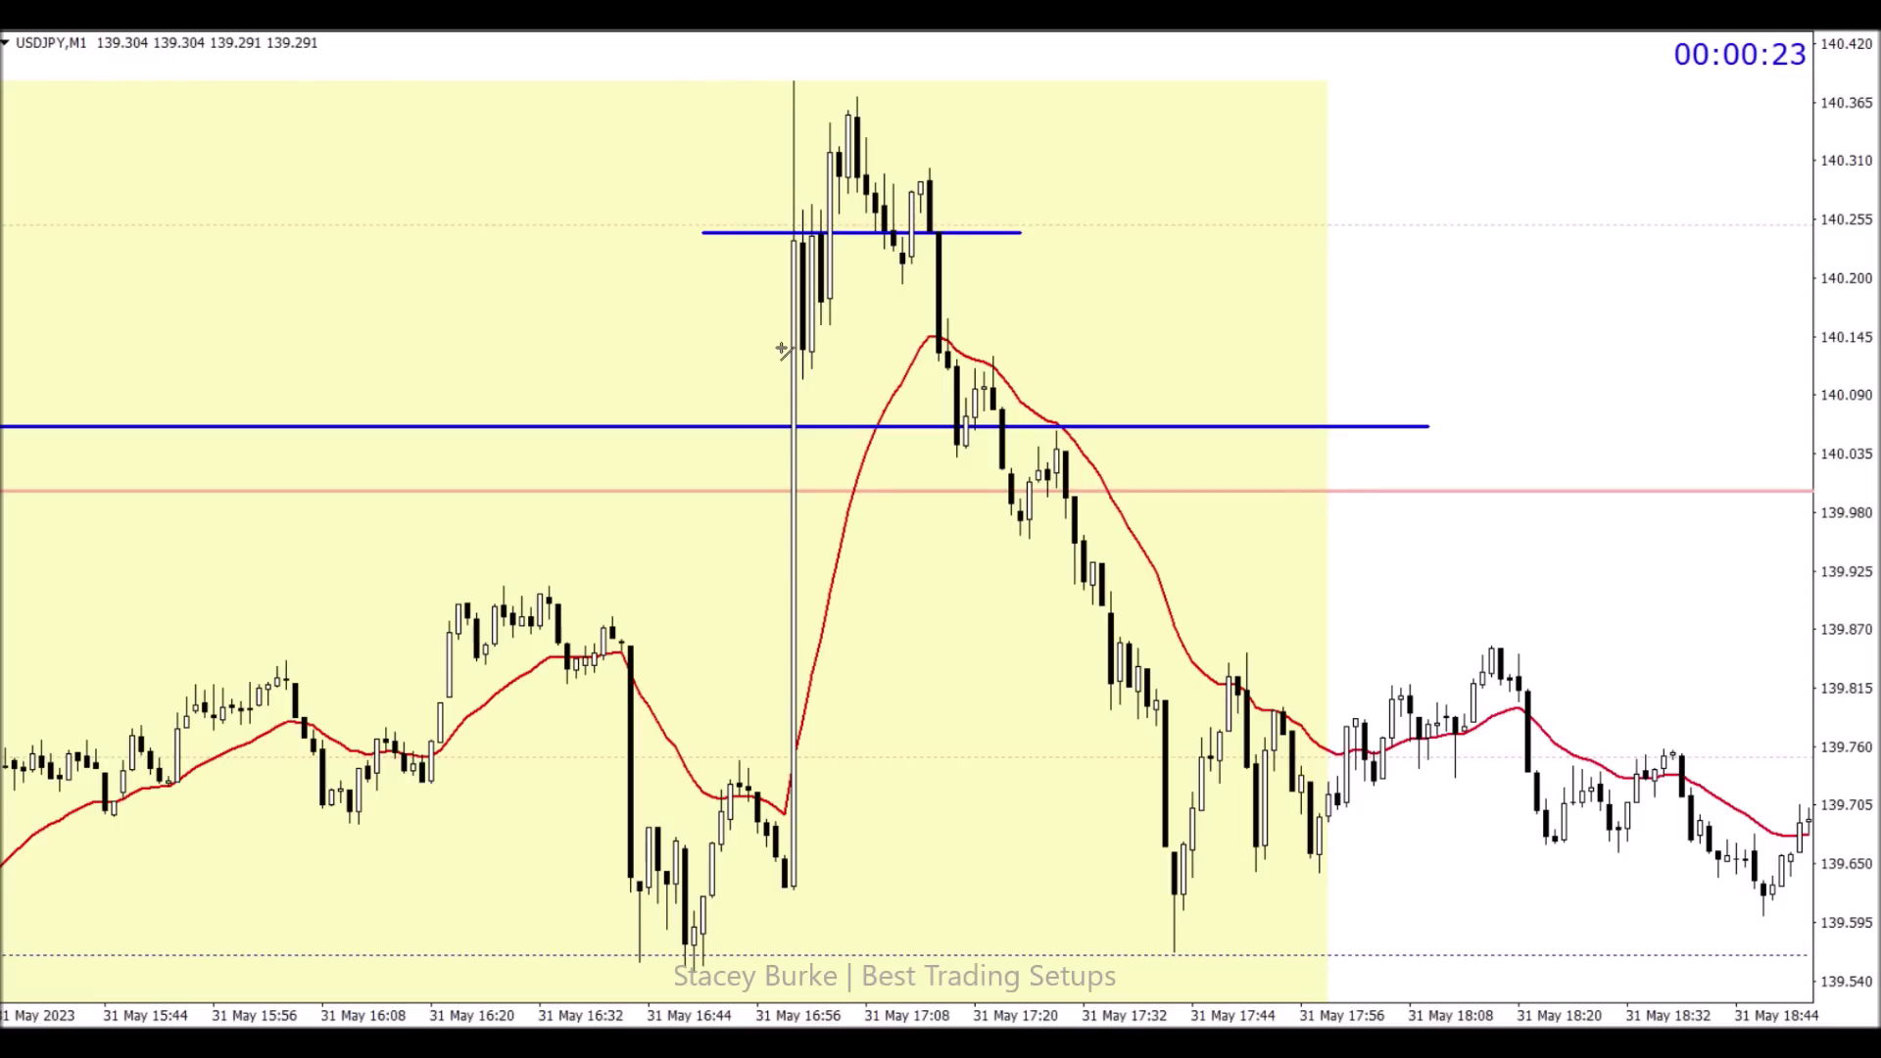
left_click_drag(783, 350, 1046, 351)
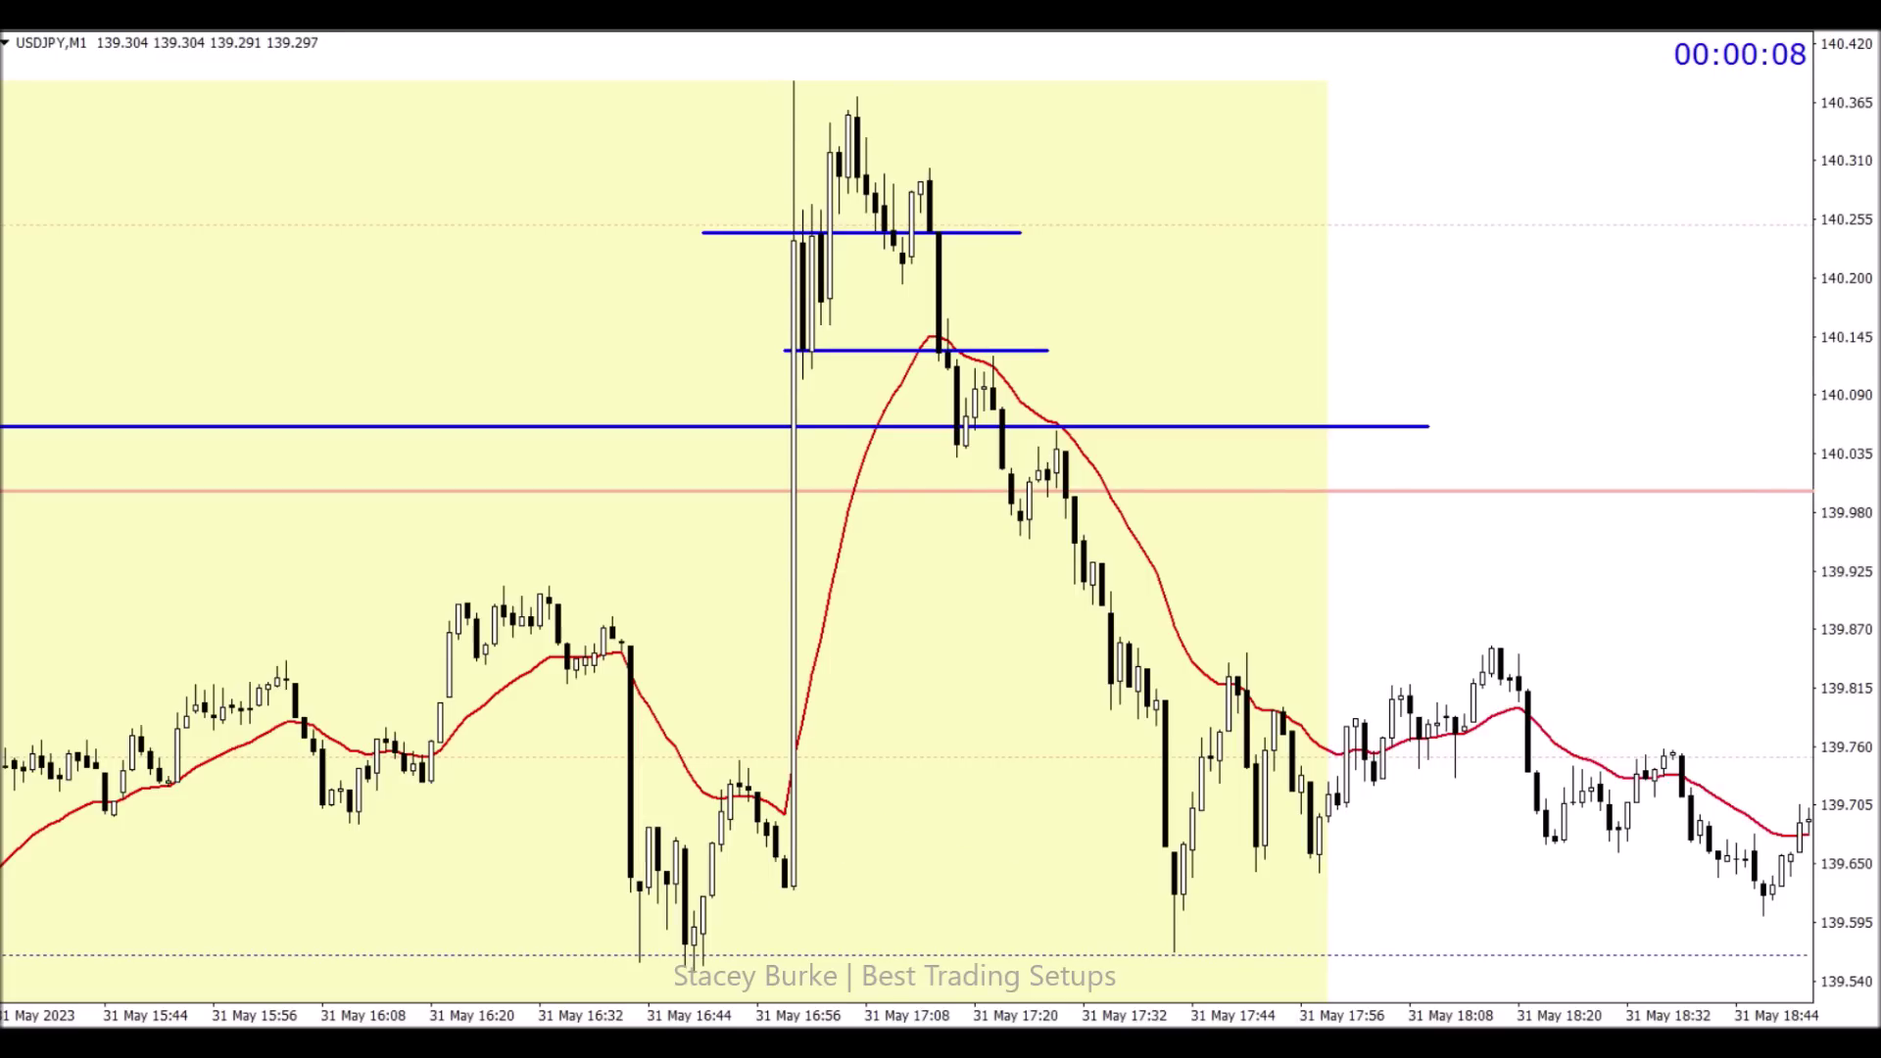
Step: On the M5 chart, delete the MA(20) indicator and draw a line at about 139.51 from the 31 May yellow box's low
type("M5")
key("Return")
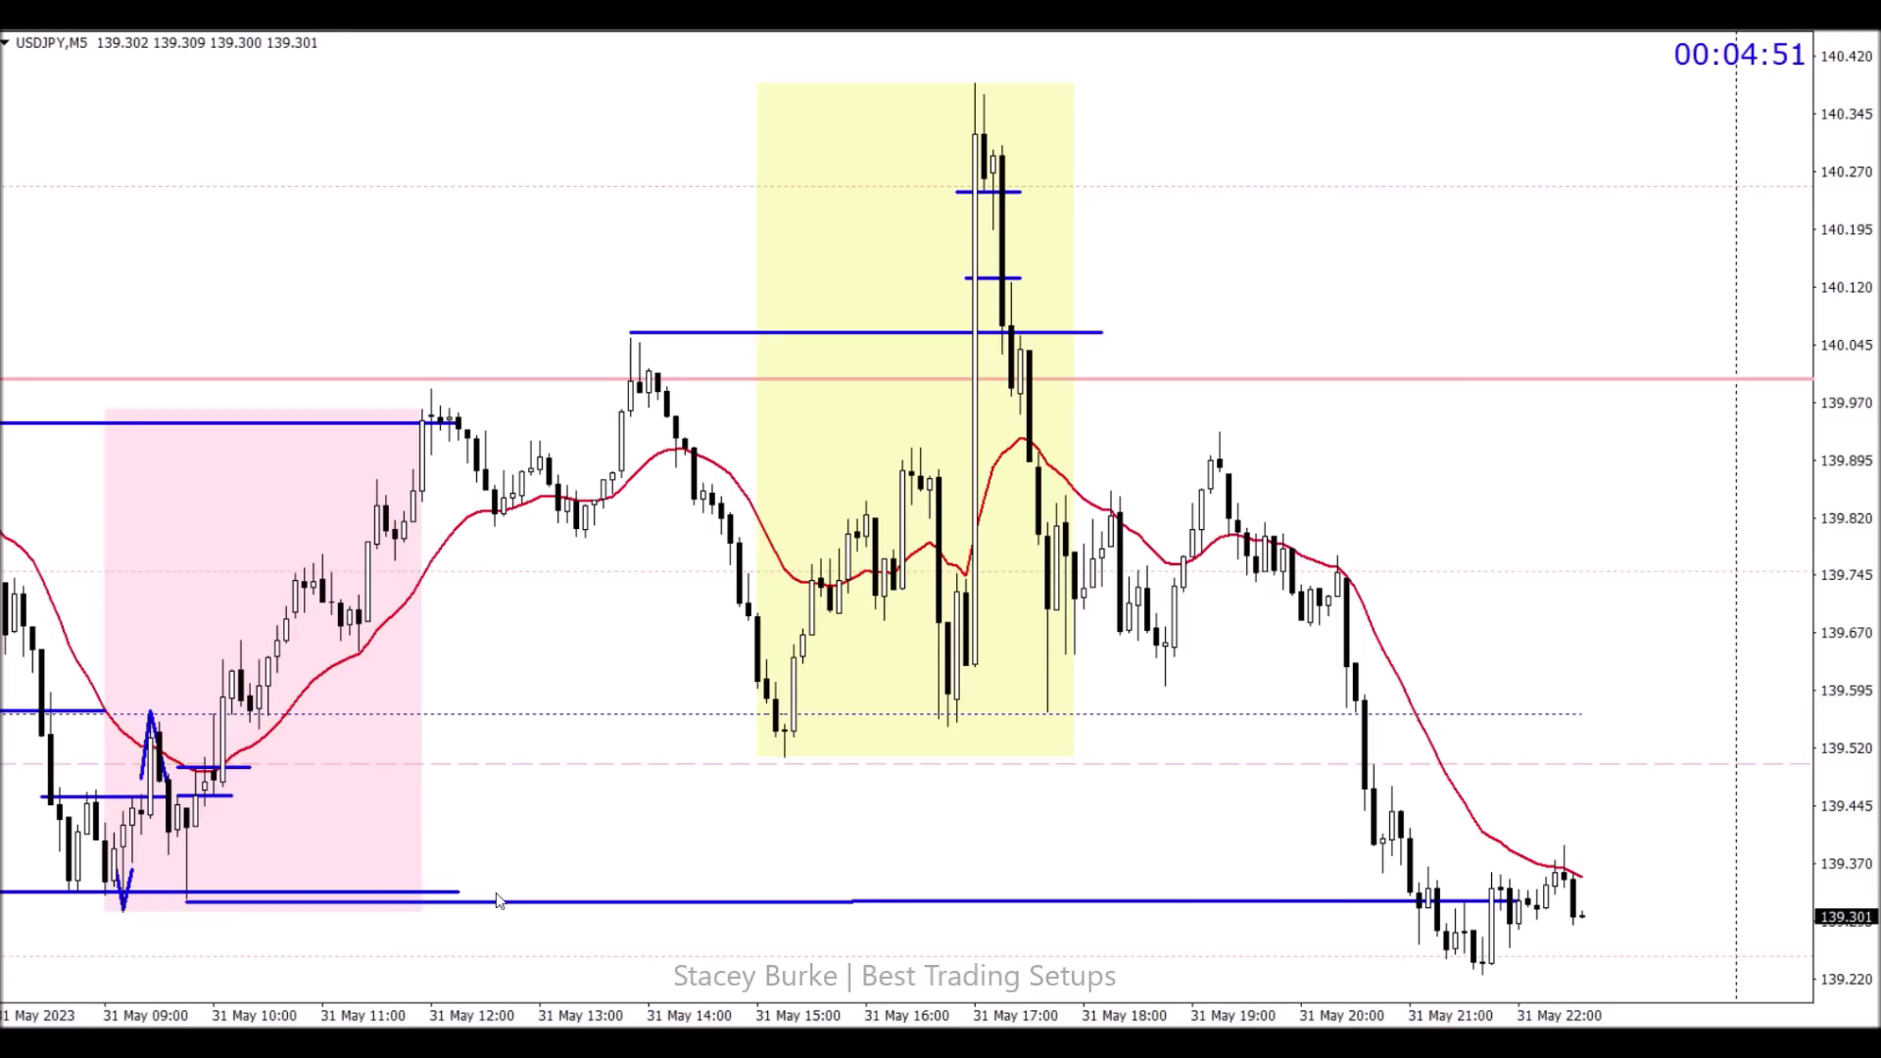
right_click(644, 468)
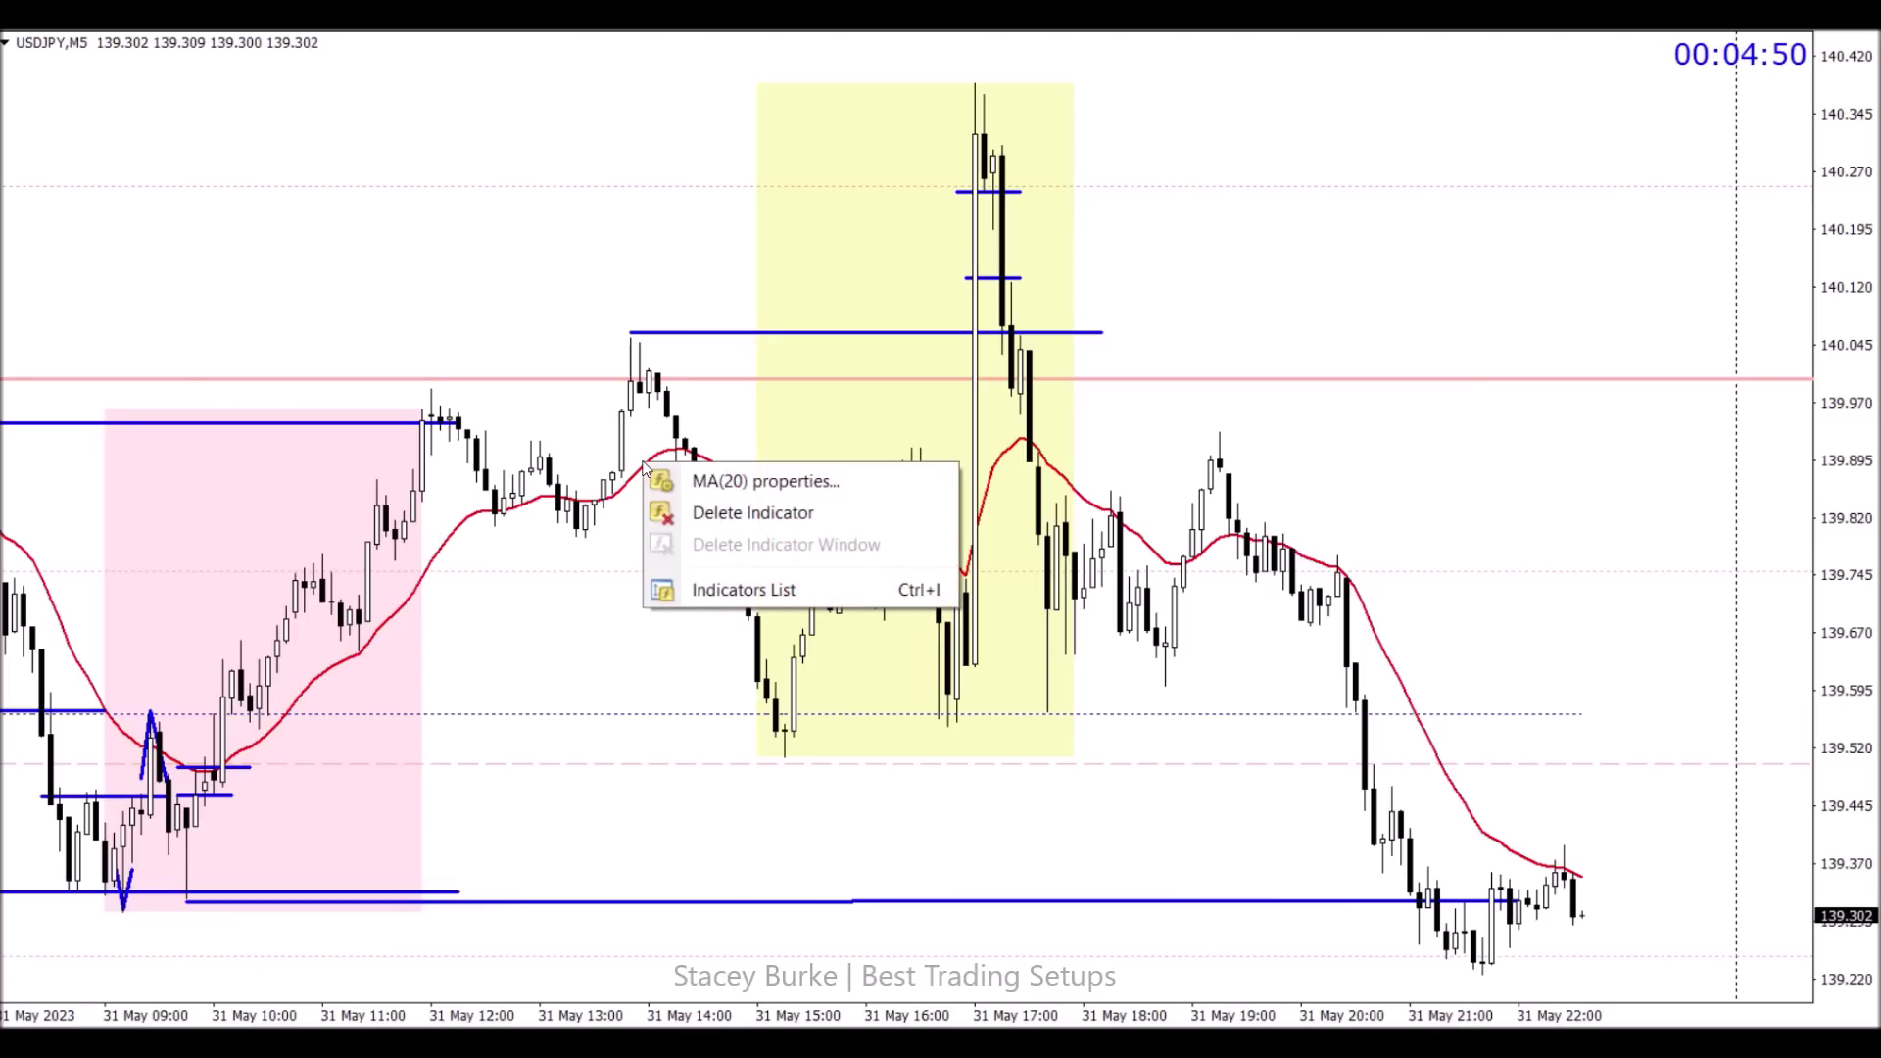
left_click(686, 515)
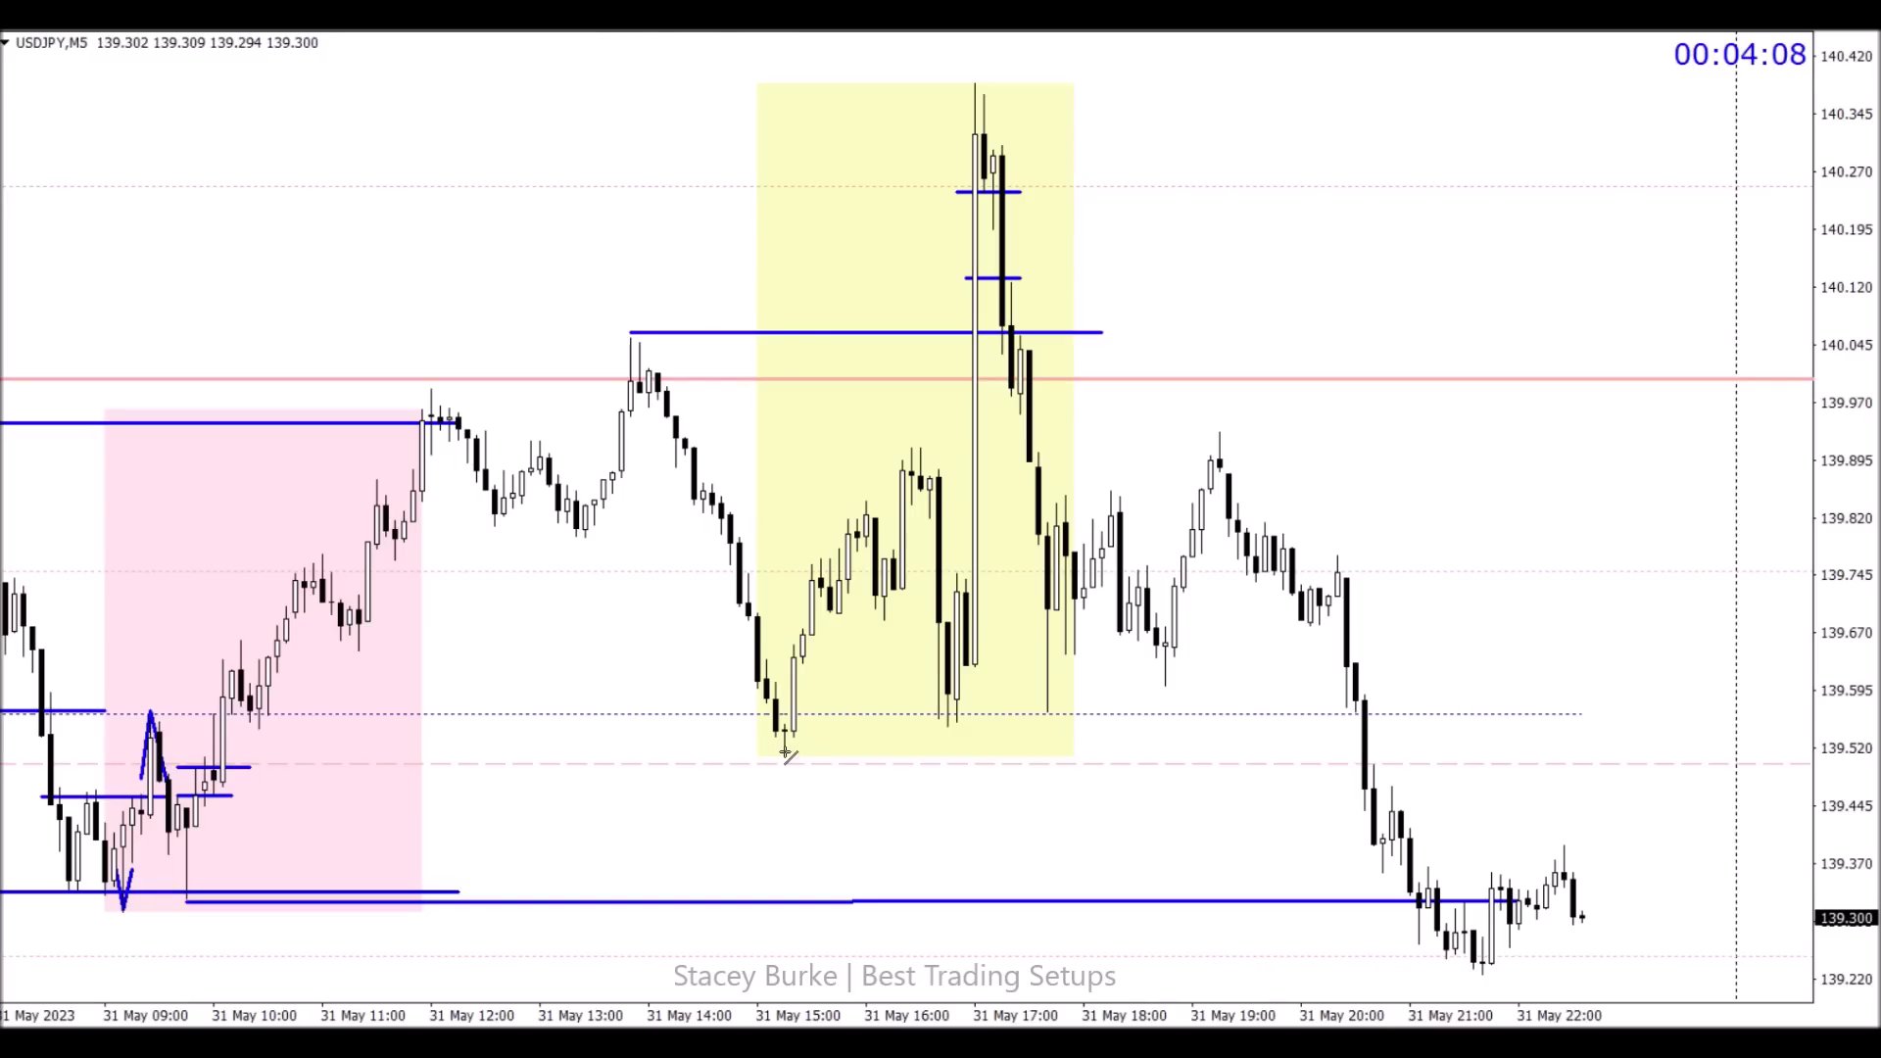
left_click_drag(784, 752, 1419, 755)
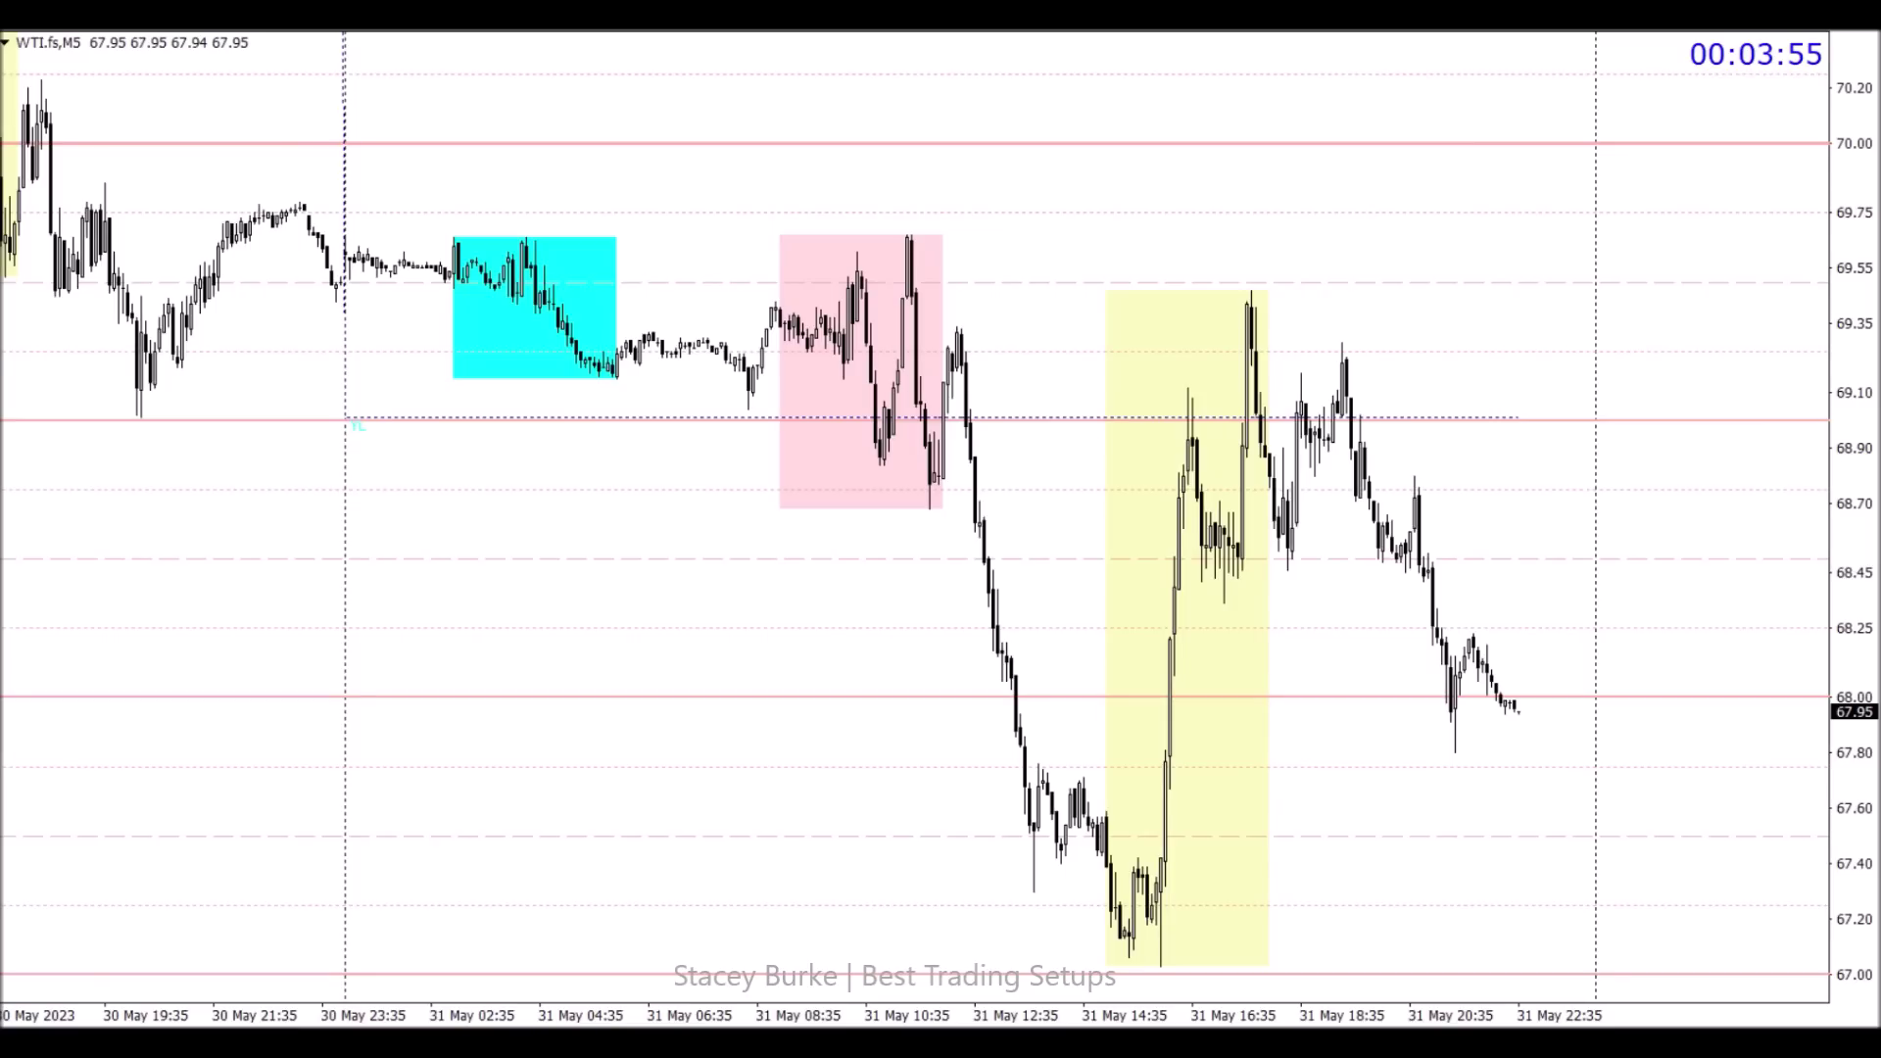
Step: On the WTI M5 chart, draw a horizontal line at about 73.04 from the early 29 May low through the pink box
scroll(861, 709, "left", 15)
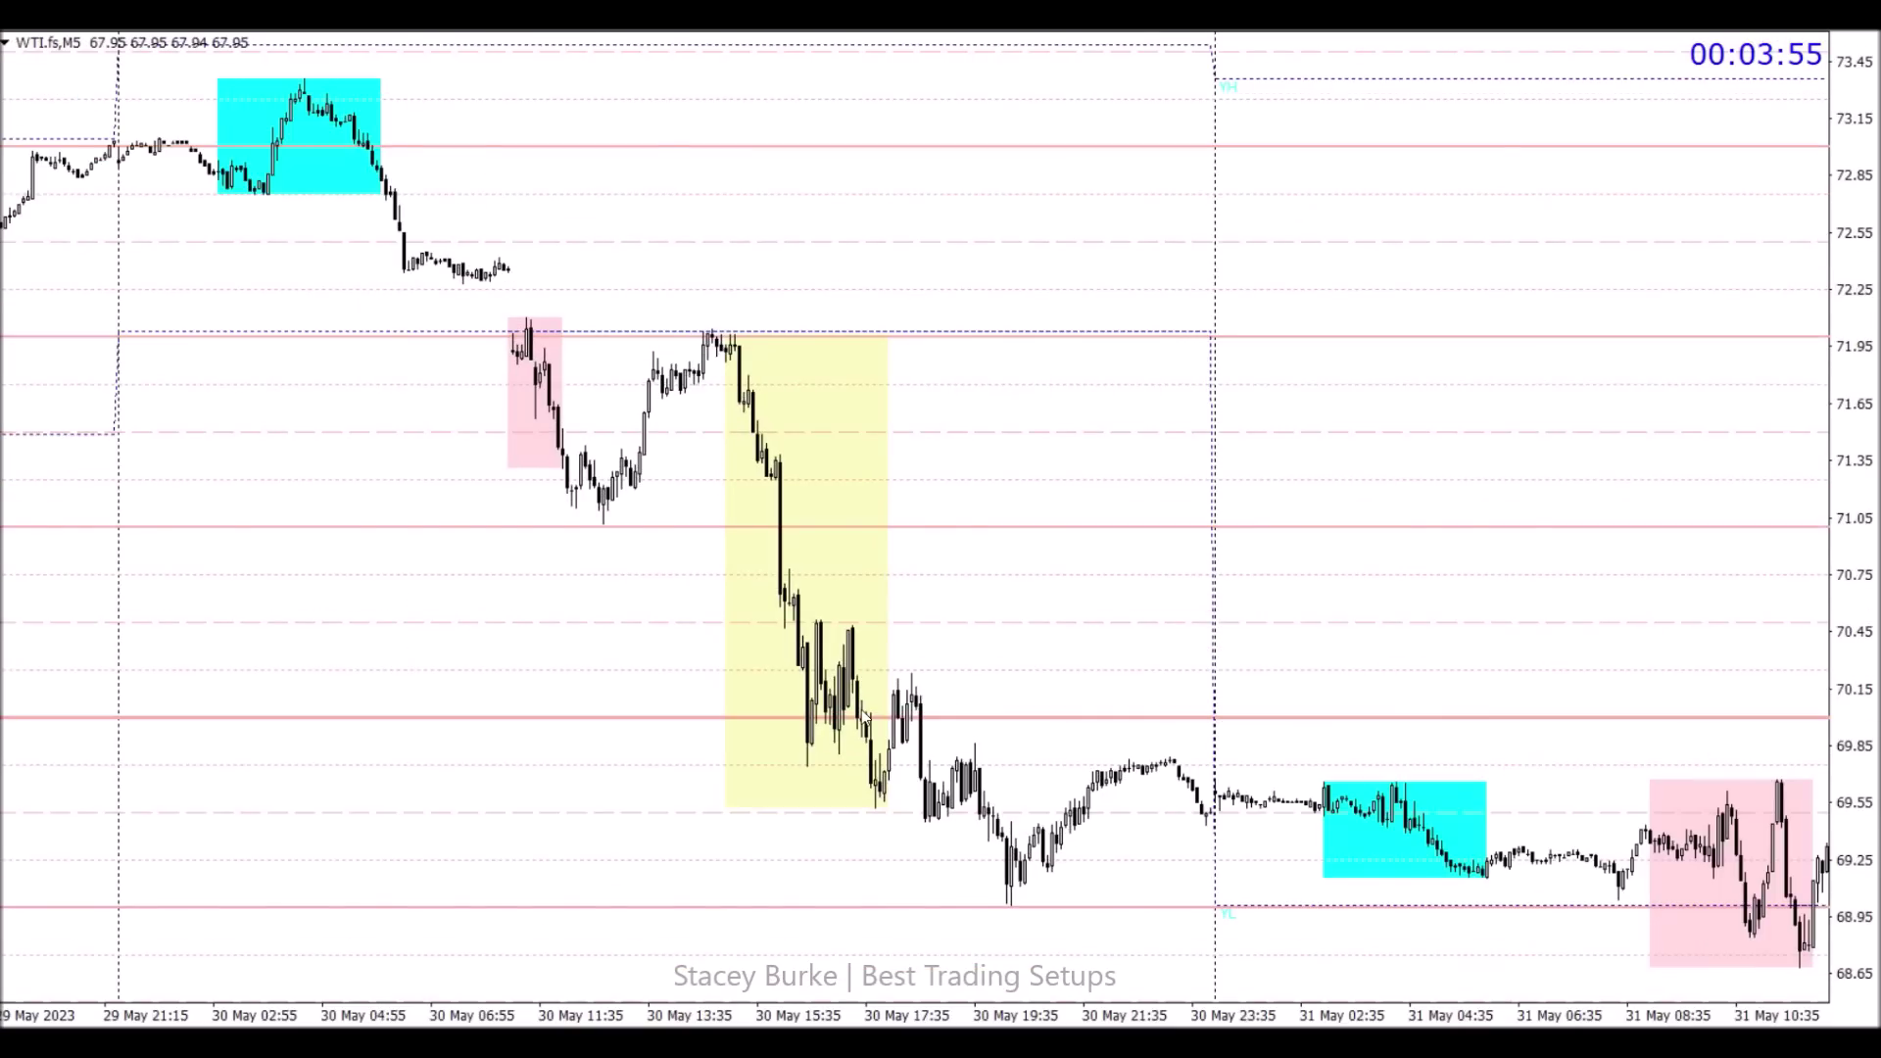
scroll(861, 710, "left", 4)
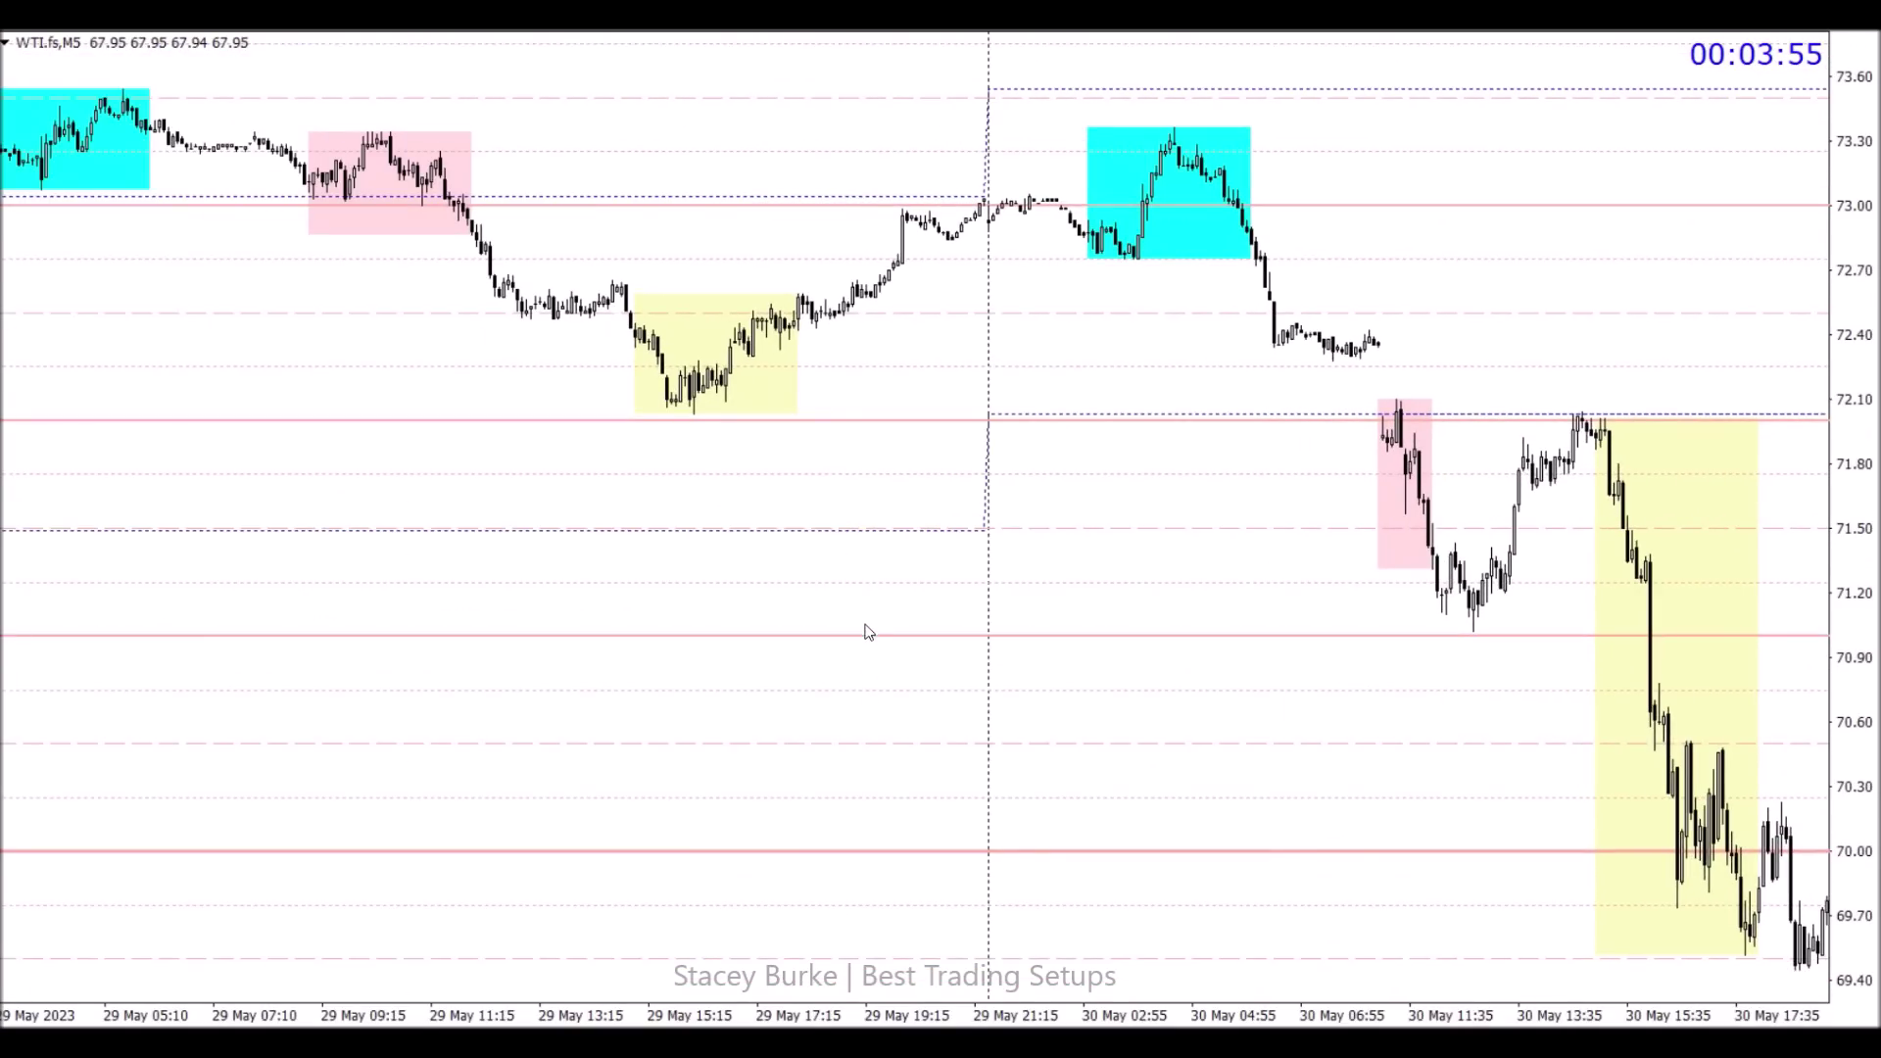
scroll(867, 625, "left", 6)
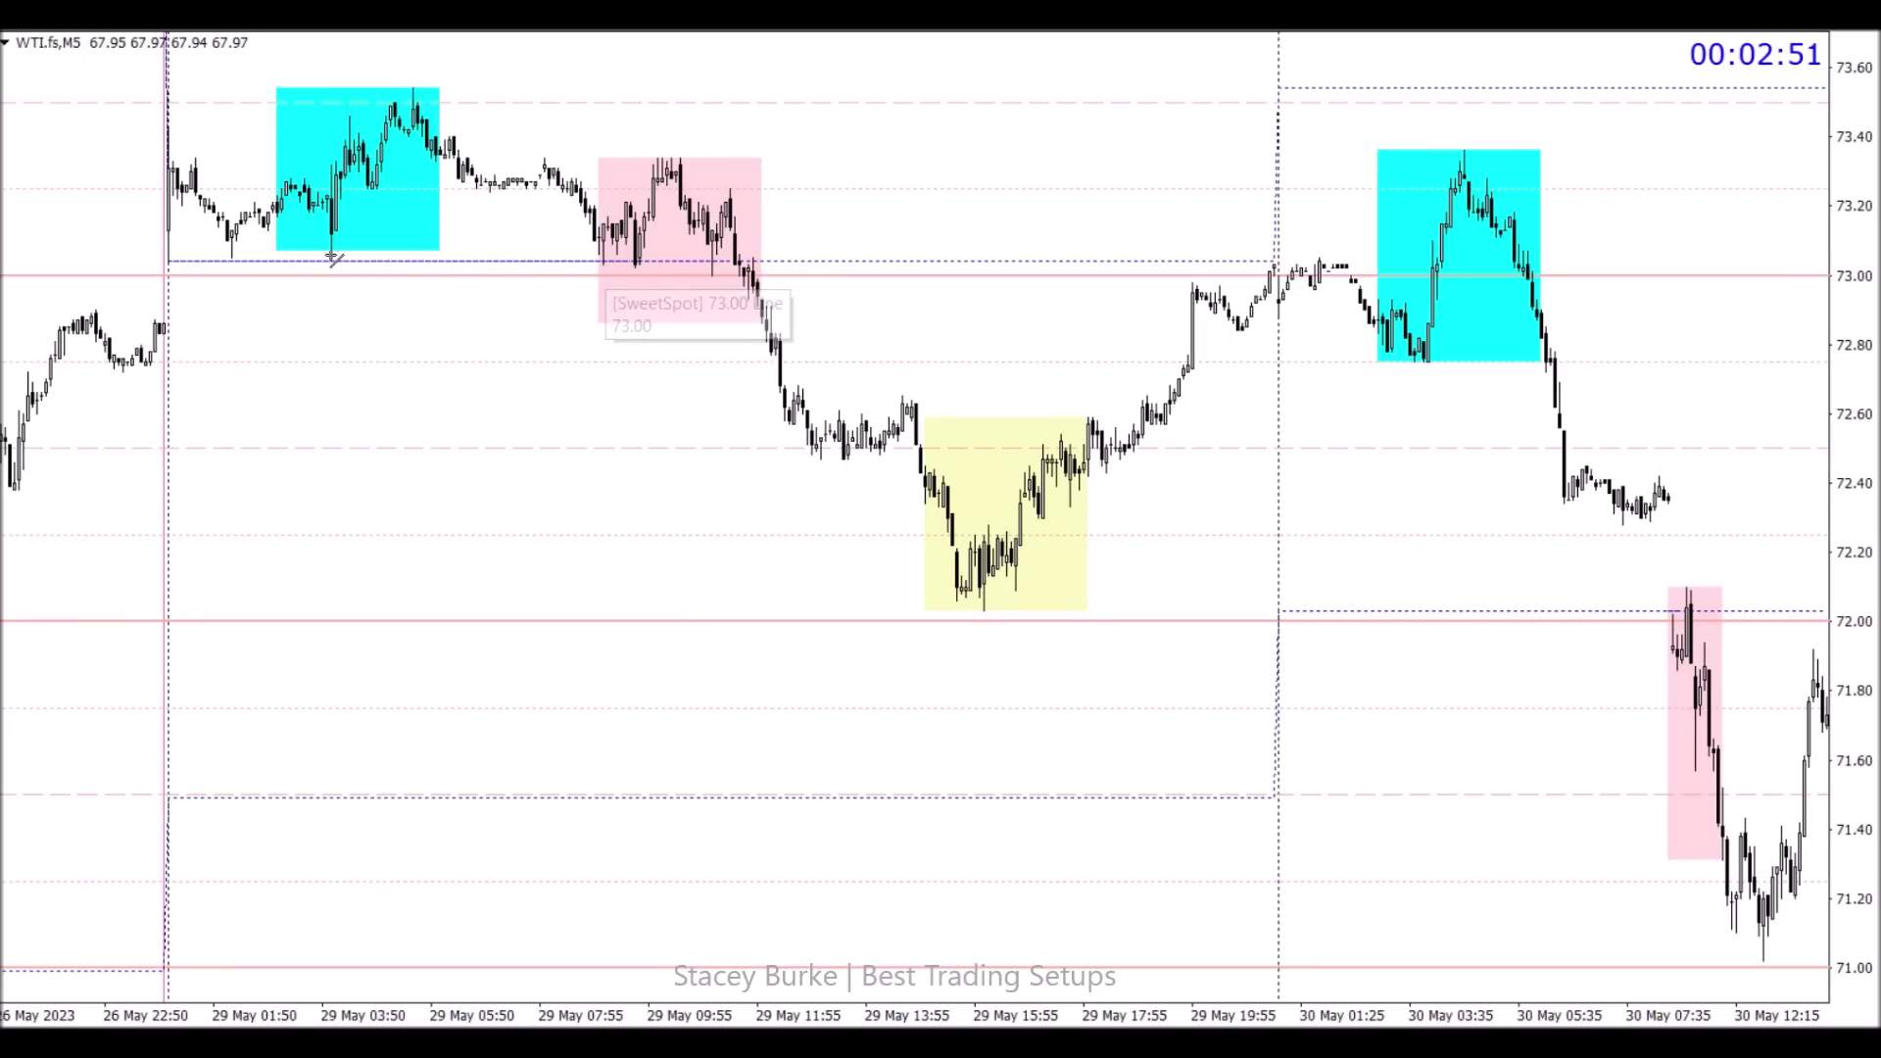
left_click_drag(217, 261, 821, 262)
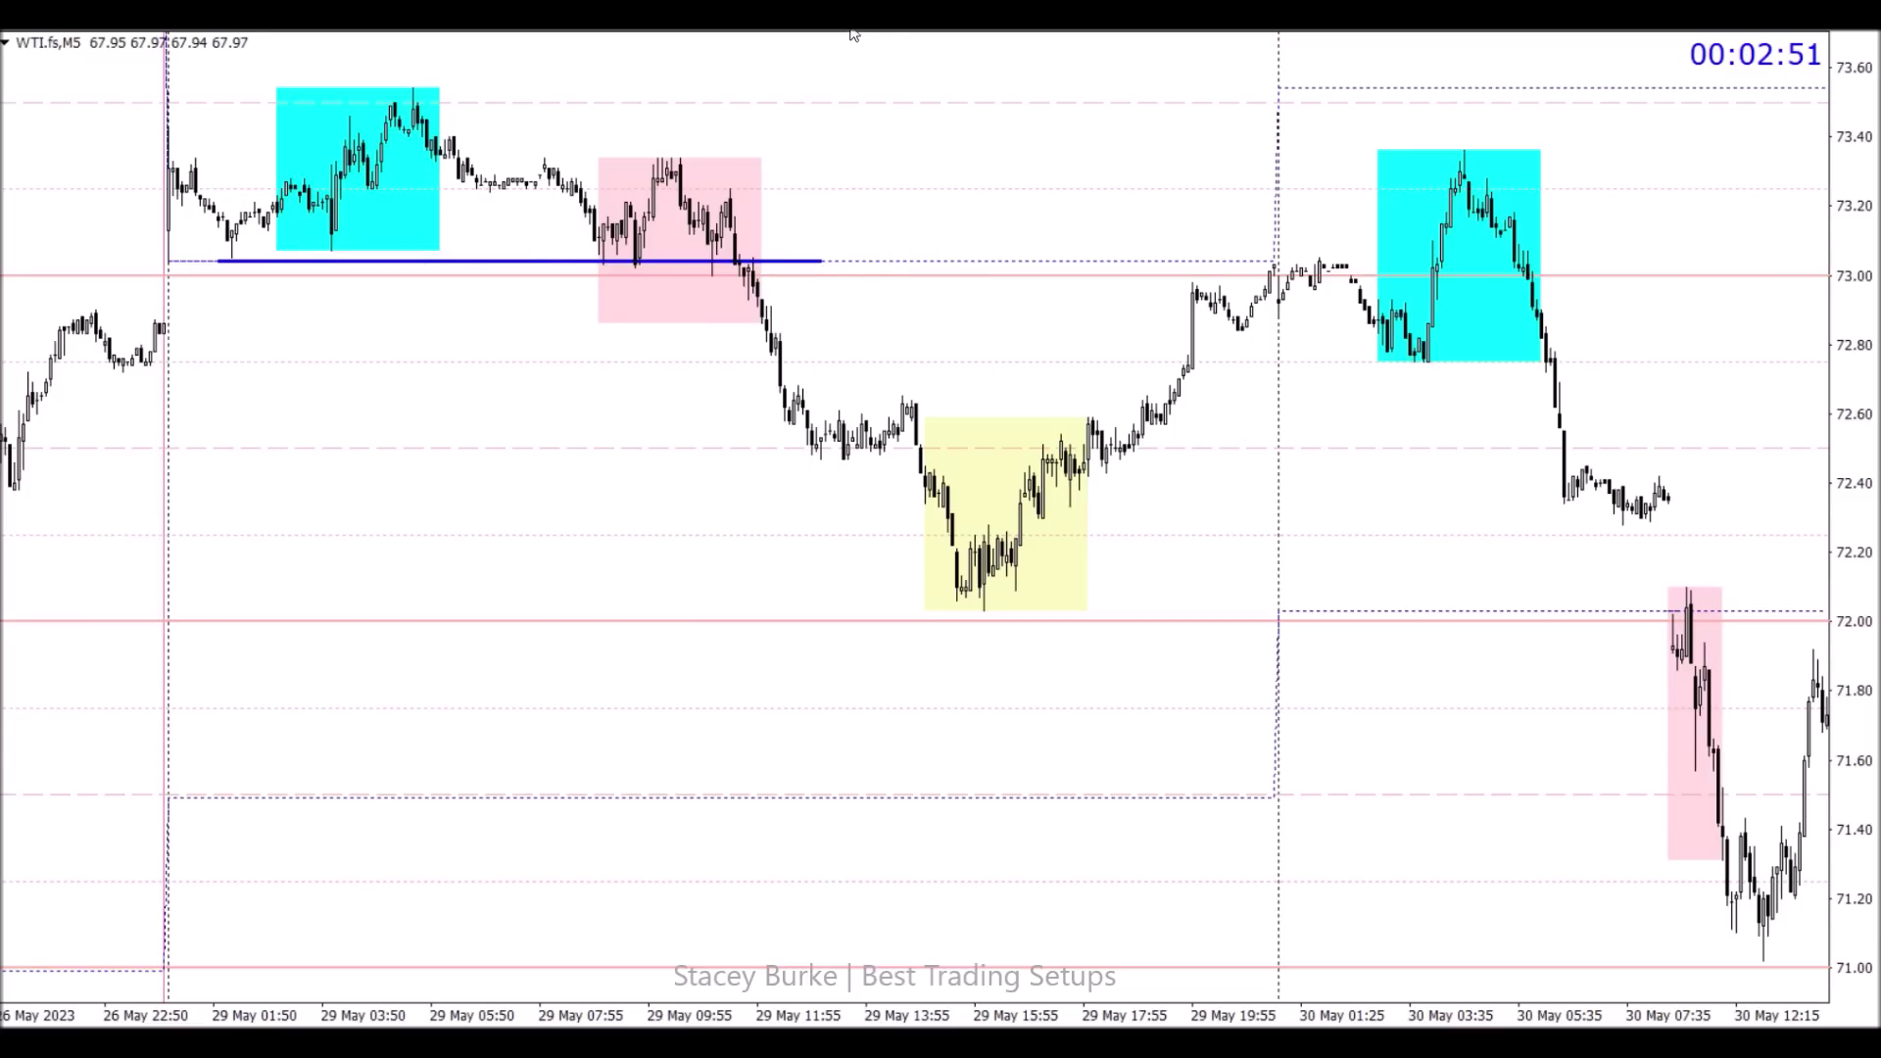
Step: Draw horizontal lines at about 72.43 and 72.66 over the 29 May yellow box, starting at the breakdown and the preceding high
scroll(1360, 503, "down", 10)
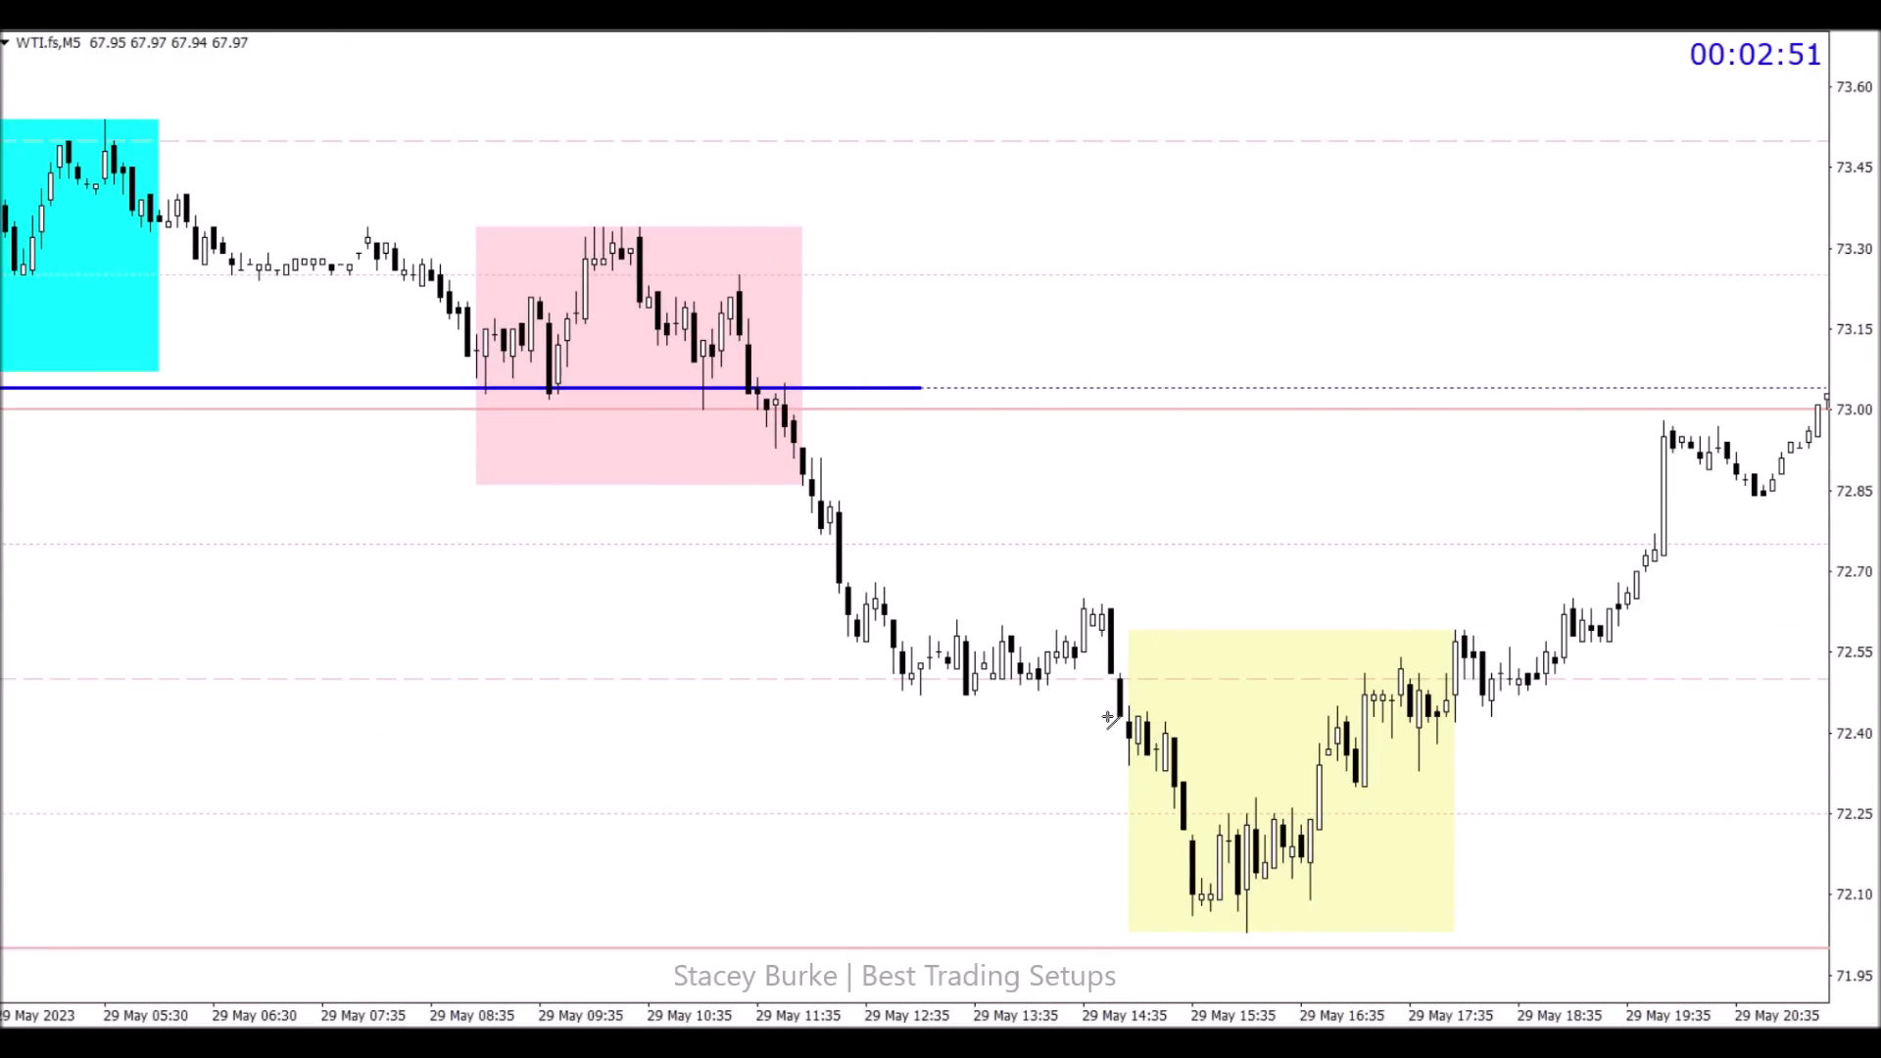
left_click_drag(1105, 718, 1579, 719)
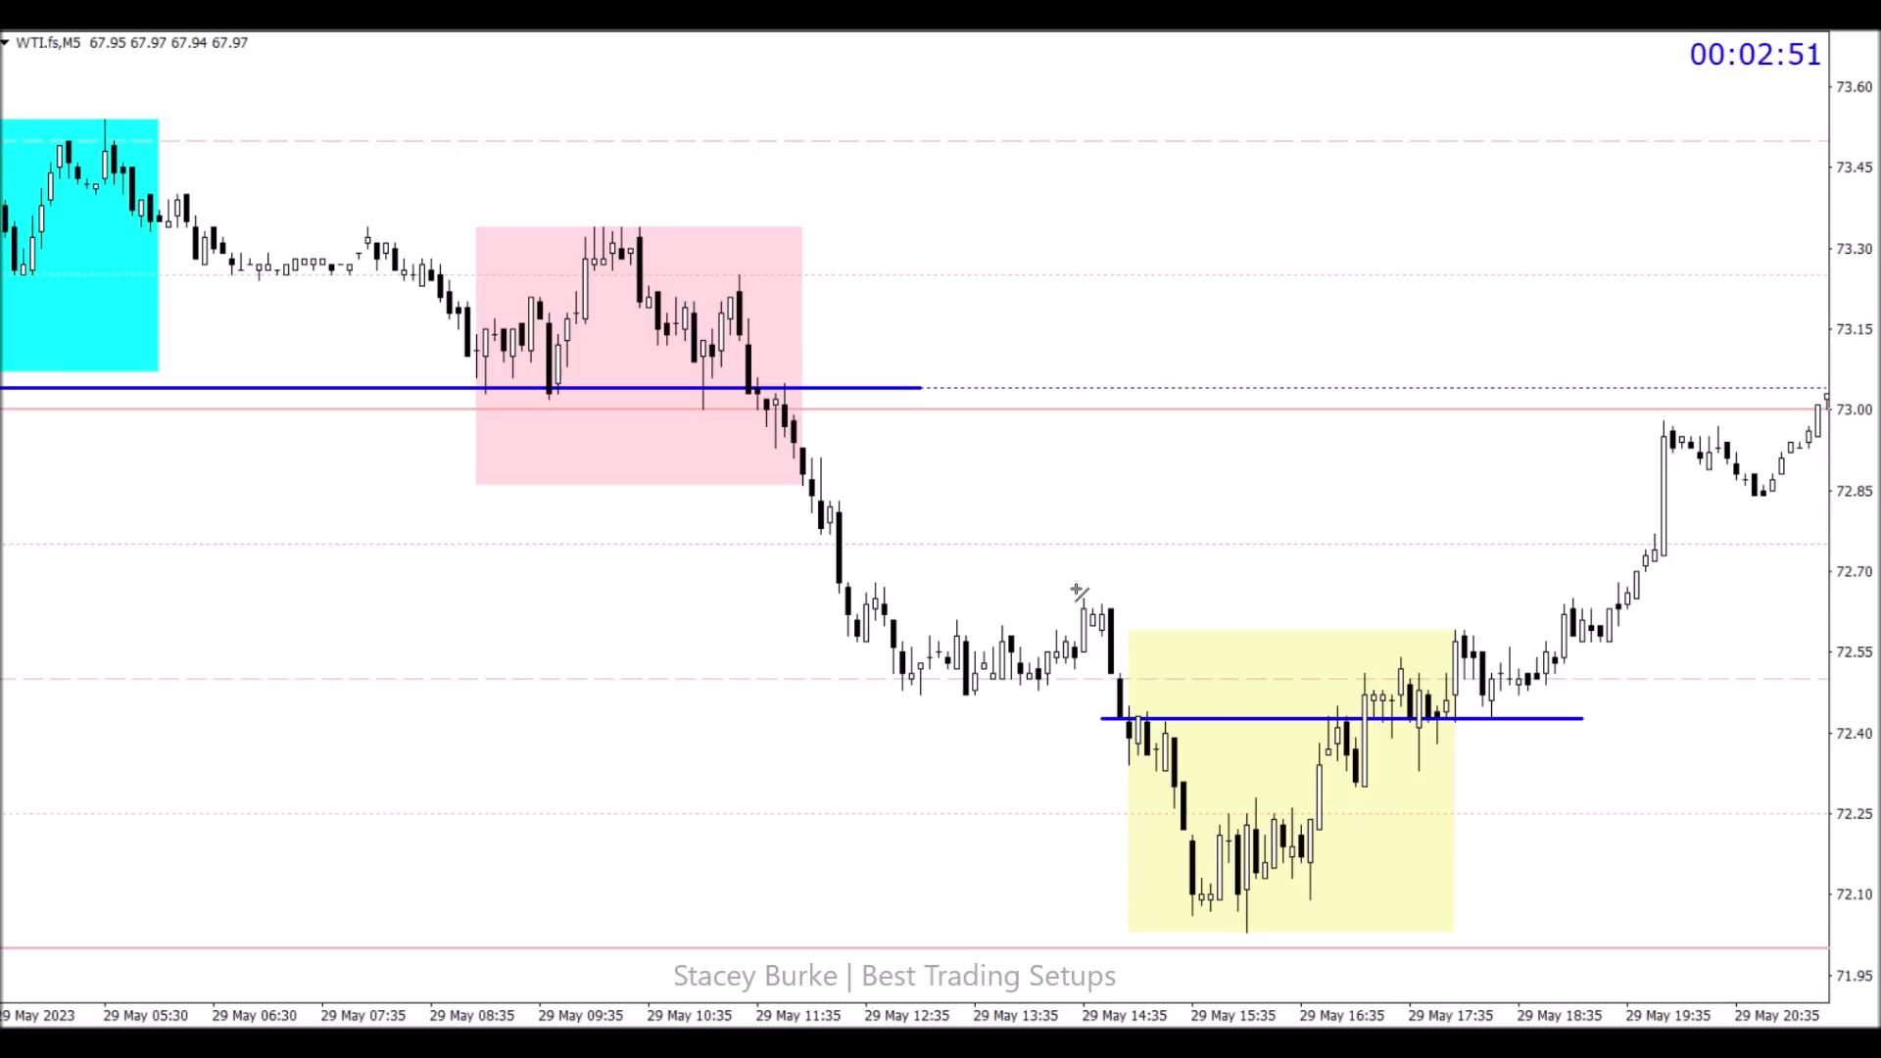
left_click_drag(1075, 591, 1671, 593)
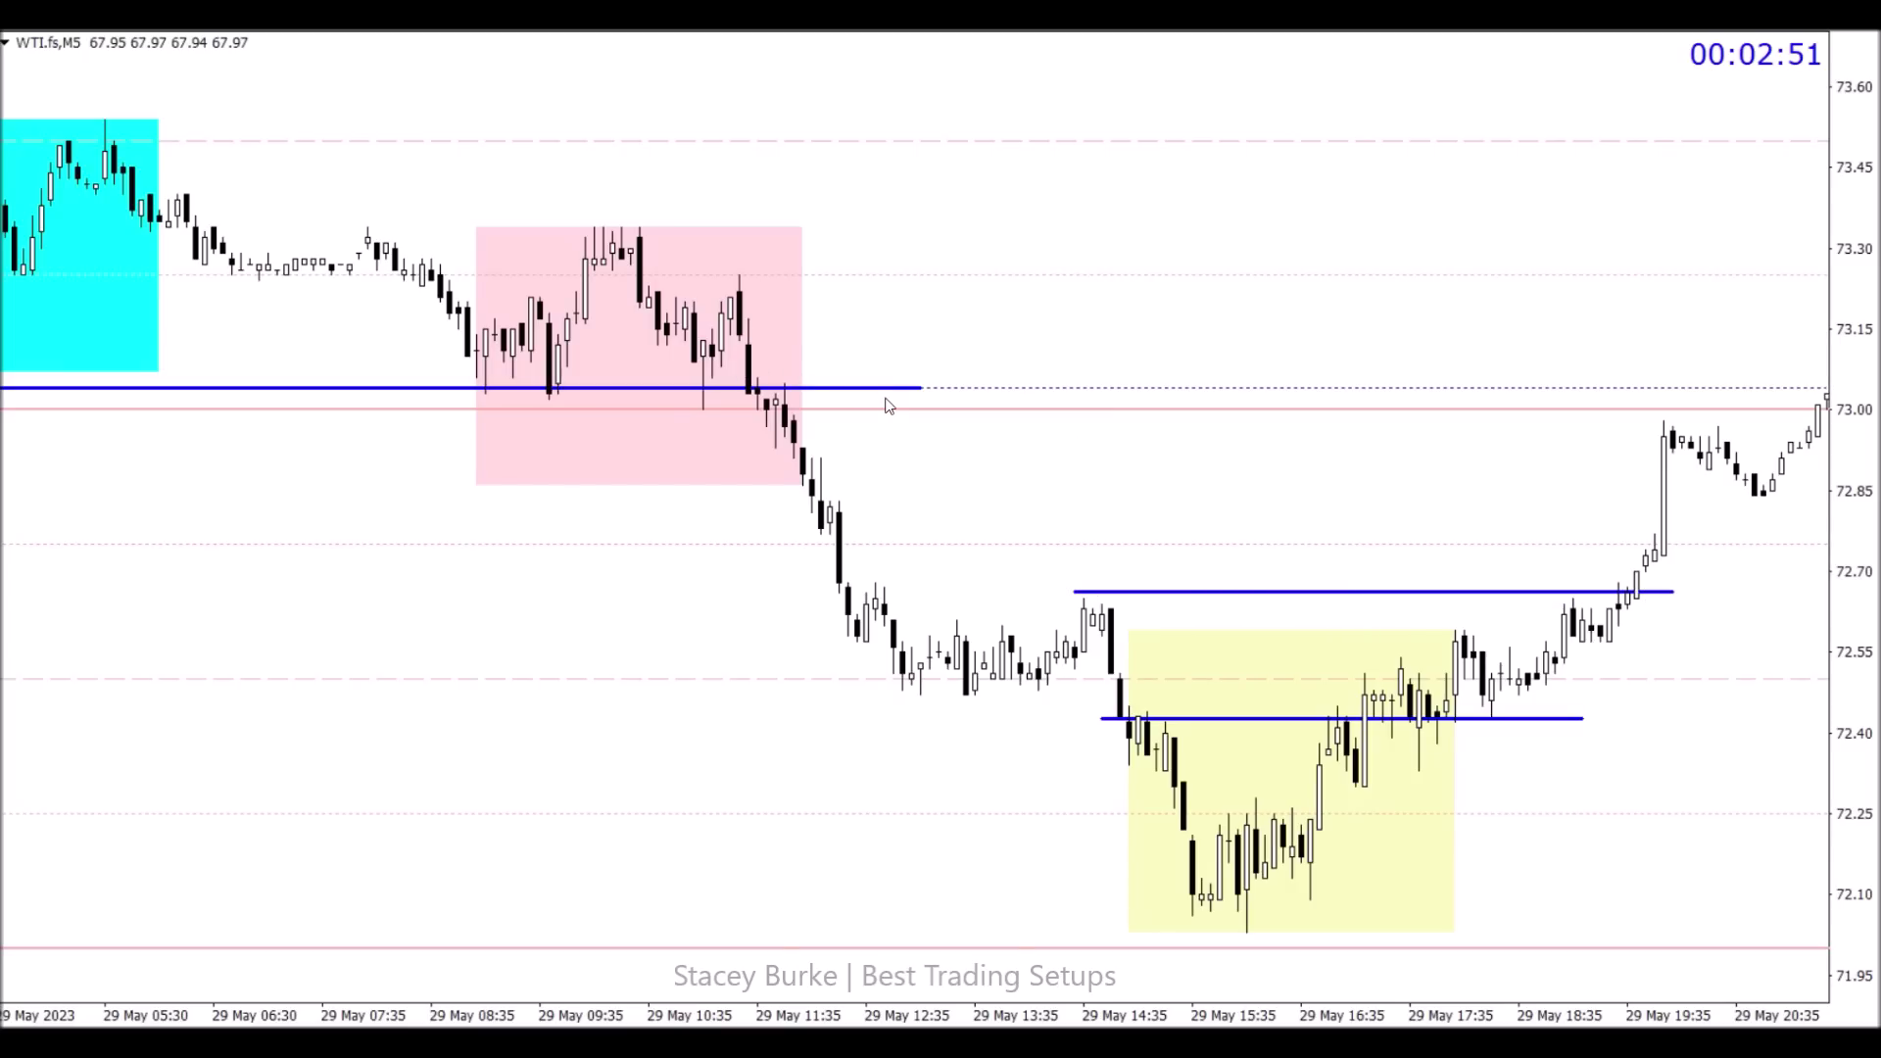
Step: Draw short horizontal lines at about 72.06 and 72.24 inside the 29 May yellow box, marking the consolidation's low and high
scroll(888, 406, "down", 3)
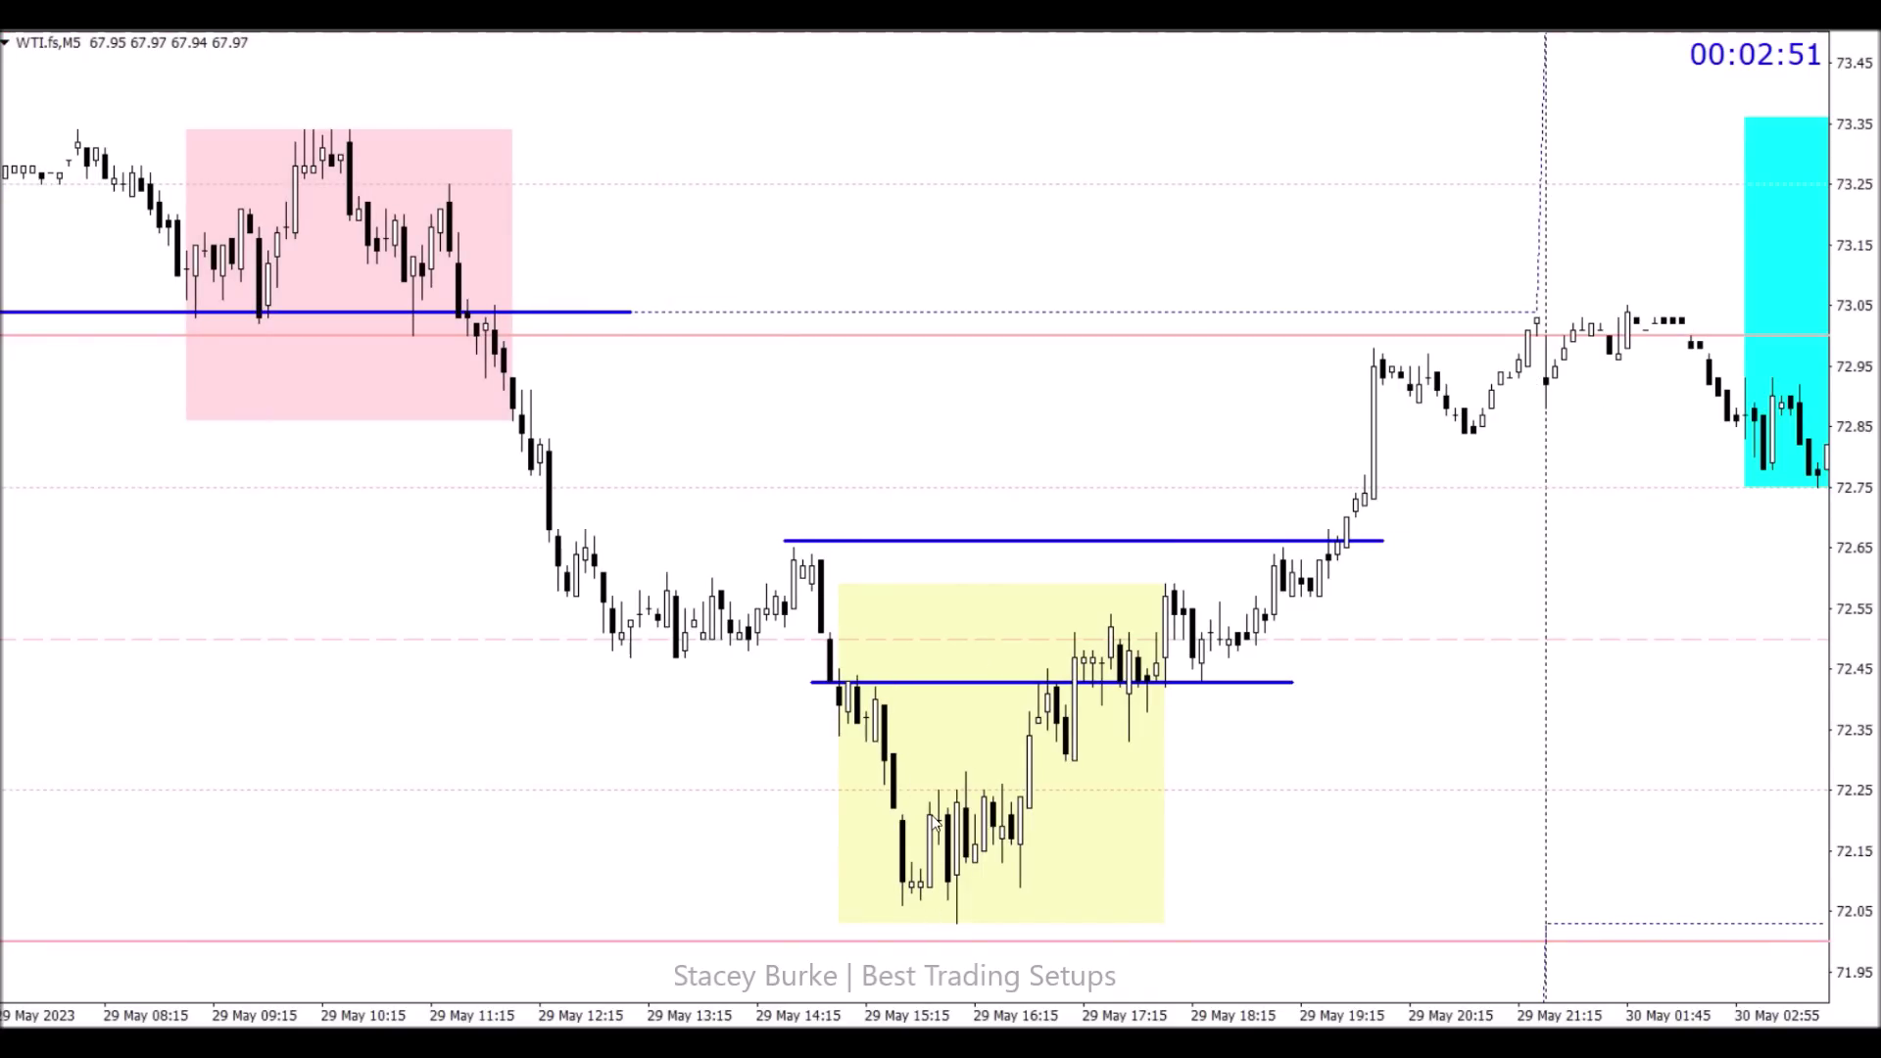
mouse_move(936, 823)
left_click_drag(901, 907, 1111, 907)
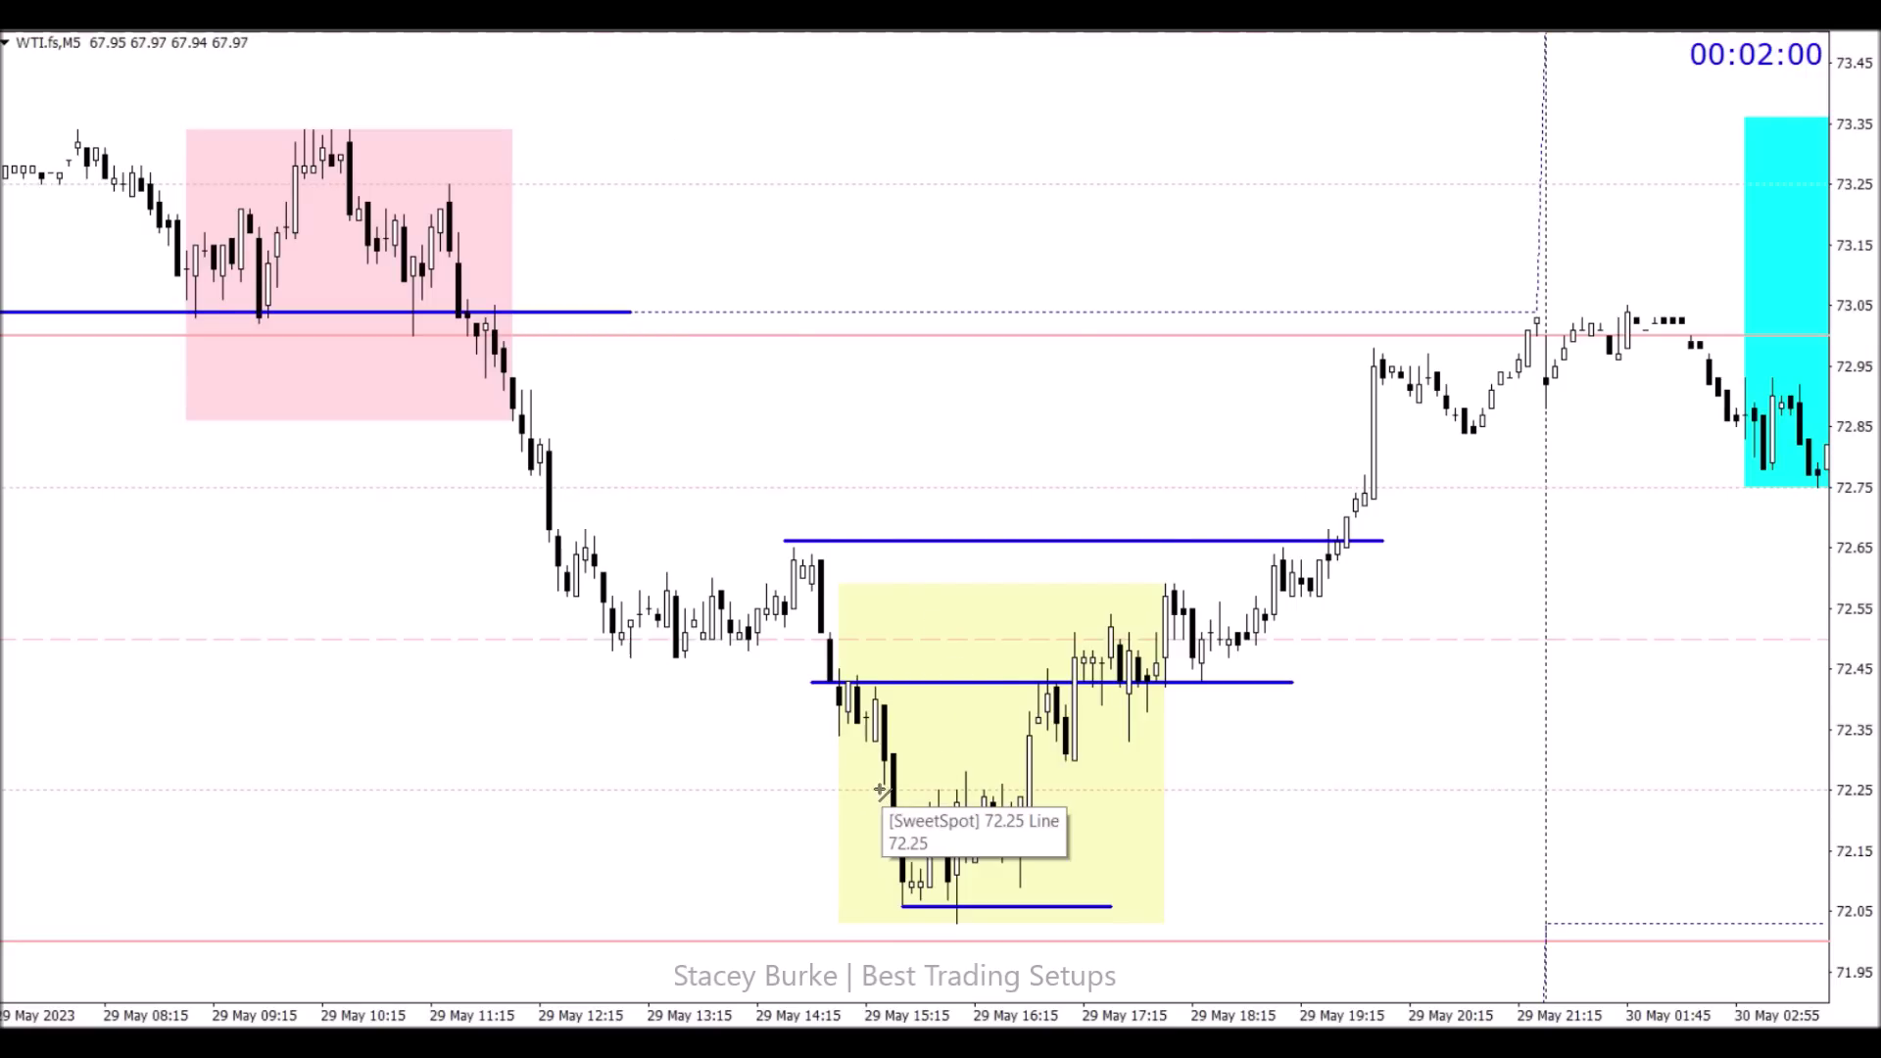
left_click_drag(873, 796, 1057, 797)
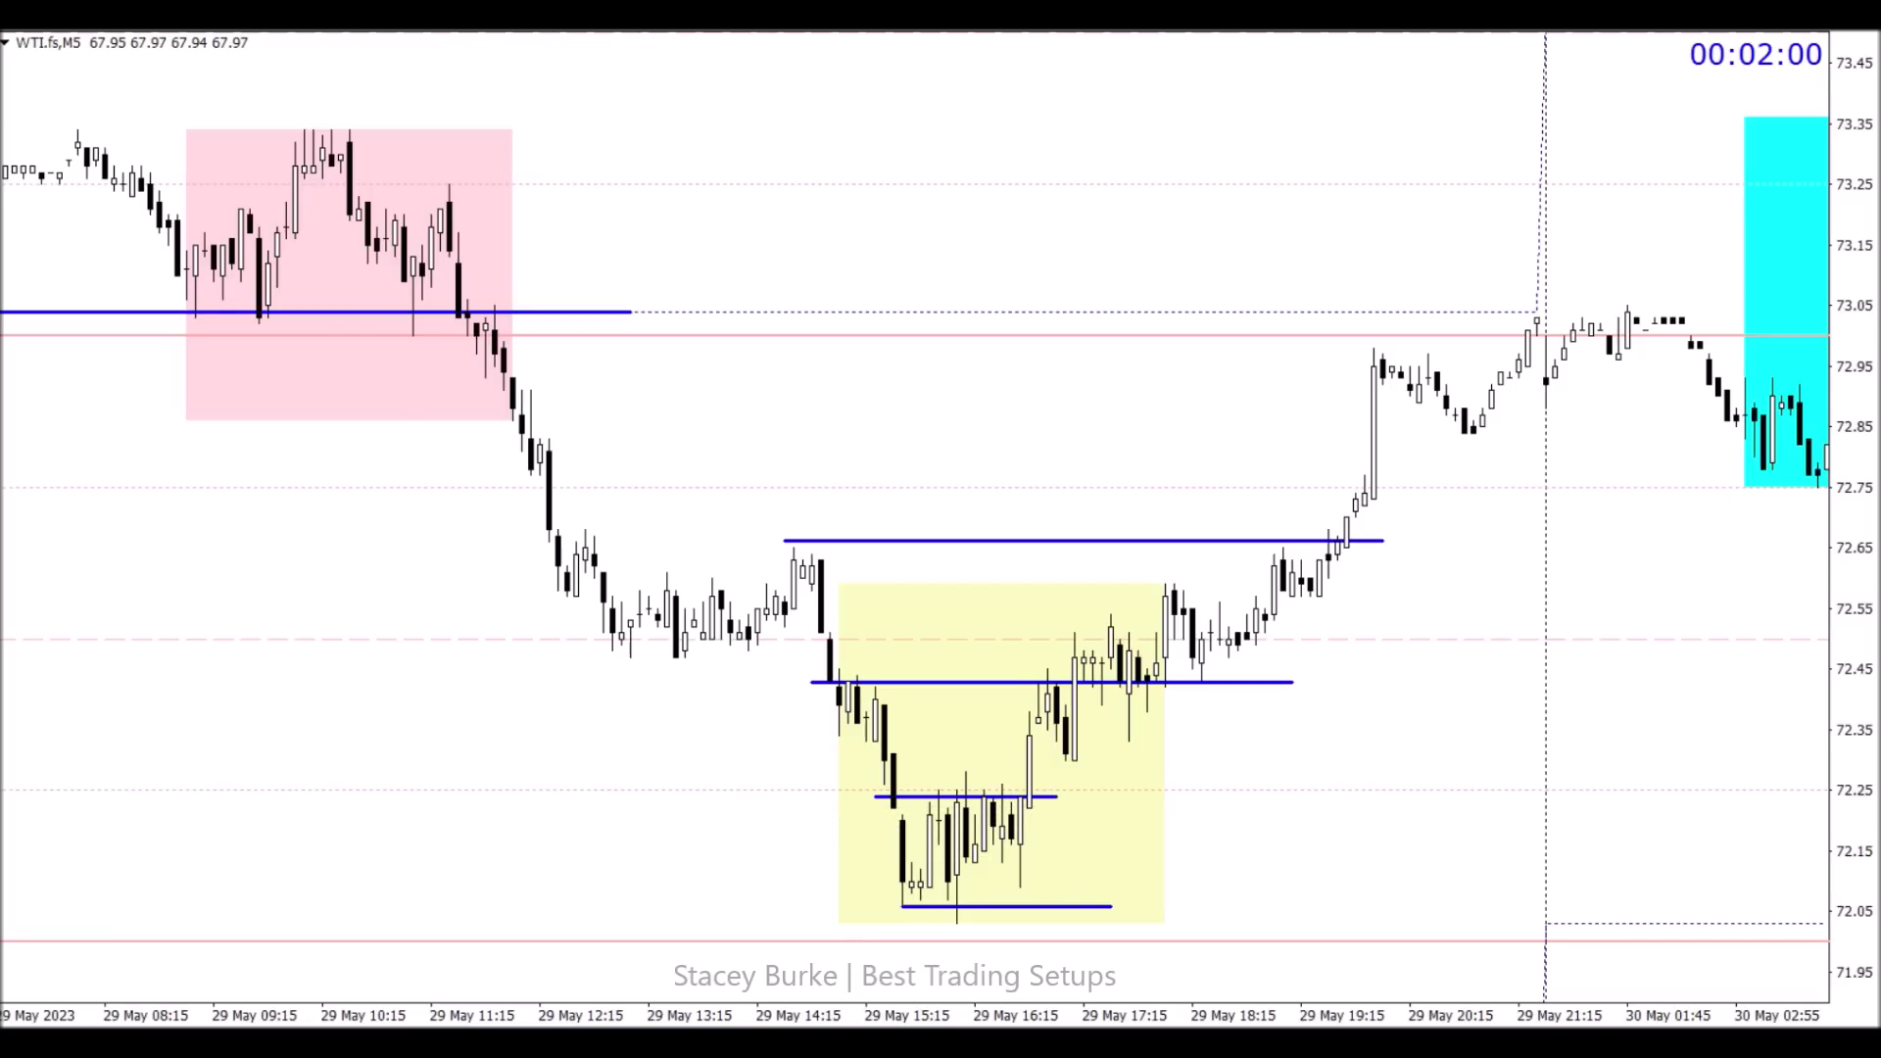
Step: Add a red 20-period exponential Moving Average to the WTI chart
key("alt+i")
left_click(509, 284)
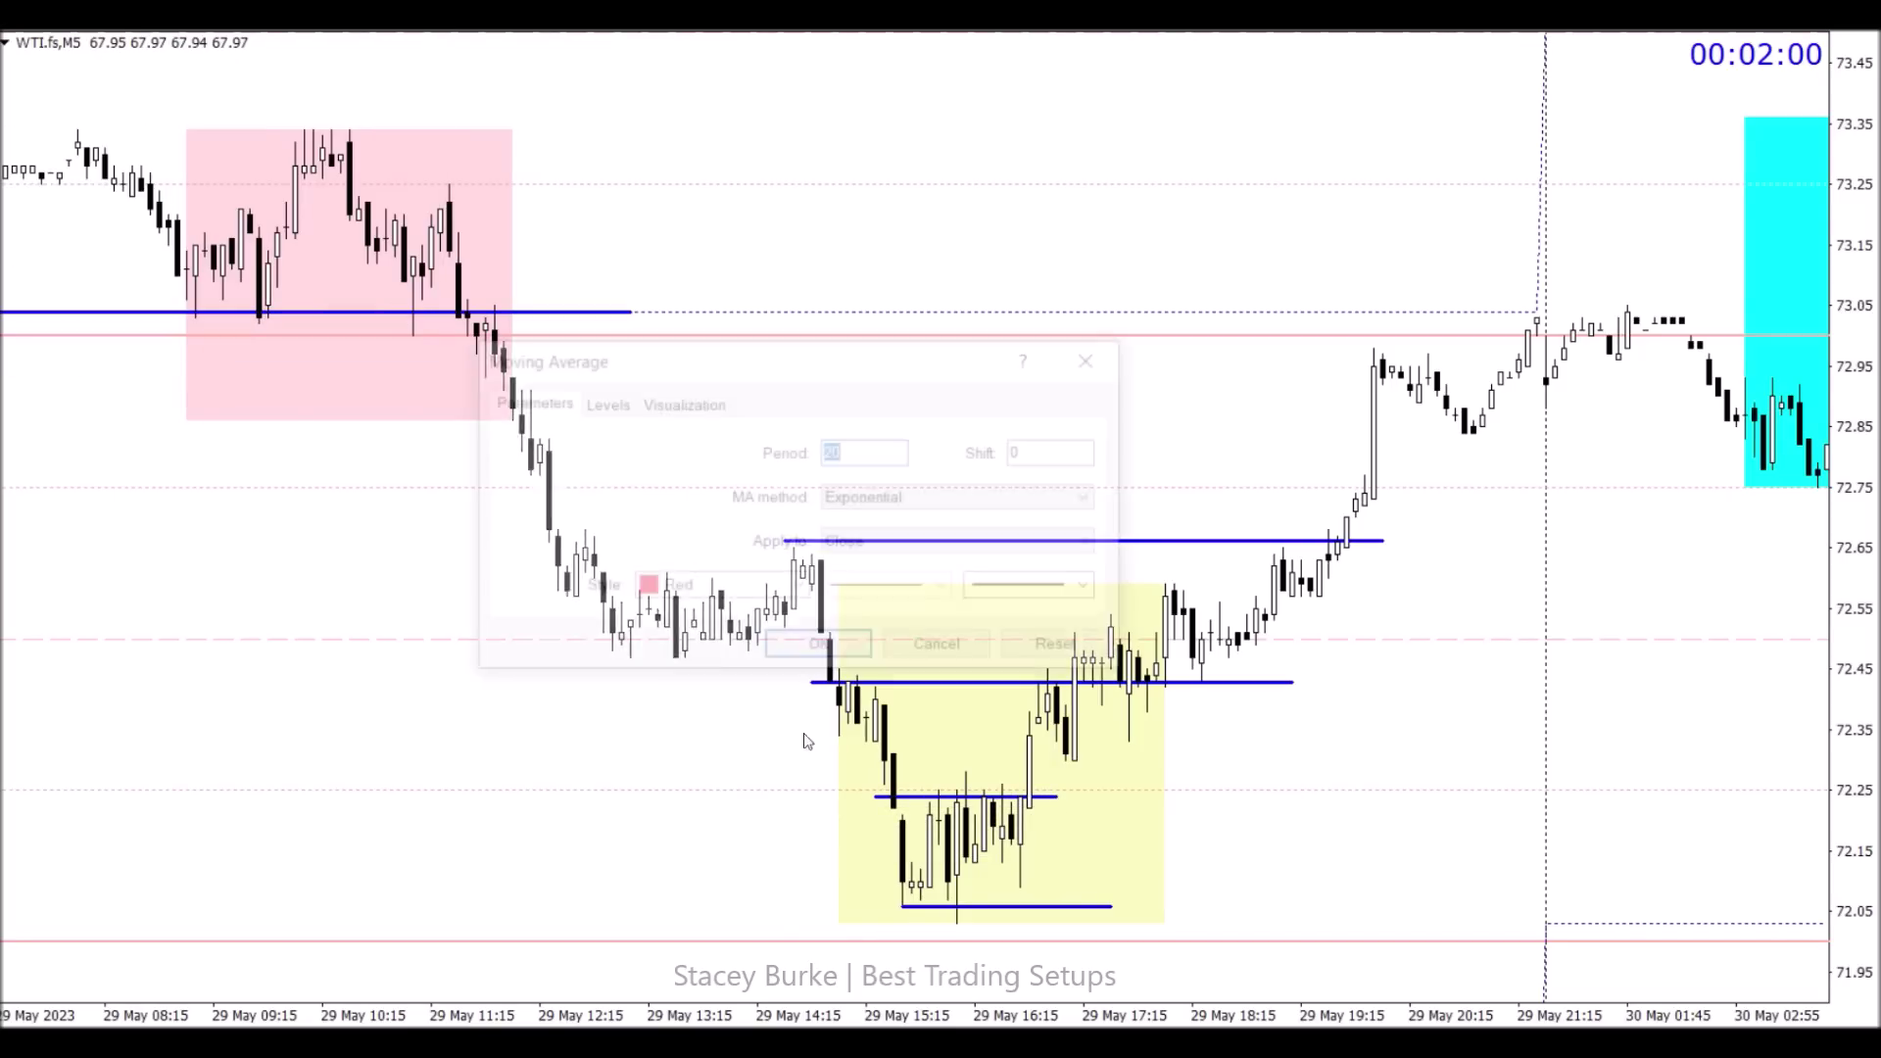
left_click(792, 657)
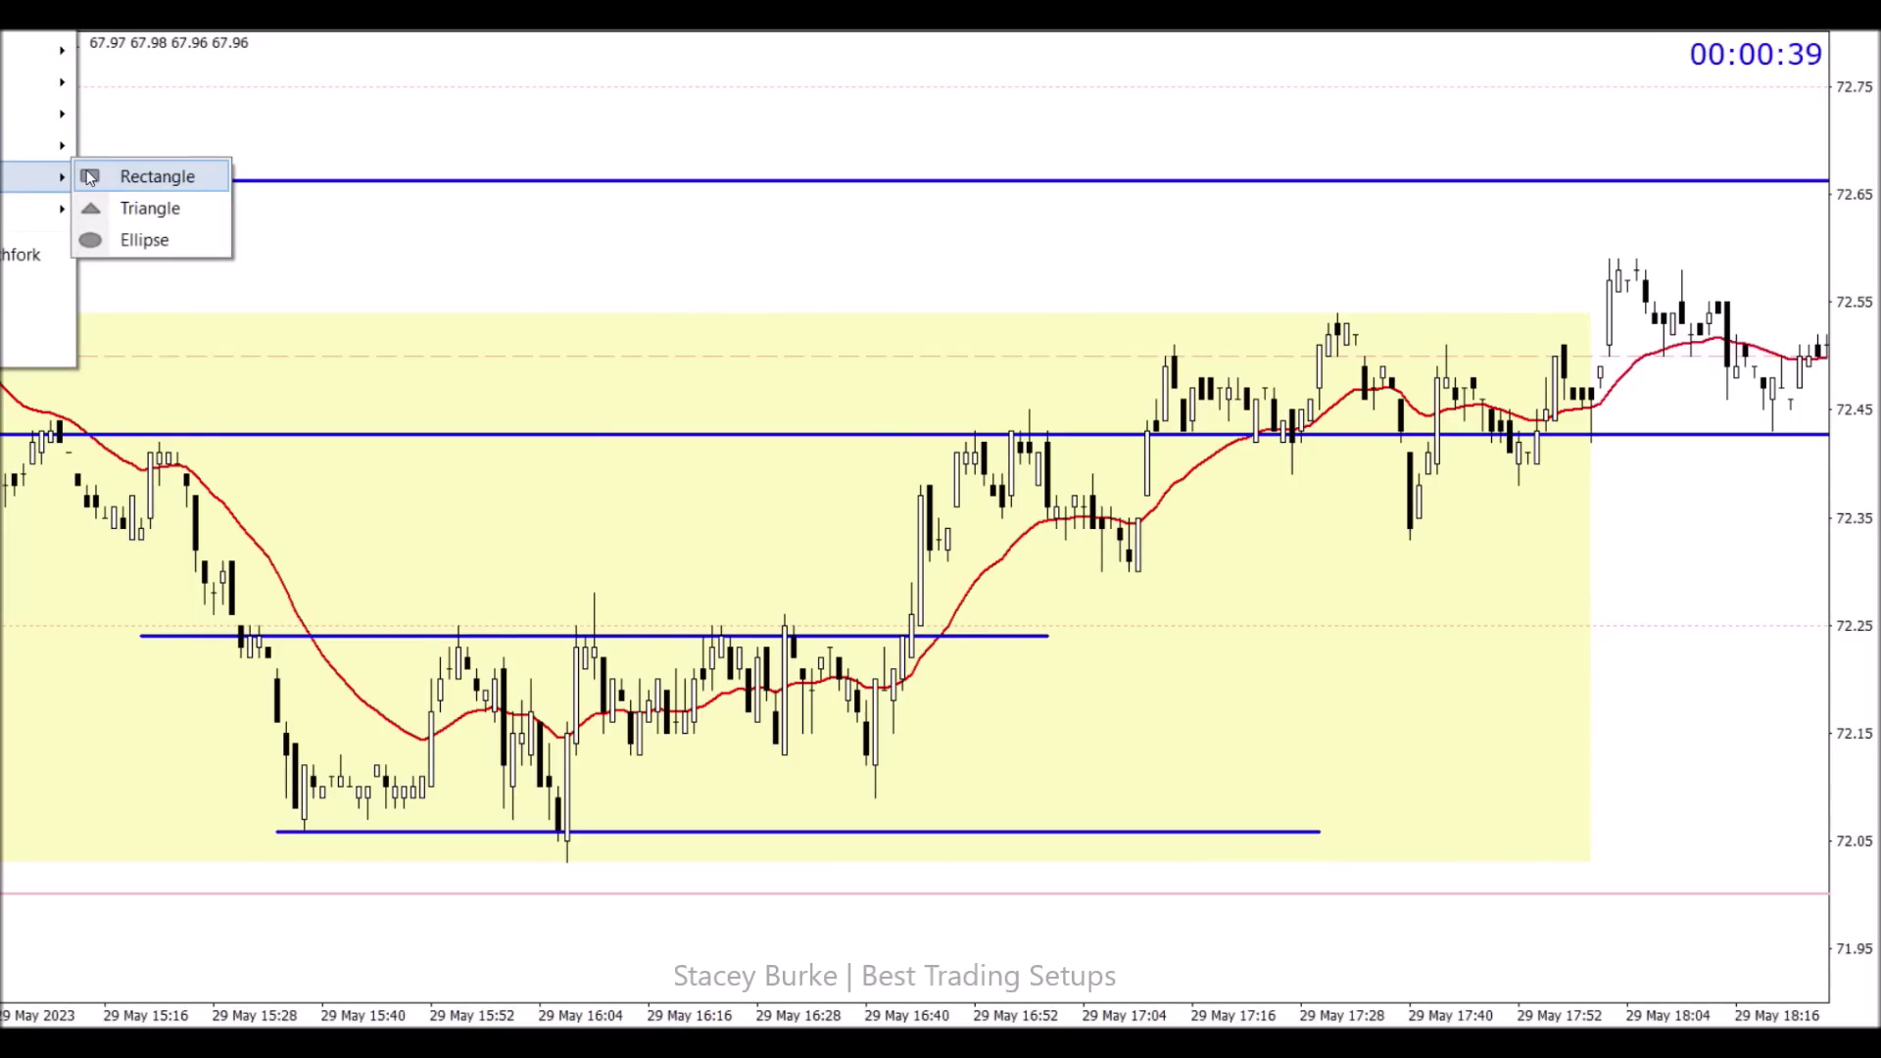
Step: On the M1 chart, draw a small green rectangle just under the 72.24 line at the 29 May breakout around 16:45
left_click(89, 176)
left_click_drag(893, 637, 948, 663)
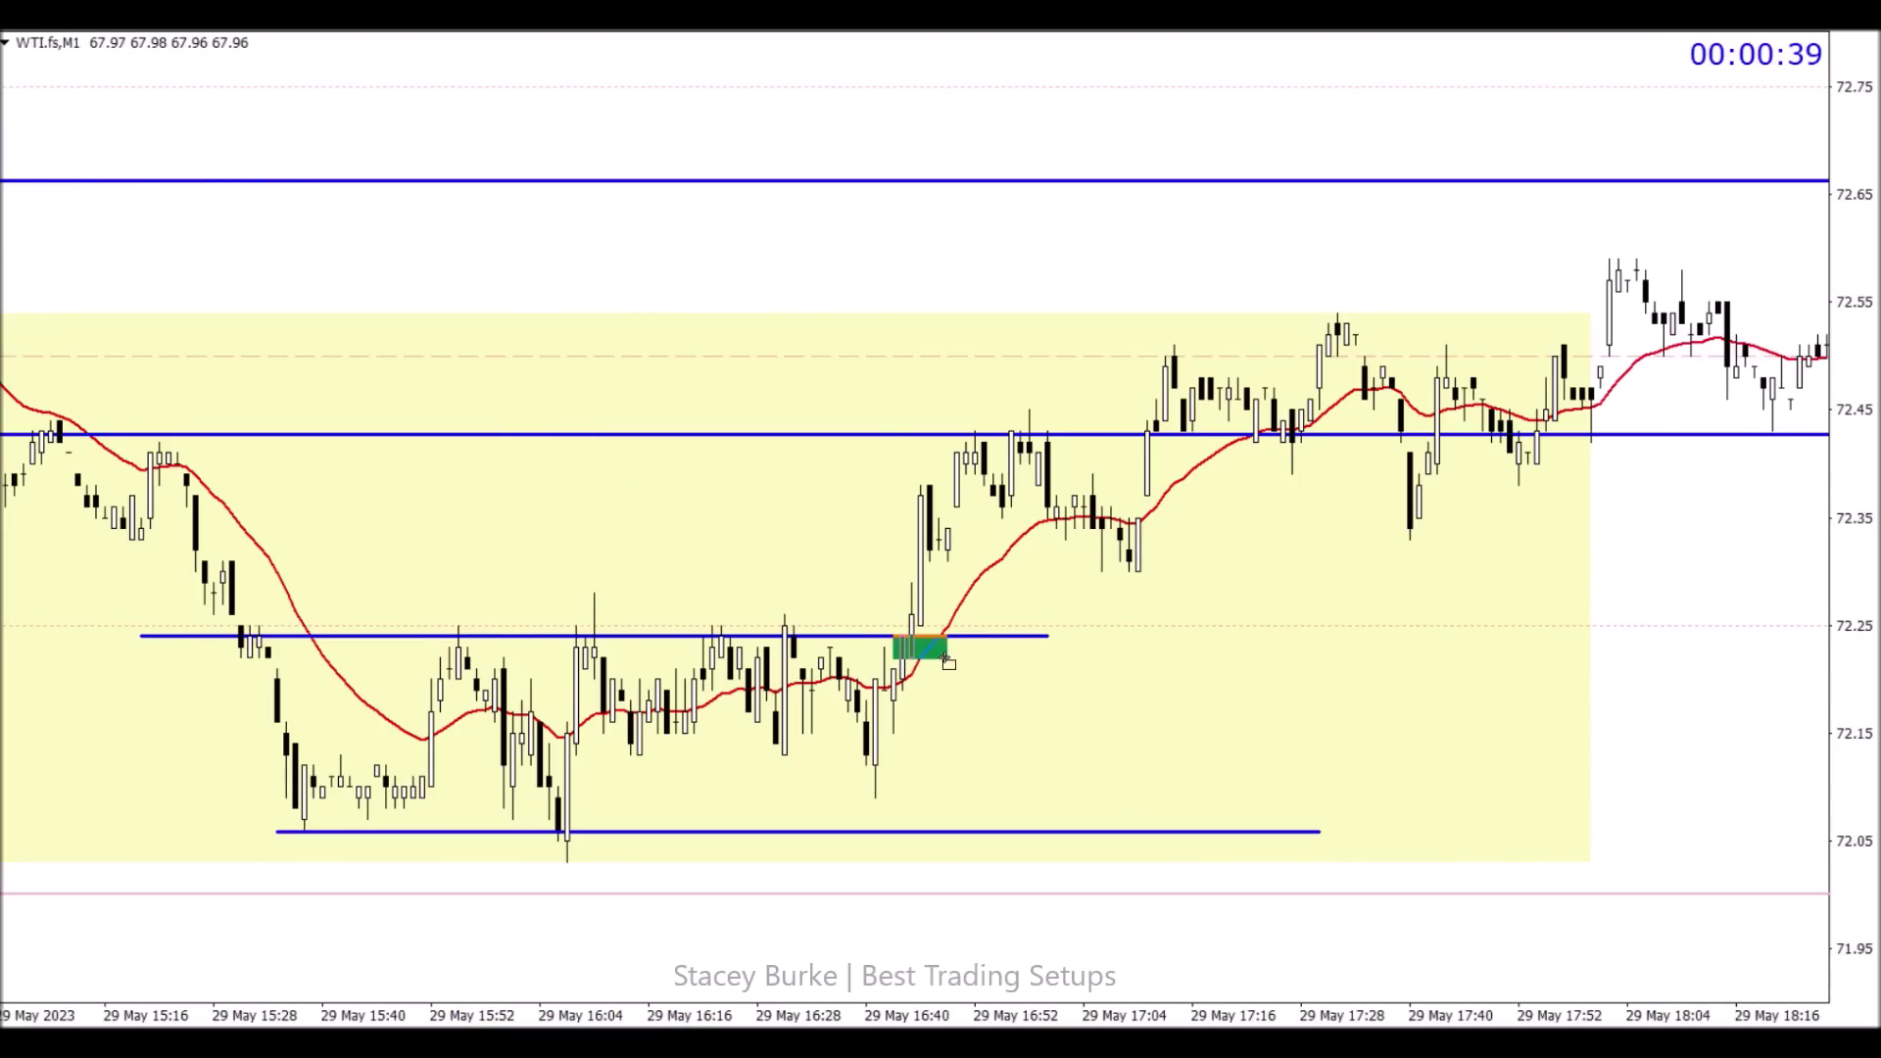
double_click(891, 662)
mouse_move(907, 692)
key("minus")
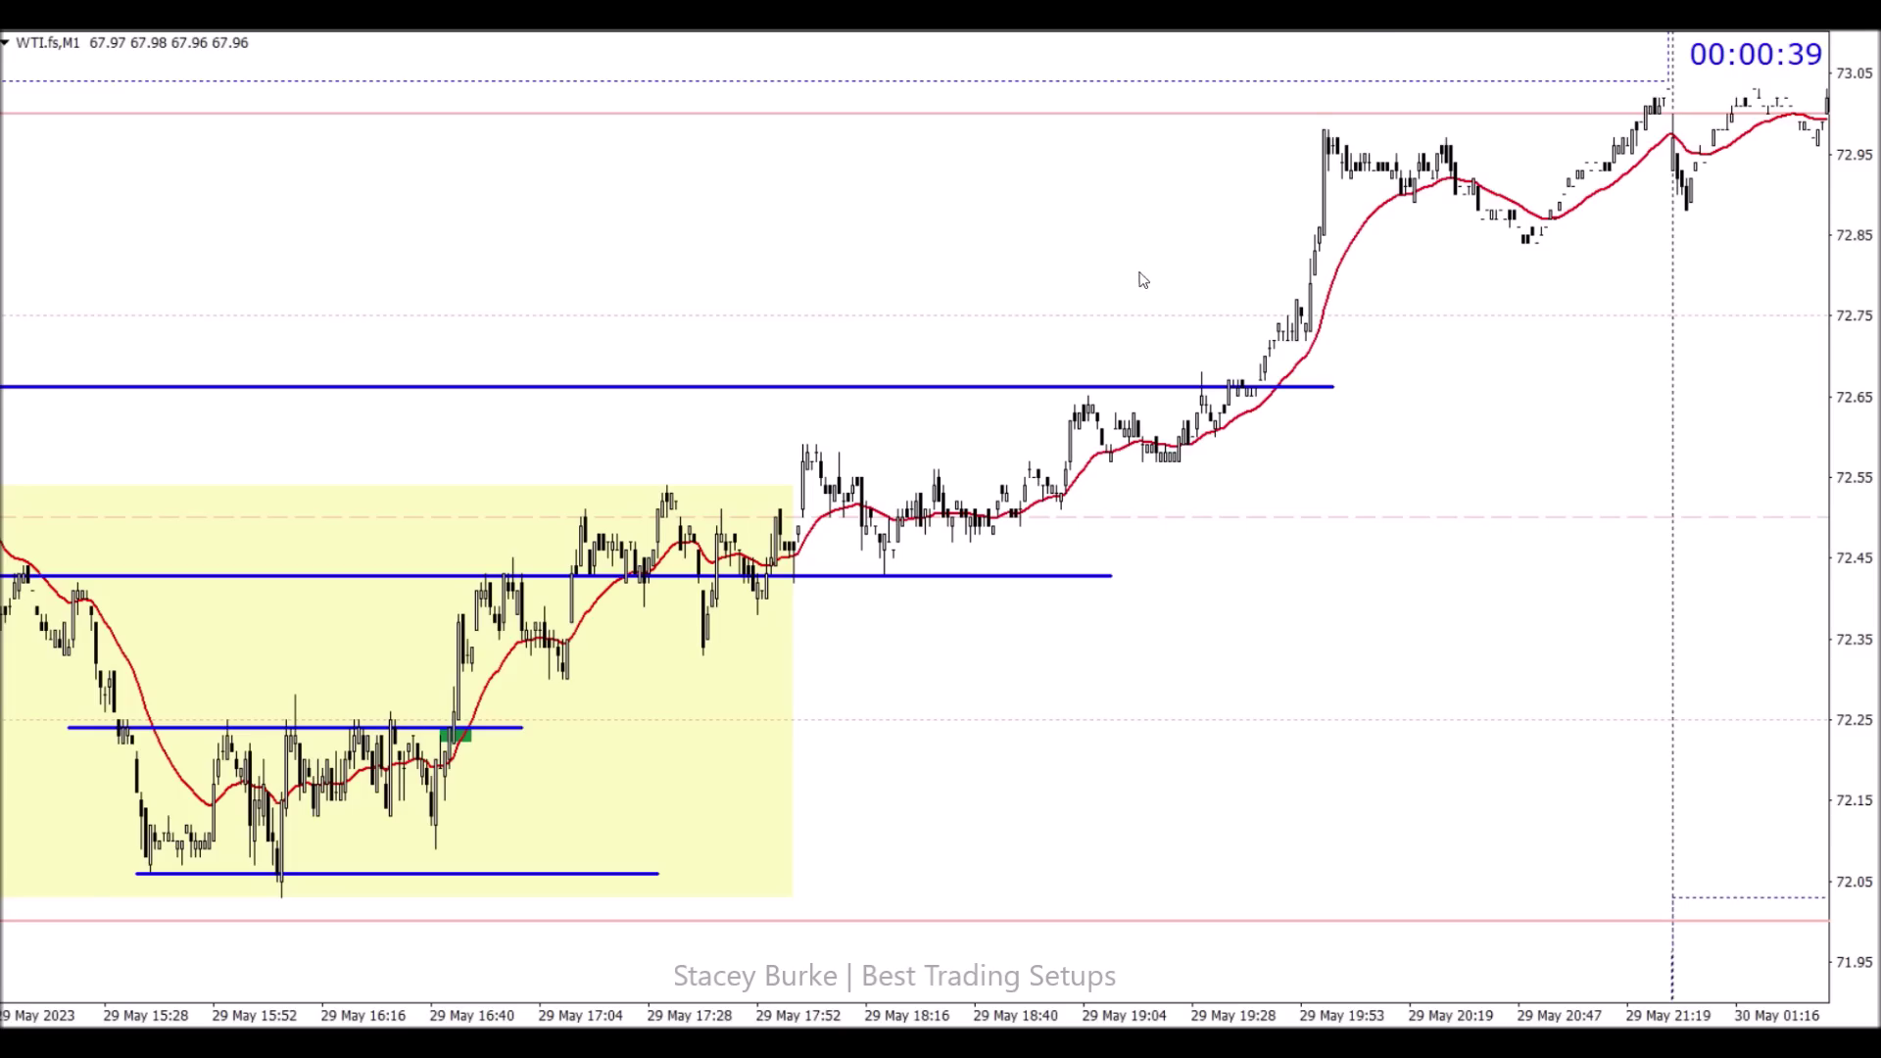
Step: On the M15 chart, delete the 72.43 line through the 29 May yellow box and draw lines at about 72.46 and 72.30 after the 30 May drop
scroll(1140, 283, "left", 3)
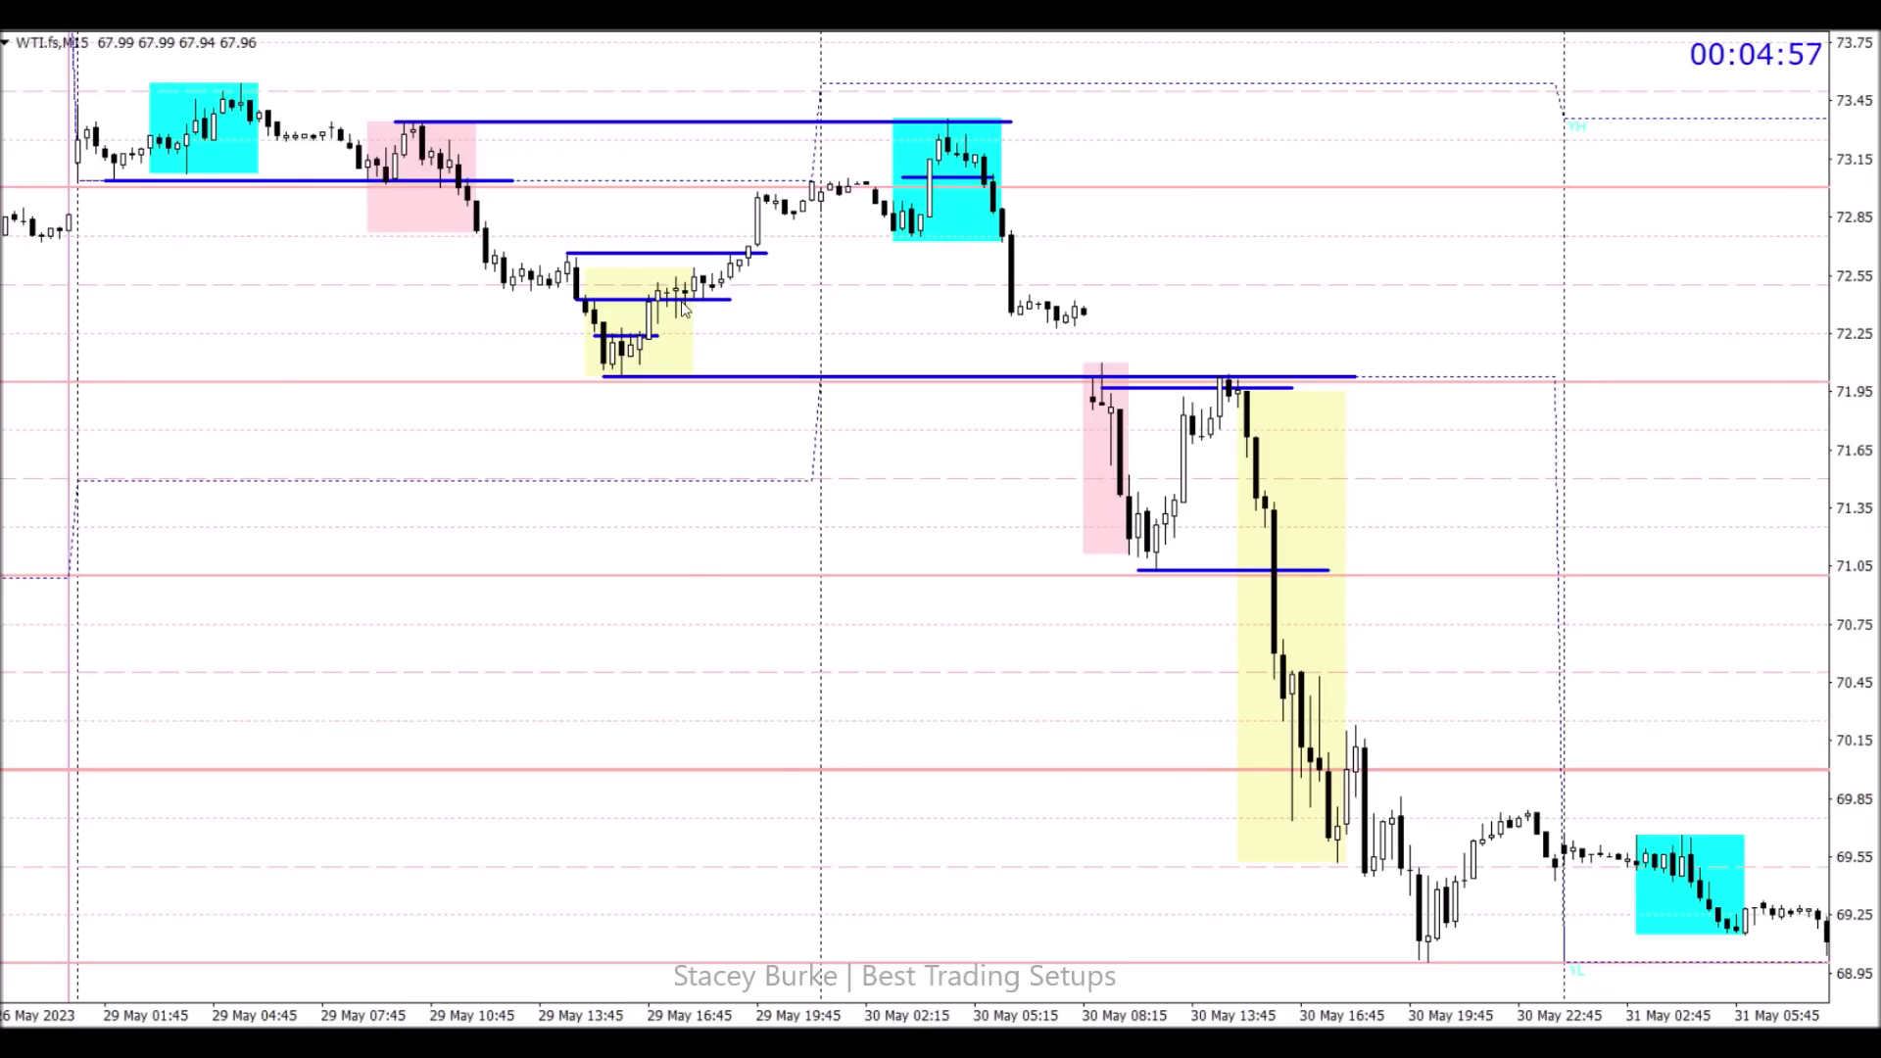
double_click(679, 300)
key("Delete")
left_click_drag(1001, 293, 1116, 292)
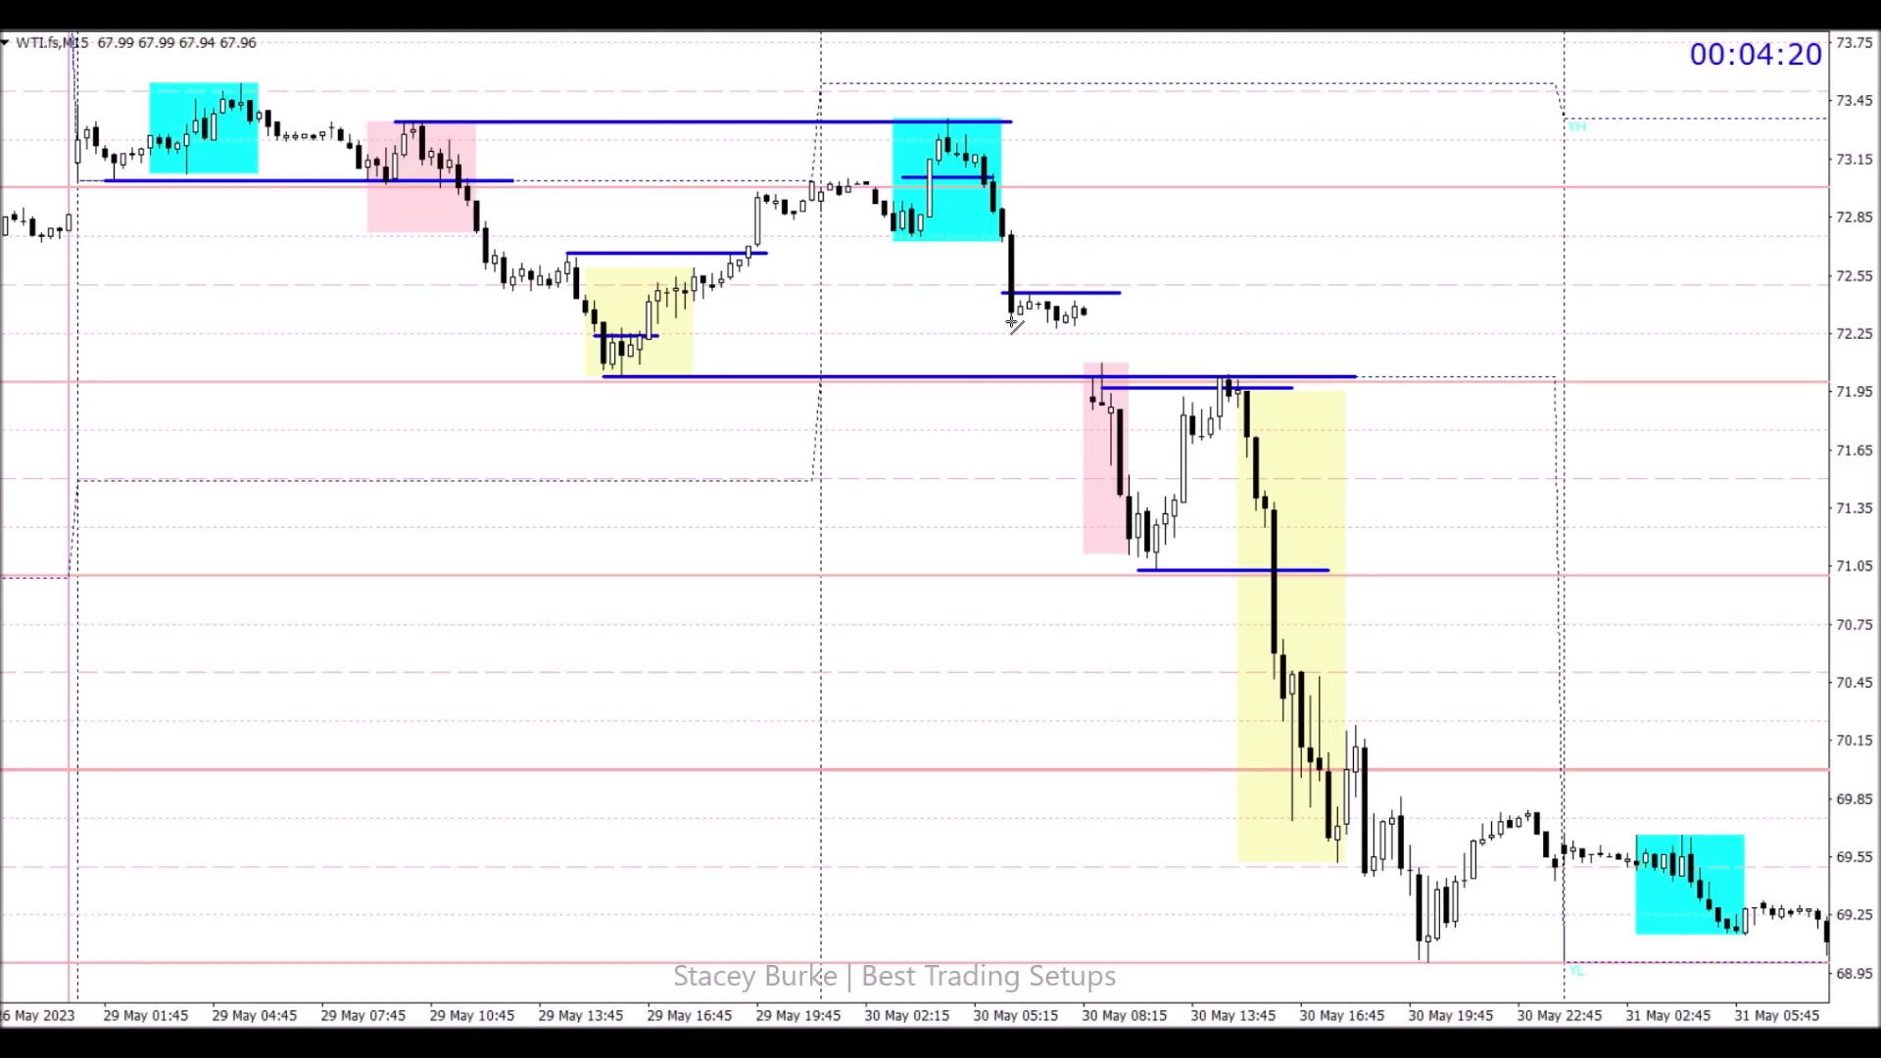
left_click_drag(1012, 324, 1137, 324)
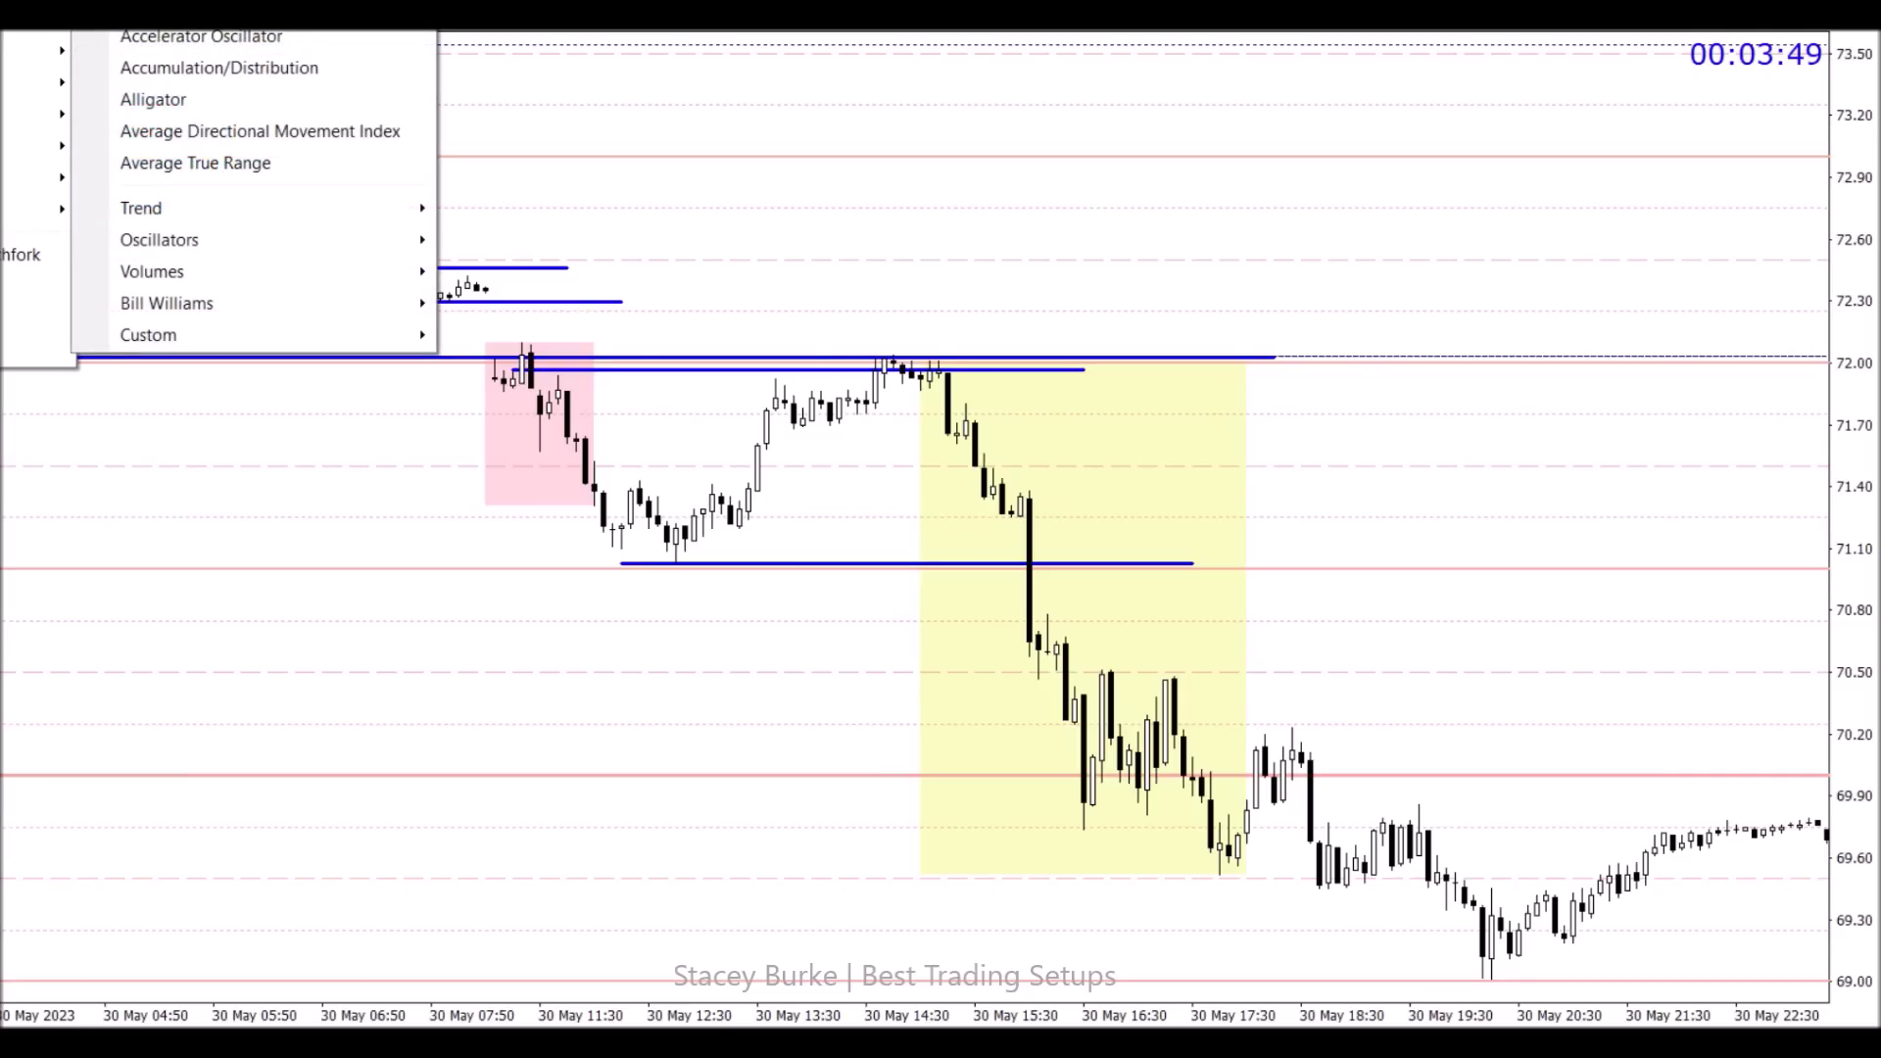
Step: Add a Moving Average to the WTI M5 chart showing the 30 May sell-off
left_click(218, 32)
left_click(805, 638)
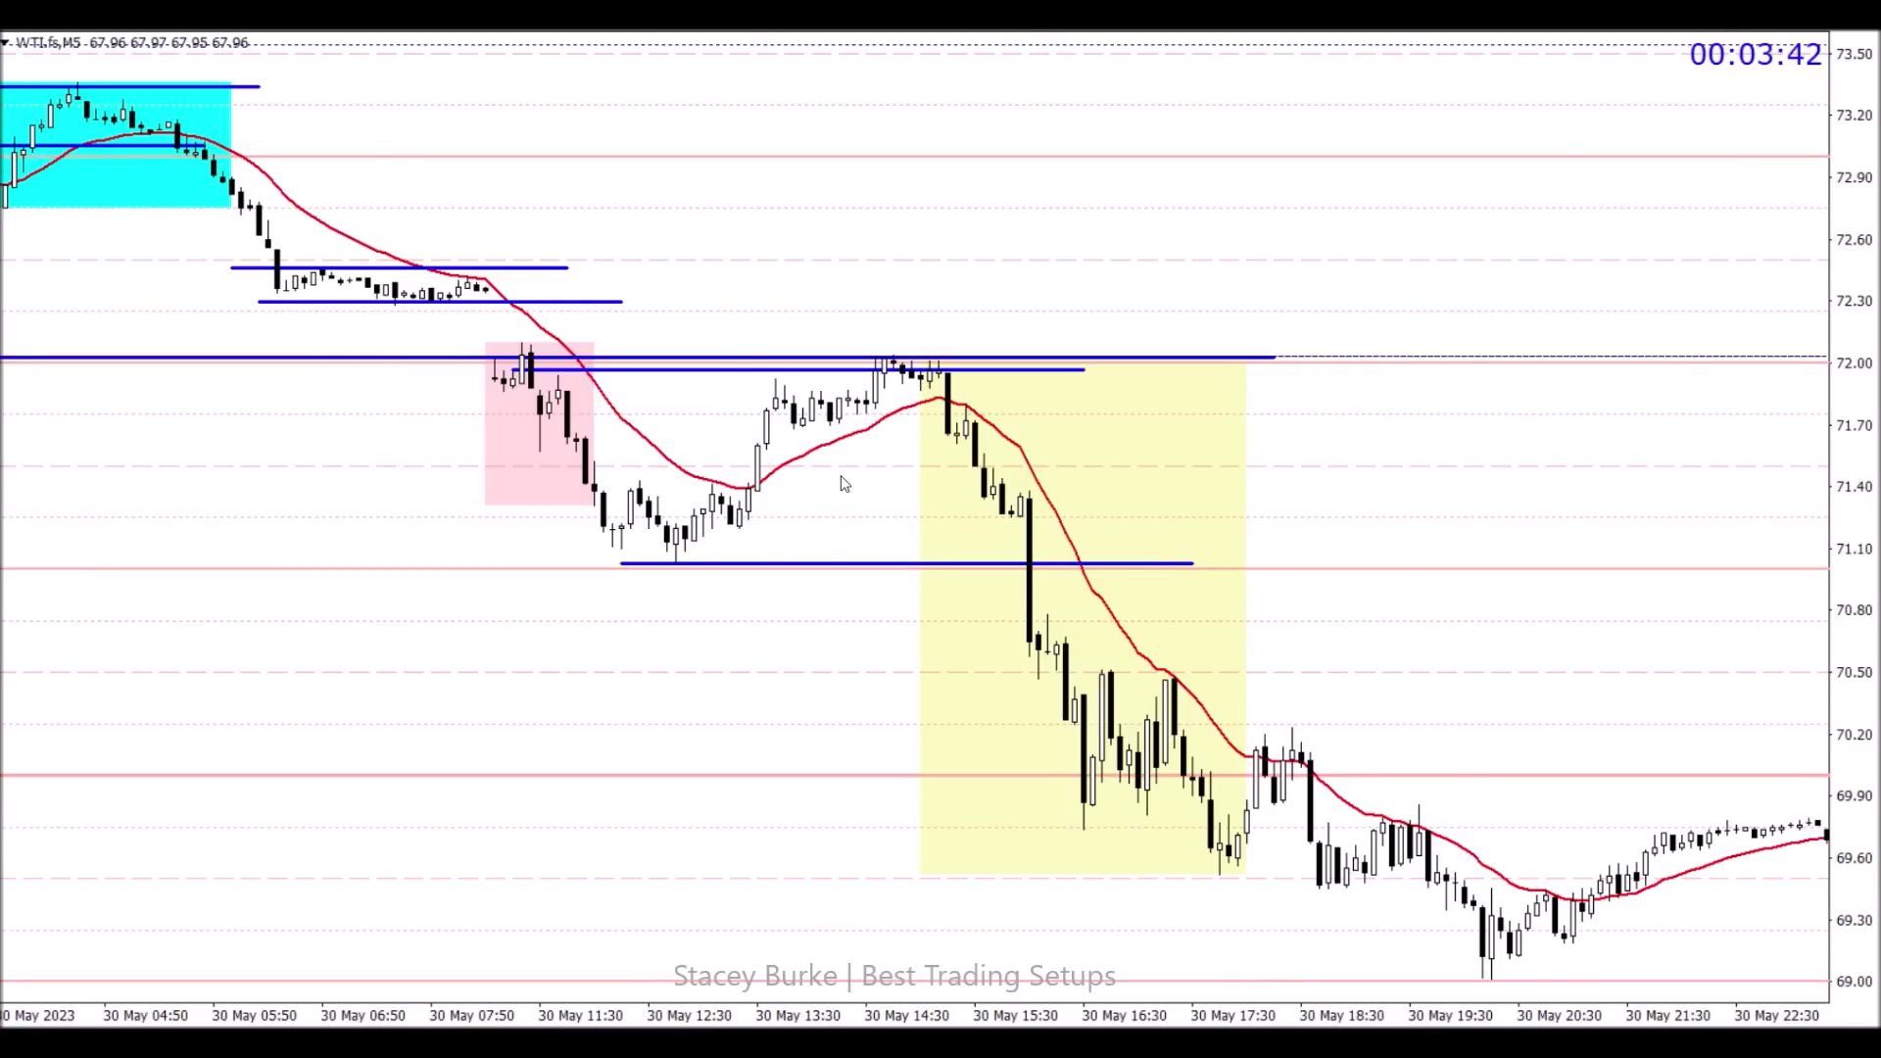
Step: On the M15 chart, draw lines at about 69.79 and 68.98 from the late 30 May high and low past the 31 May pink box
scroll(844, 483, "up", 3)
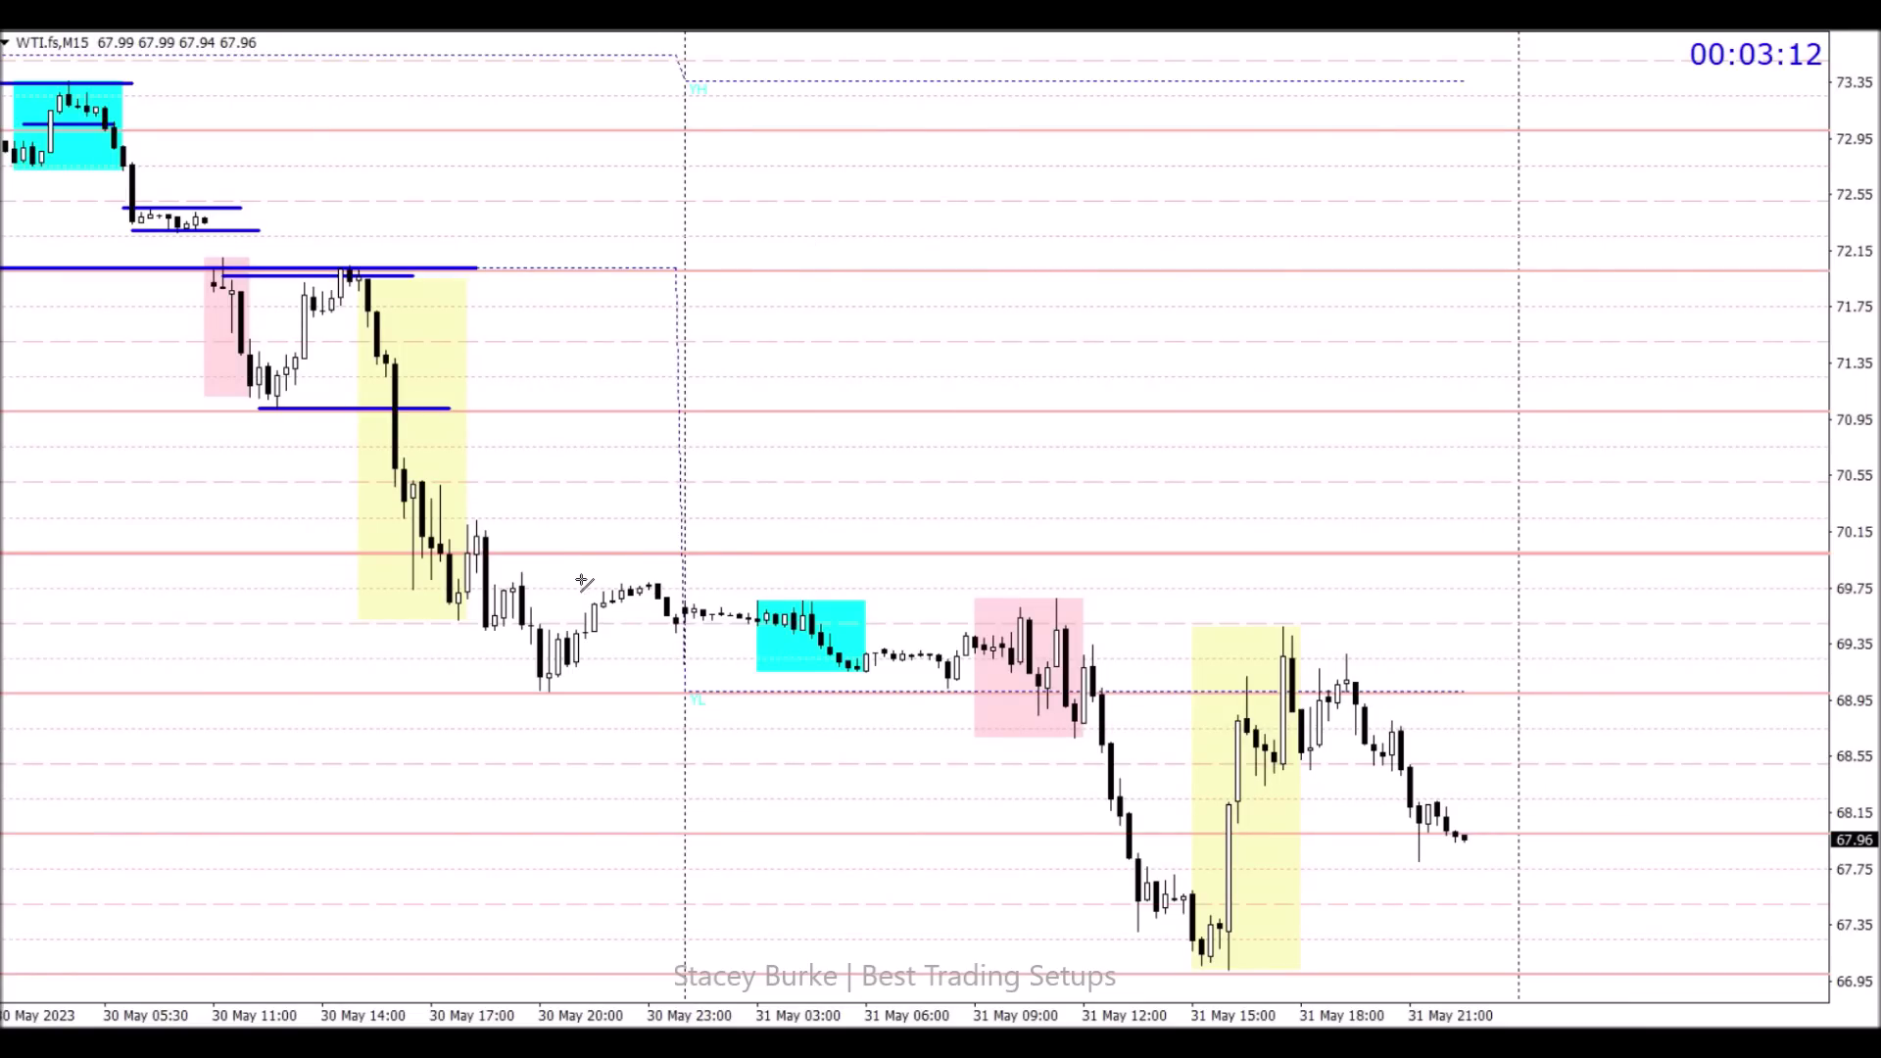
mouse_move(585, 582)
left_mouse_down()
mouse_move(948, 565)
mouse_move(1139, 582)
left_mouse_up()
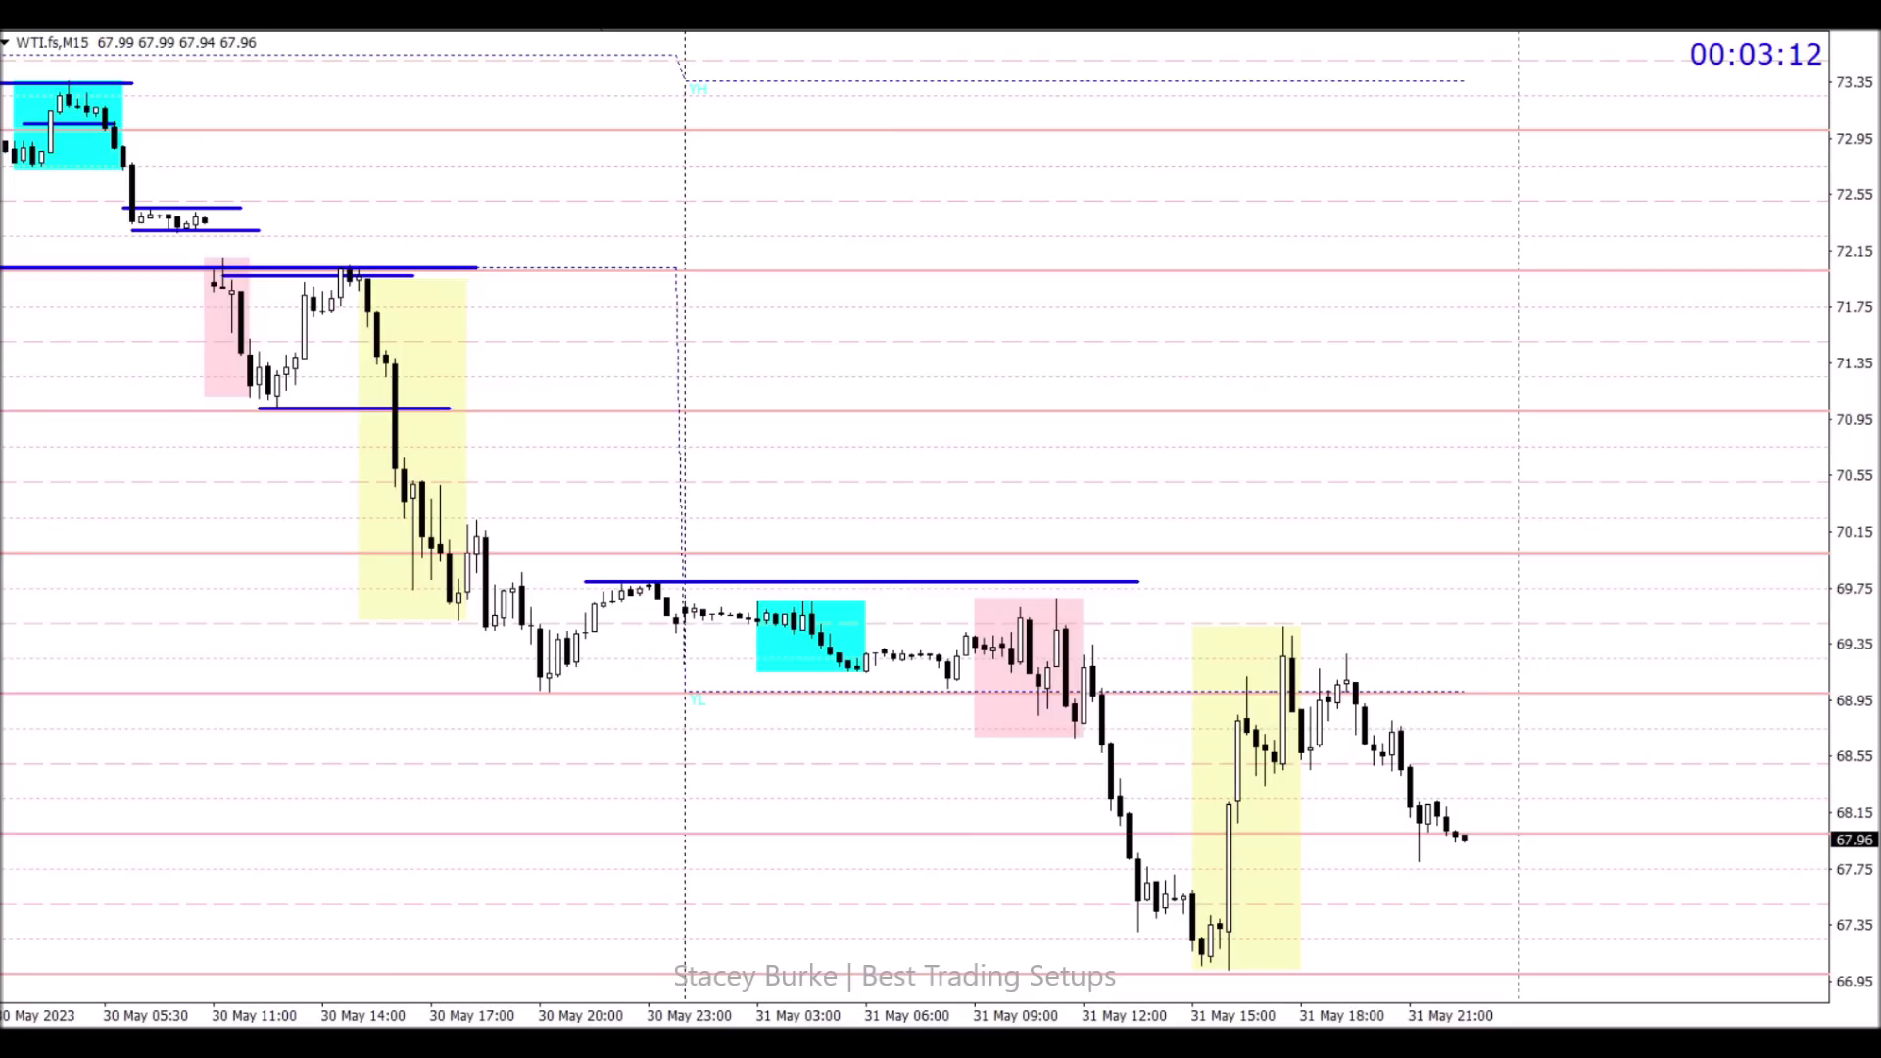
left_click_drag(532, 695, 1139, 696)
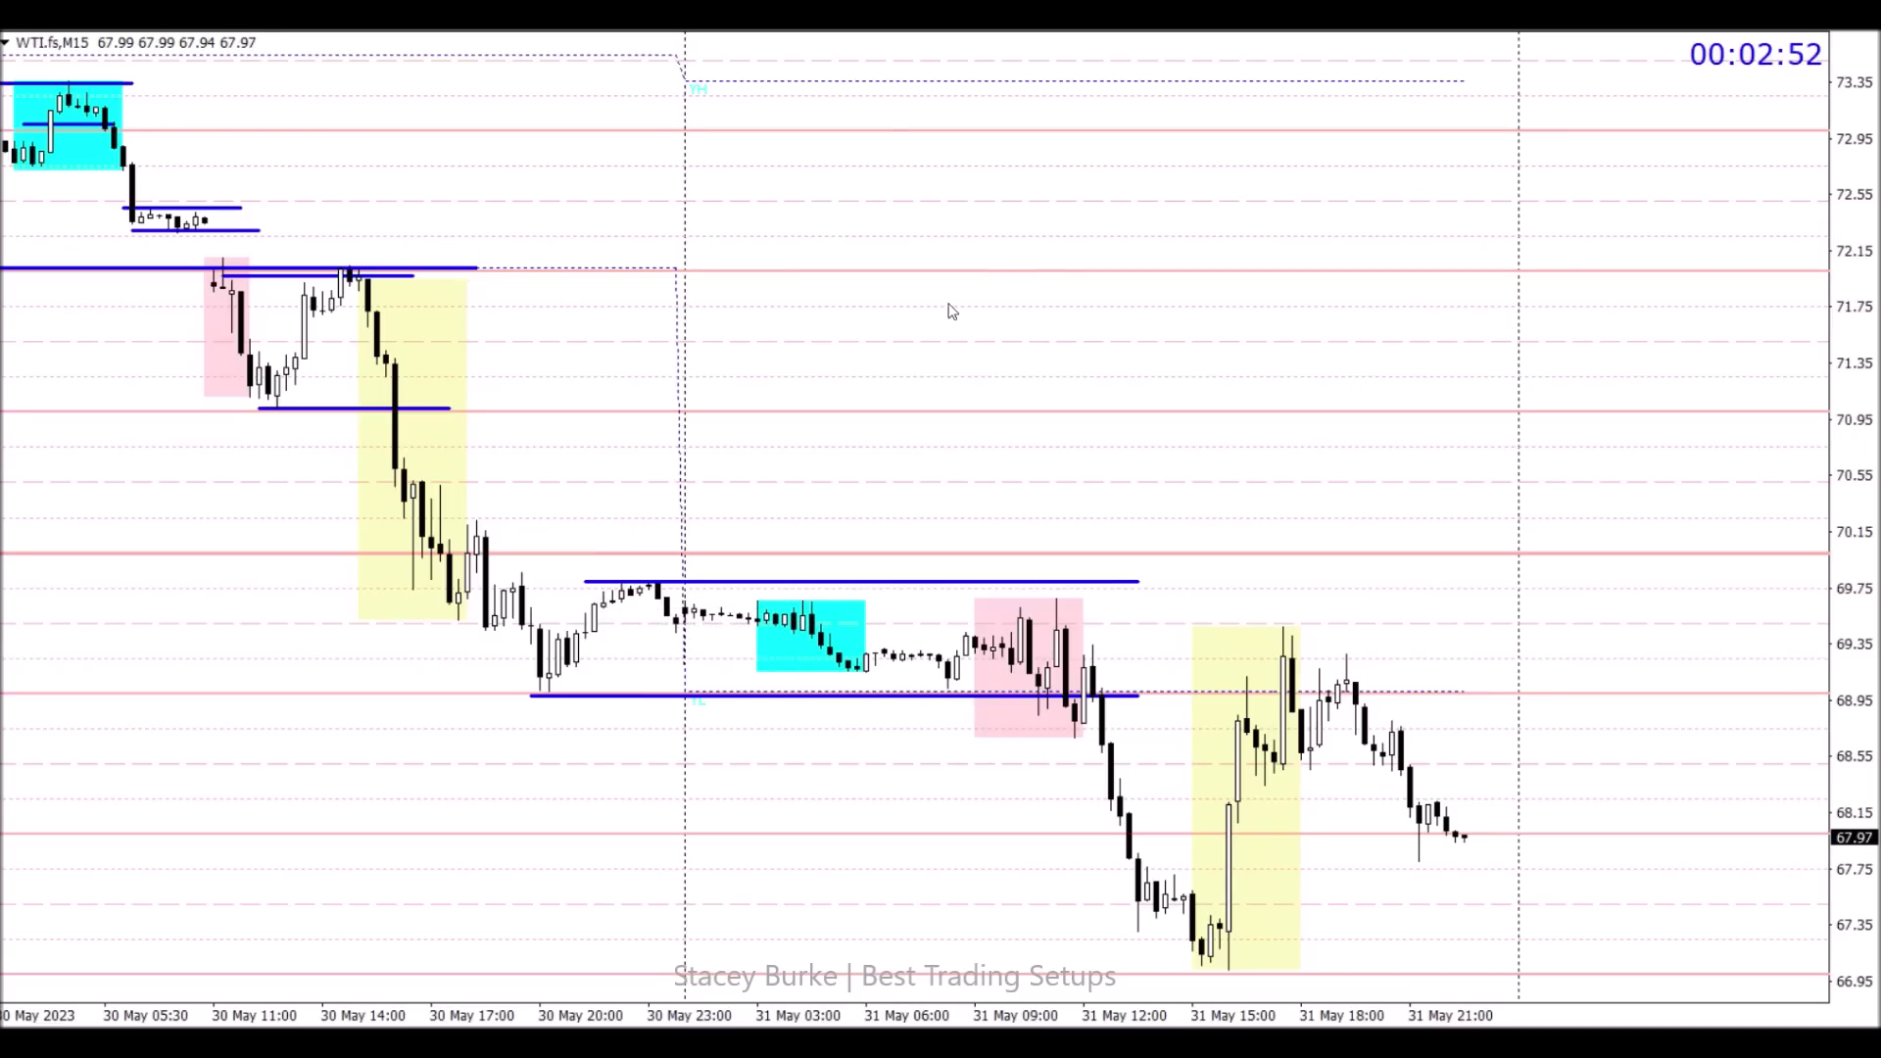
scroll(1237, 479, "up", 2)
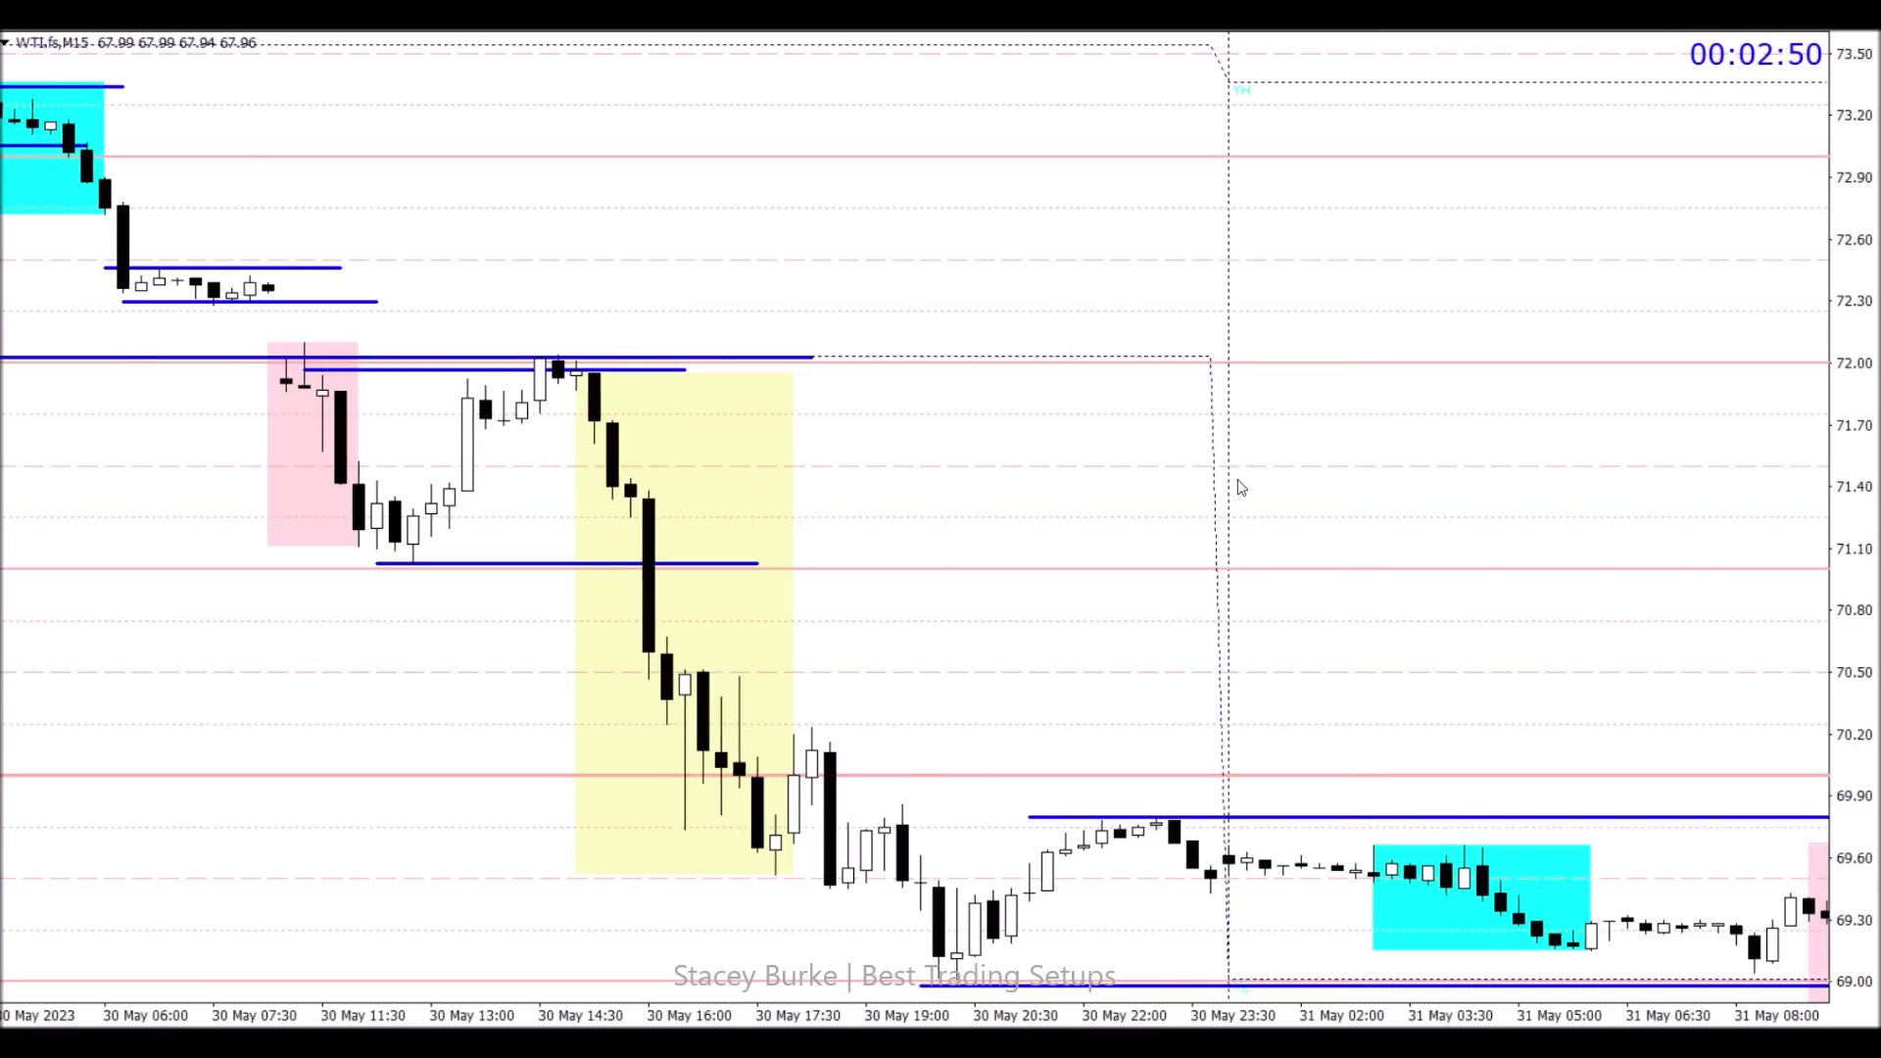
scroll(1009, 475, "down", 2)
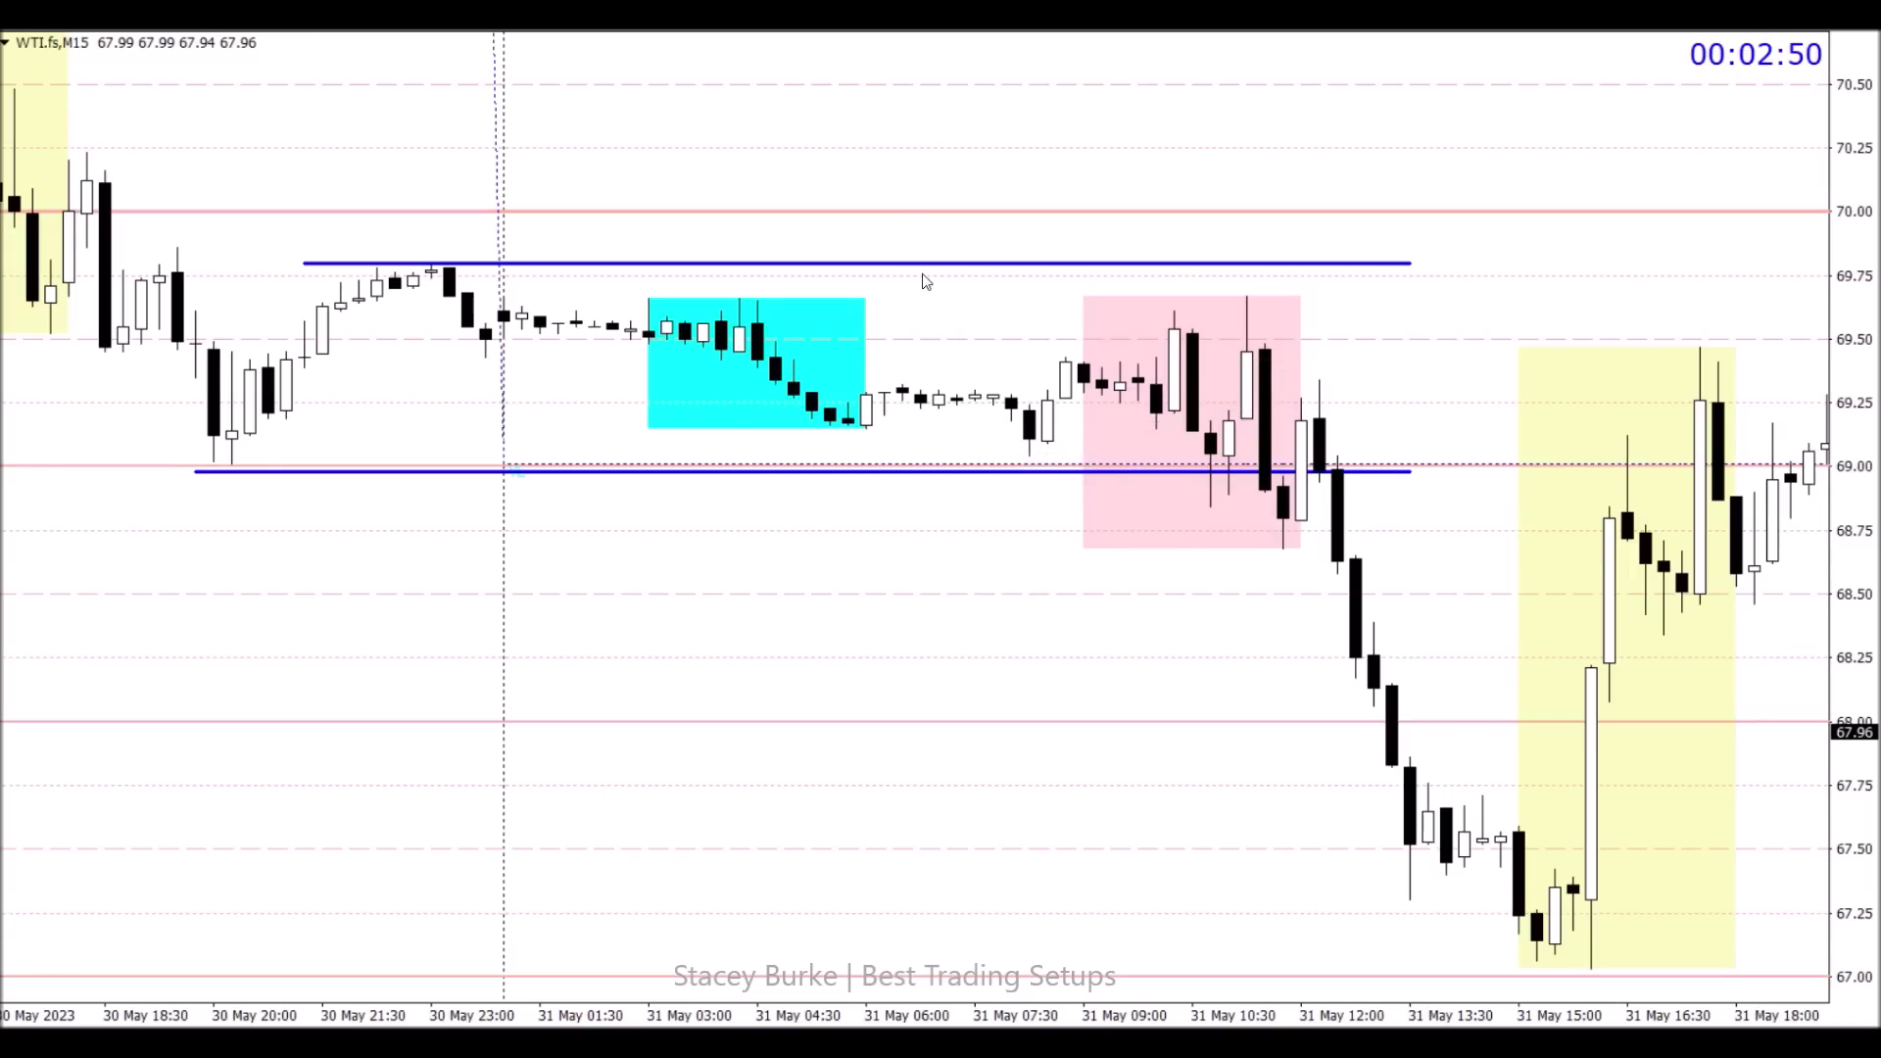
scroll(852, 352, "down", 3)
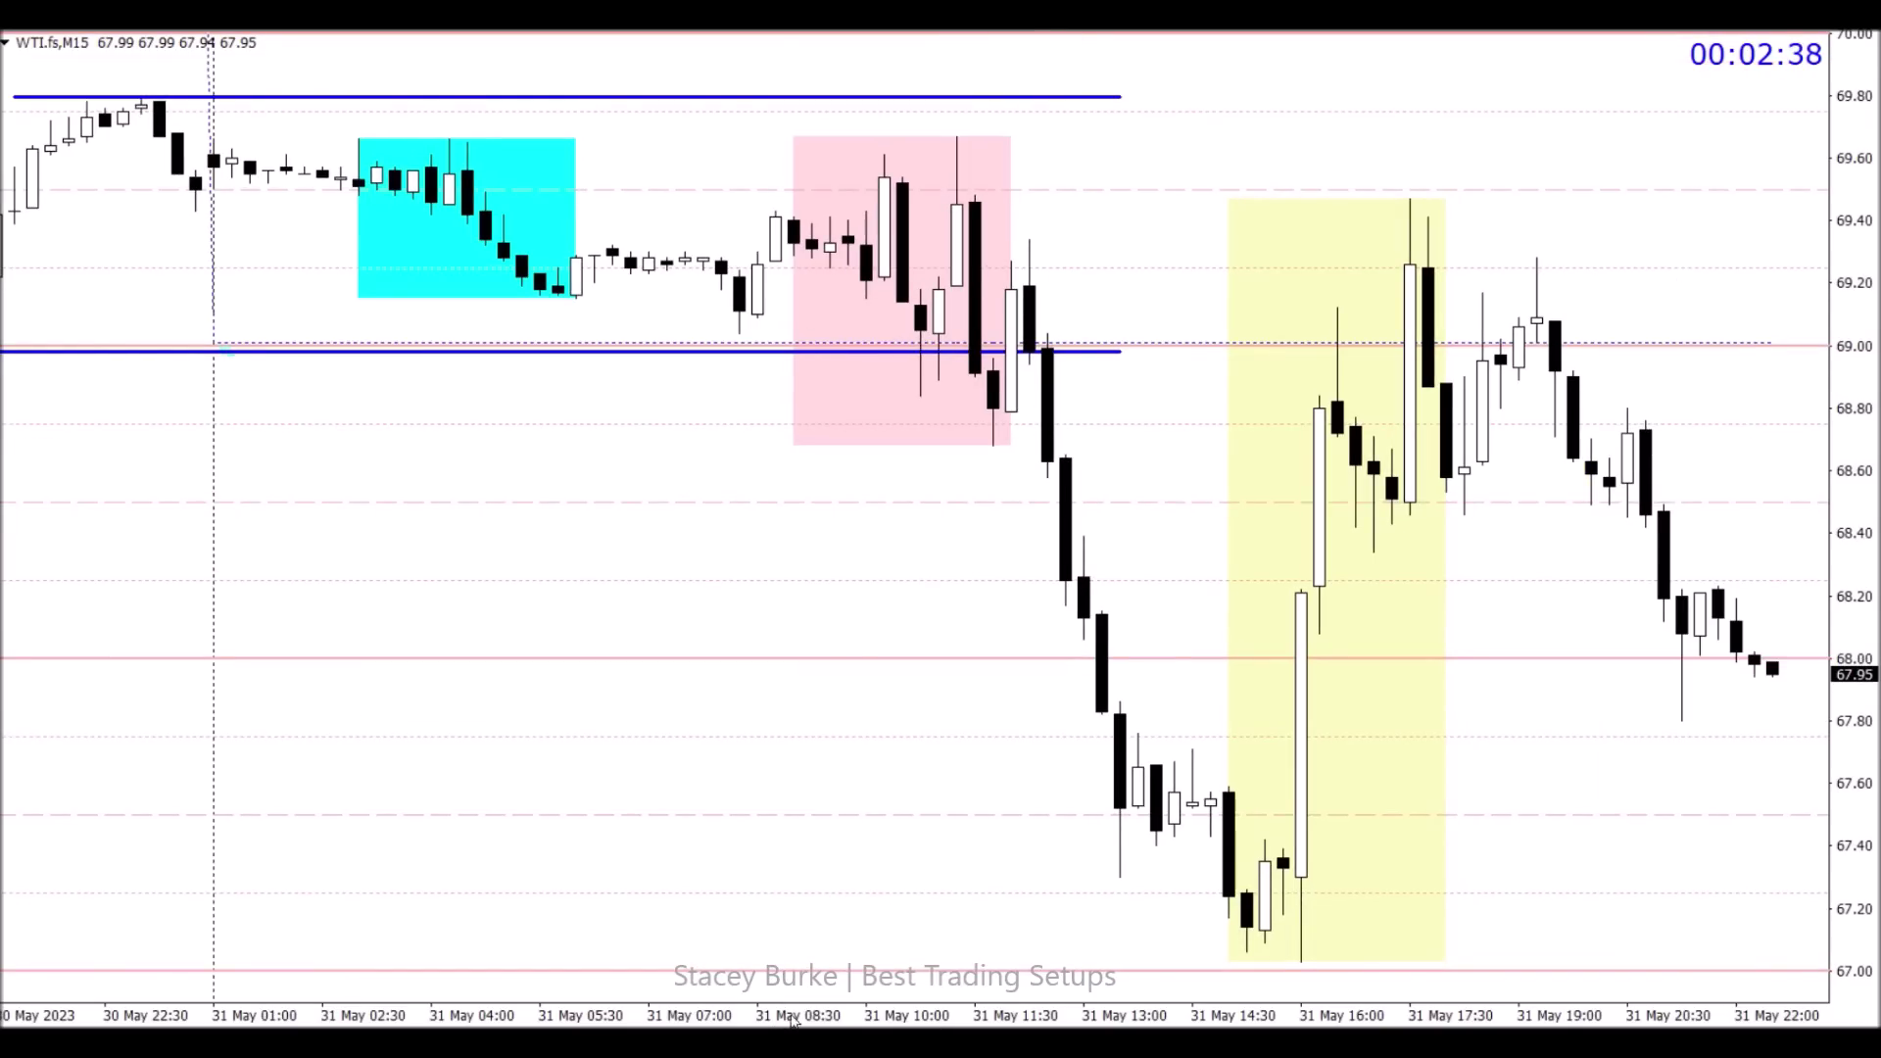
Step: On the WTI M5 chart, draw lines at about 69.61, 68.84 and 68.68 from the swing points of the 31 May pink box
type("m5")
key("Return")
left_click_drag(646, 122, 632, 125)
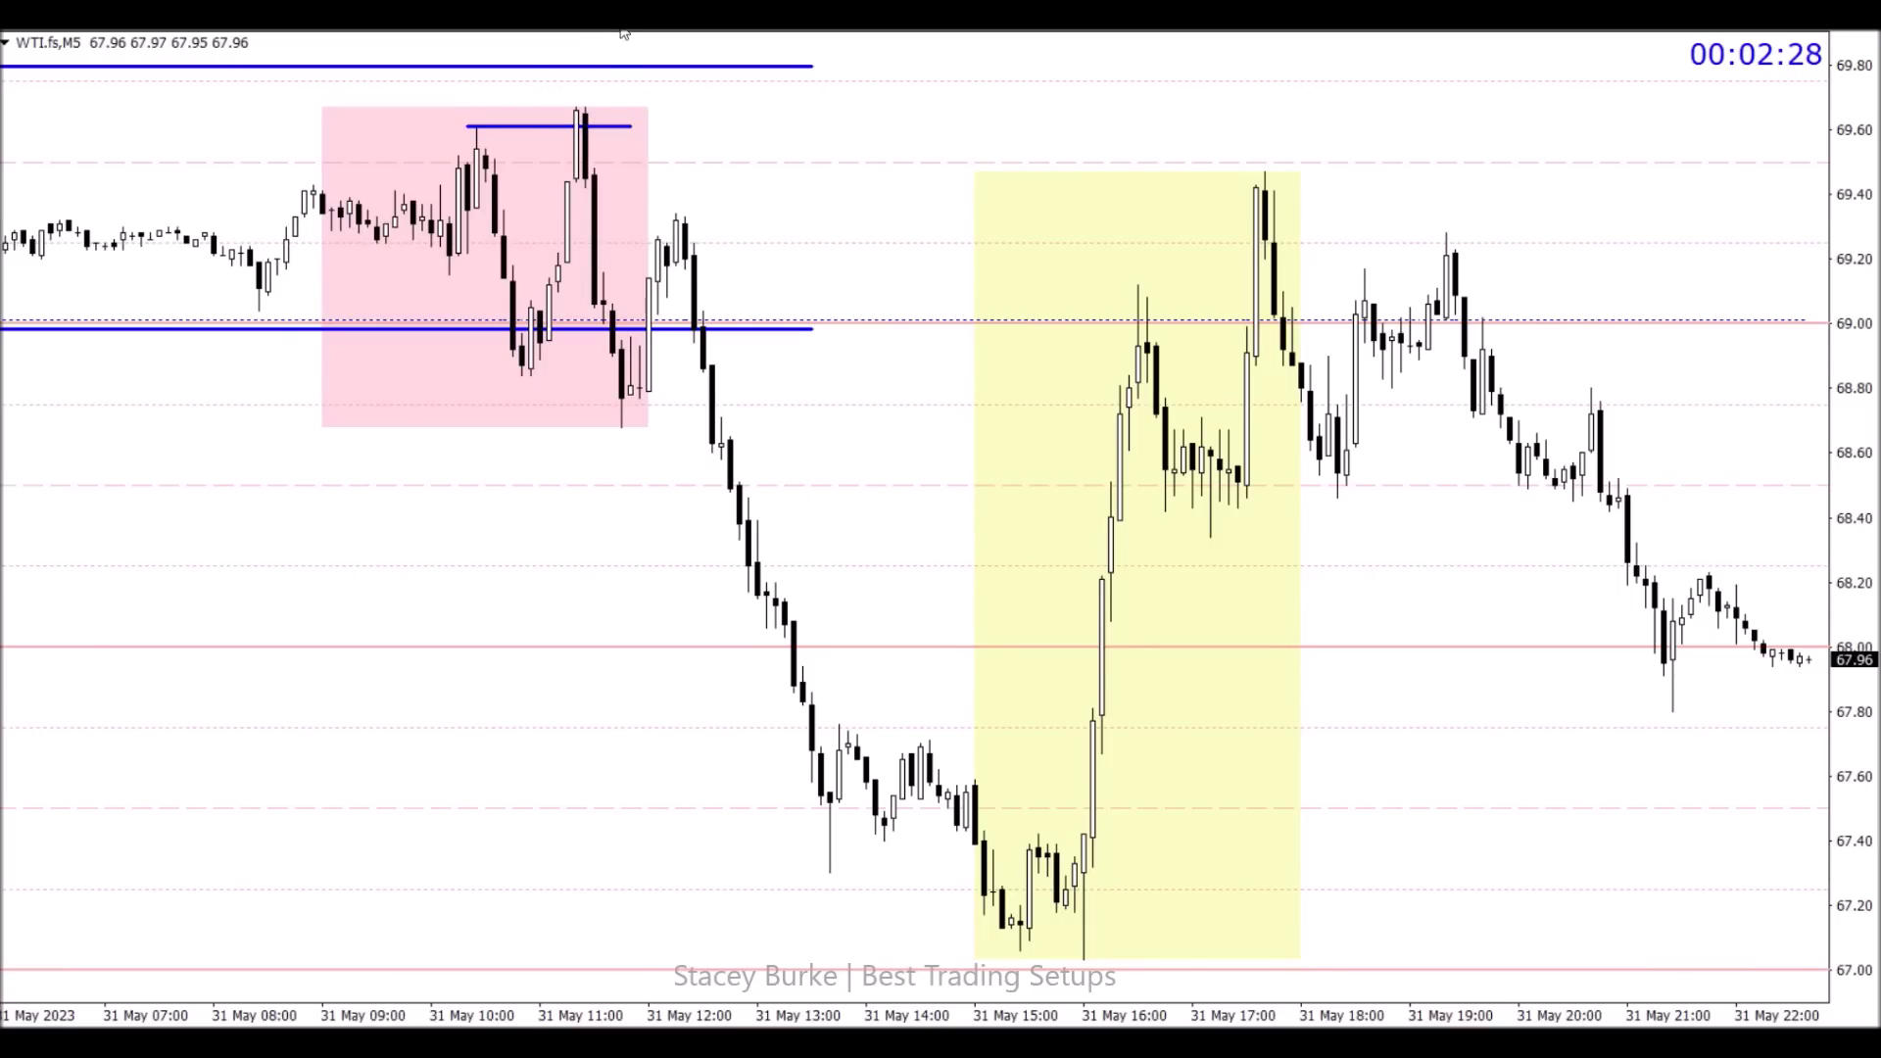
left_click_drag(504, 375, 623, 375)
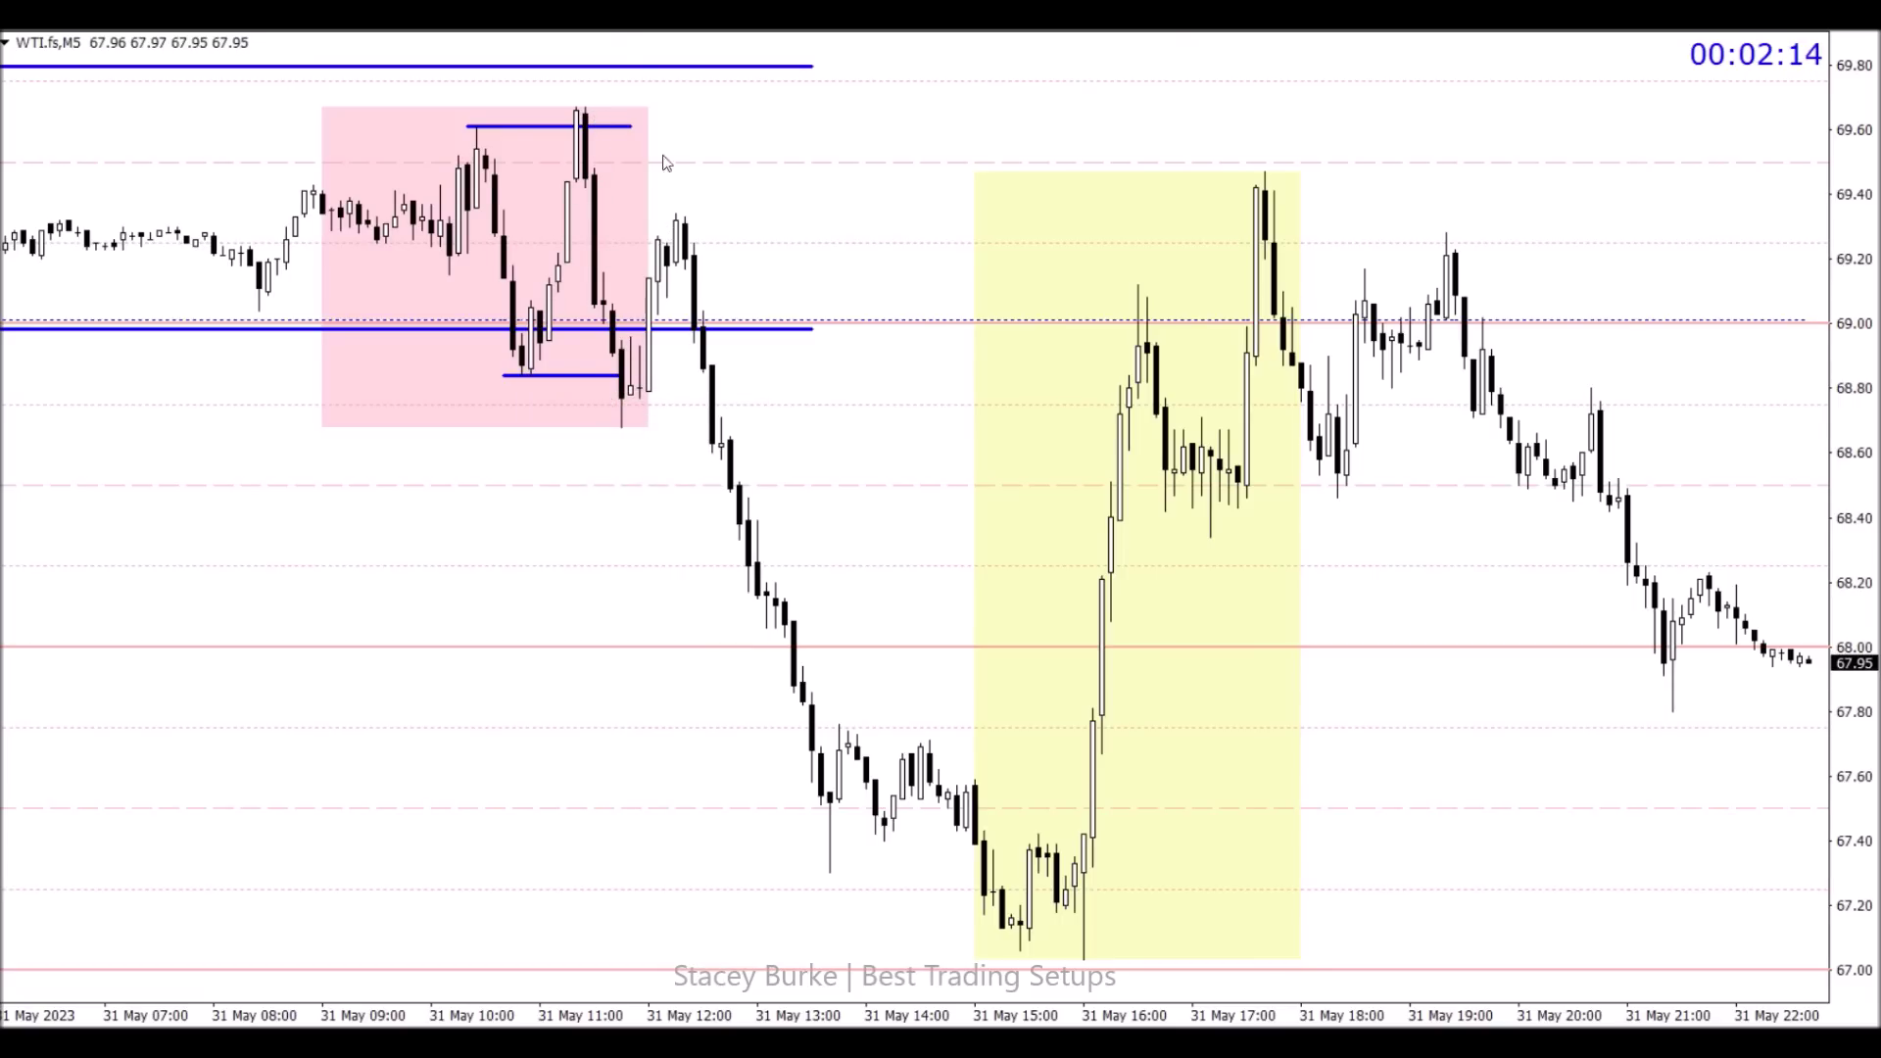
left_click_drag(595, 427, 767, 428)
scroll(324, 303, "up", 3)
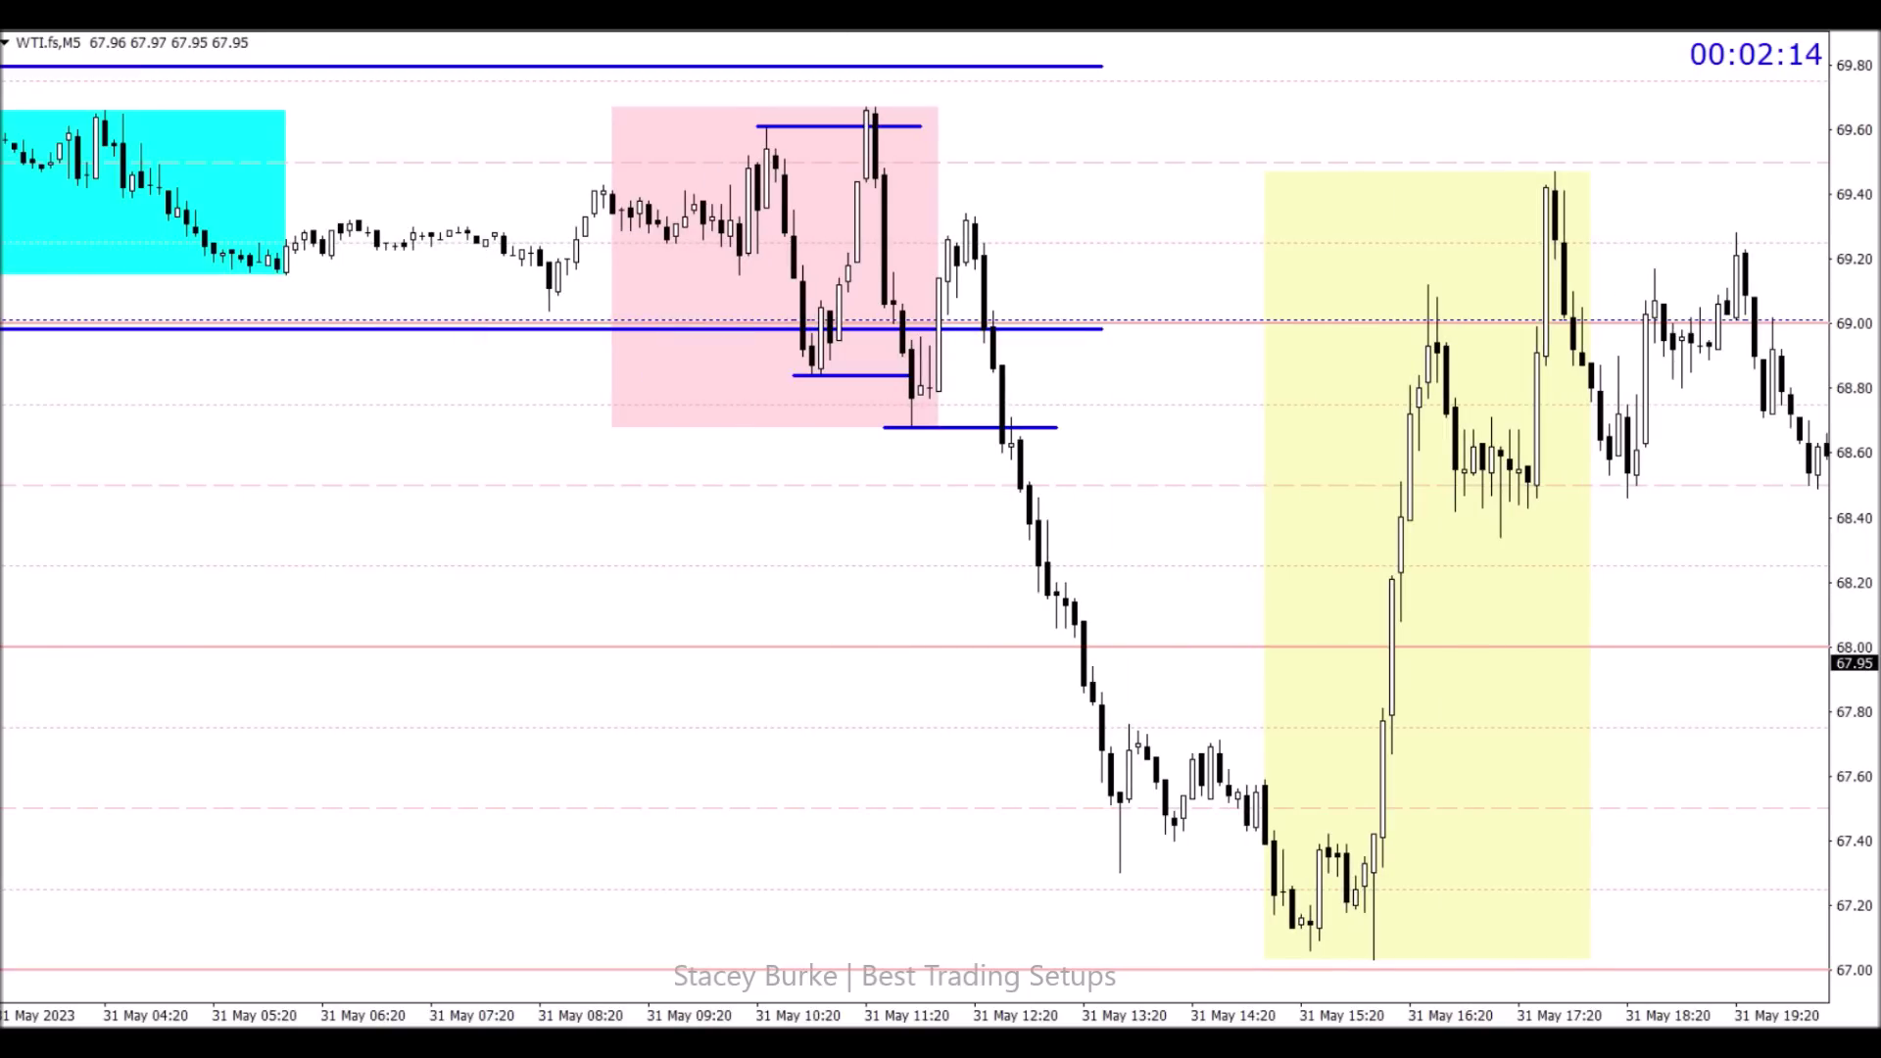
Step: On the M5 chart, draw lines at about 67.30 and 67.73 from the 31 May sell-off's low and rebound high through the yellow box
left_click(956, 18)
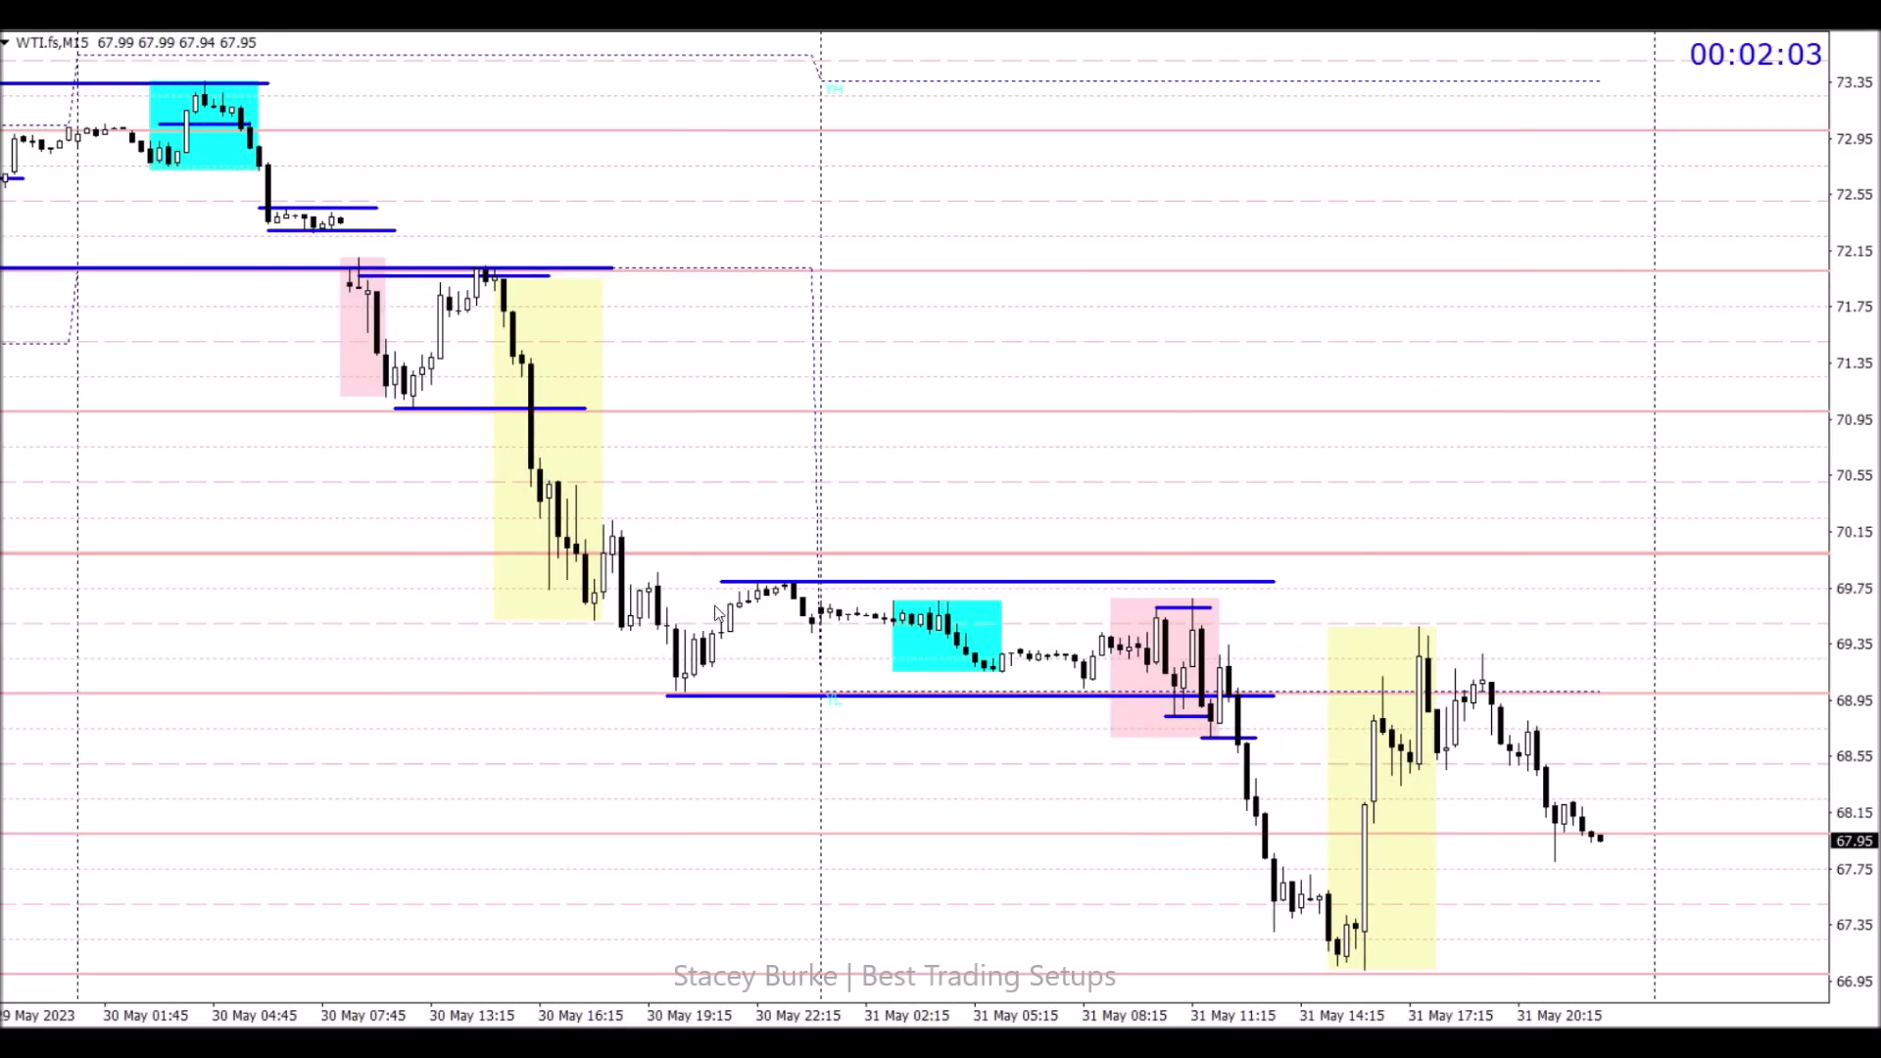
scroll(949, 672, "down", 2)
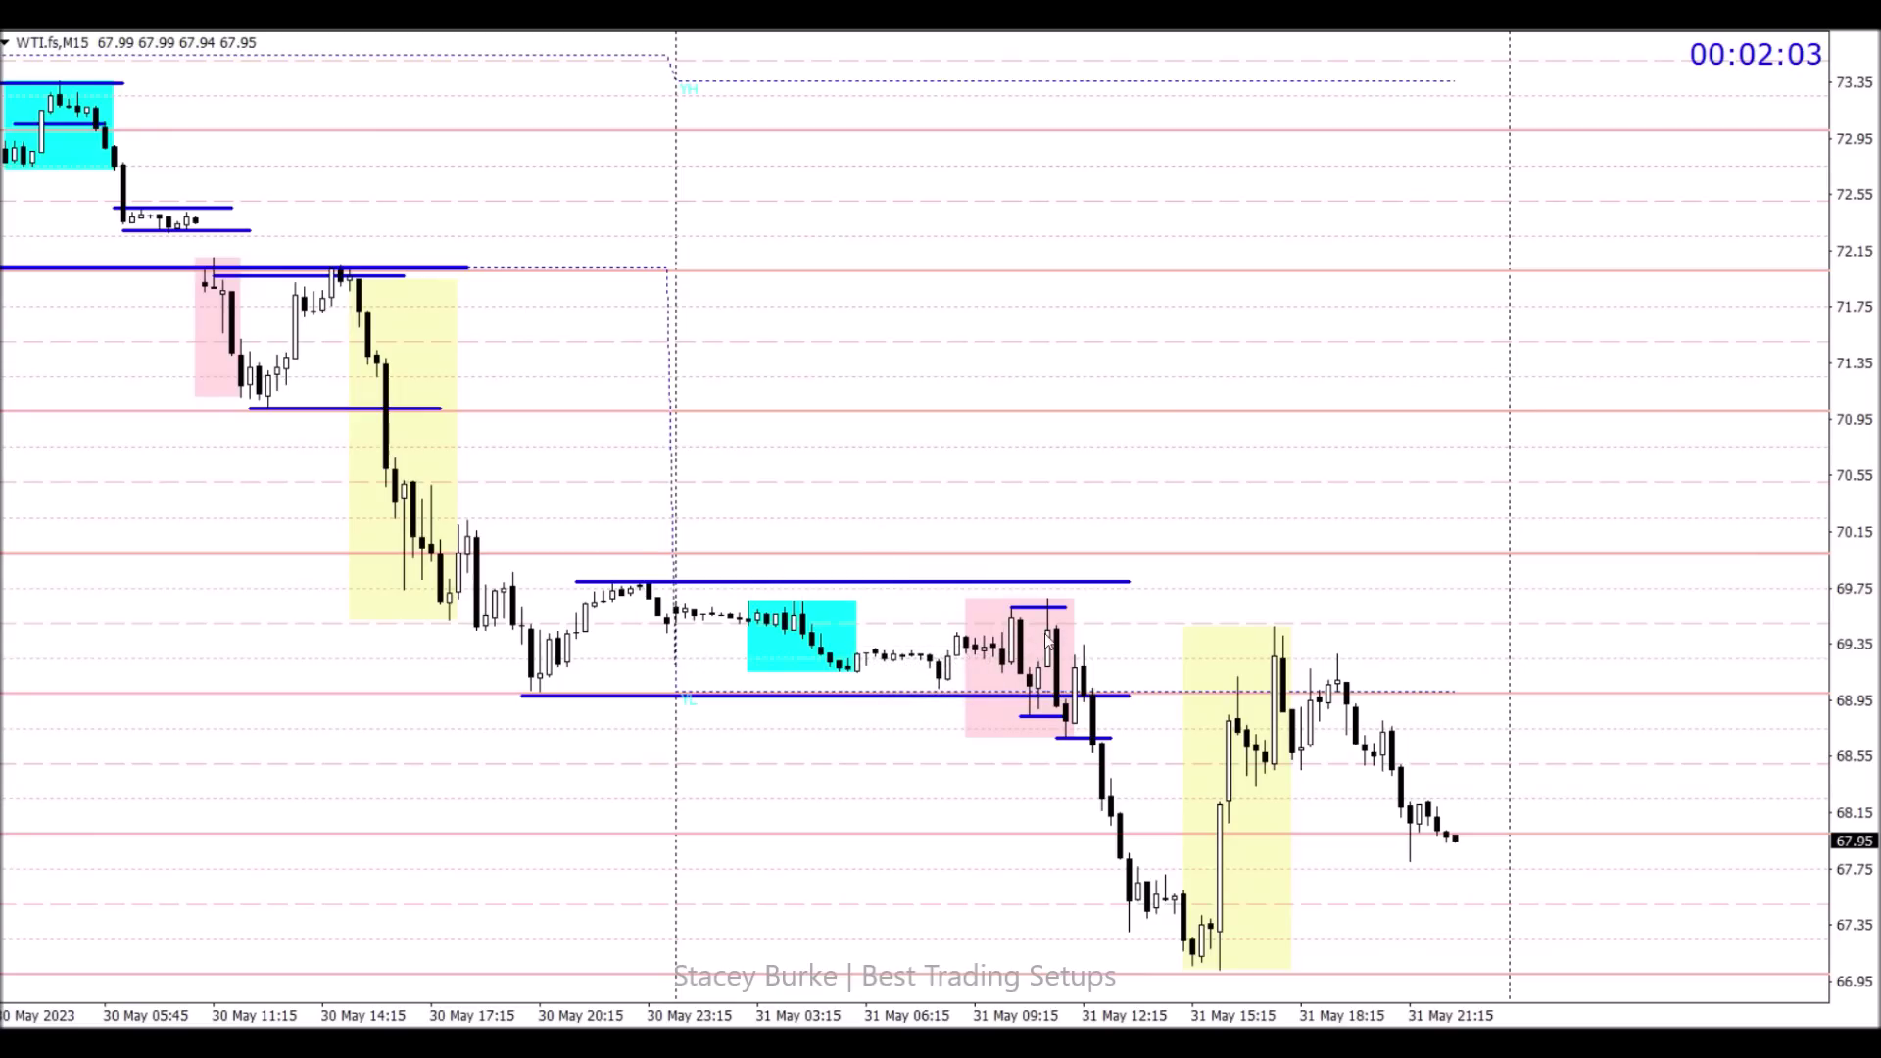
mouse_move(1075, 669)
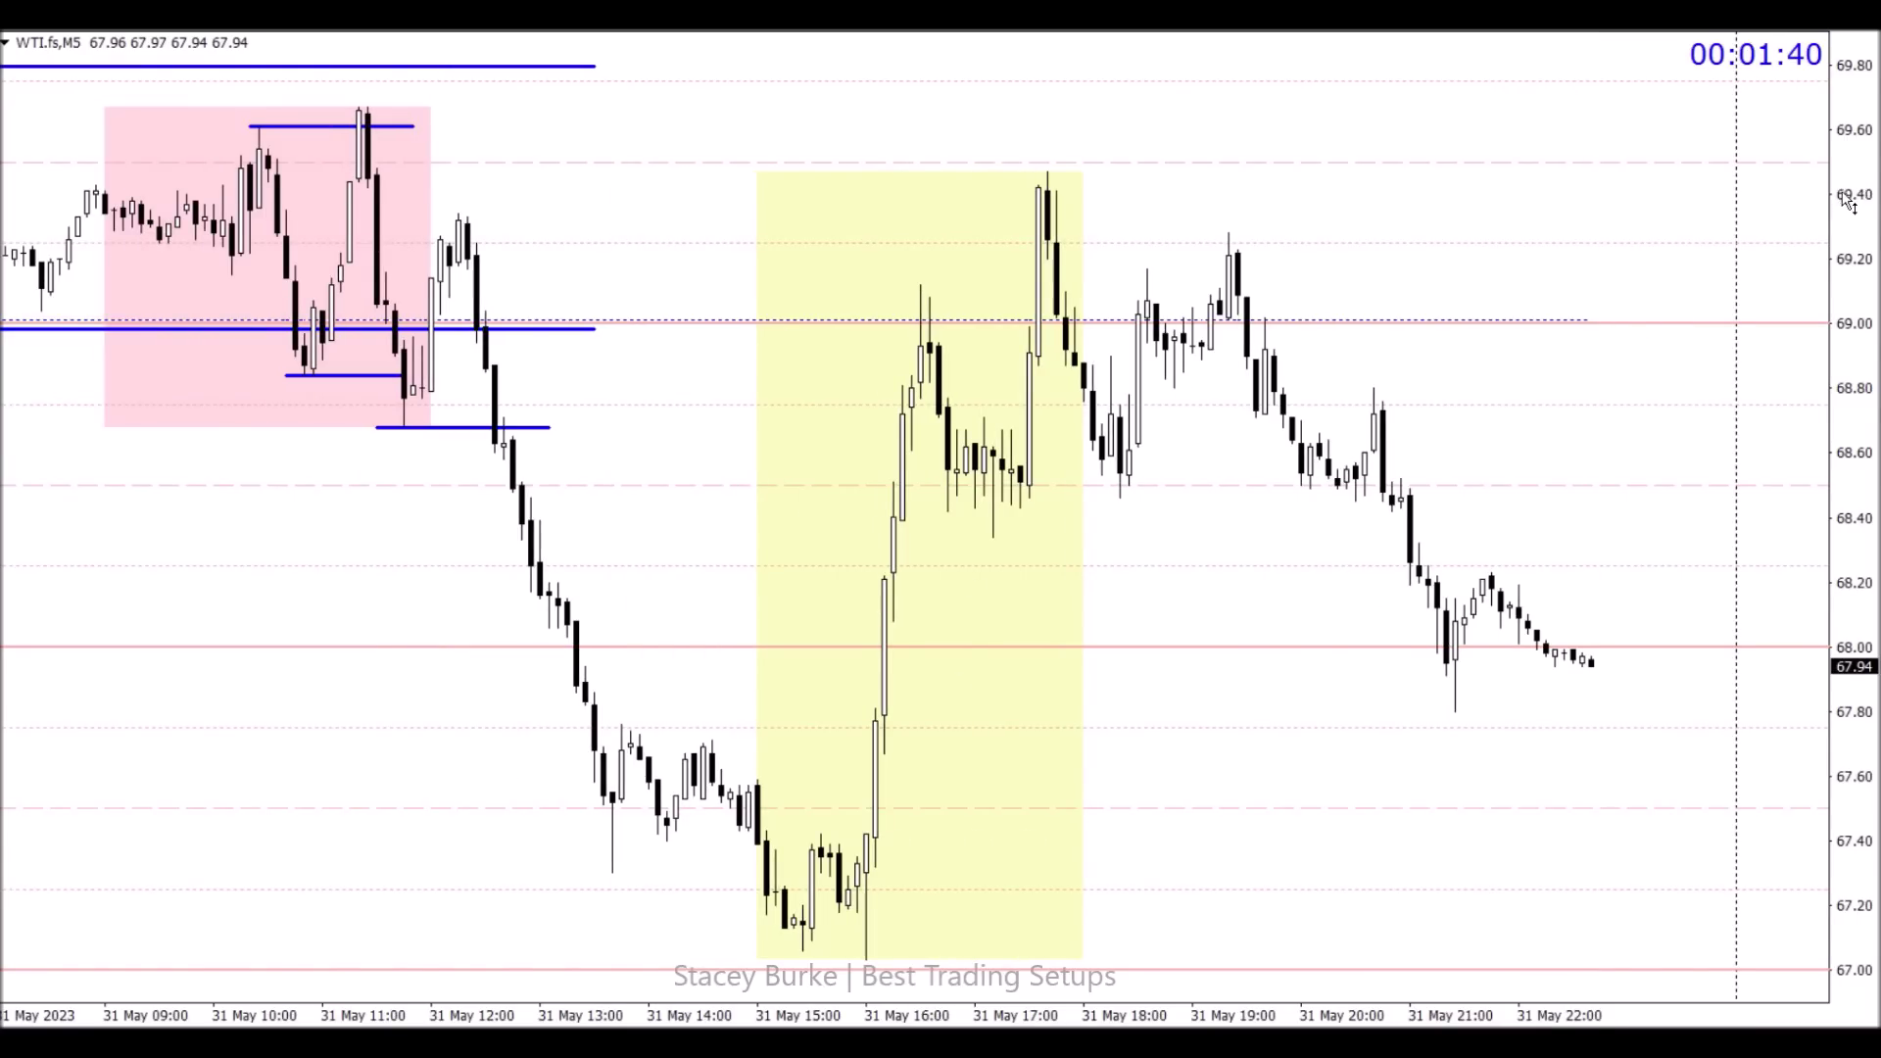
left_click_drag(1853, 192, 1857, 233)
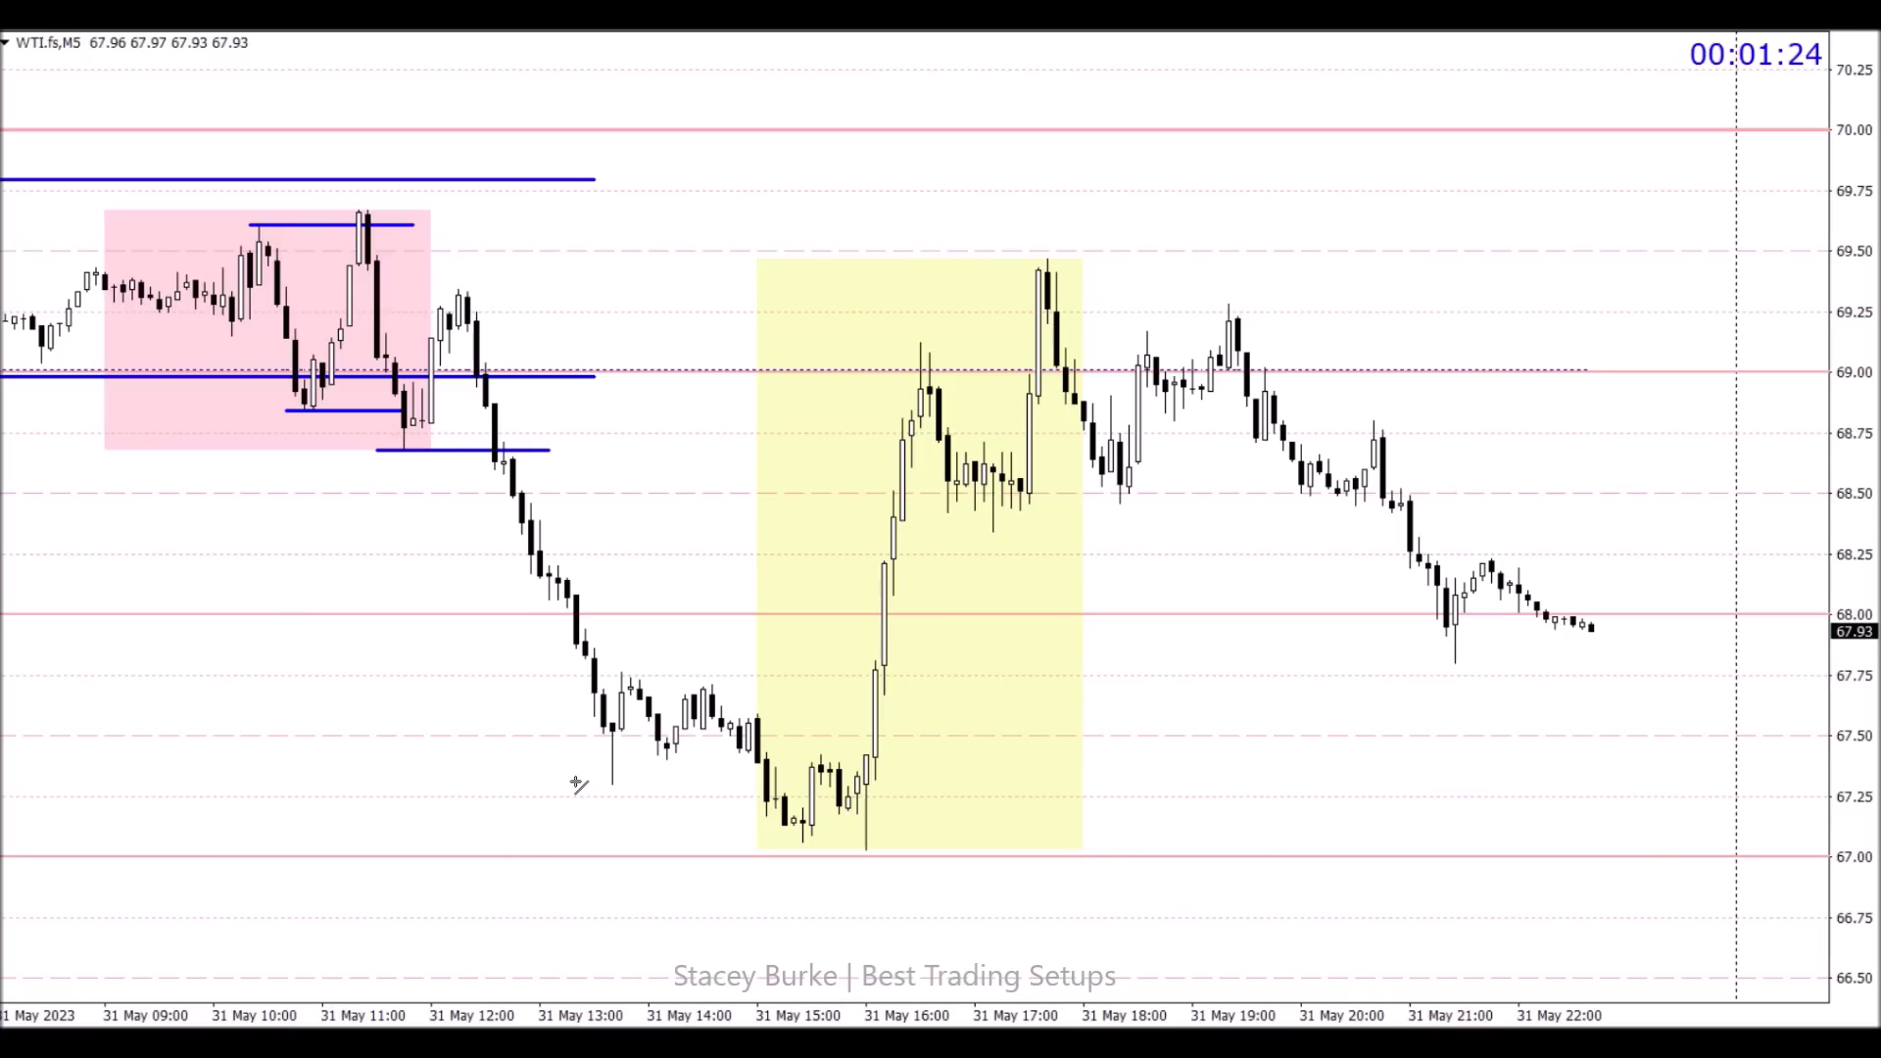
left_click_drag(578, 783, 911, 785)
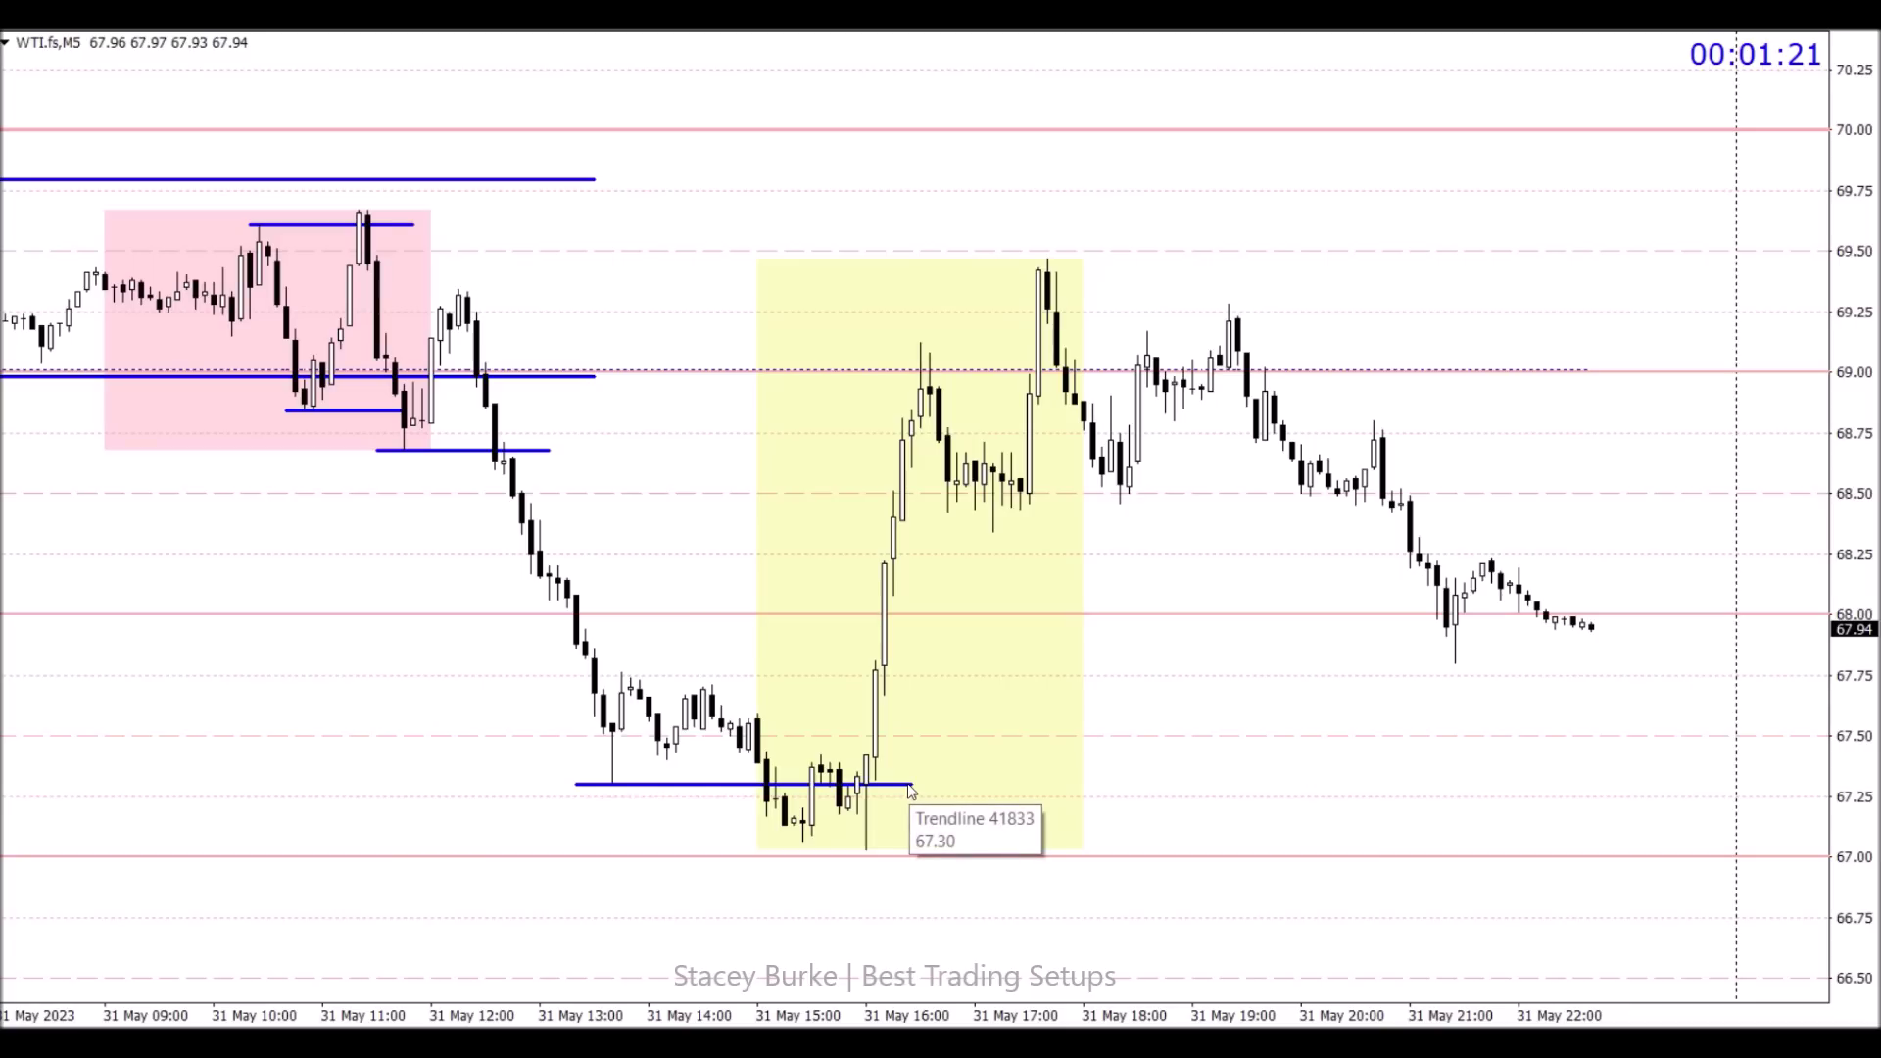
left_click(609, 39)
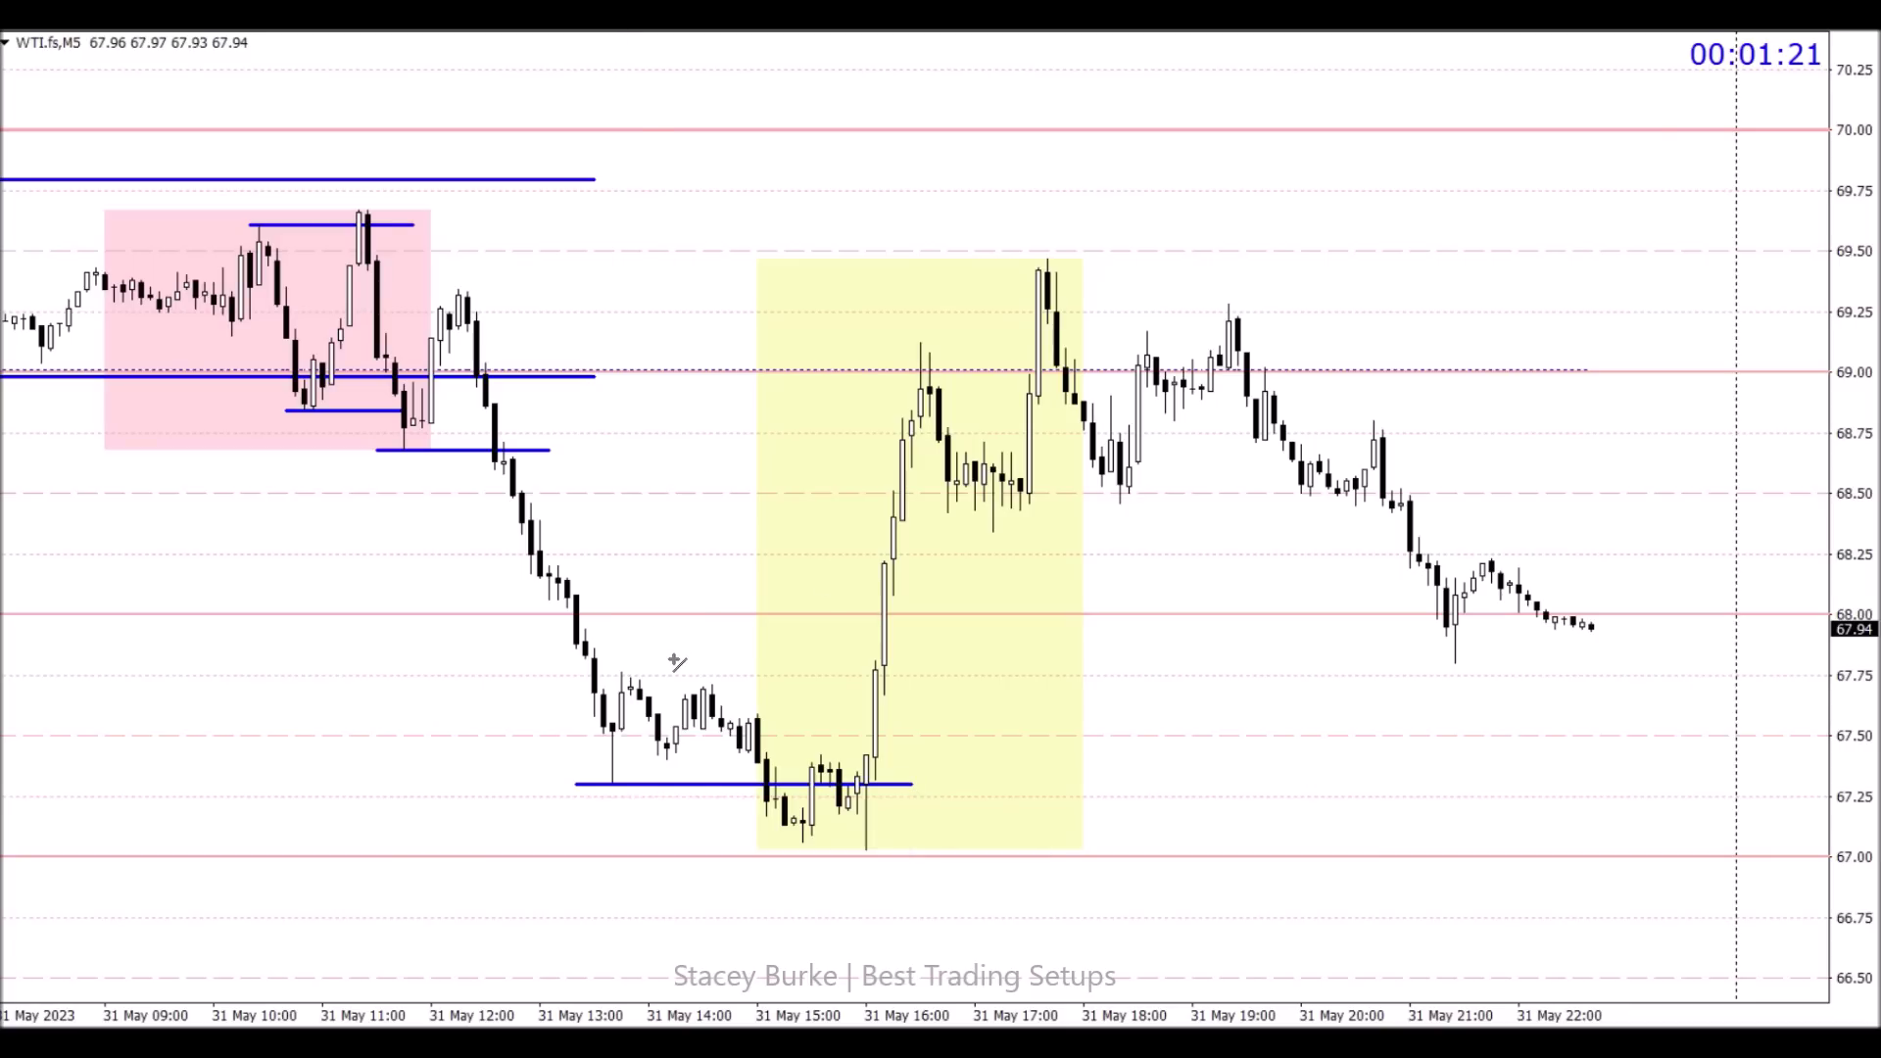
left_click_drag(622, 678, 938, 679)
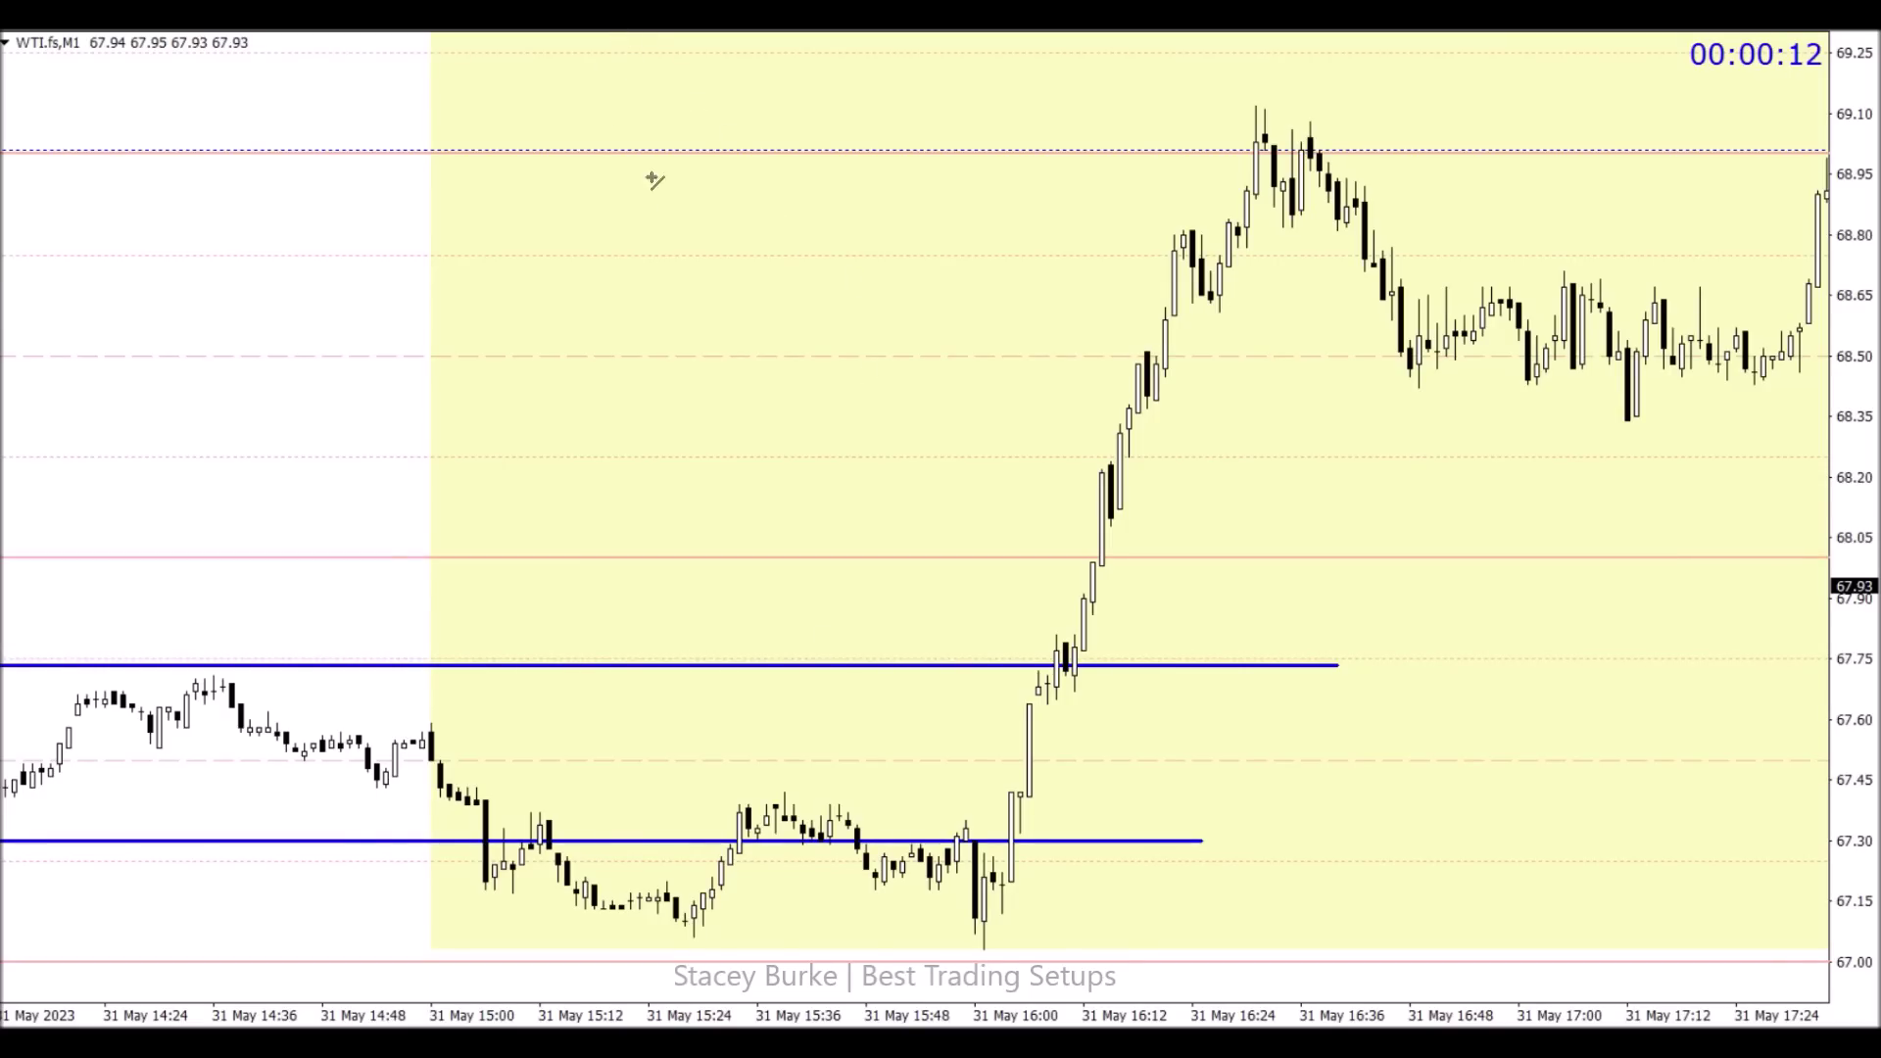
Step: On the M1 chart, draw lines at about 67.40 and 67.05 around the consolidation at the start of the 31 May yellow box
left_click_drag(487, 800, 1094, 801)
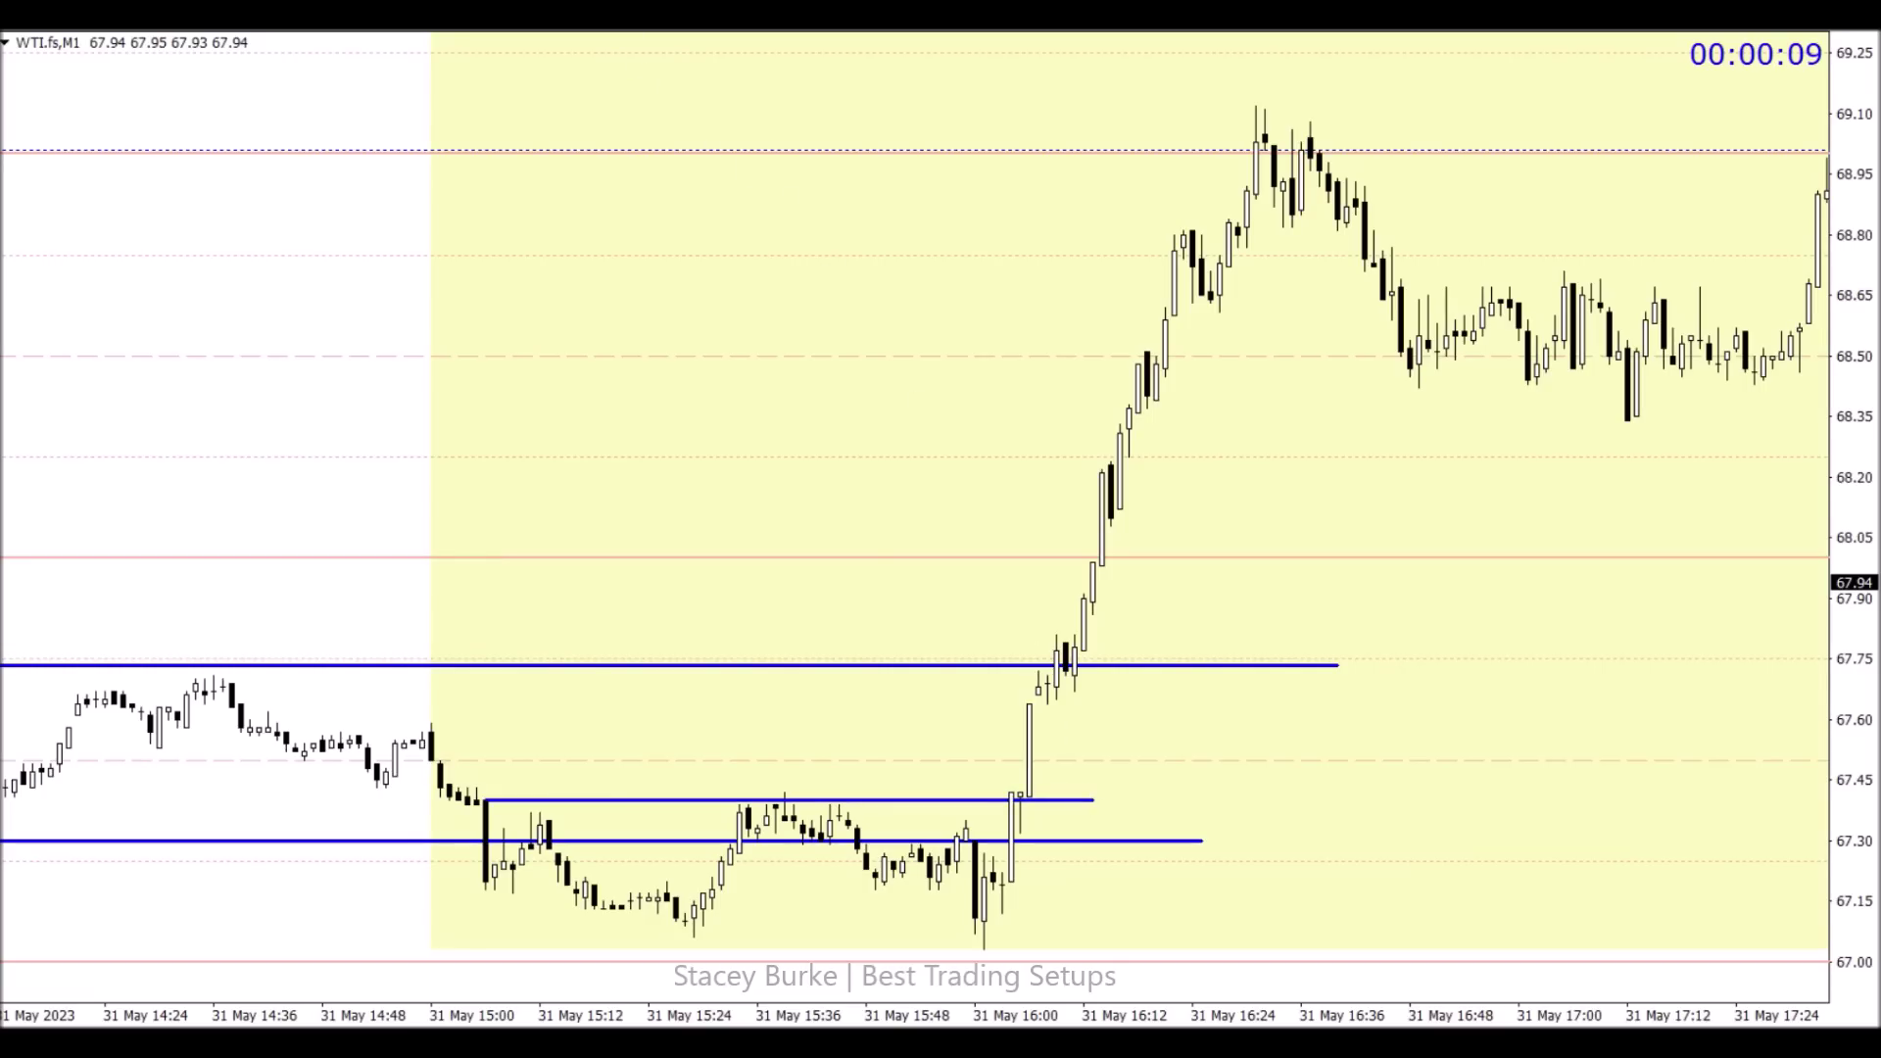
left_click_drag(693, 932, 1066, 932)
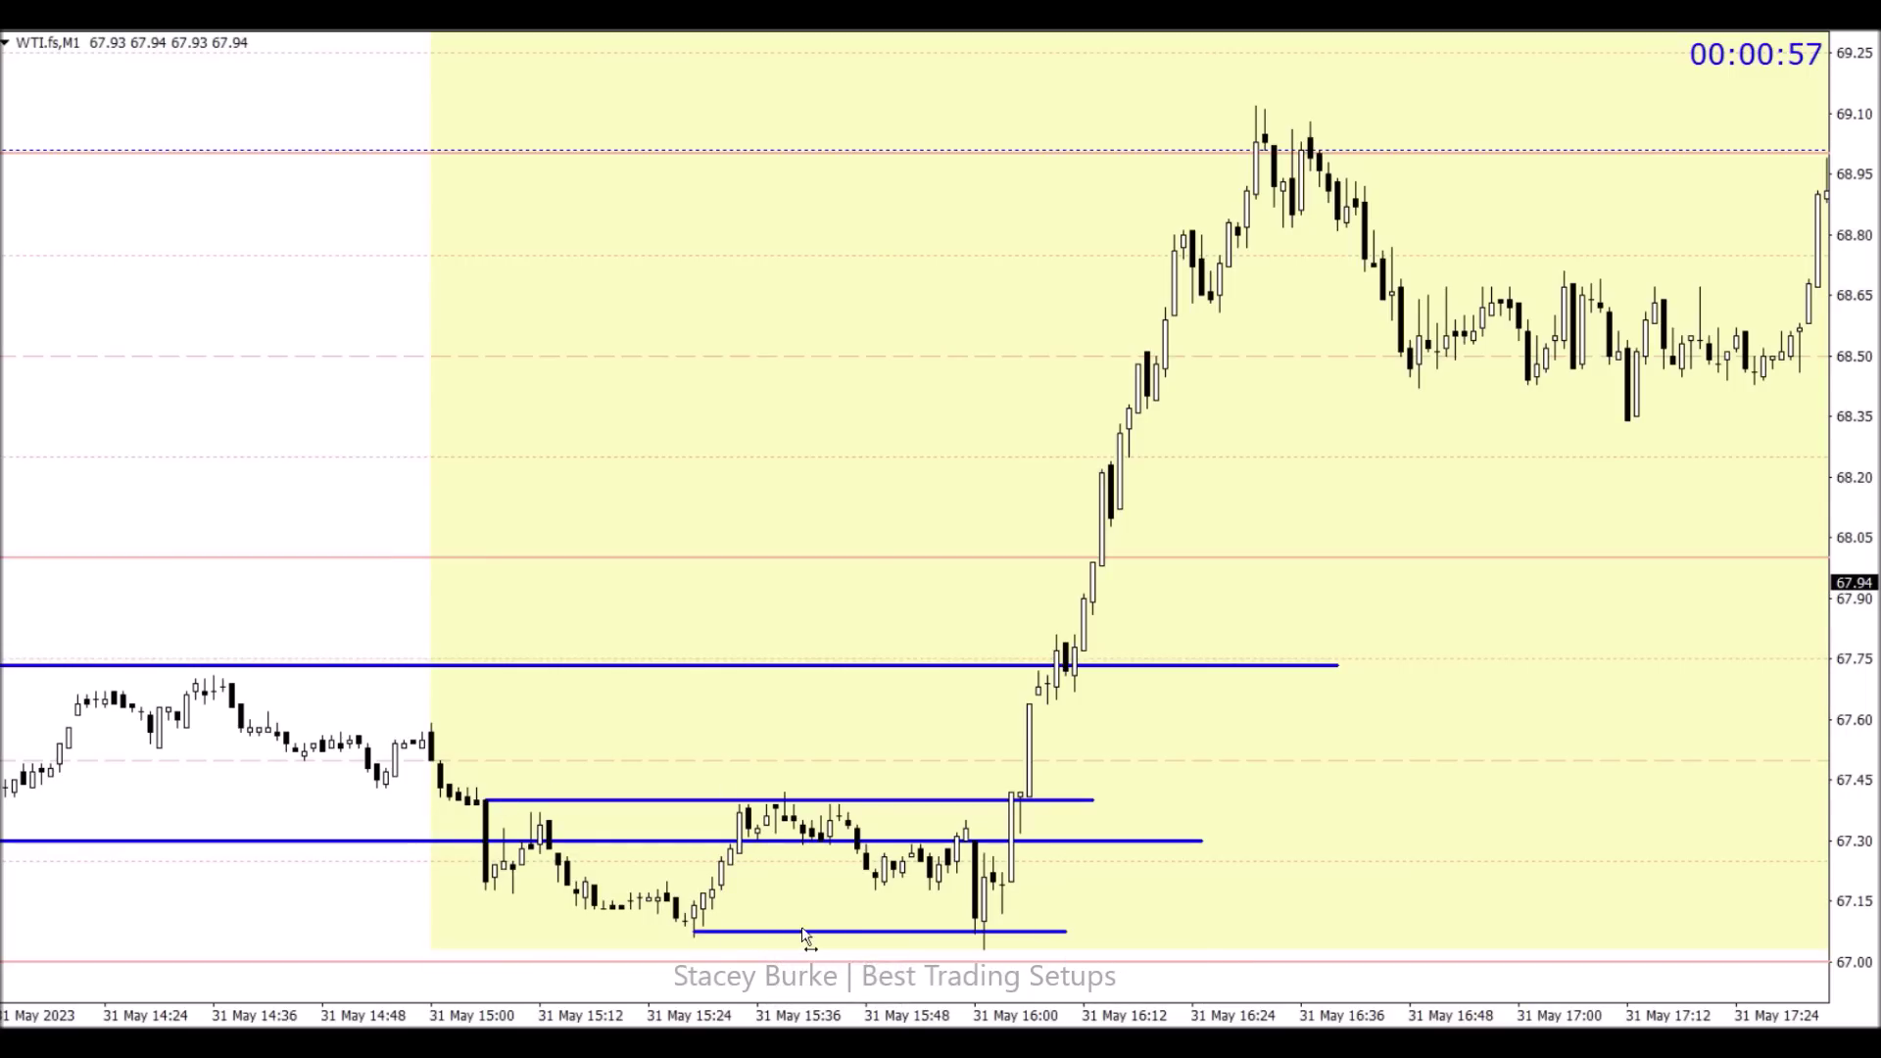
left_click_drag(886, 934, 845, 942)
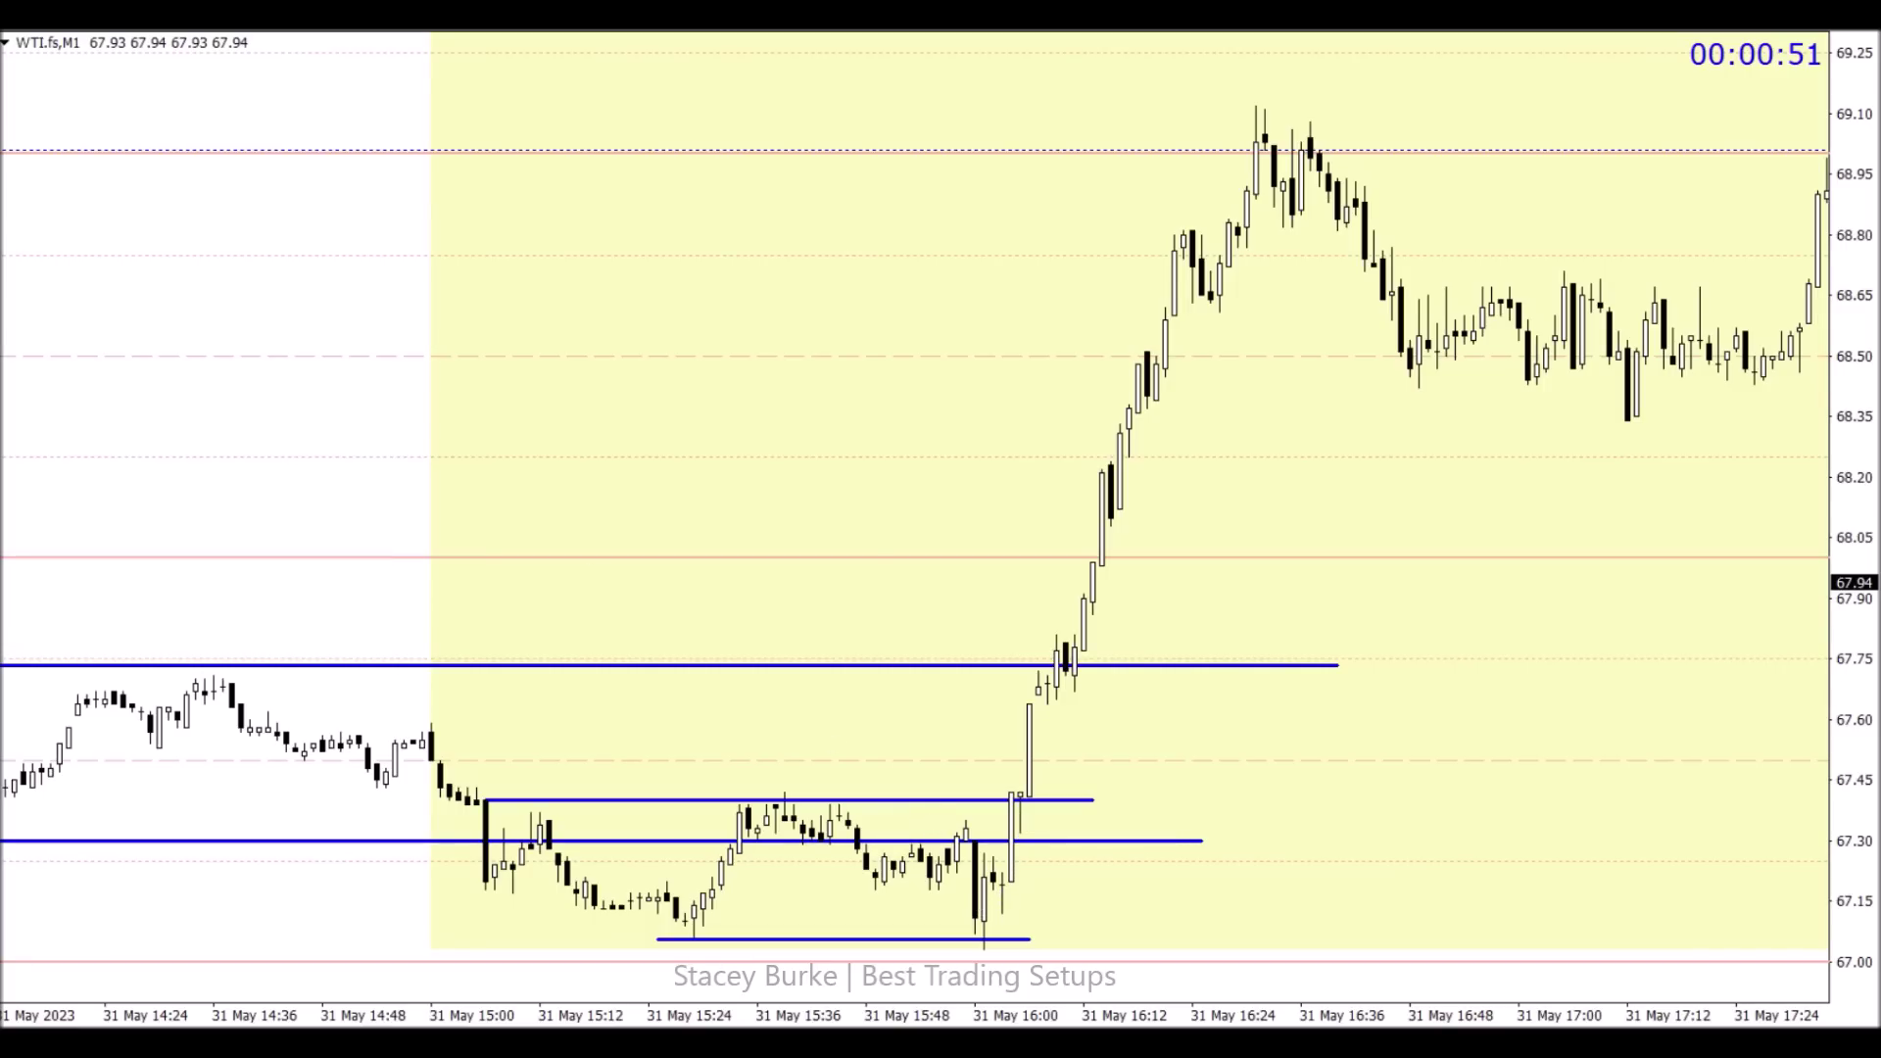
Step: Add a red 20-period exponential Moving Average applied to close on the M1 chart
key("alt+i")
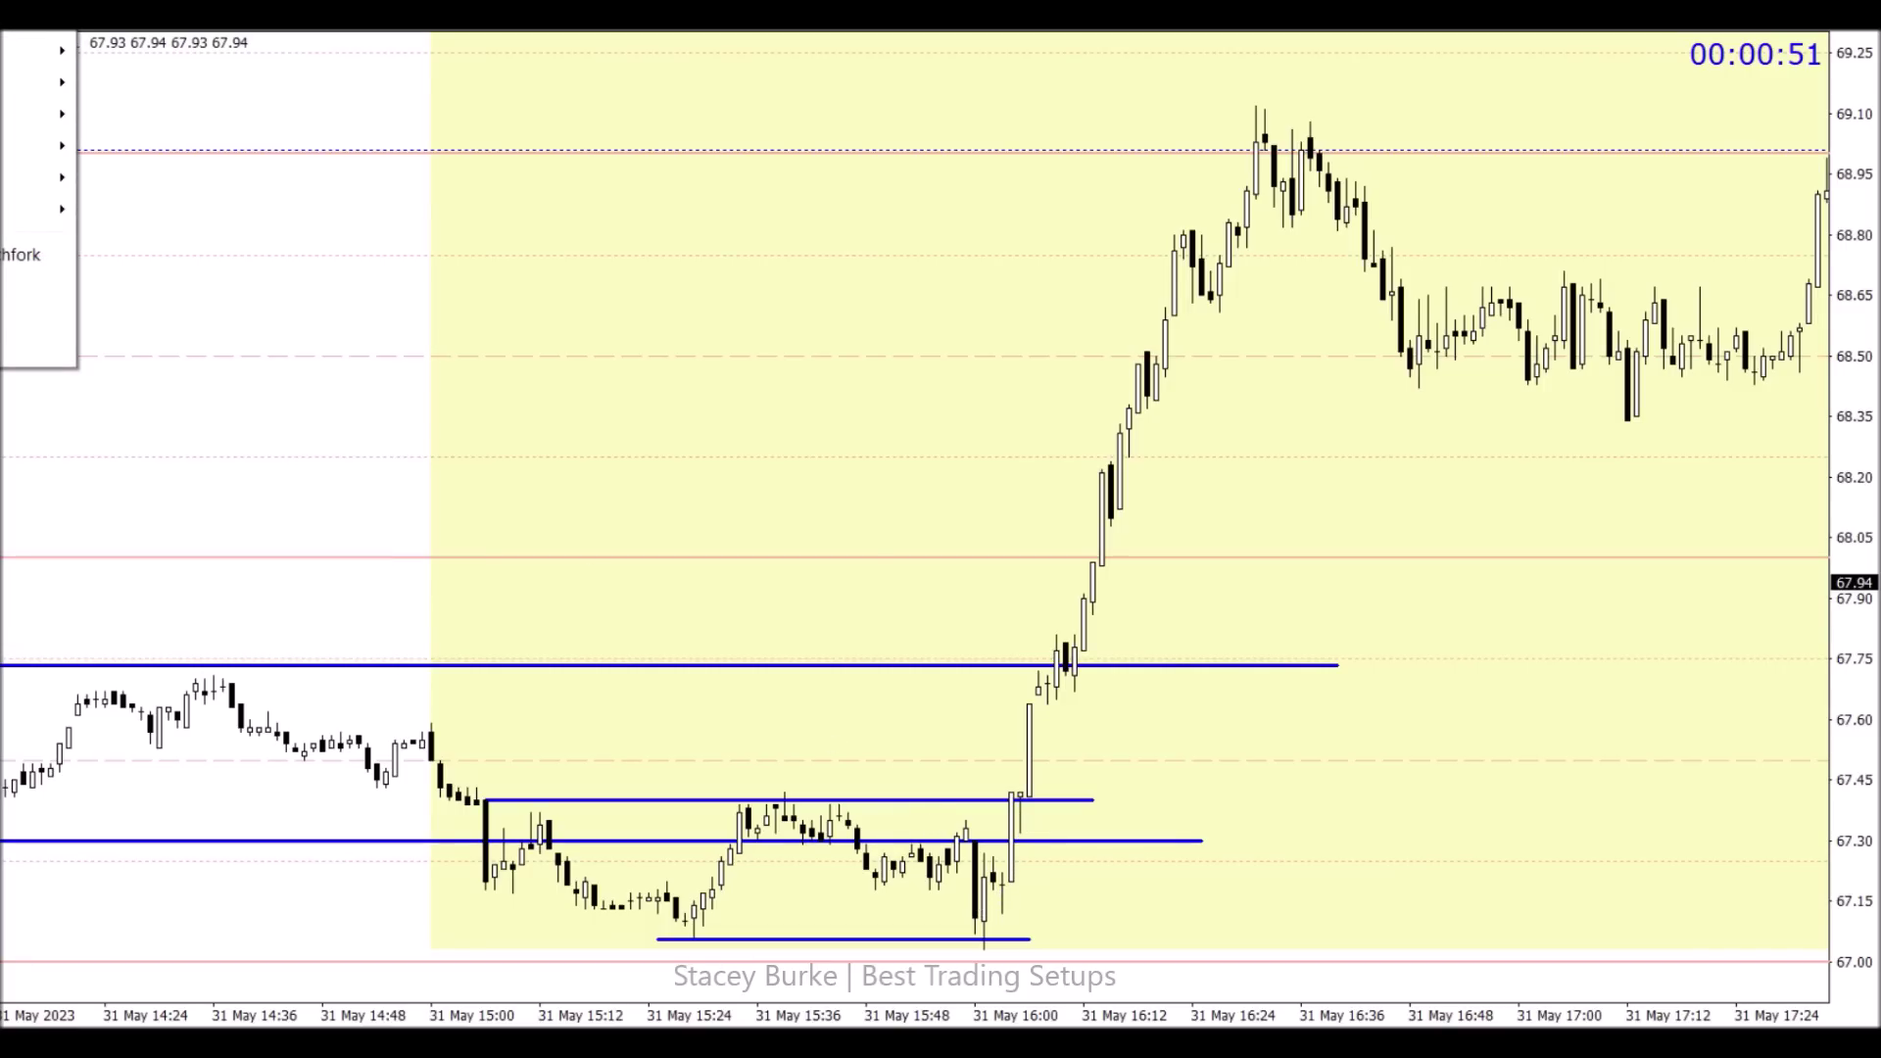
key("Right")
key("Return")
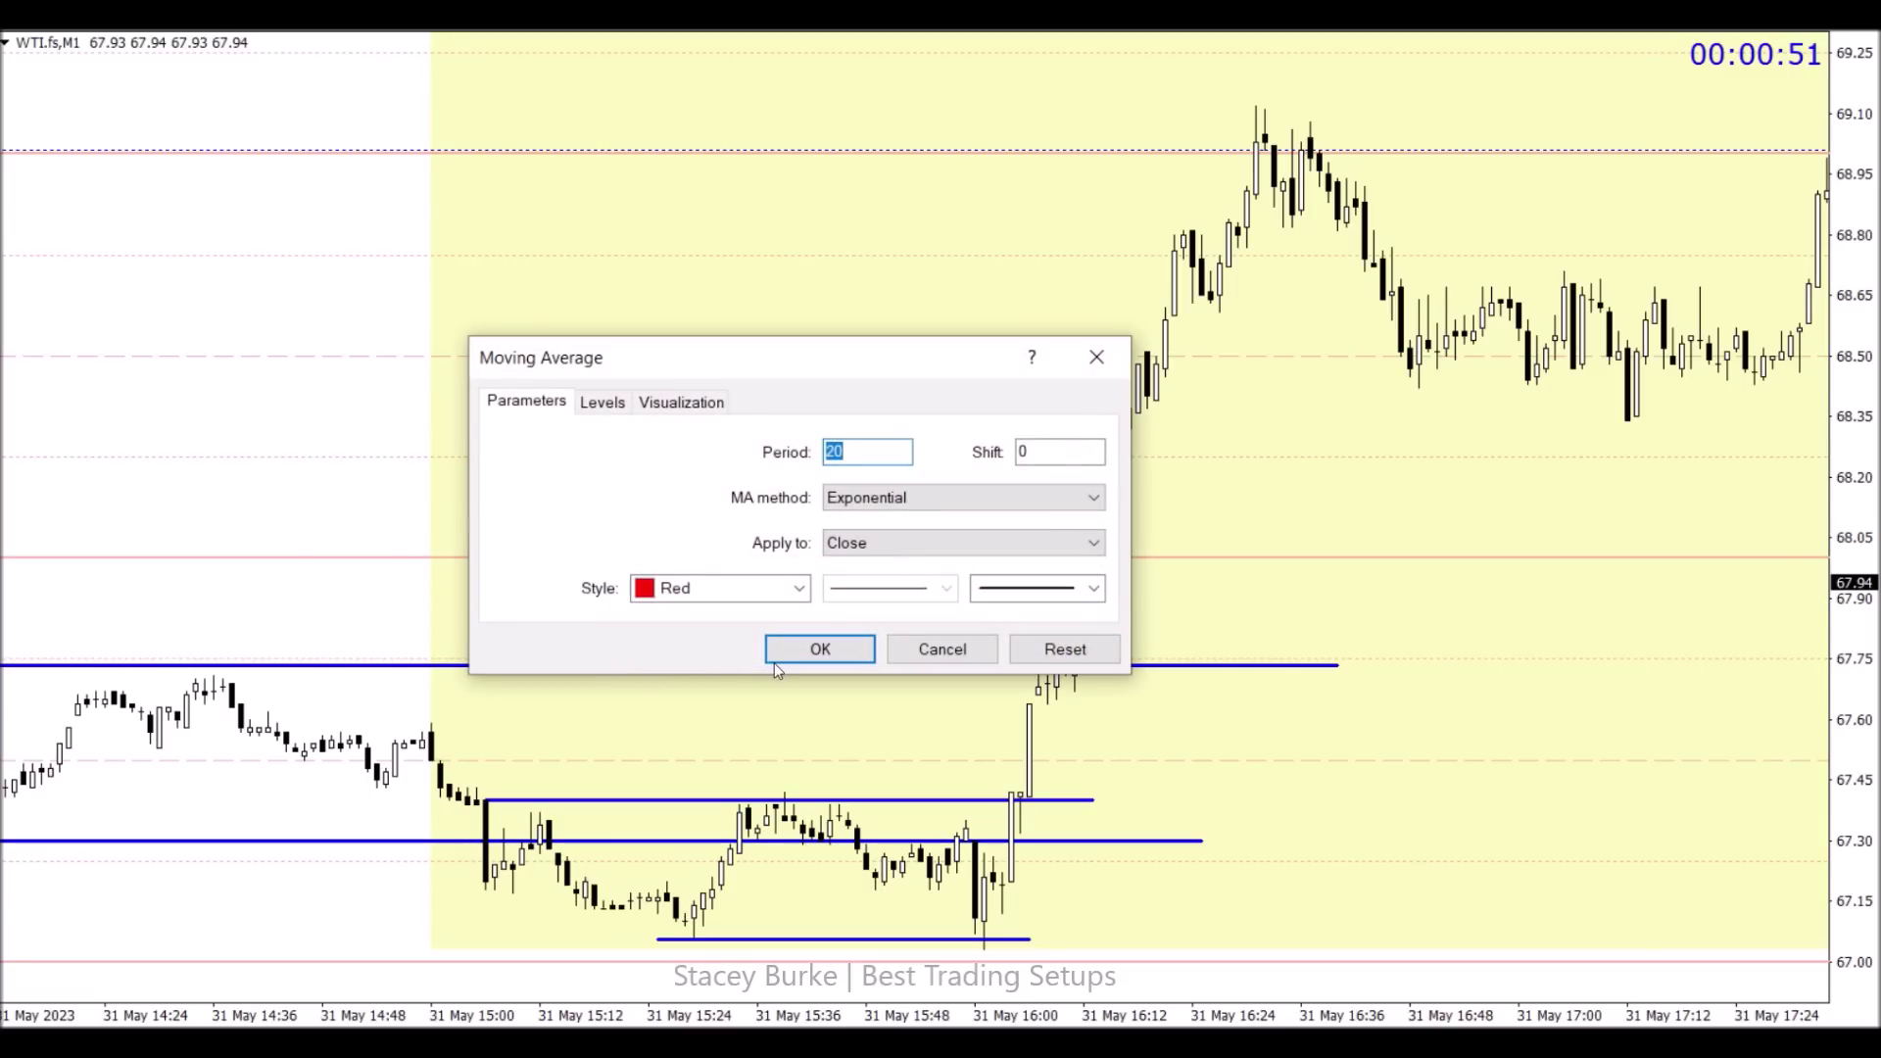
left_click(790, 650)
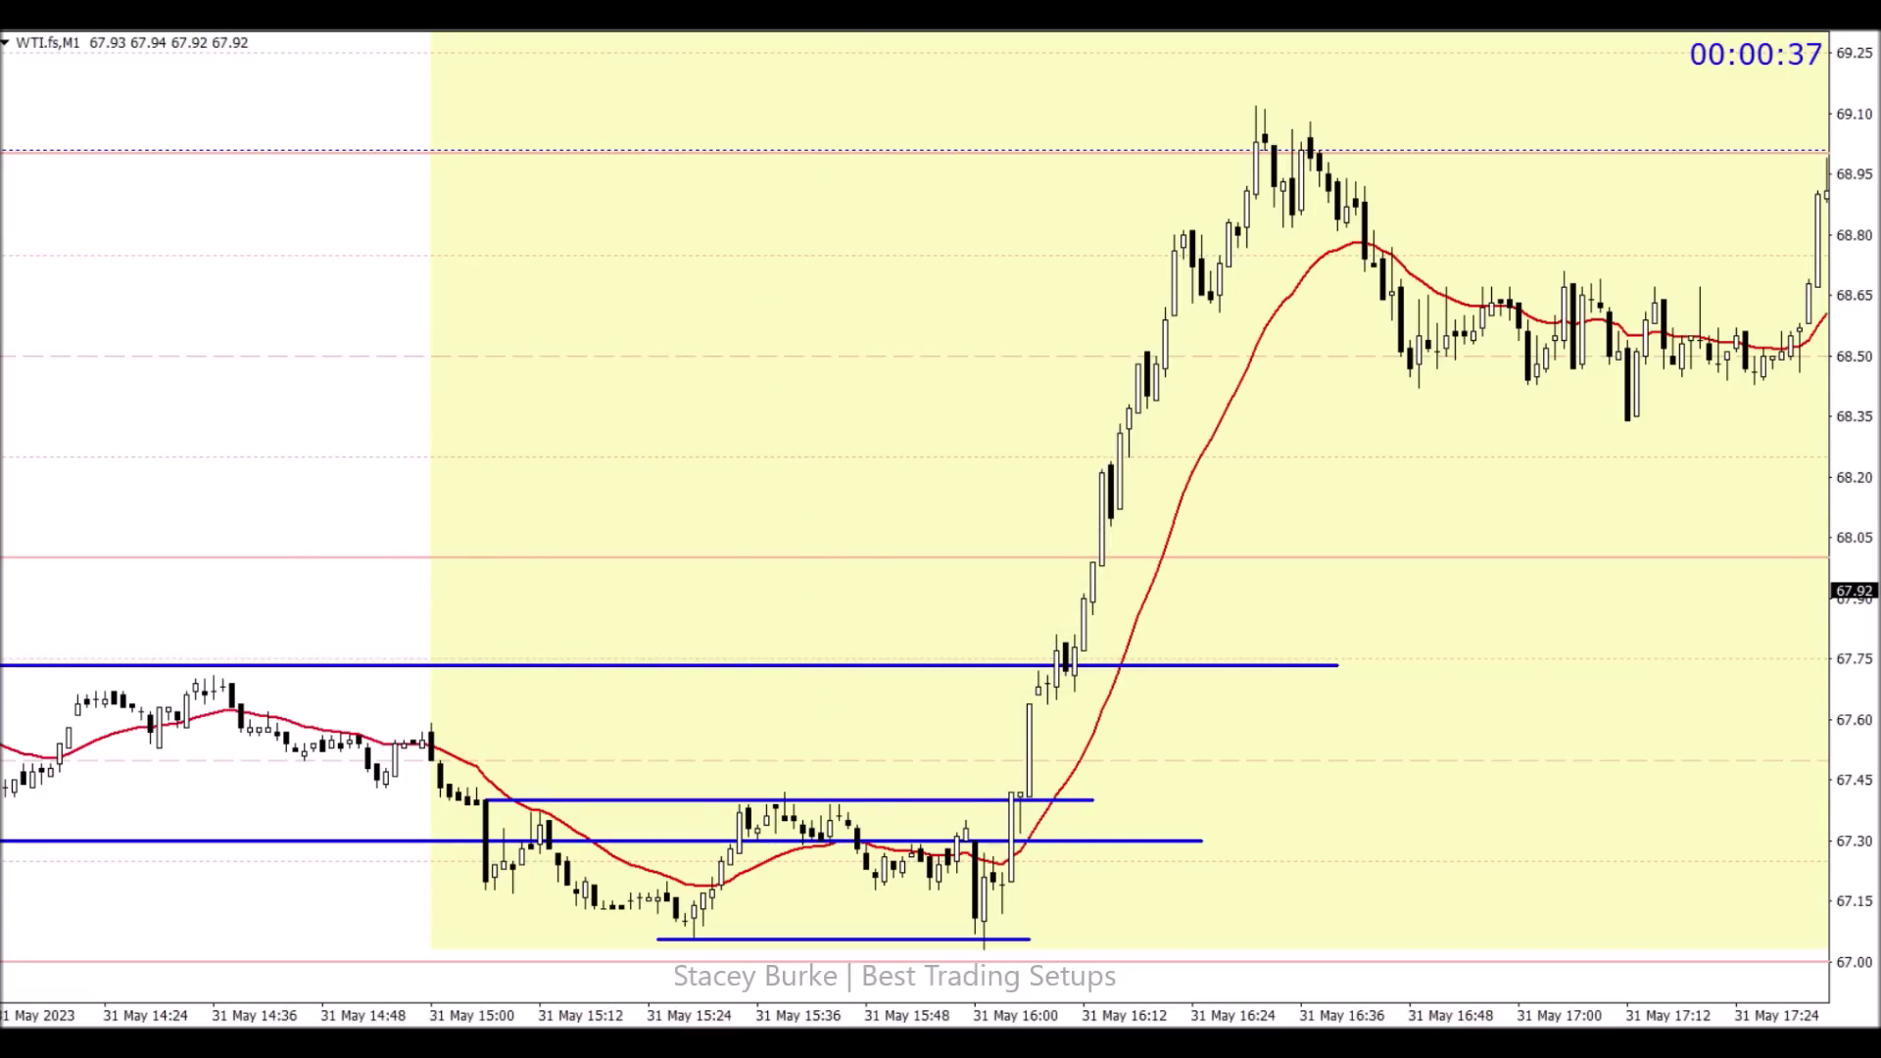
Step: Draw a Fibonacci over the 31 May range, with level 0 at about 67.08 and level 100 at about 67.71, anchored near 13:58
scroll(698, 157, "up", 3)
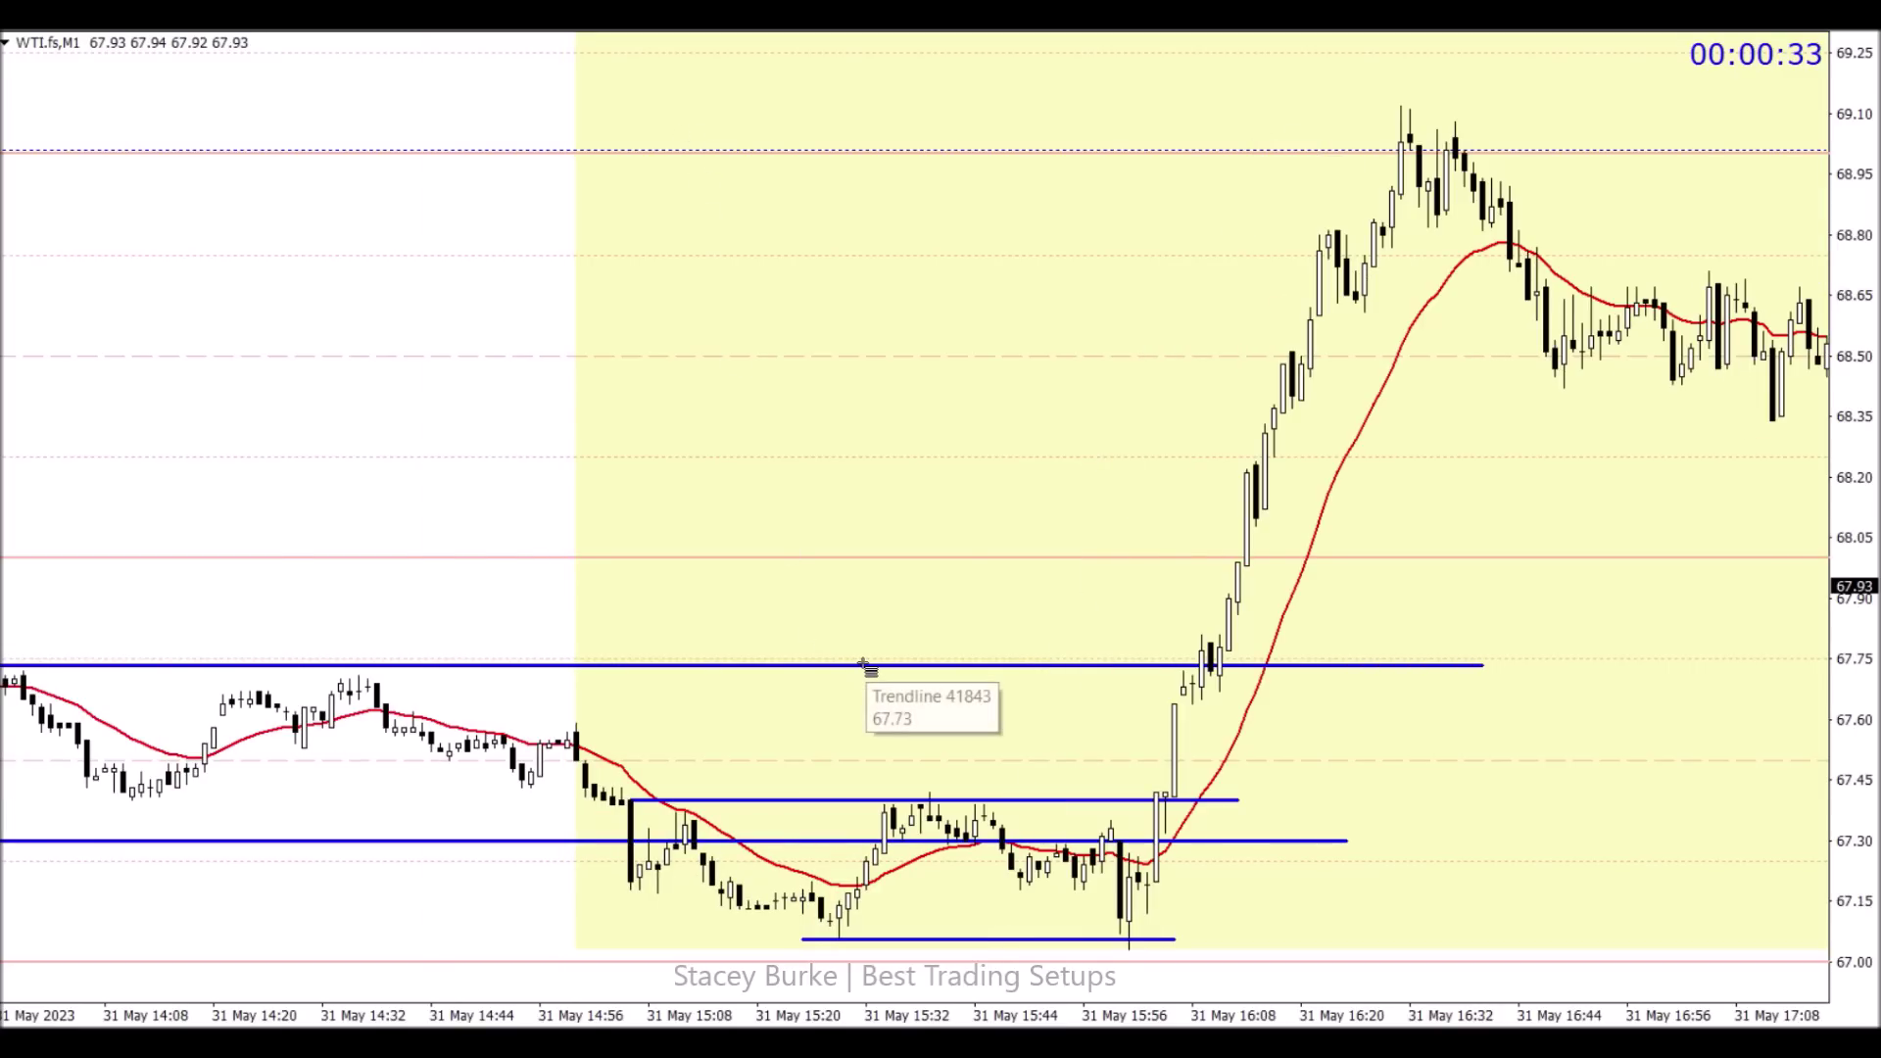
left_click_drag(862, 666, 758, 943)
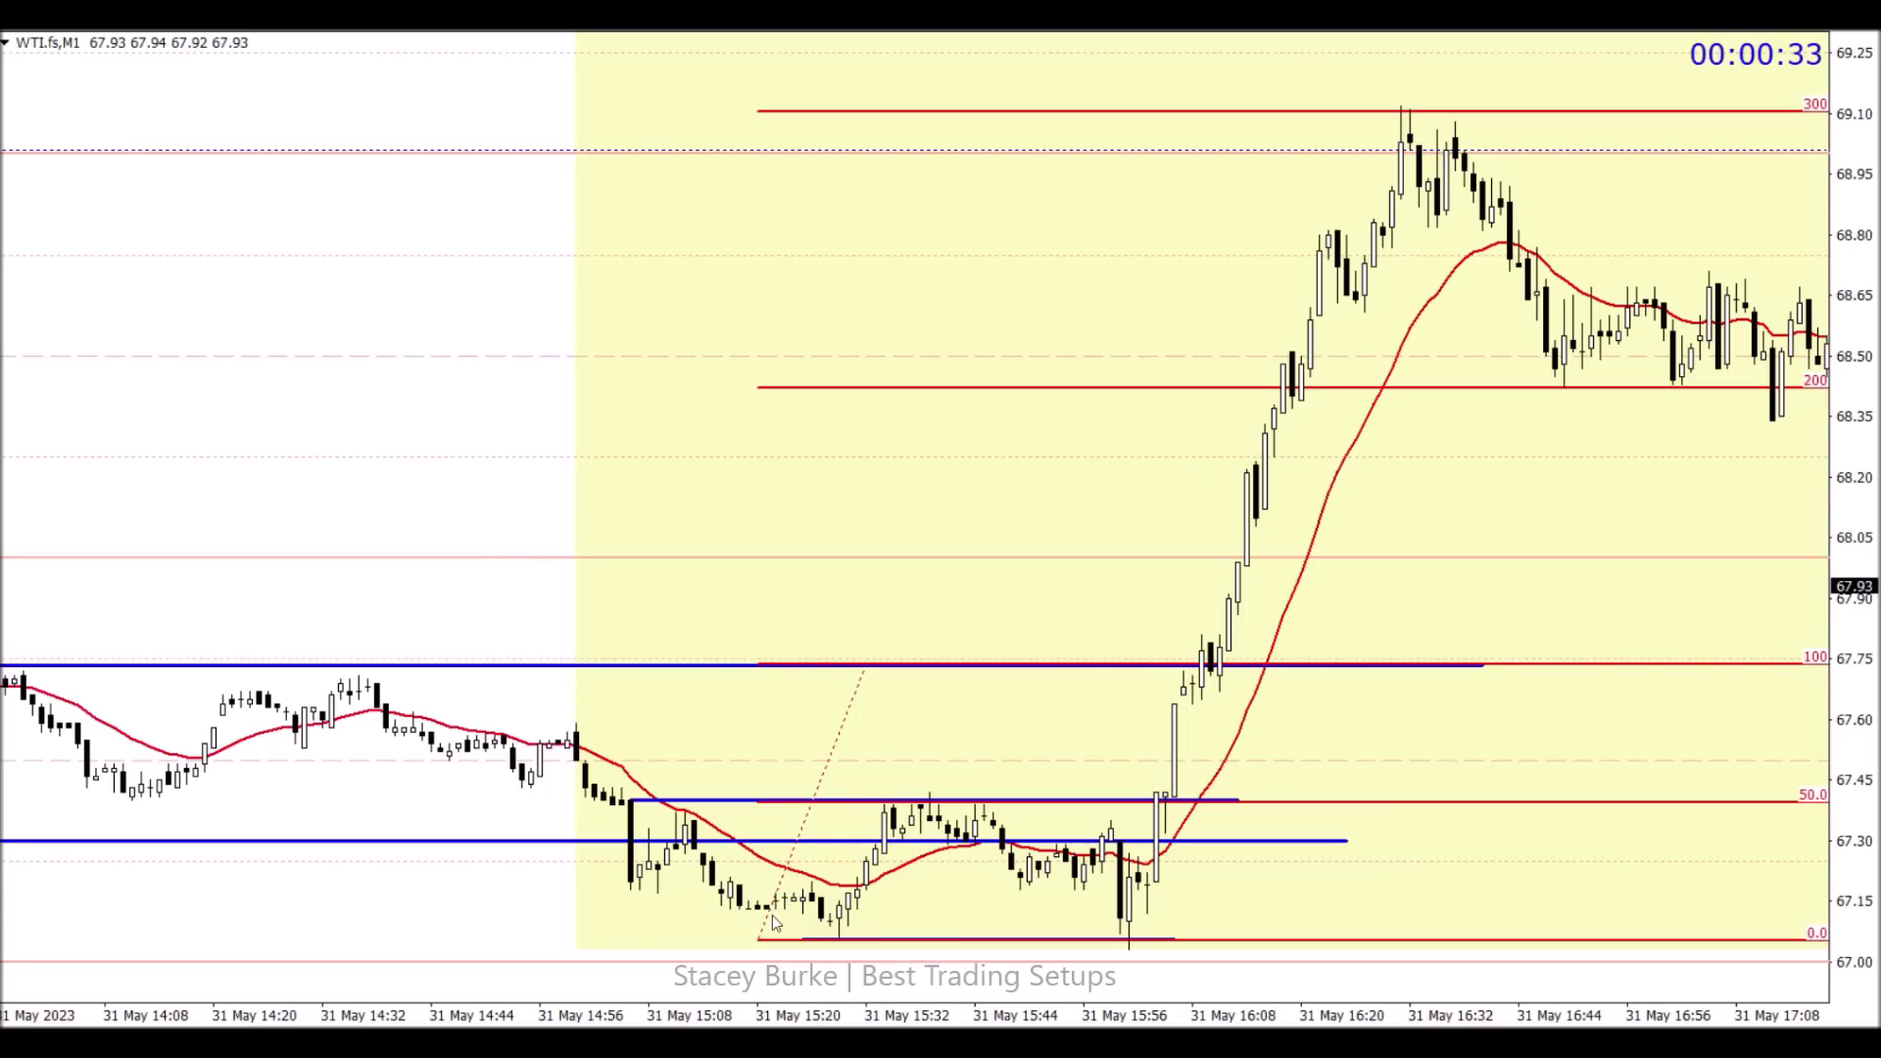
left_click_drag(760, 941, 721, 930)
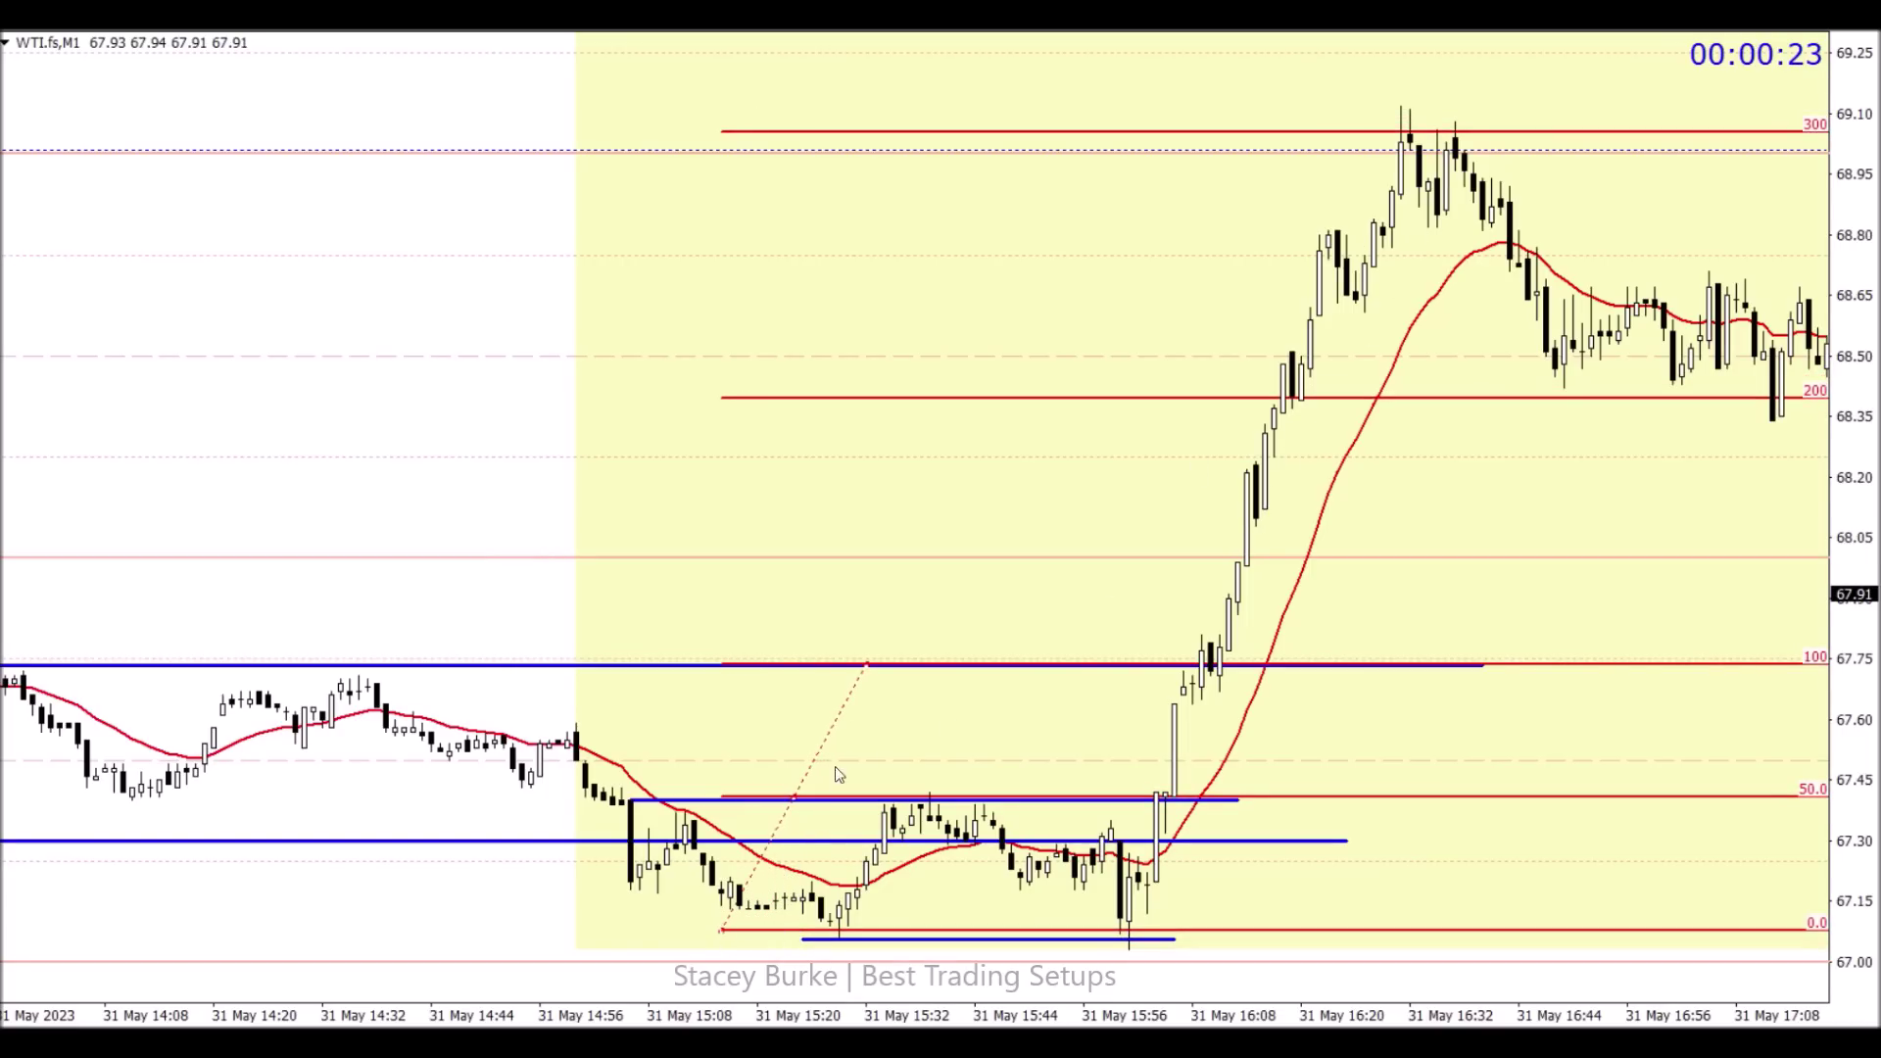
left_click_drag(869, 666, 20, 676)
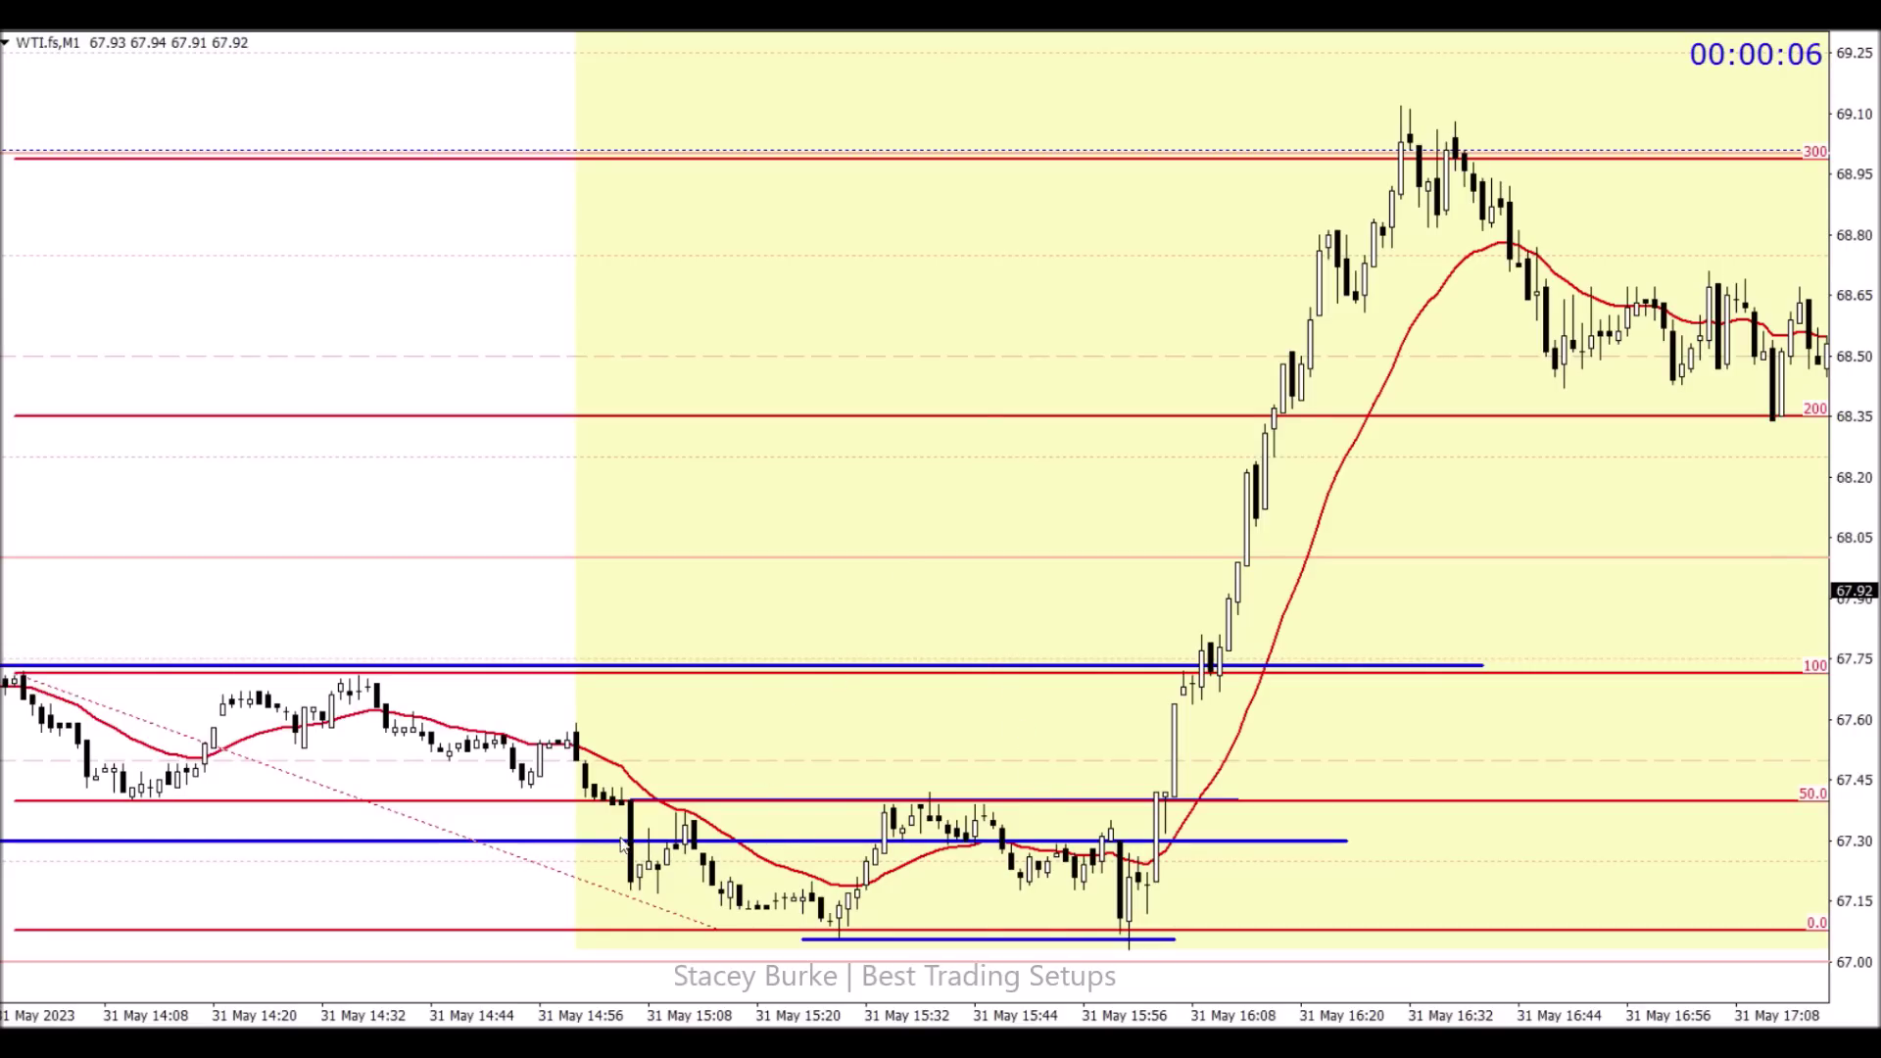
scroll(625, 813, "up", 3)
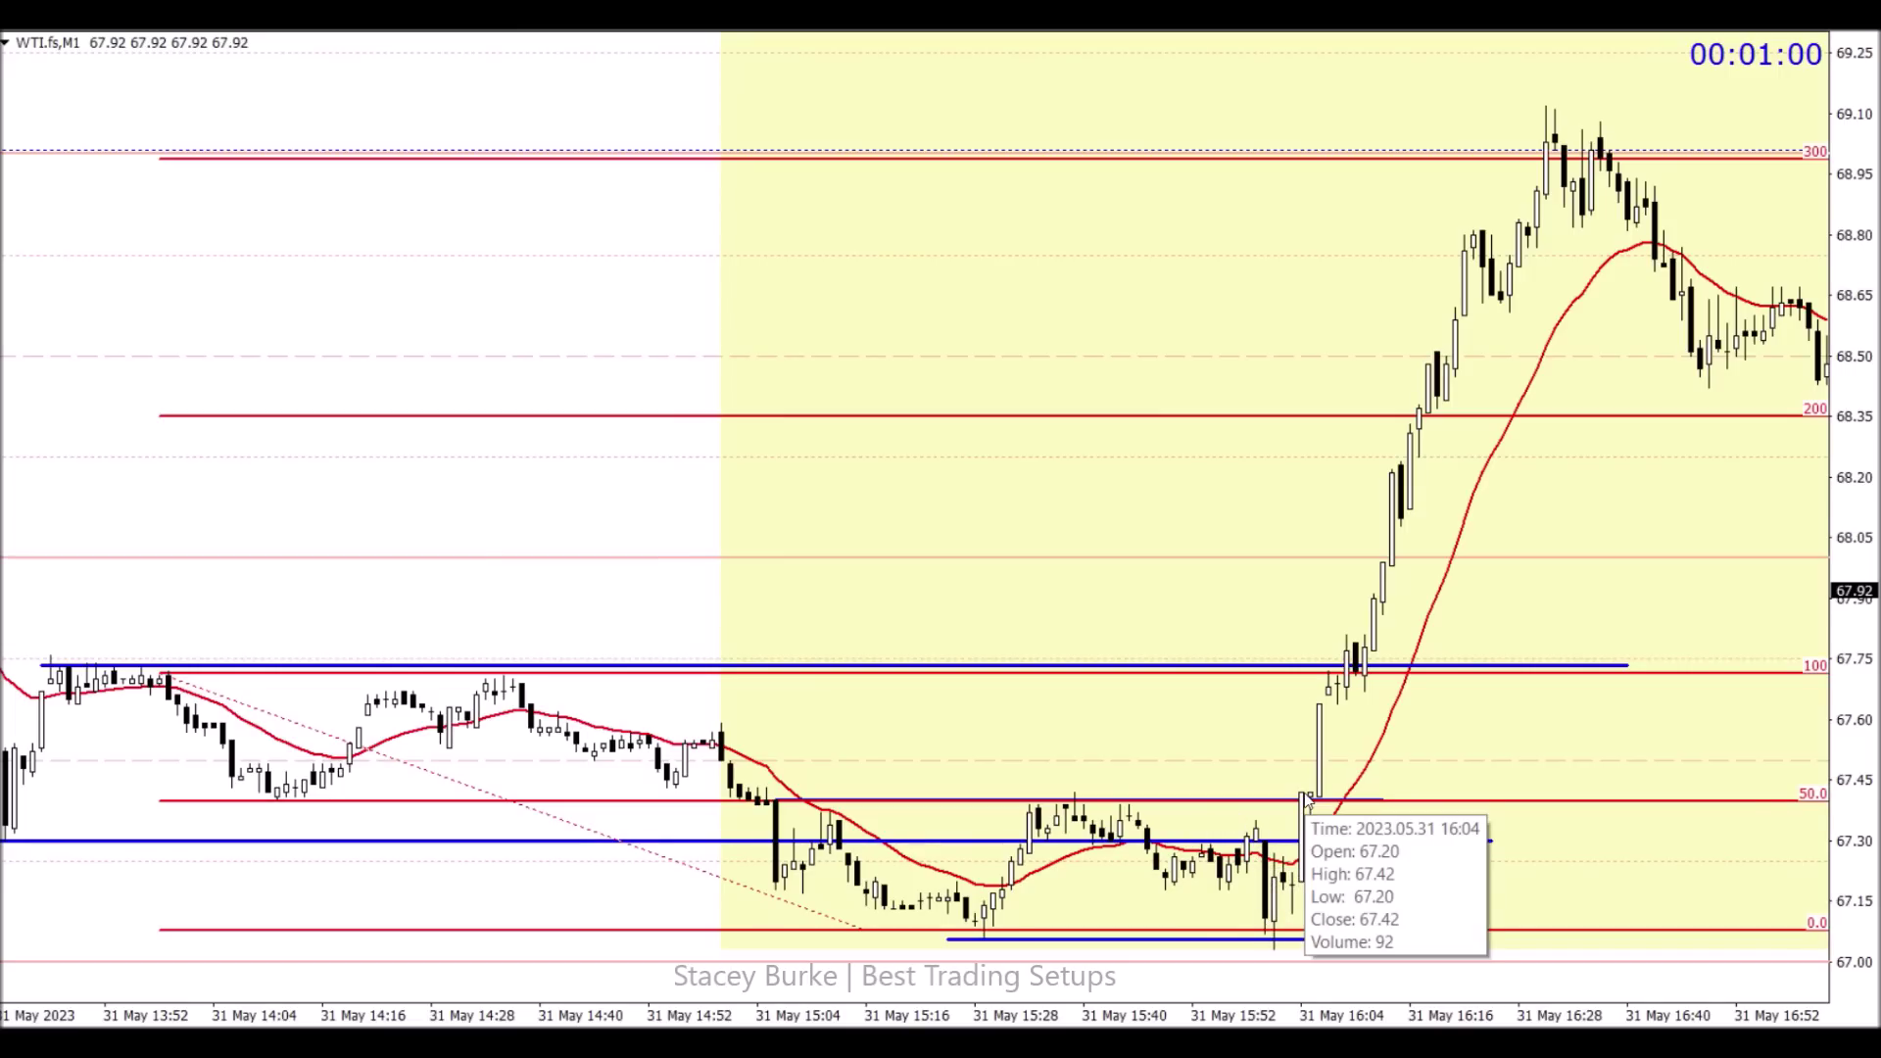
Step: On the M5 chart, draw a descending line along the 31 May sell-off from about 68.64 to 67.64
left_click(921, 30)
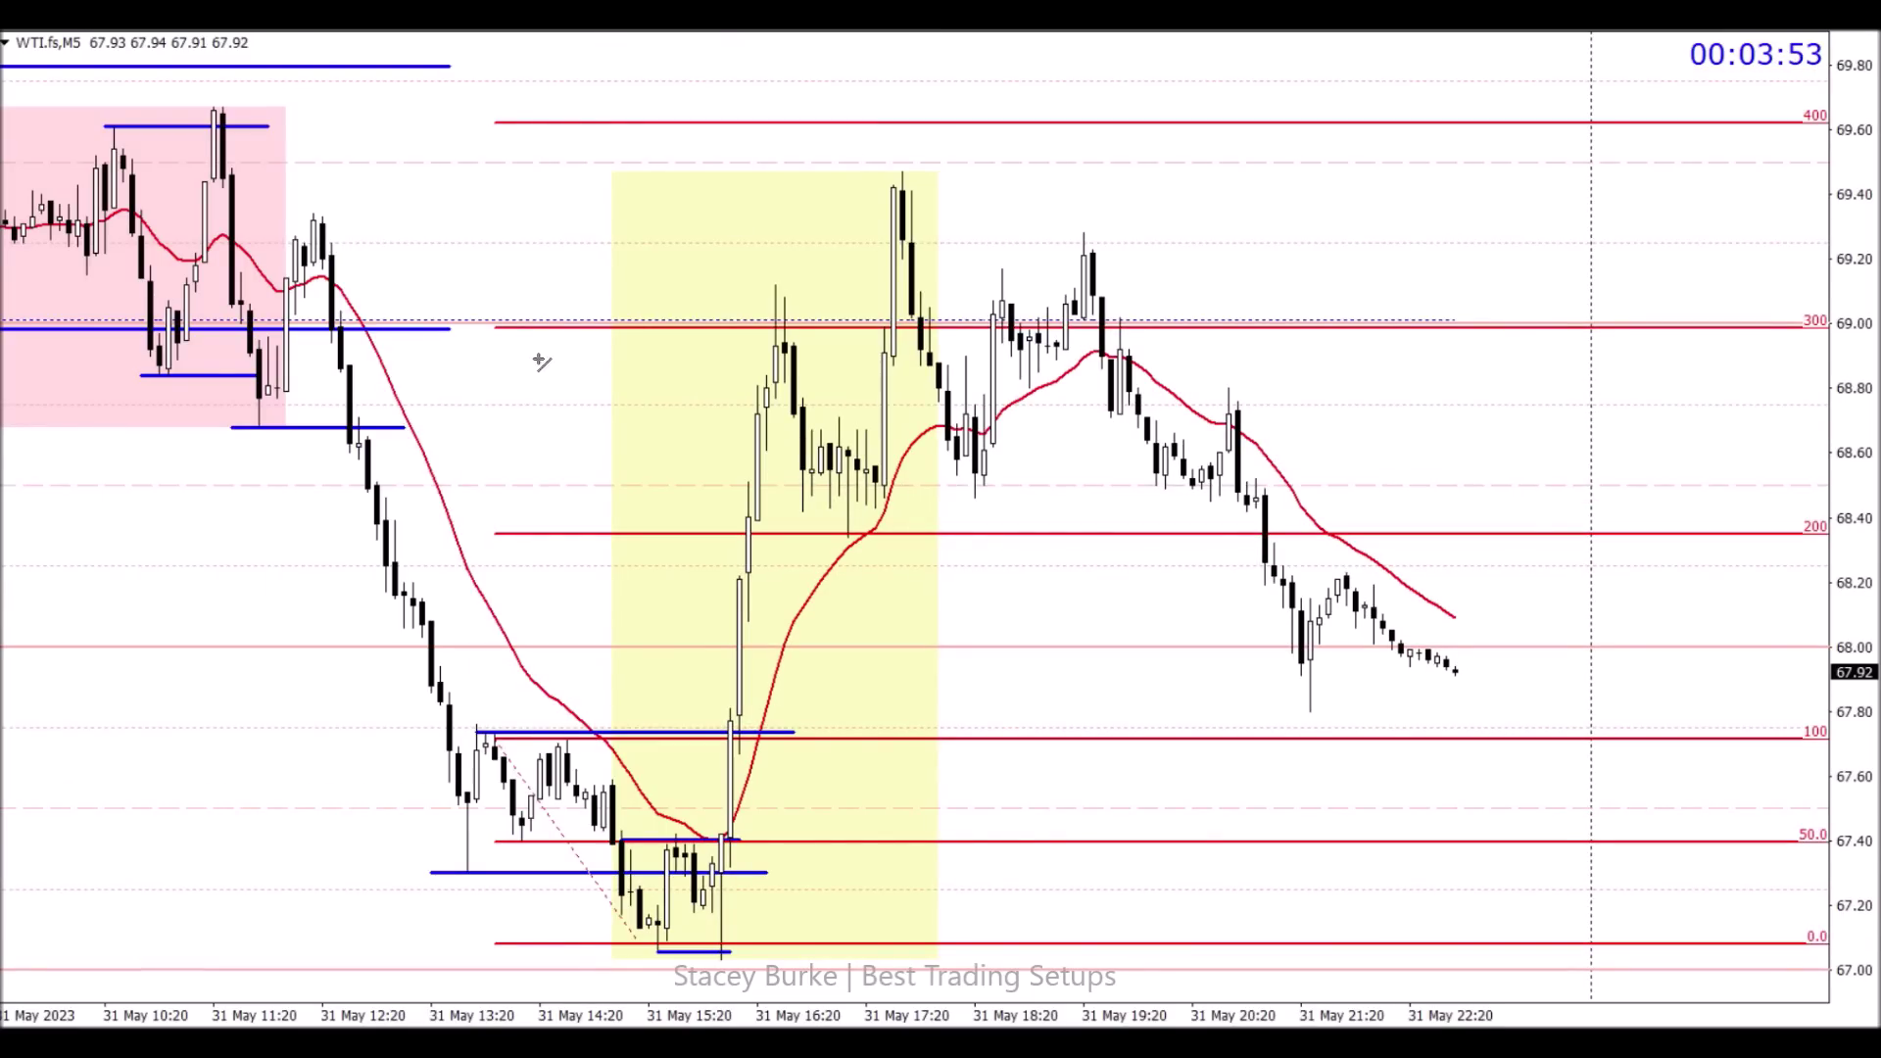
left_click_drag(376, 442, 487, 767)
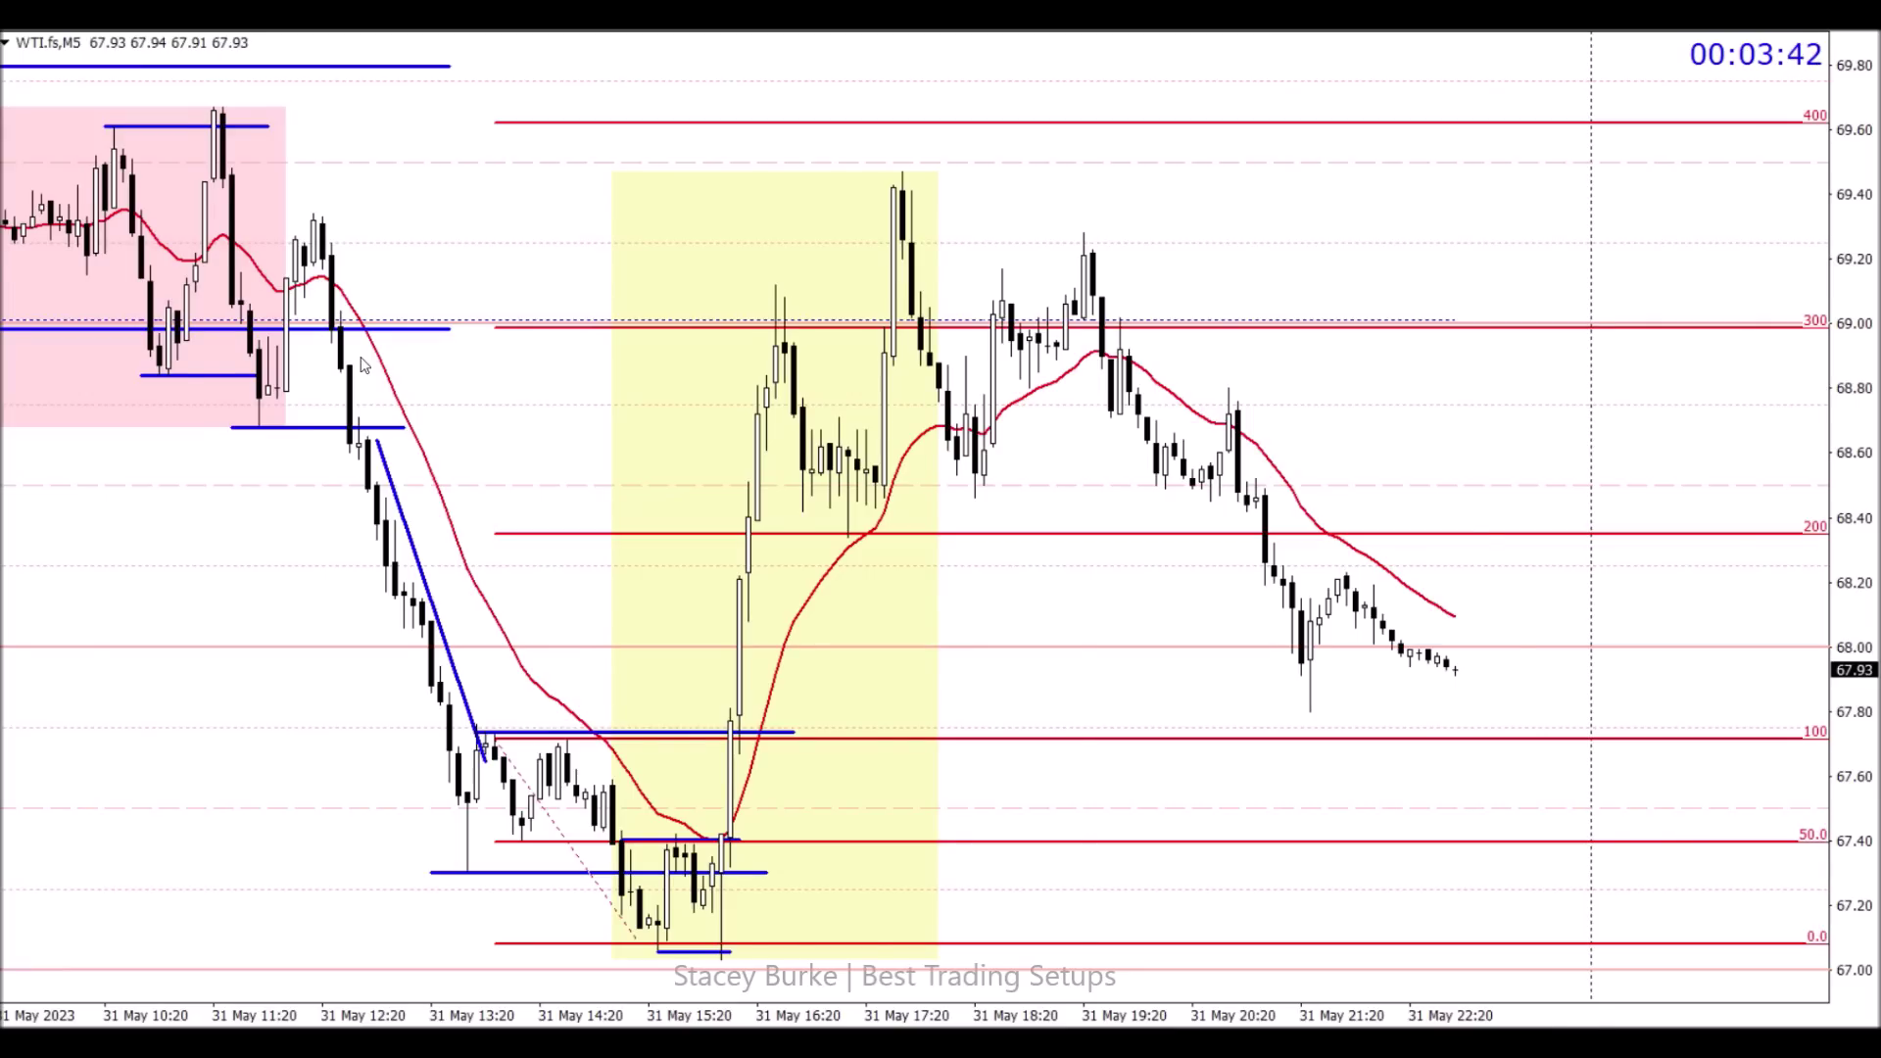
scroll(363, 364, "up", 3)
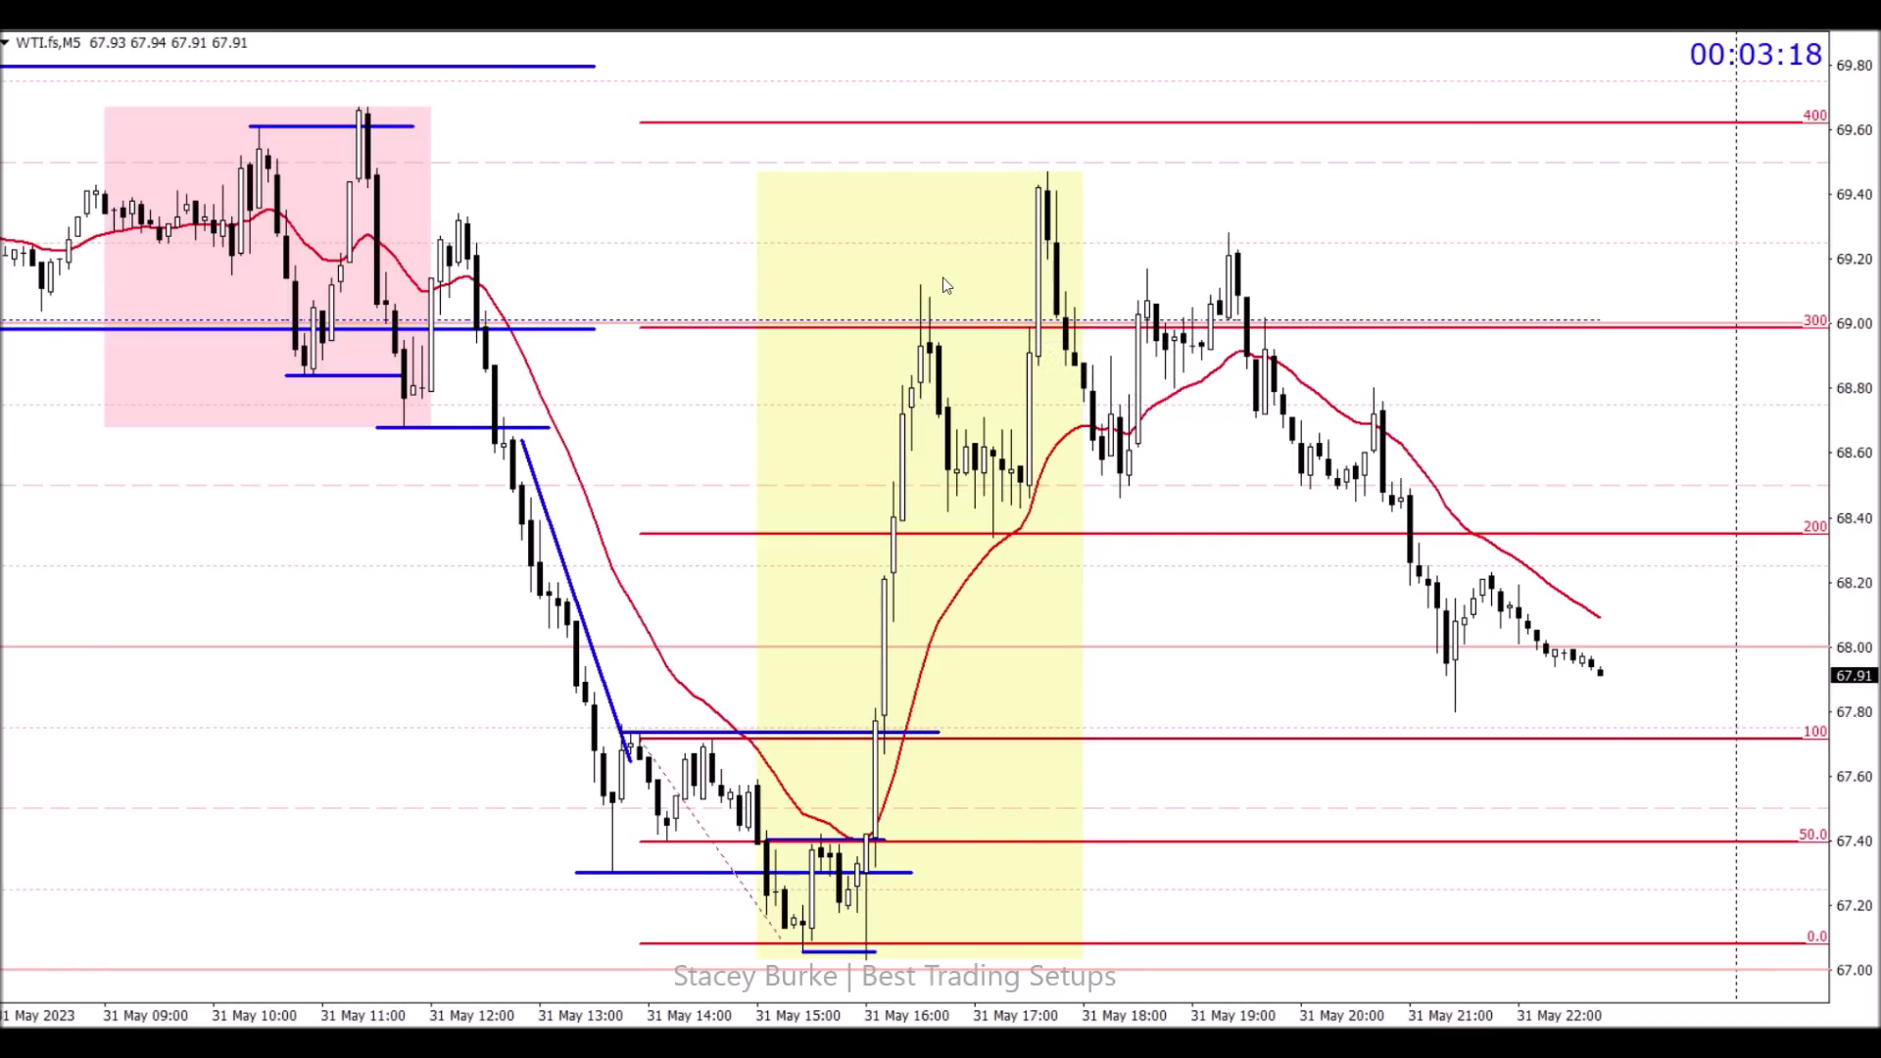
Step: Delete the Moving Average from the M5 chart and shift the lower end of the descending sell-off line slightly further down
right_click(692, 703)
left_click(722, 748)
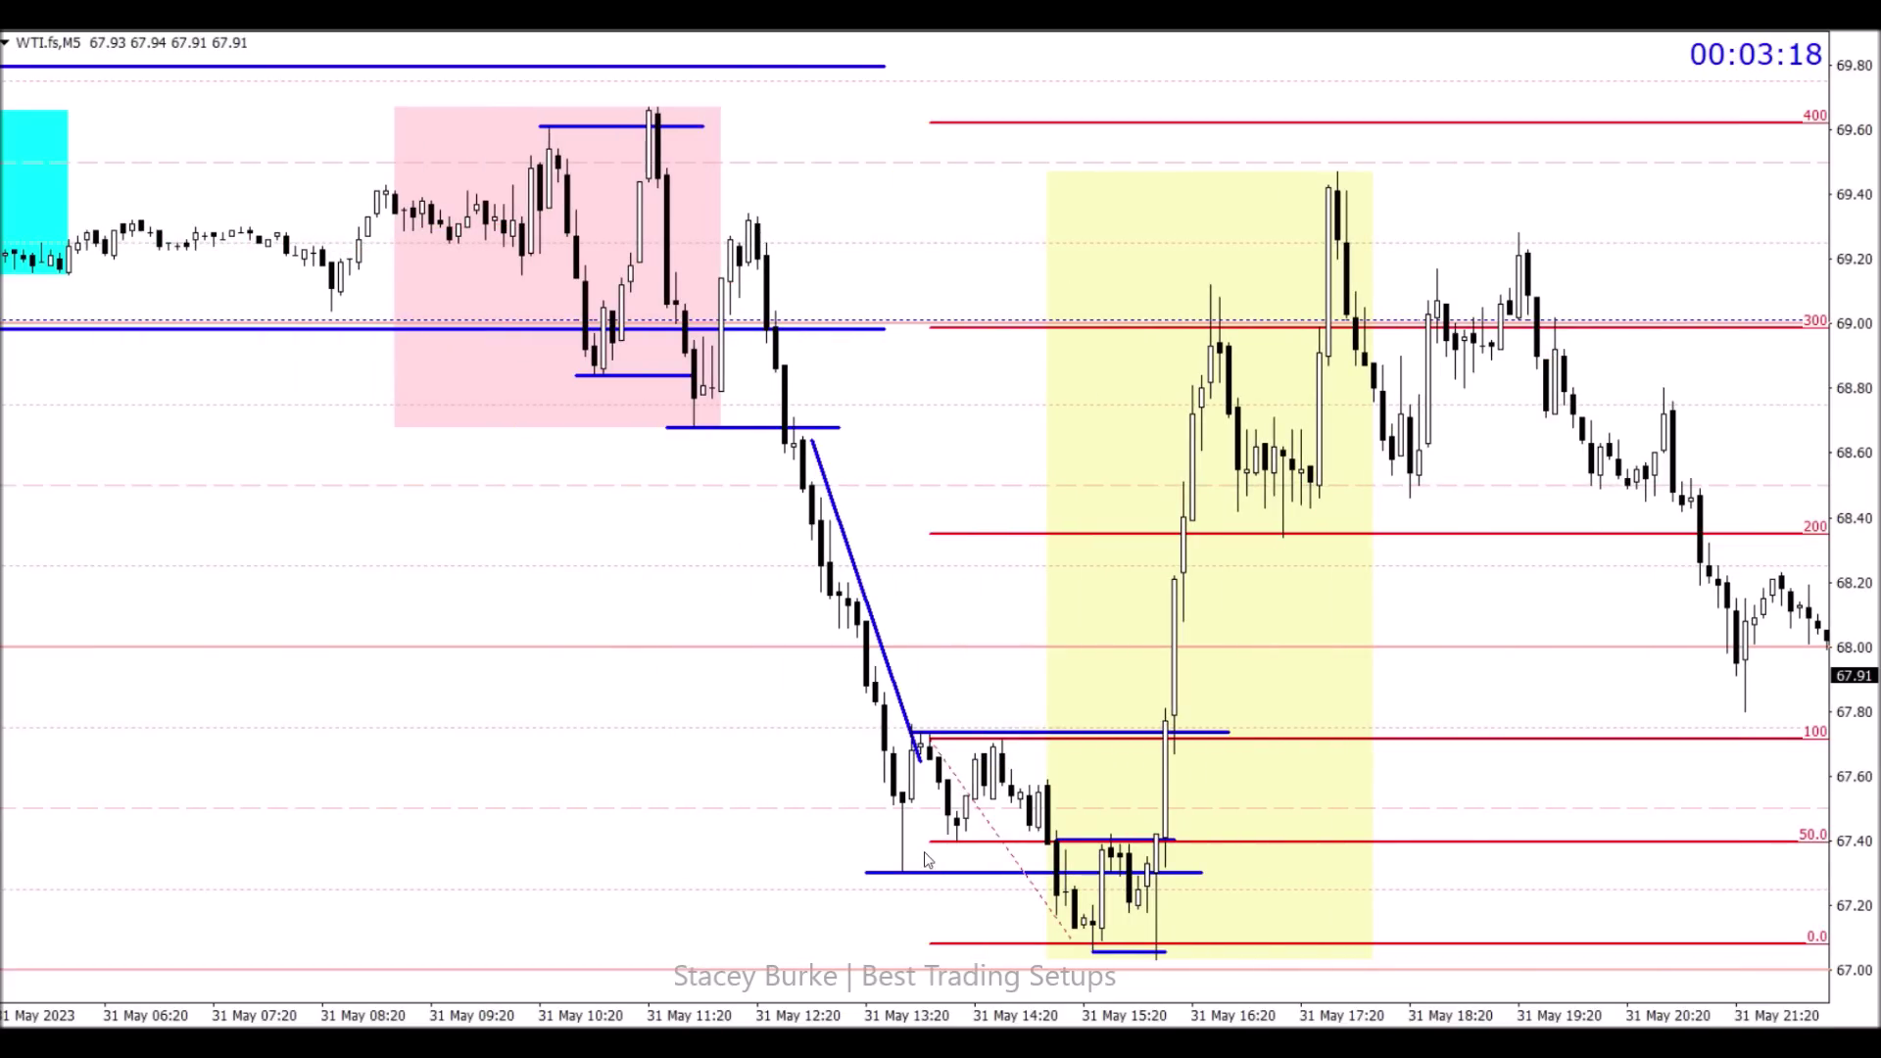
left_click_drag(923, 753, 912, 785)
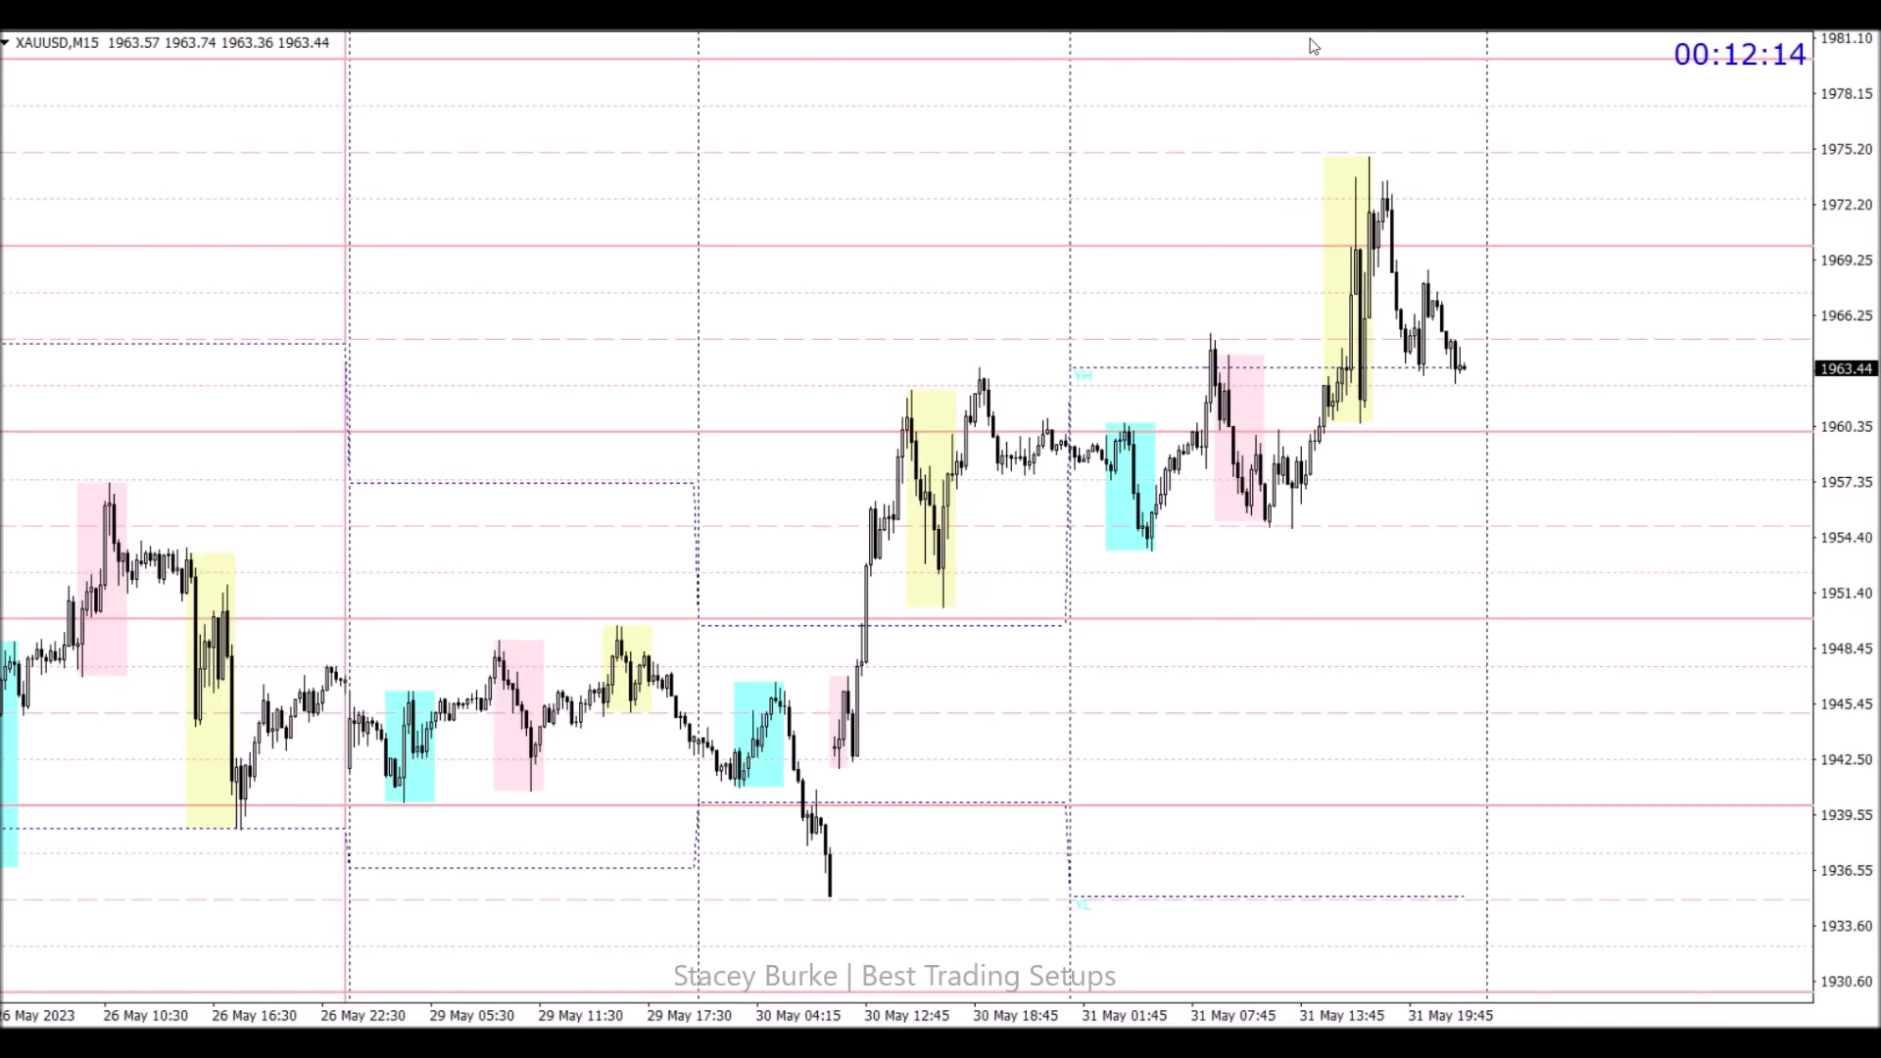
Step: On the XAUUSD M15 chart, draw an inverted V over the 30 May peak after the yellow box, with its tip at about 1963.8
scroll(1314, 533, "up", 2)
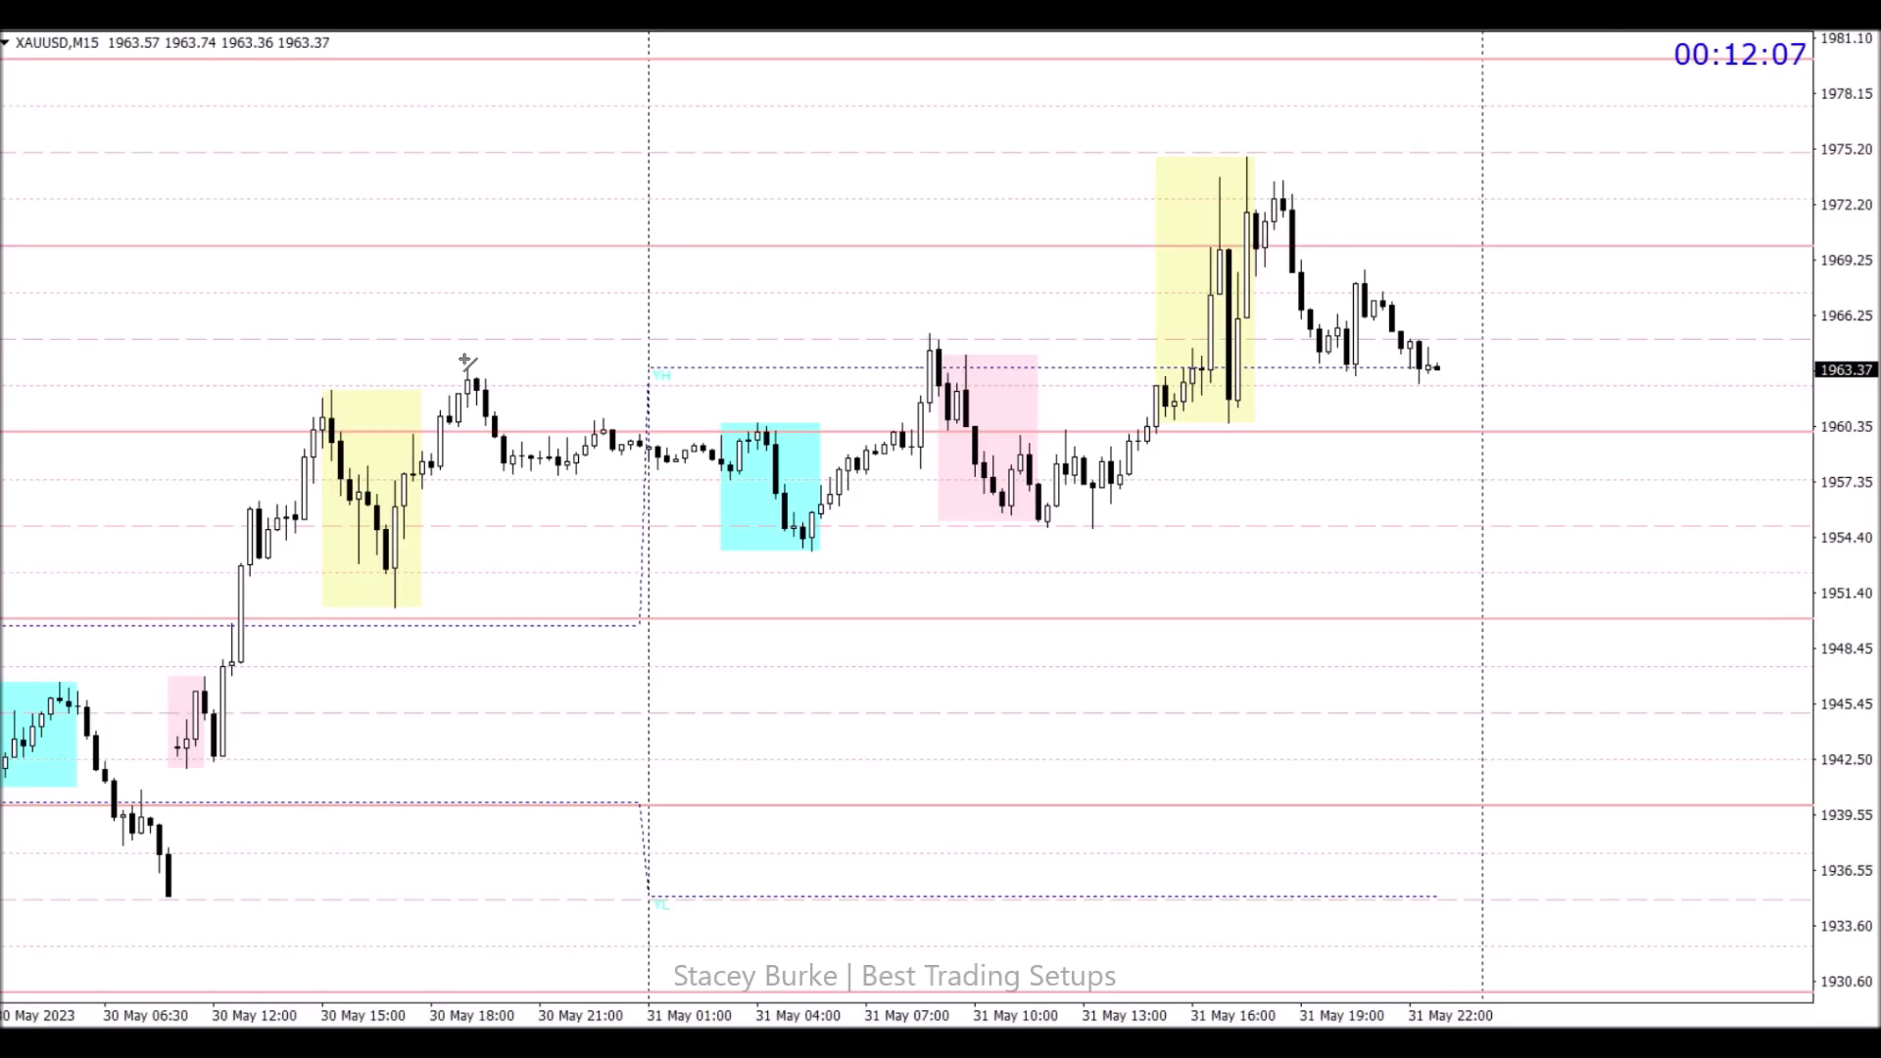
left_click_drag(468, 361, 431, 423)
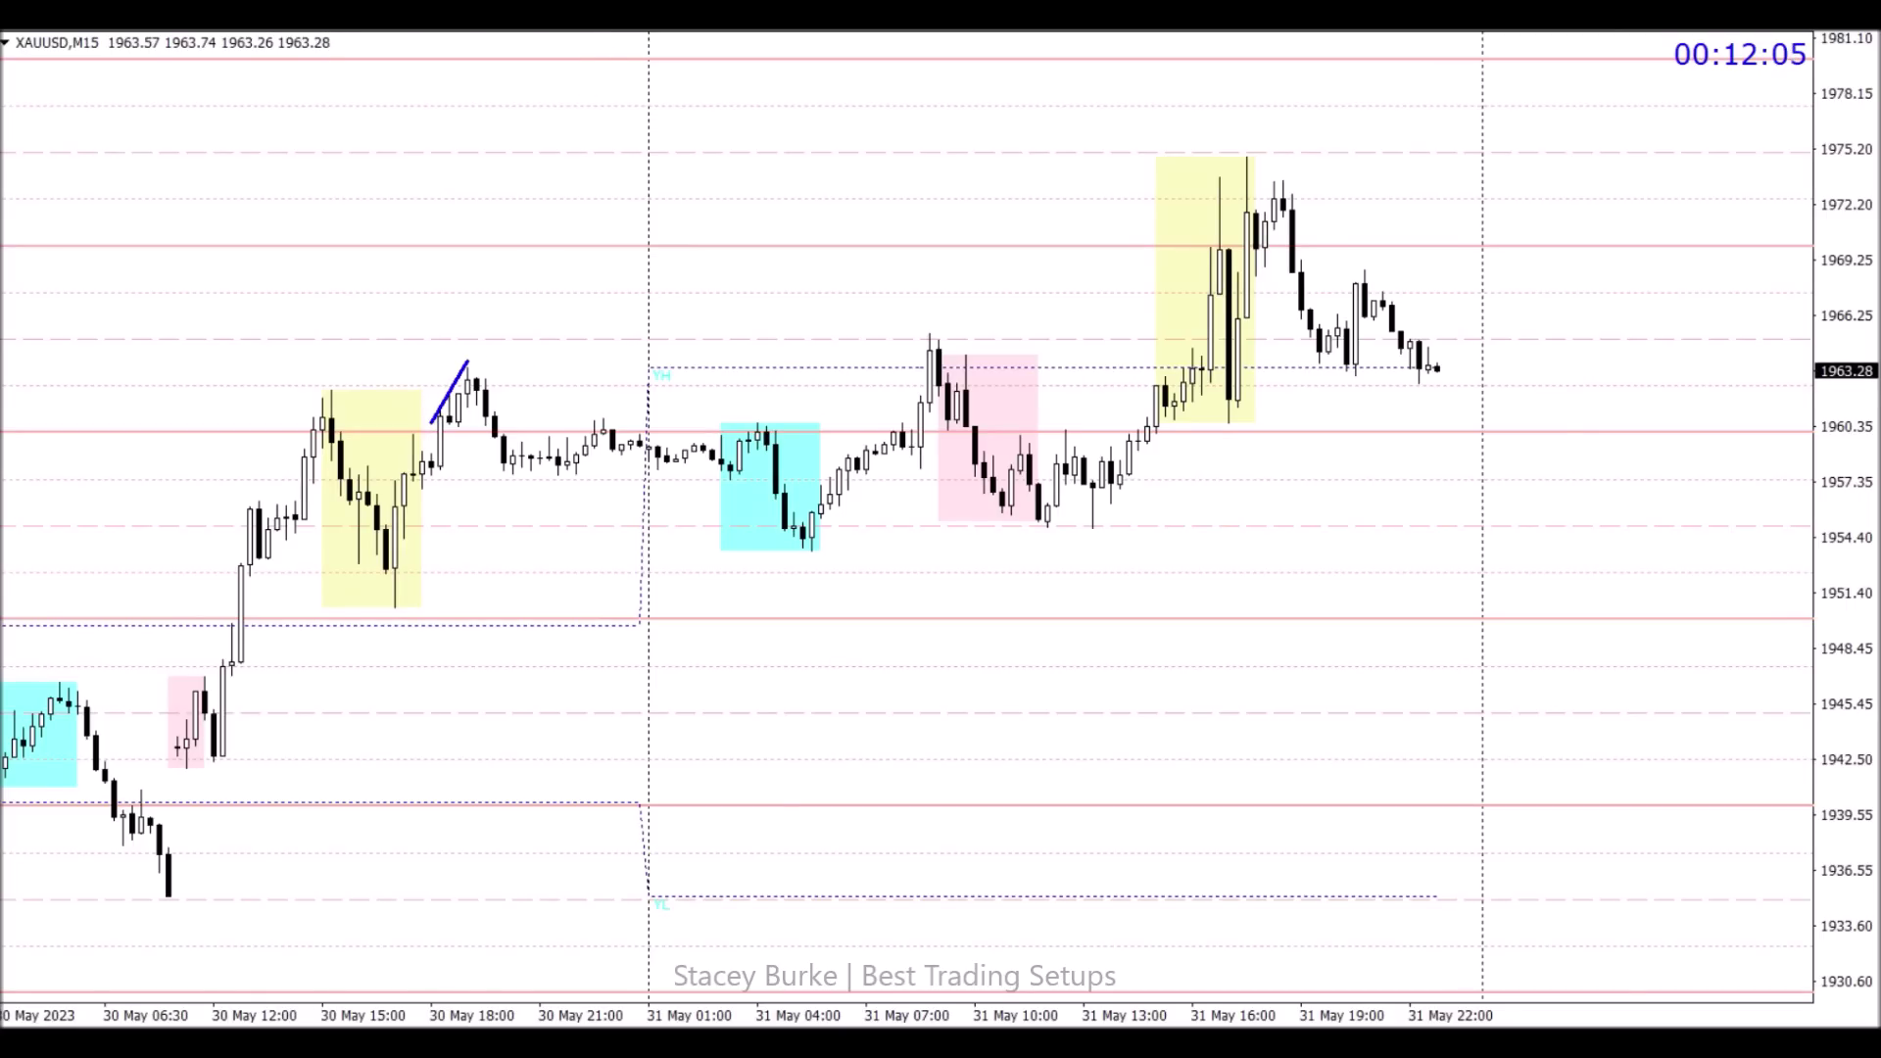
left_click_drag(468, 362, 505, 423)
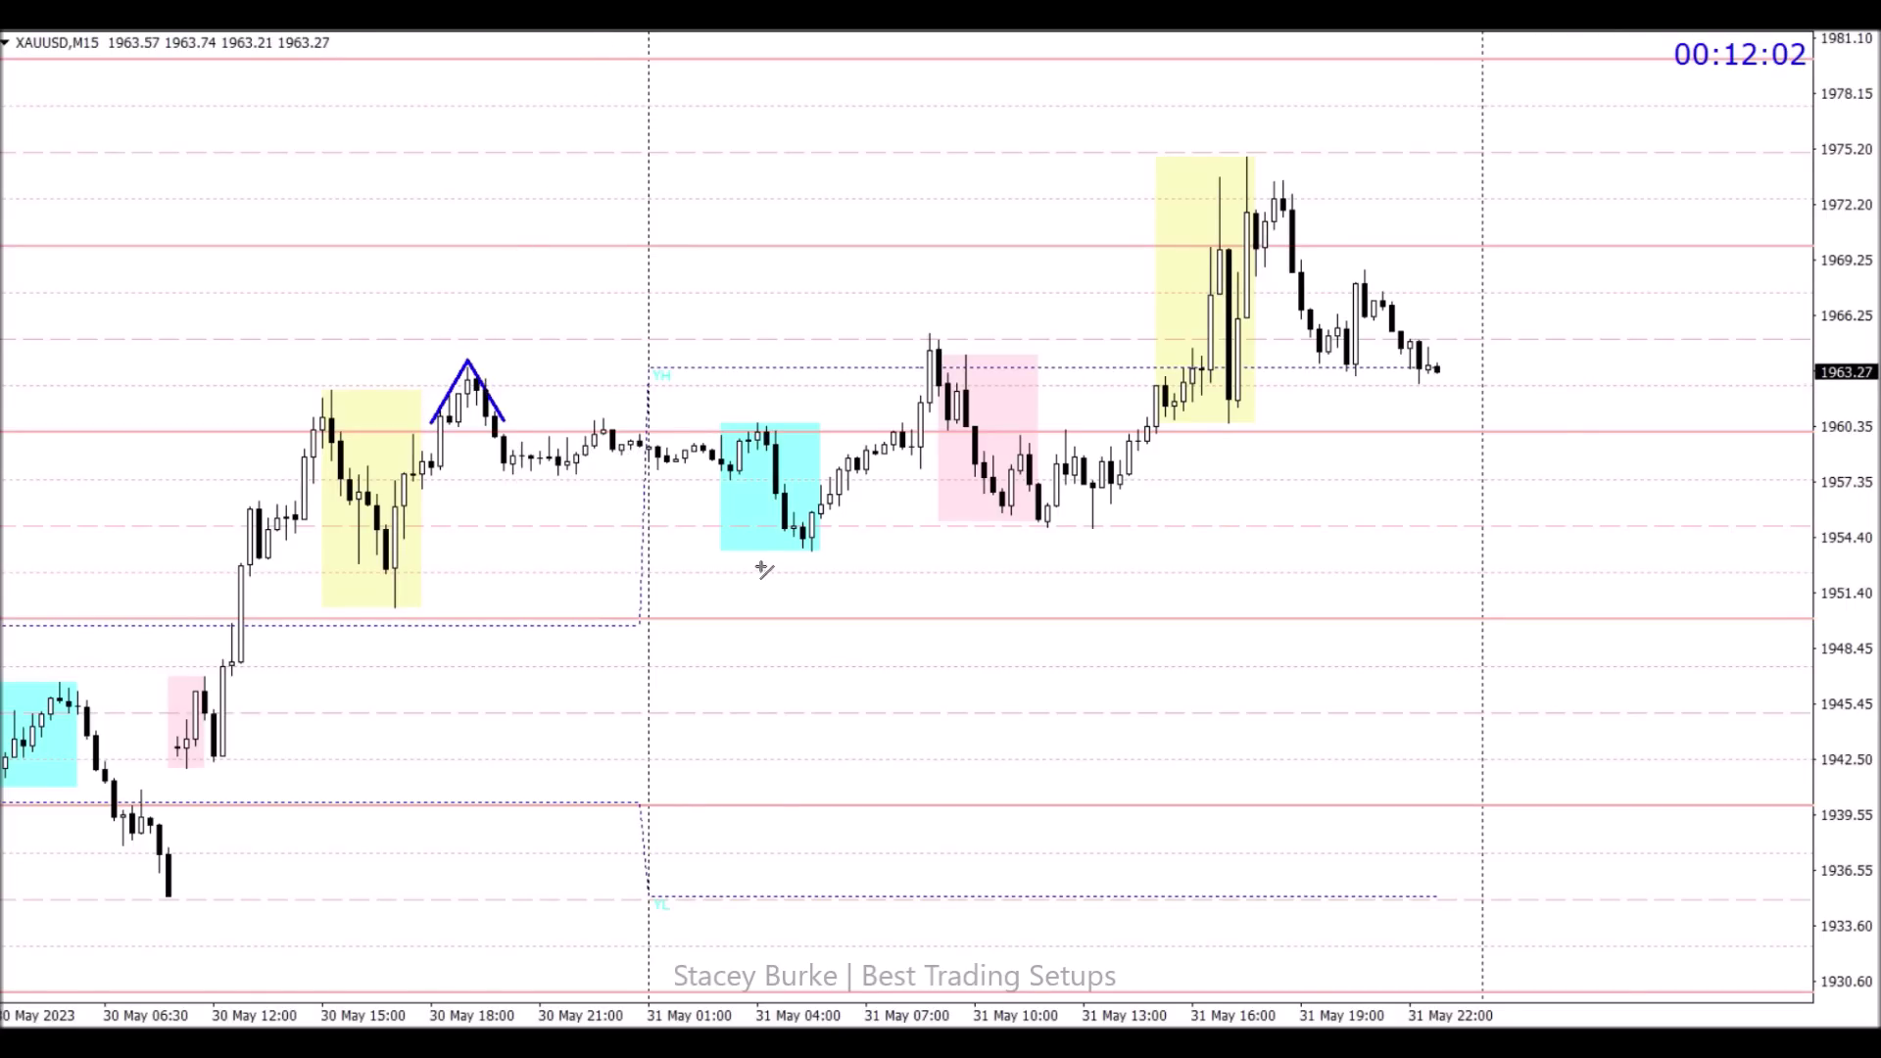
Step: Draw a V of two lines around the low of the 30 May yellow box, with its tip at about 1949.7
left_click_drag(366, 523, 404, 617)
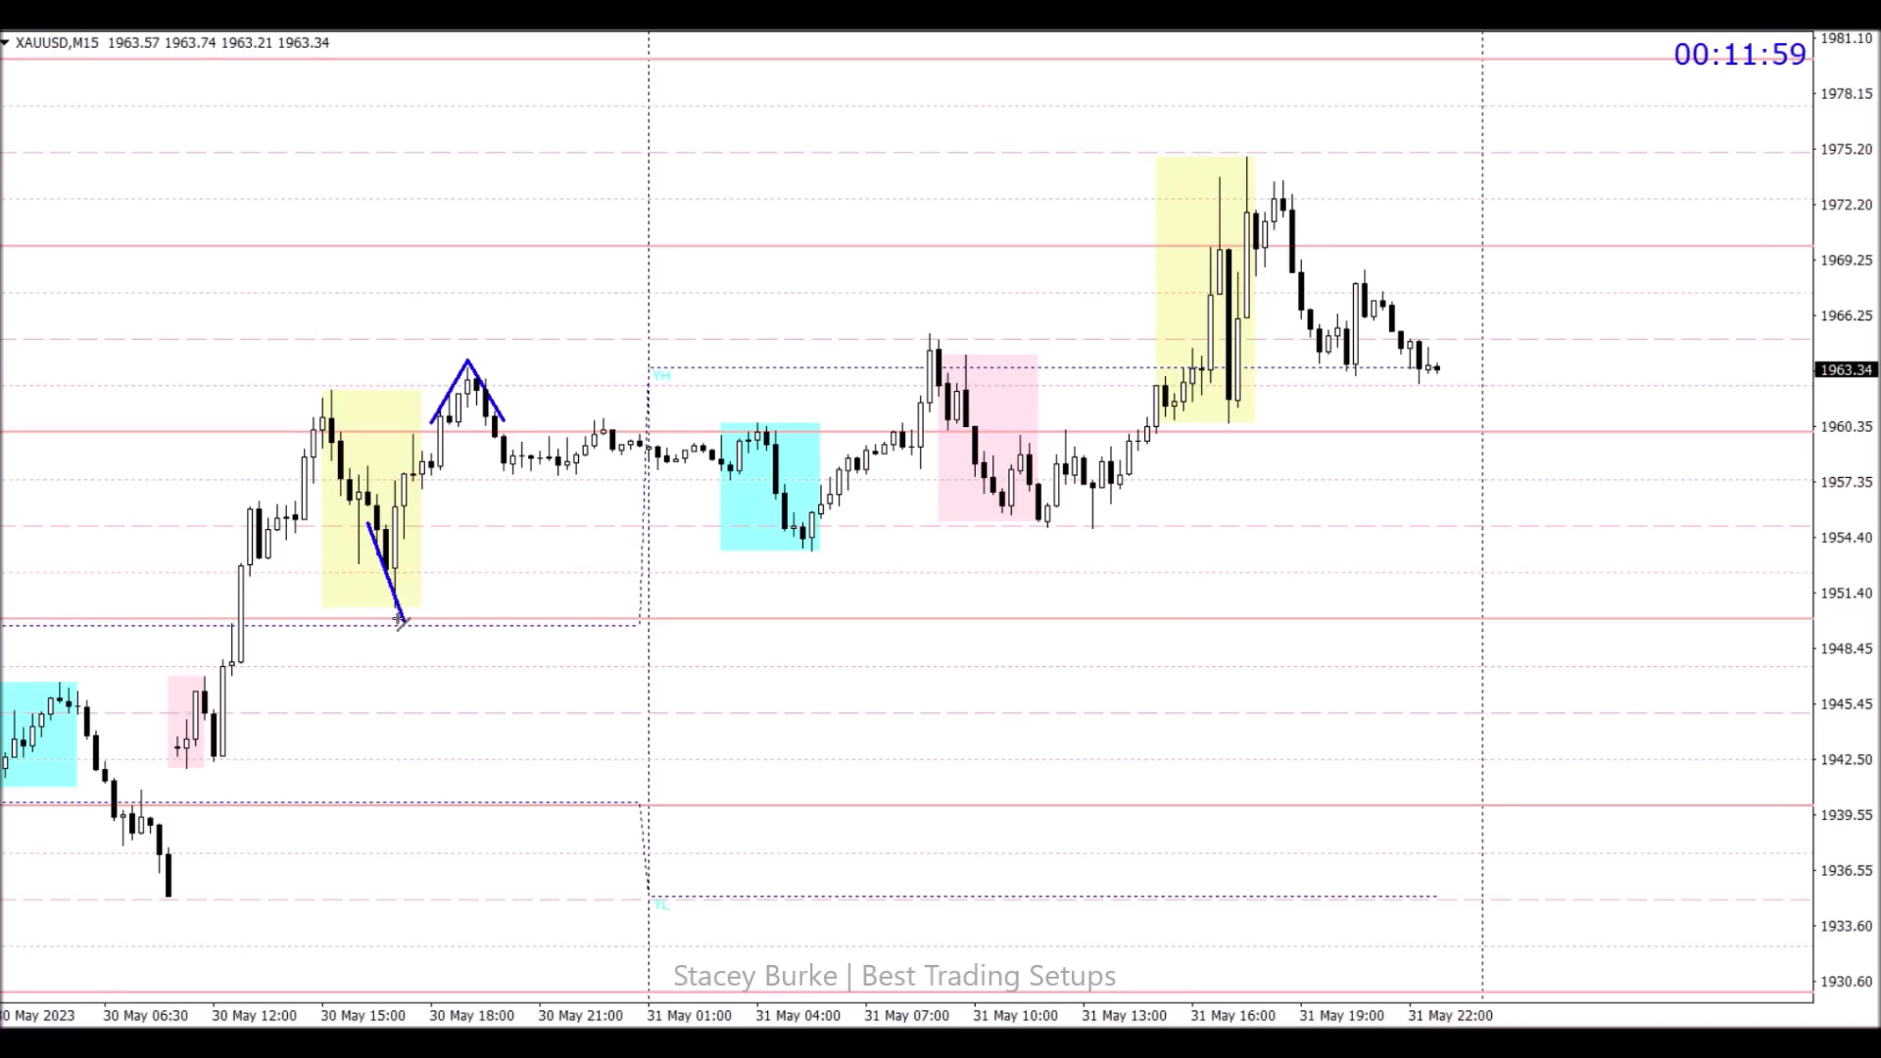
left_click(620, 33)
left_click_drag(432, 528, 403, 623)
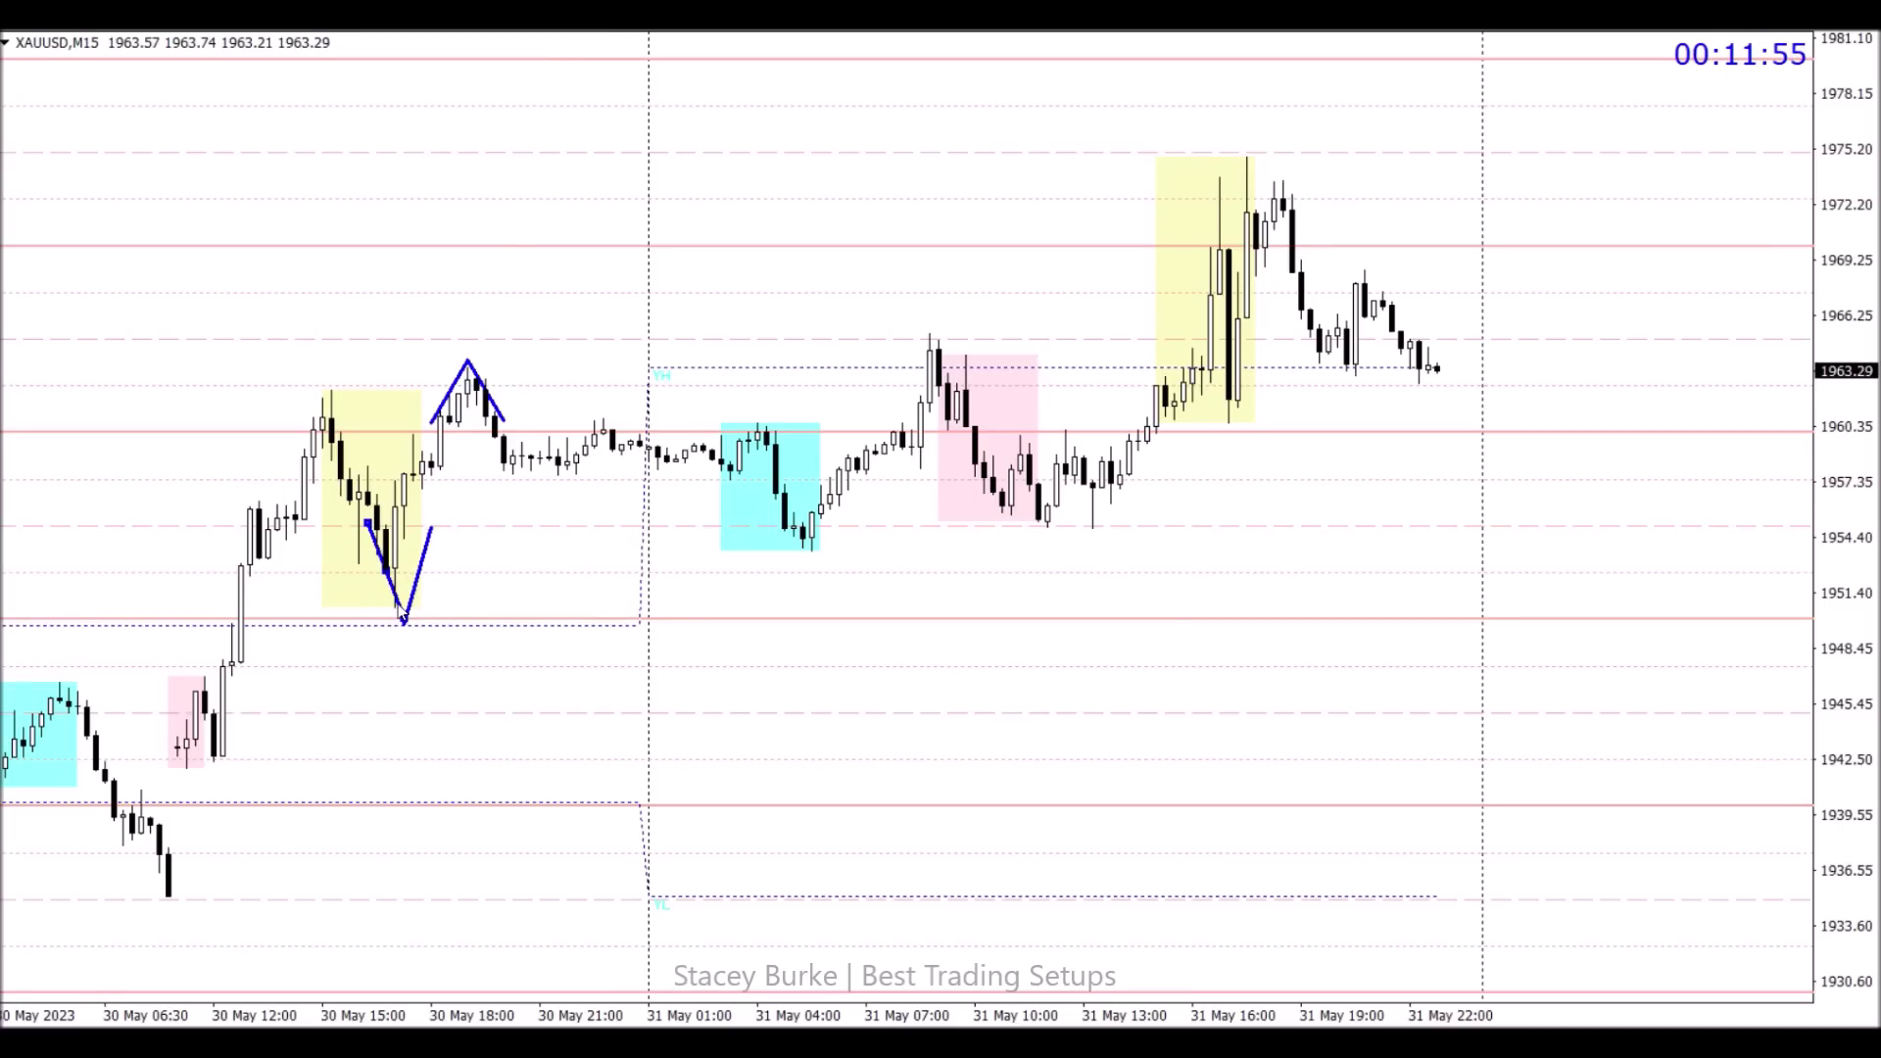
Step: Adjust the lower ends of both V lines so they meet at the yellow box's low, at about 1950.5
double_click(393, 613)
double_click(404, 624)
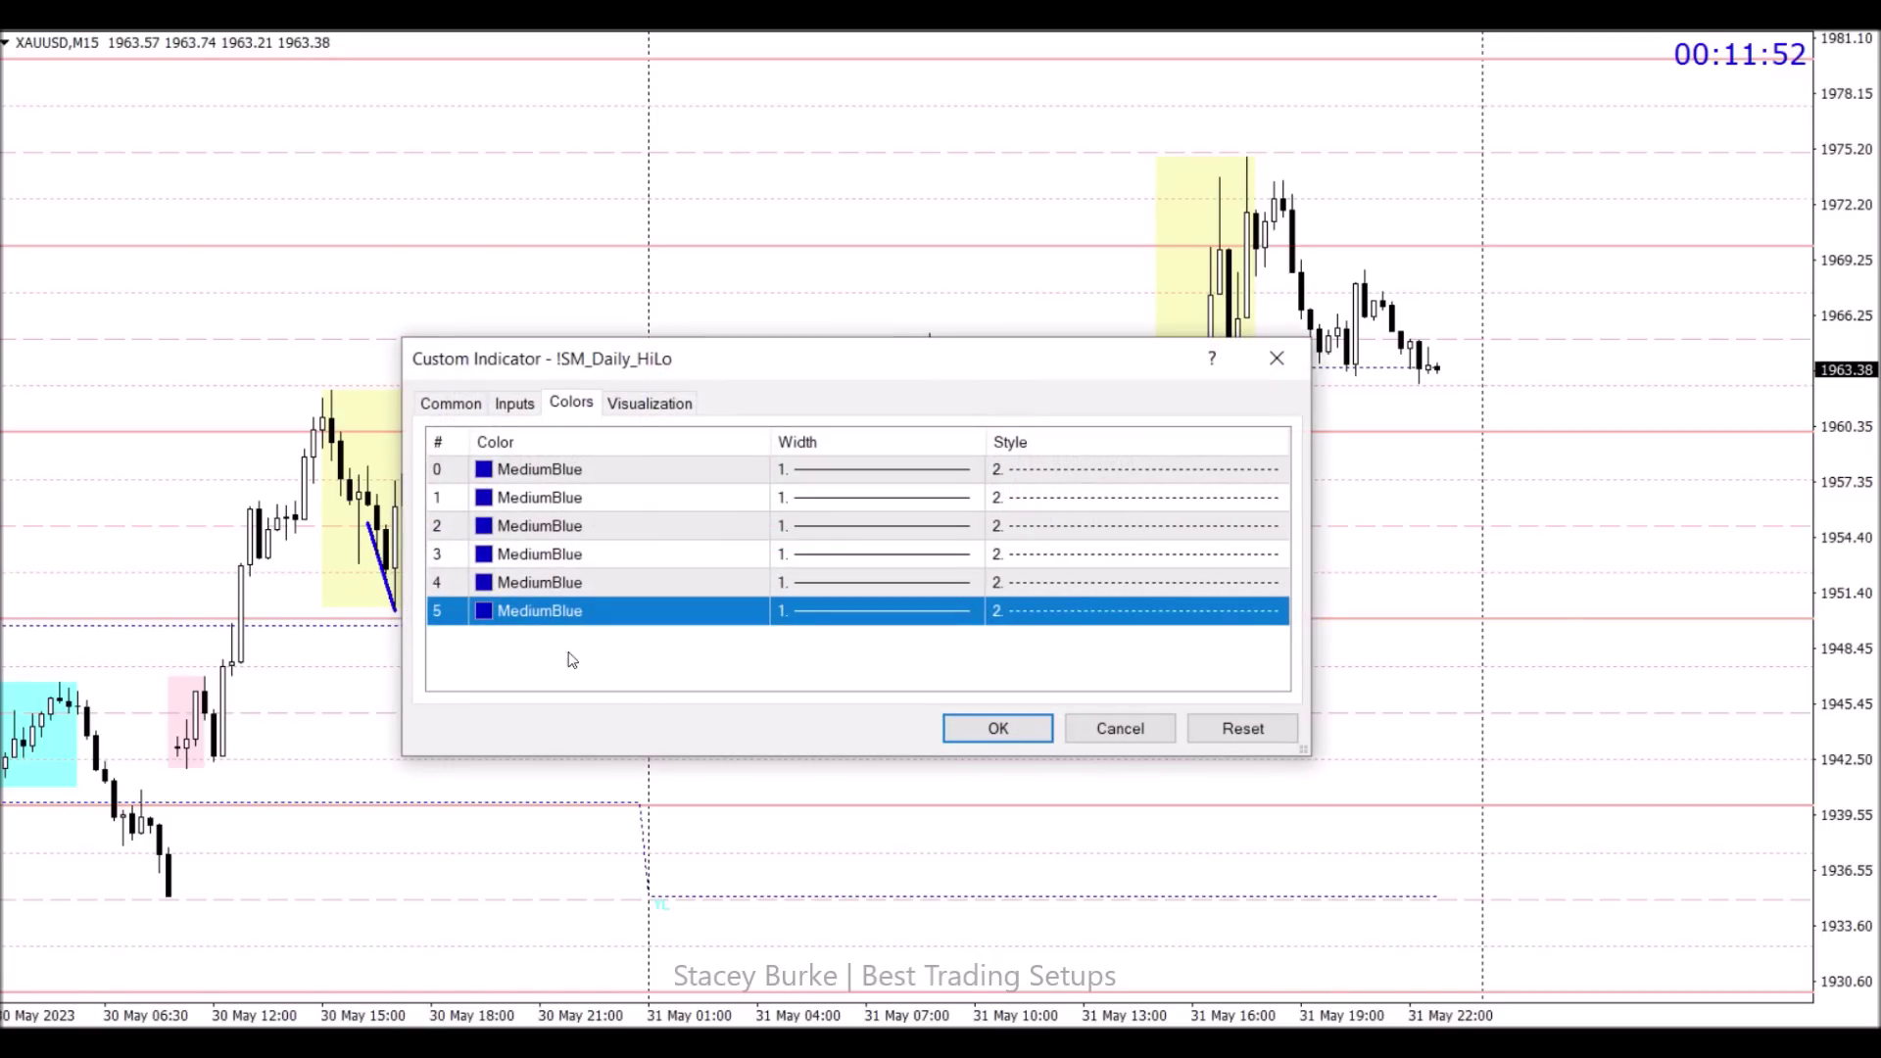
left_click(1139, 733)
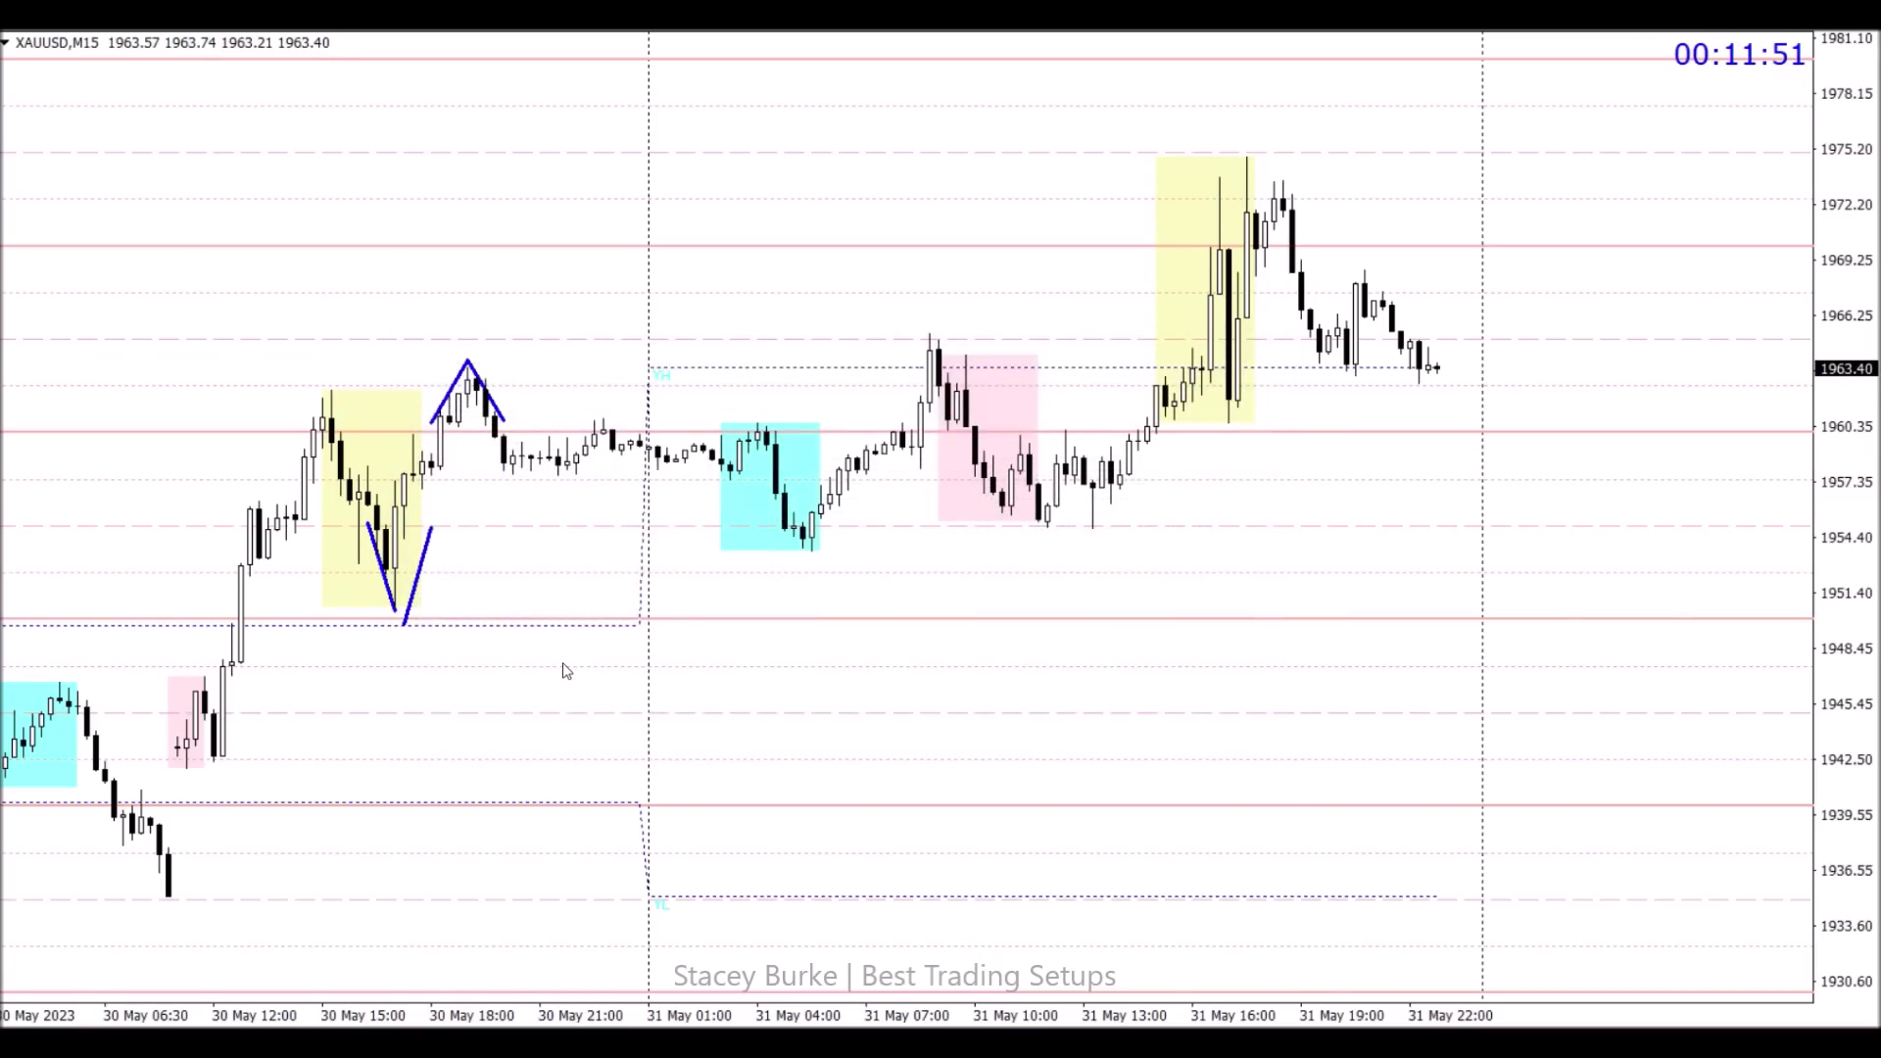
double_click(410, 617)
left_click_drag(409, 617, 403, 600)
scroll(789, 233, "up", 3)
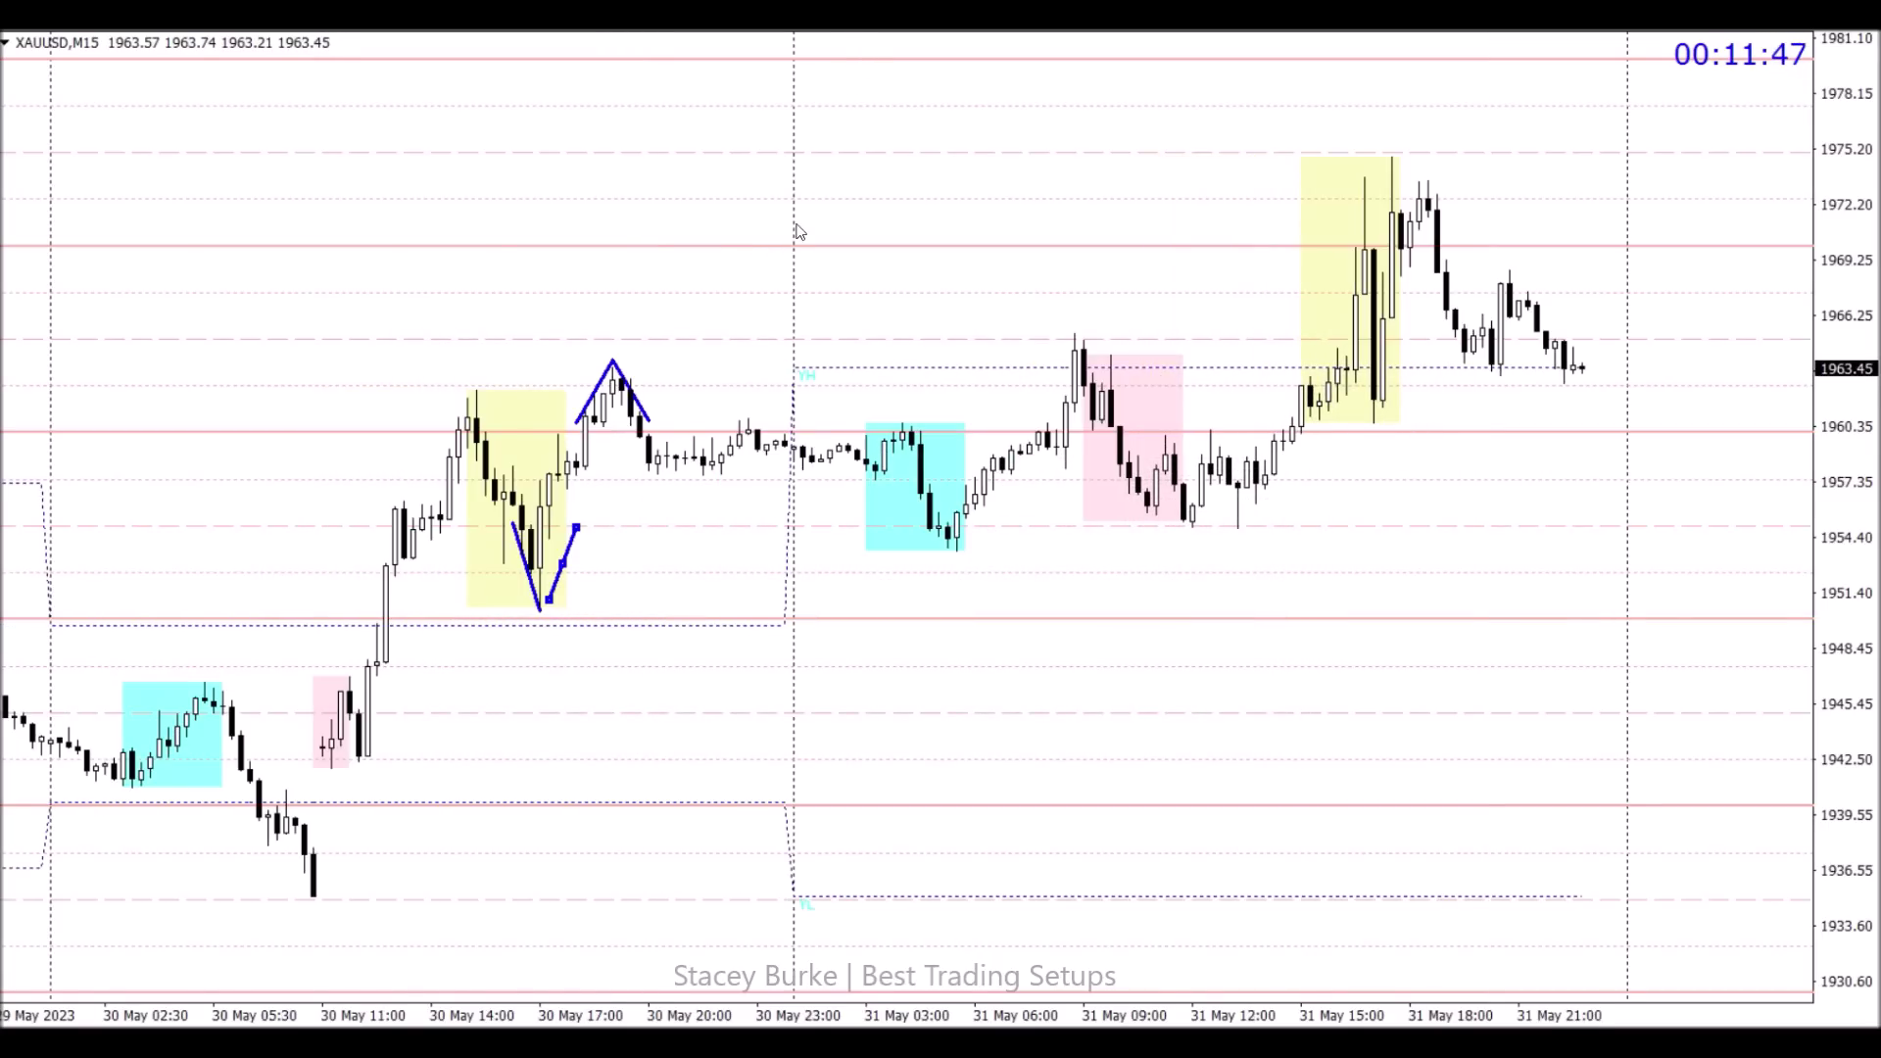
double_click(545, 607)
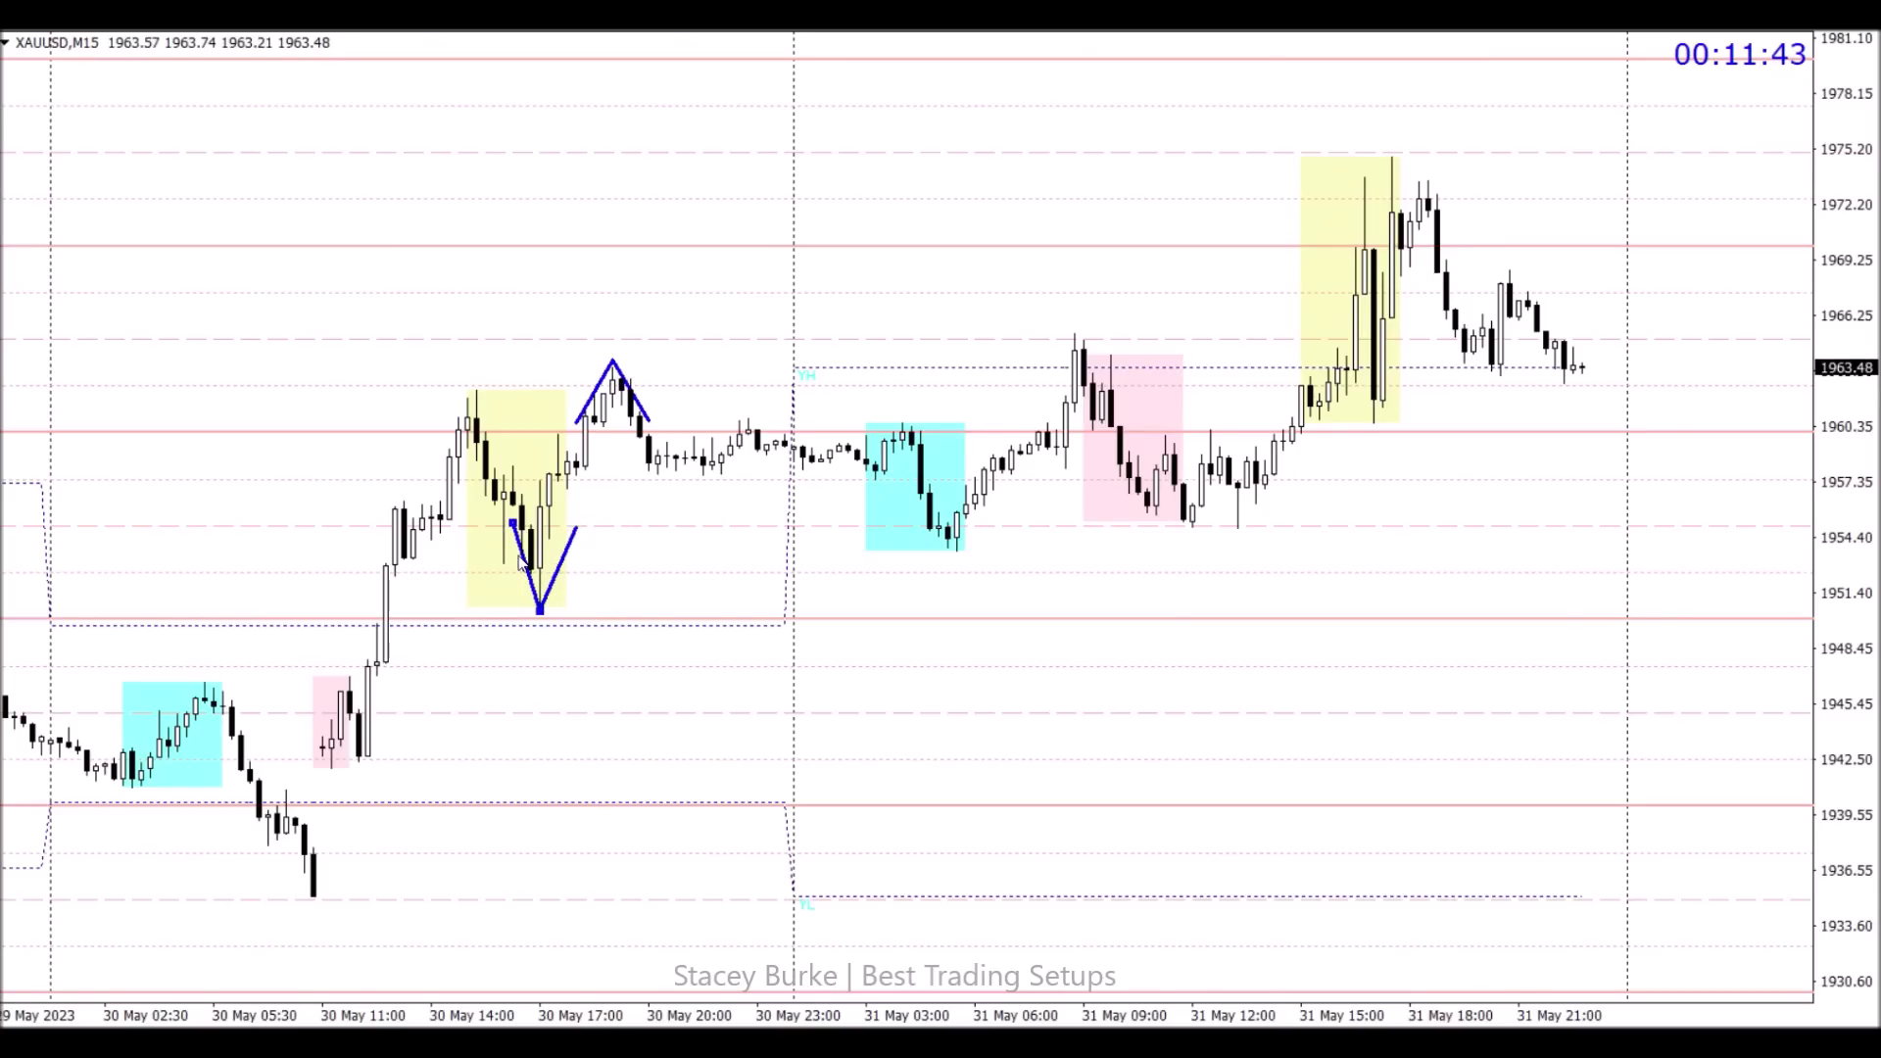
Step: On the XAUUSD M15 chart, draw horizontal lines from the 26 May high at about 1957.7 and the yellow box low at about 1938.6
scroll(522, 558, "up", 20)
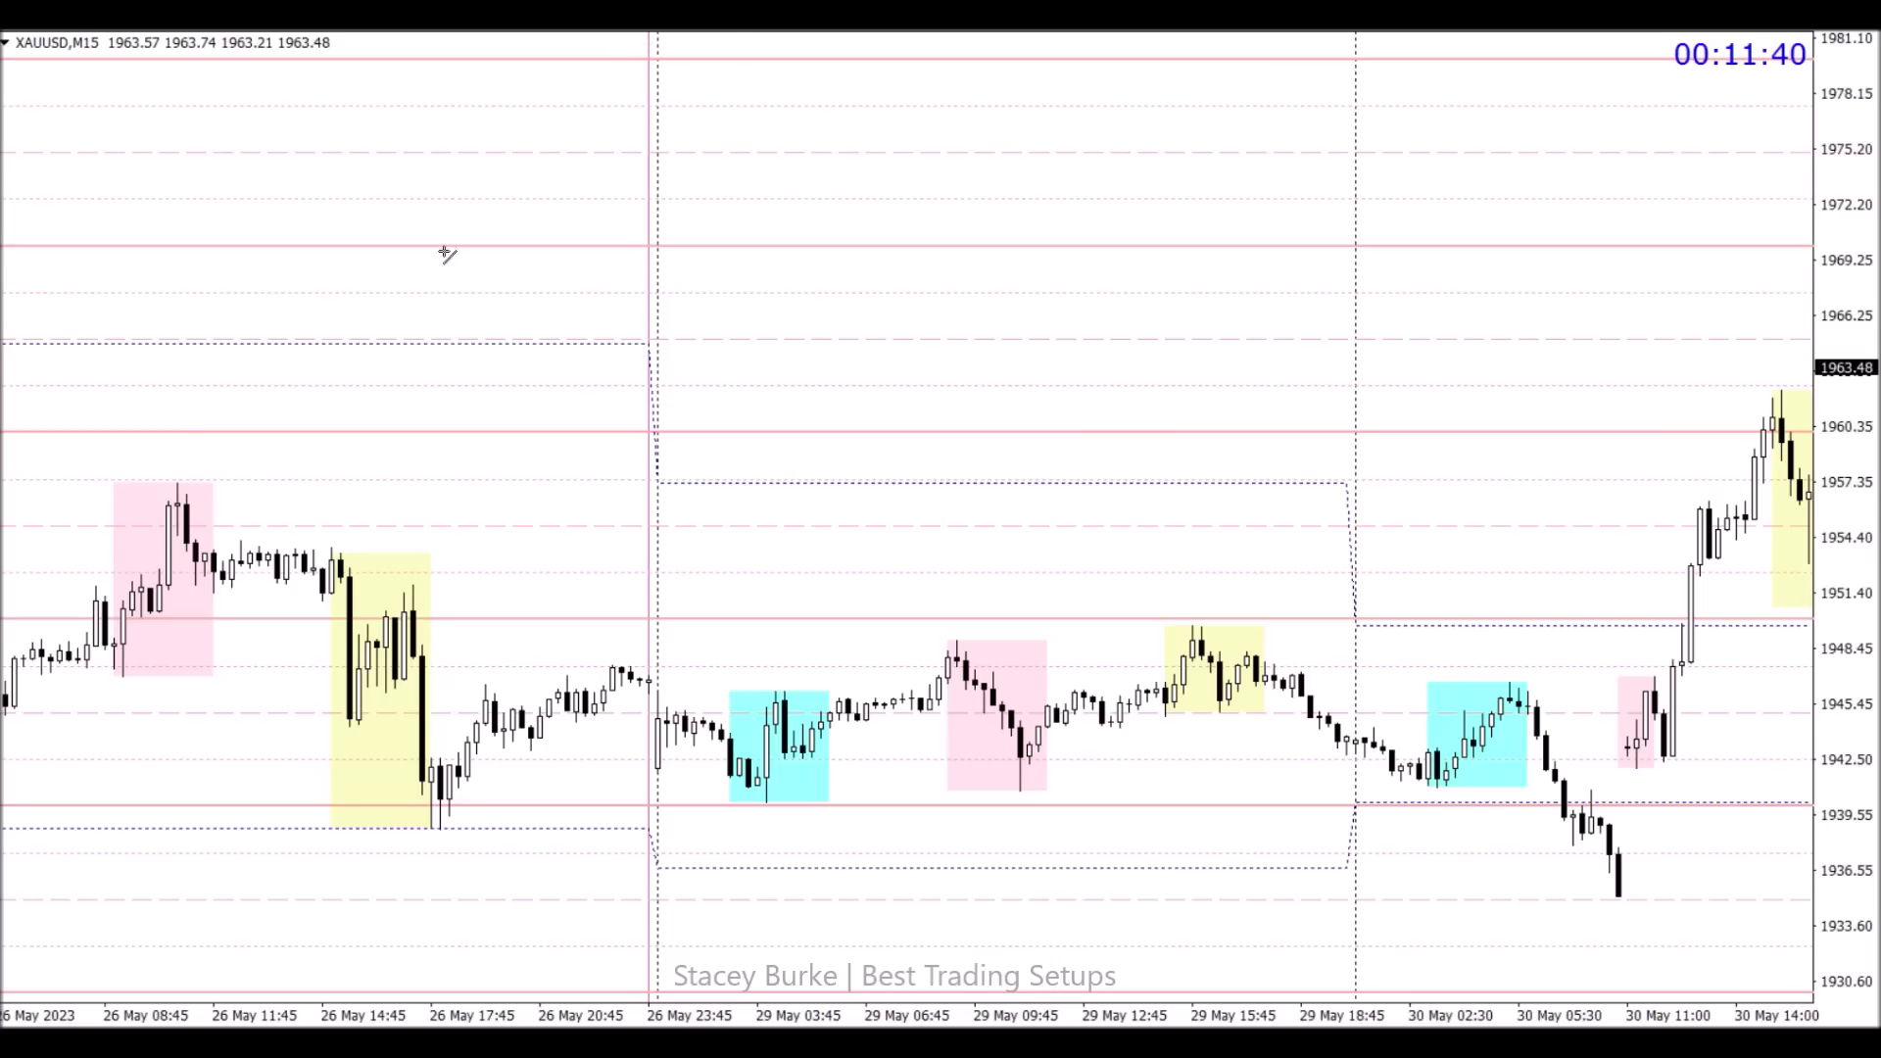
left_click_drag(167, 475, 1743, 475)
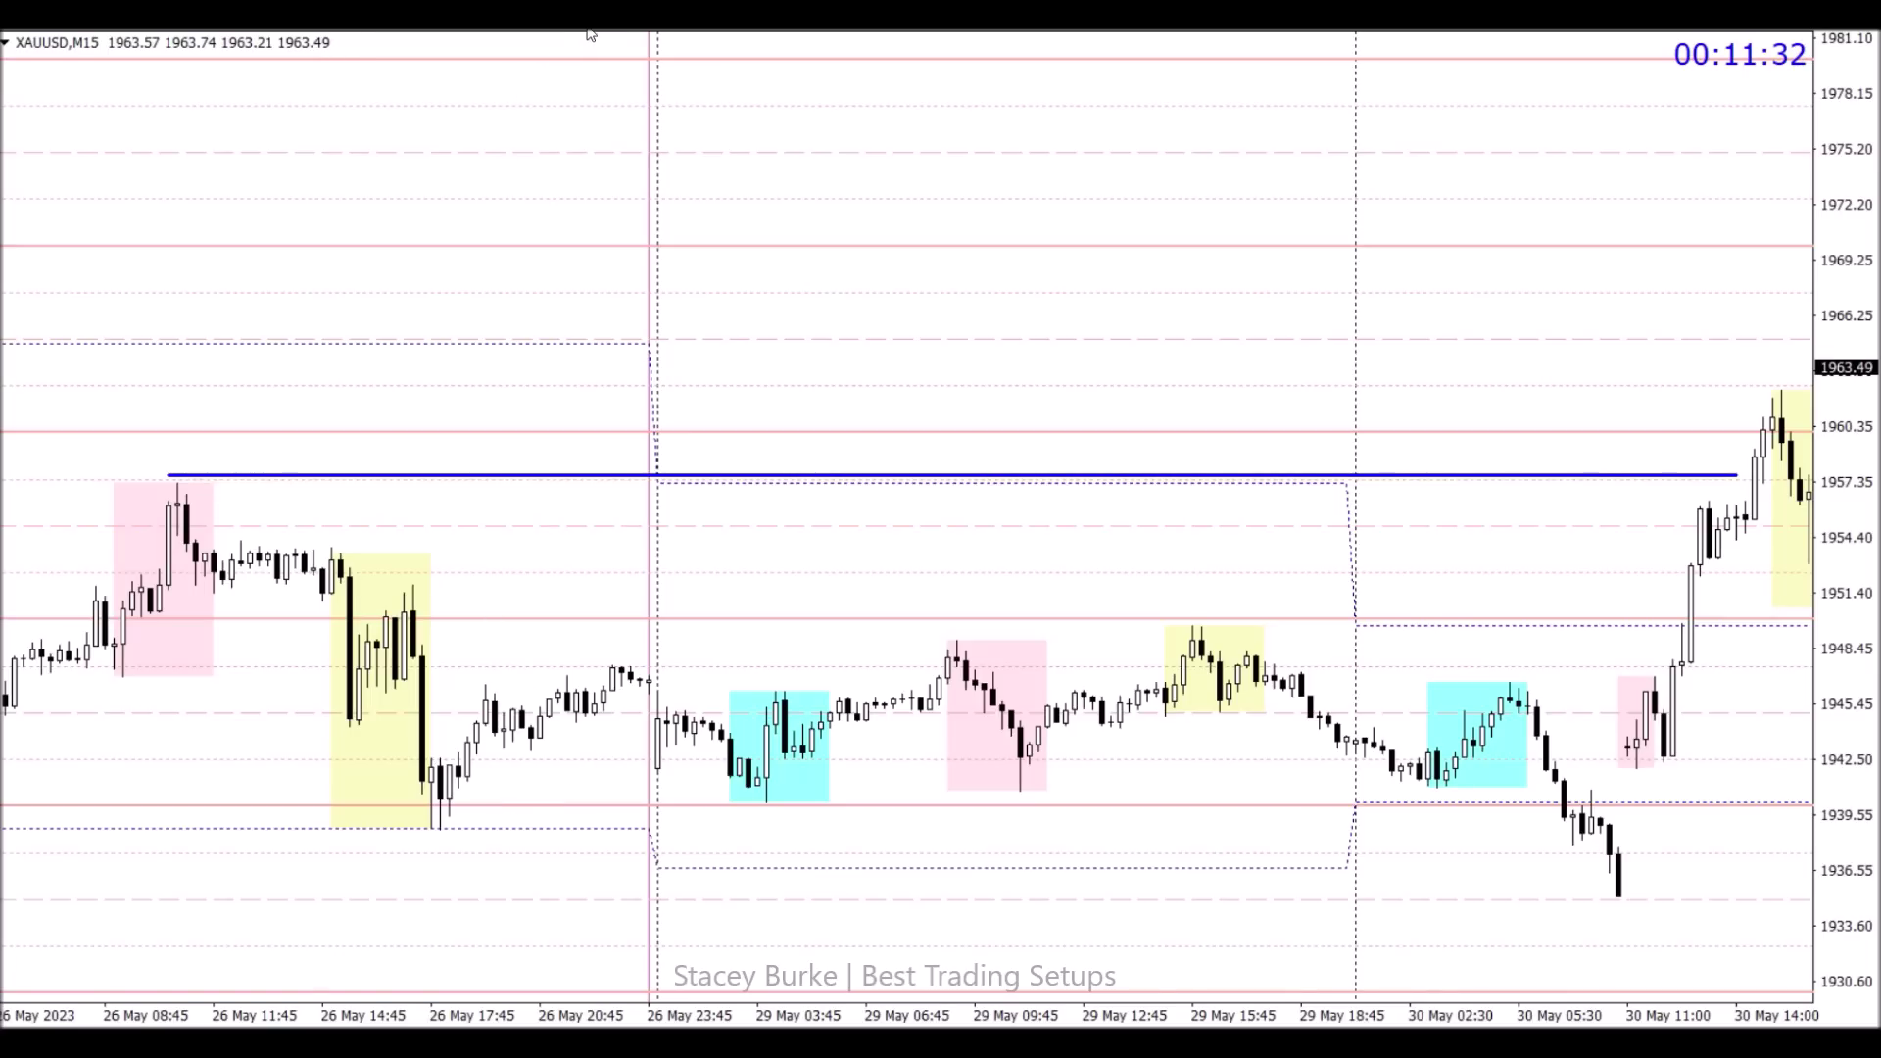
left_click_drag(431, 830, 1706, 833)
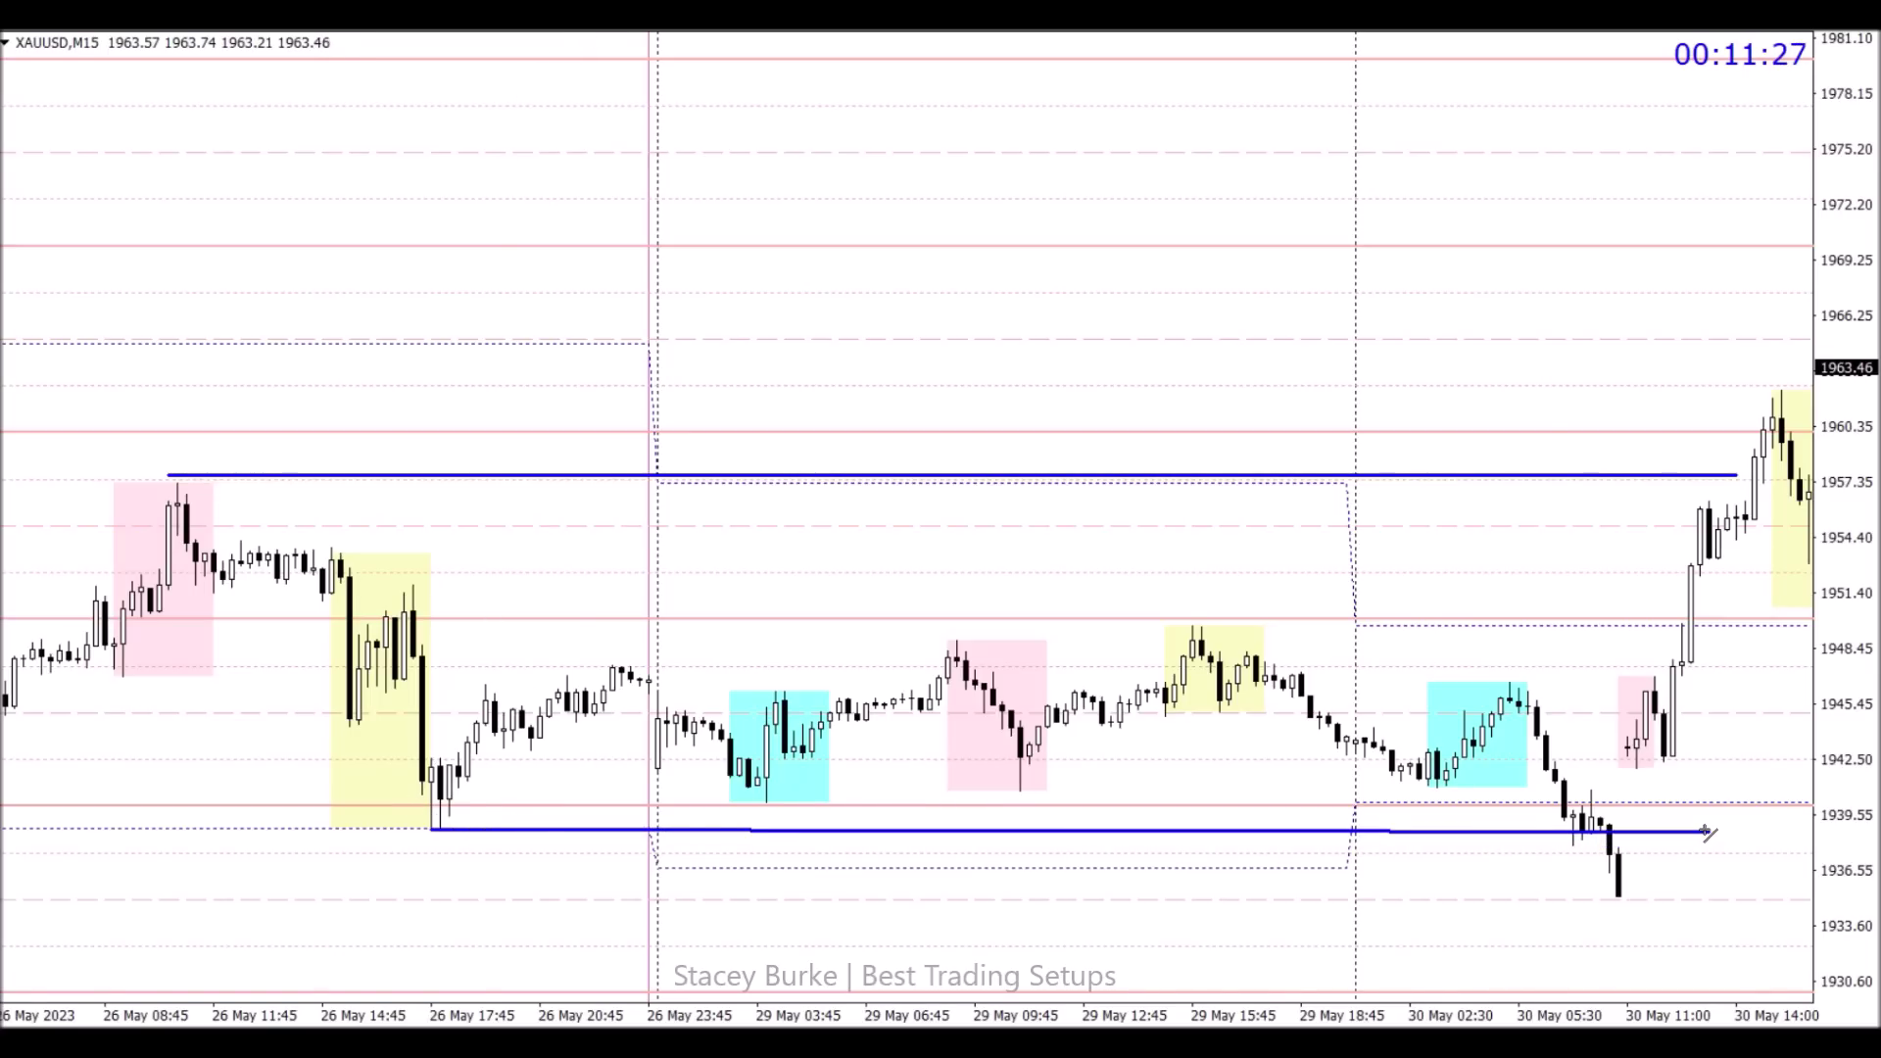
Step: Draw horizontal lines from the 26 May cyan box low at about 1936.6 and the 29 May yellow box high at about 1949.5
scroll(1428, 854, "down", 3)
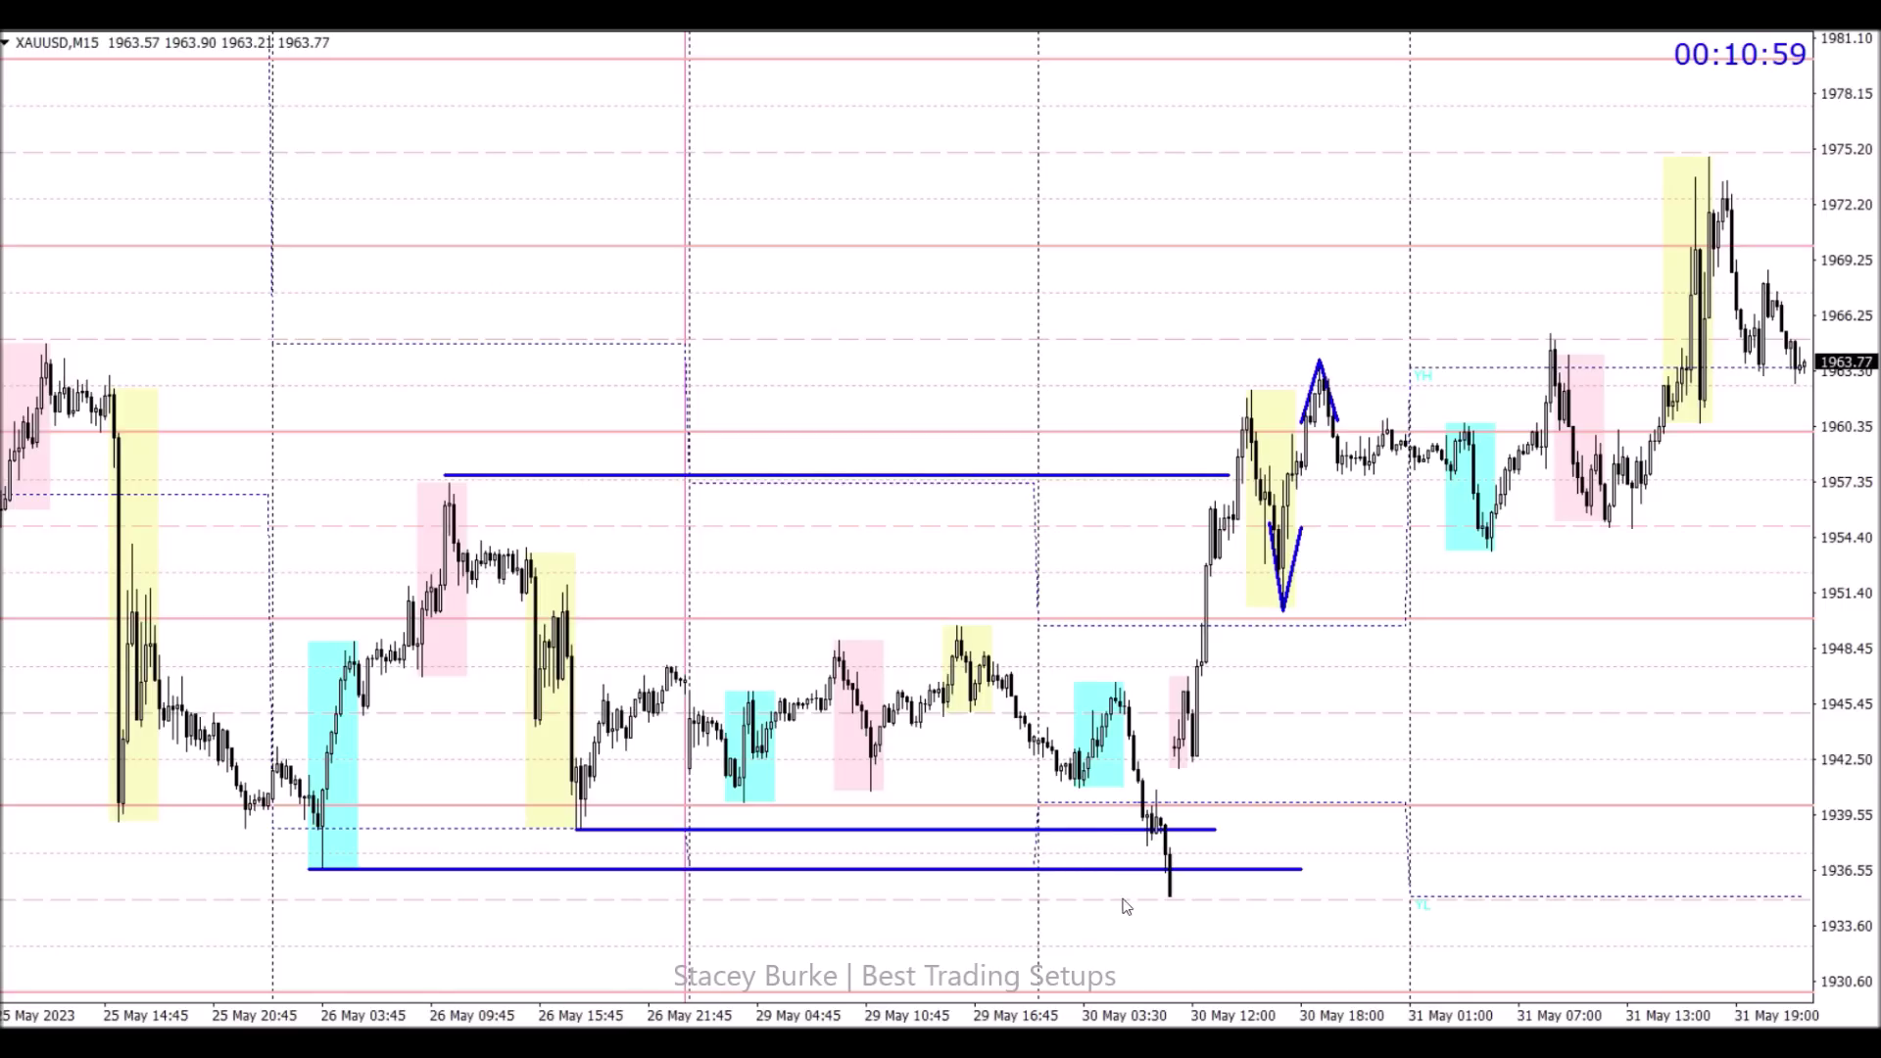
scroll(1281, 425, "down", 3)
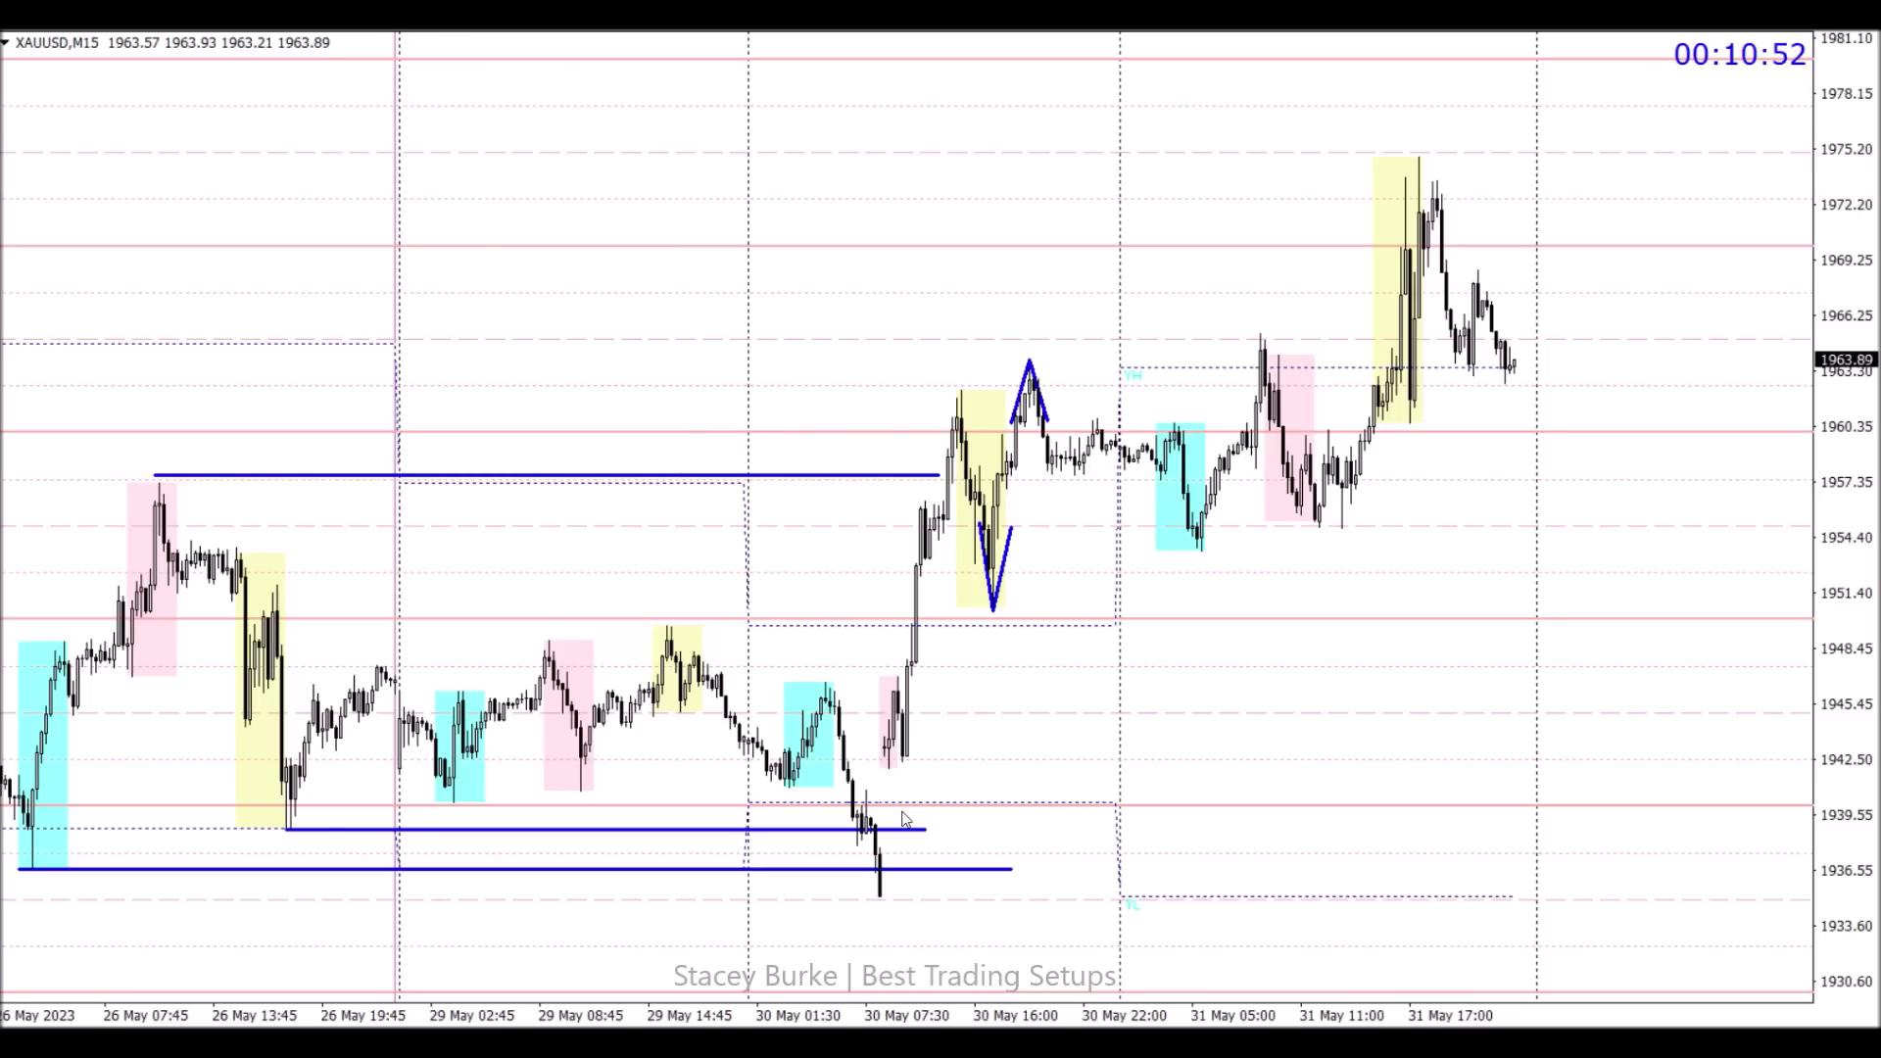
left_click_drag(903, 819, 842, 662)
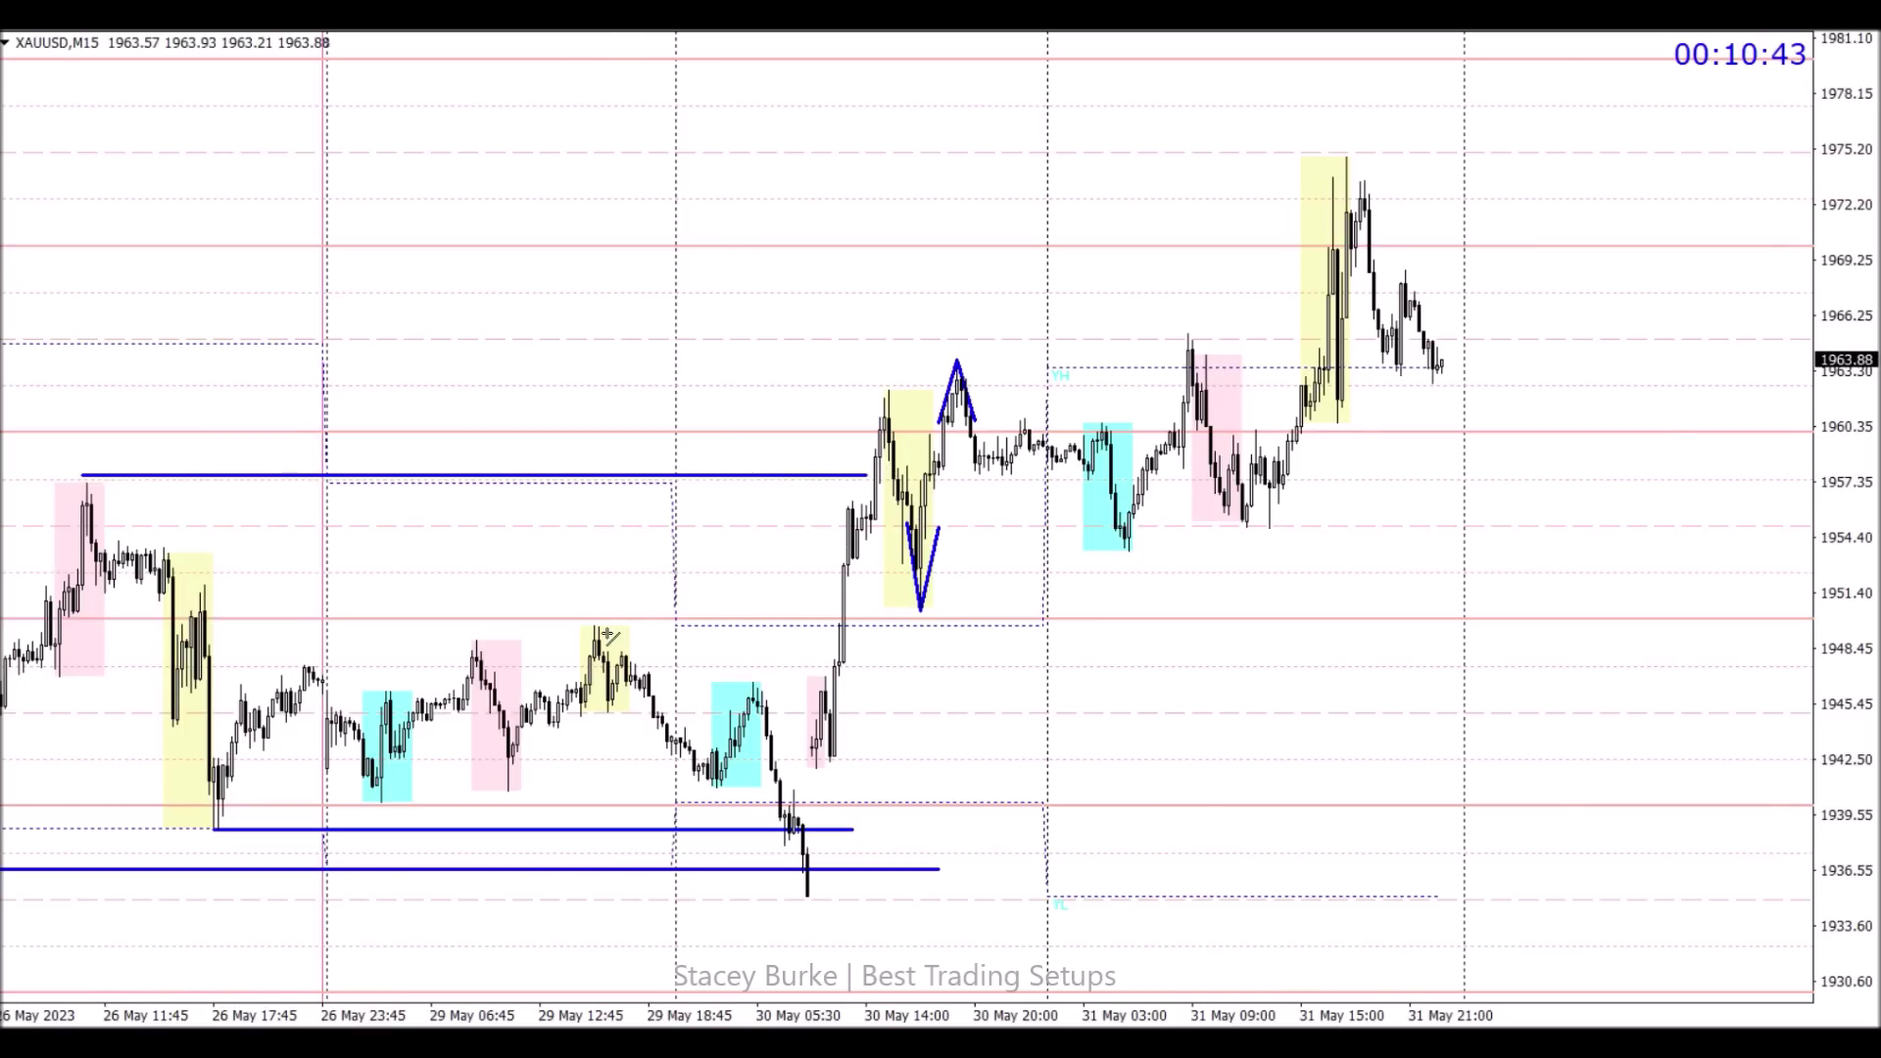
left_click_drag(597, 628, 989, 628)
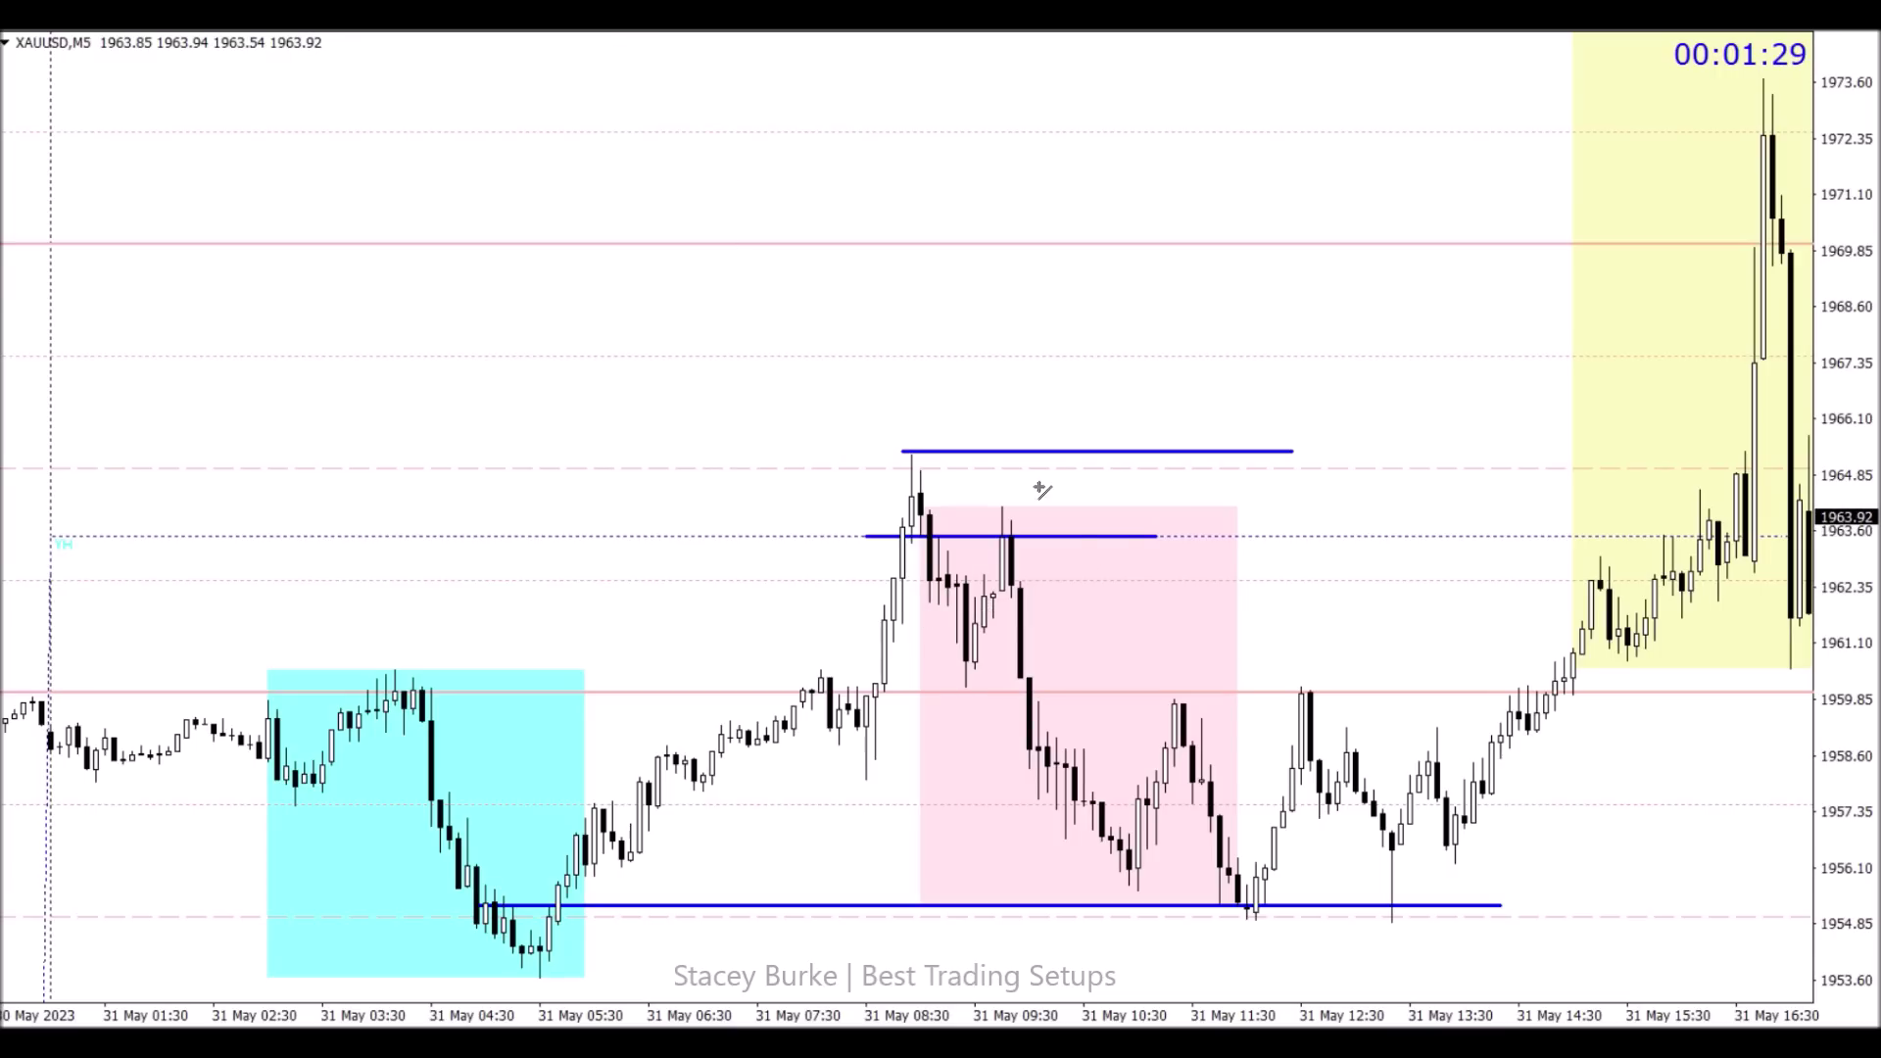
Step: On the M5 chart, draw short levels at about 1960.7 and 1962.7 by the 31 May pink box, and a rising line from the cyan box
left_click_drag(946, 659, 1084, 660)
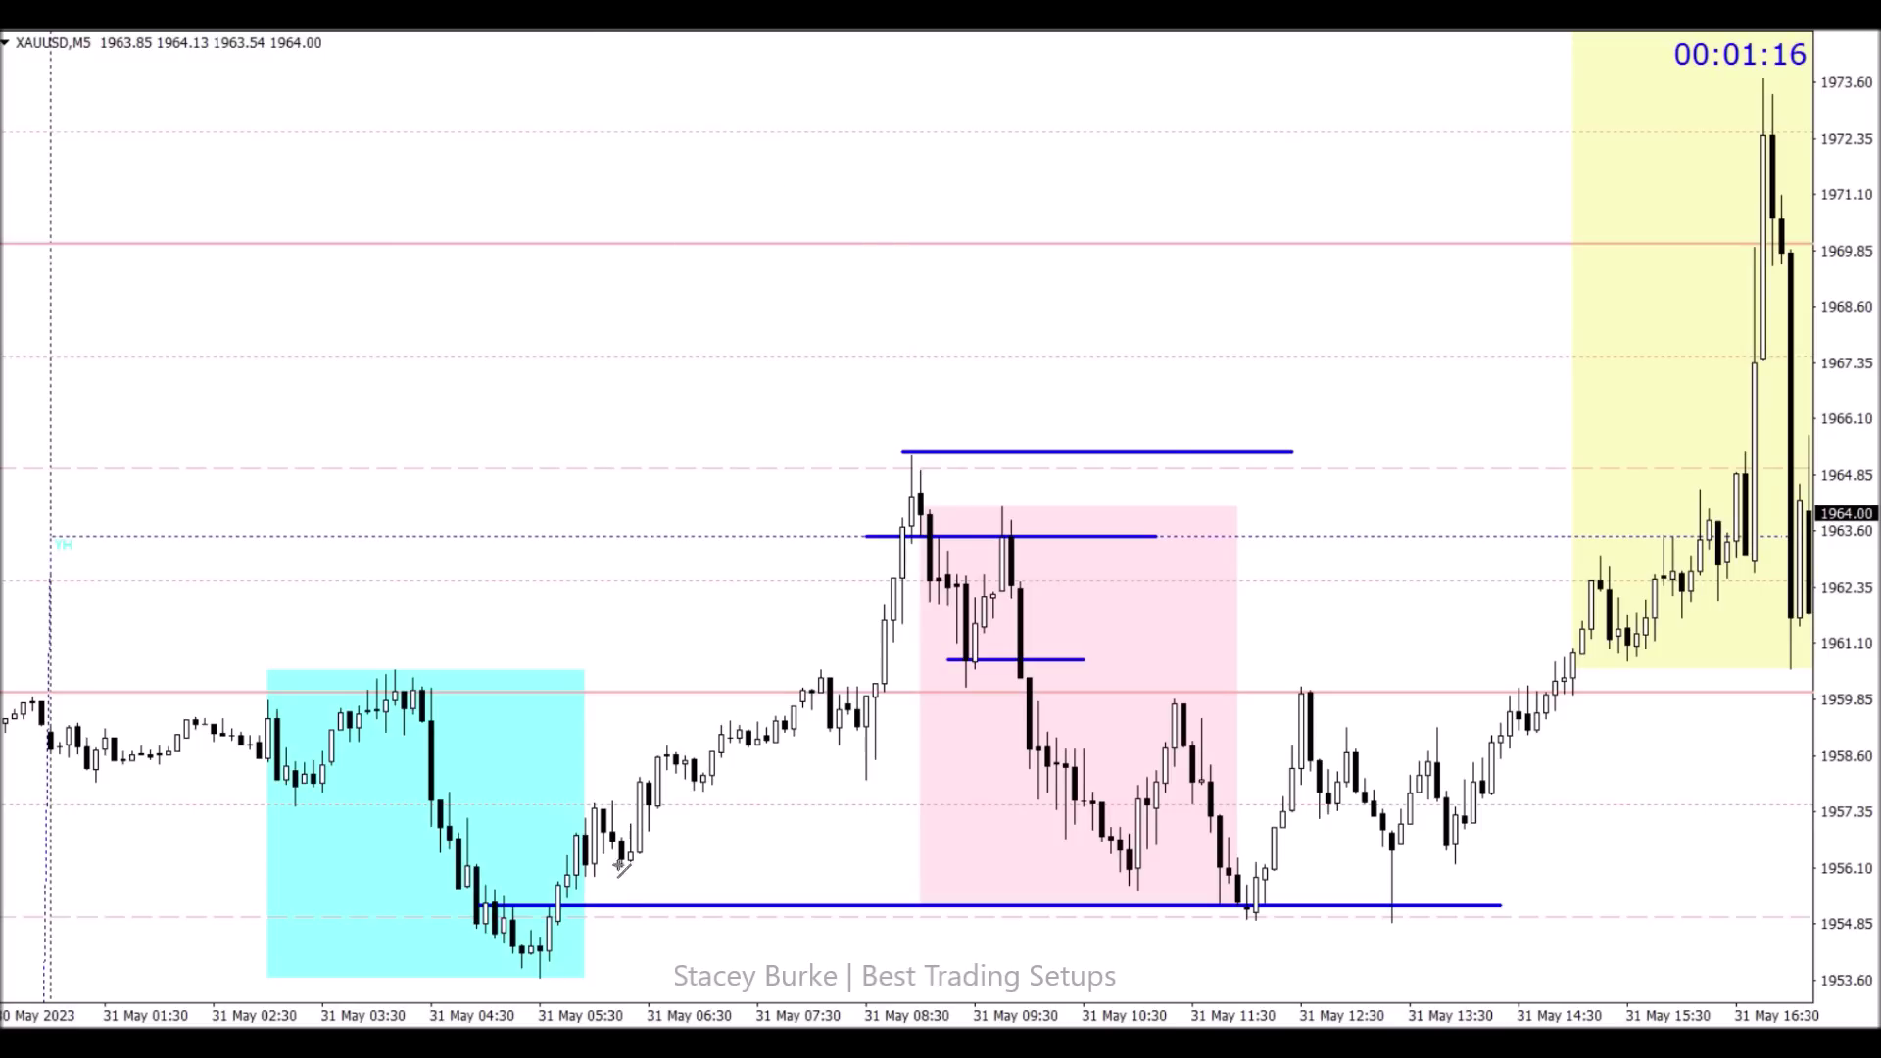
left_click_drag(566, 893, 875, 685)
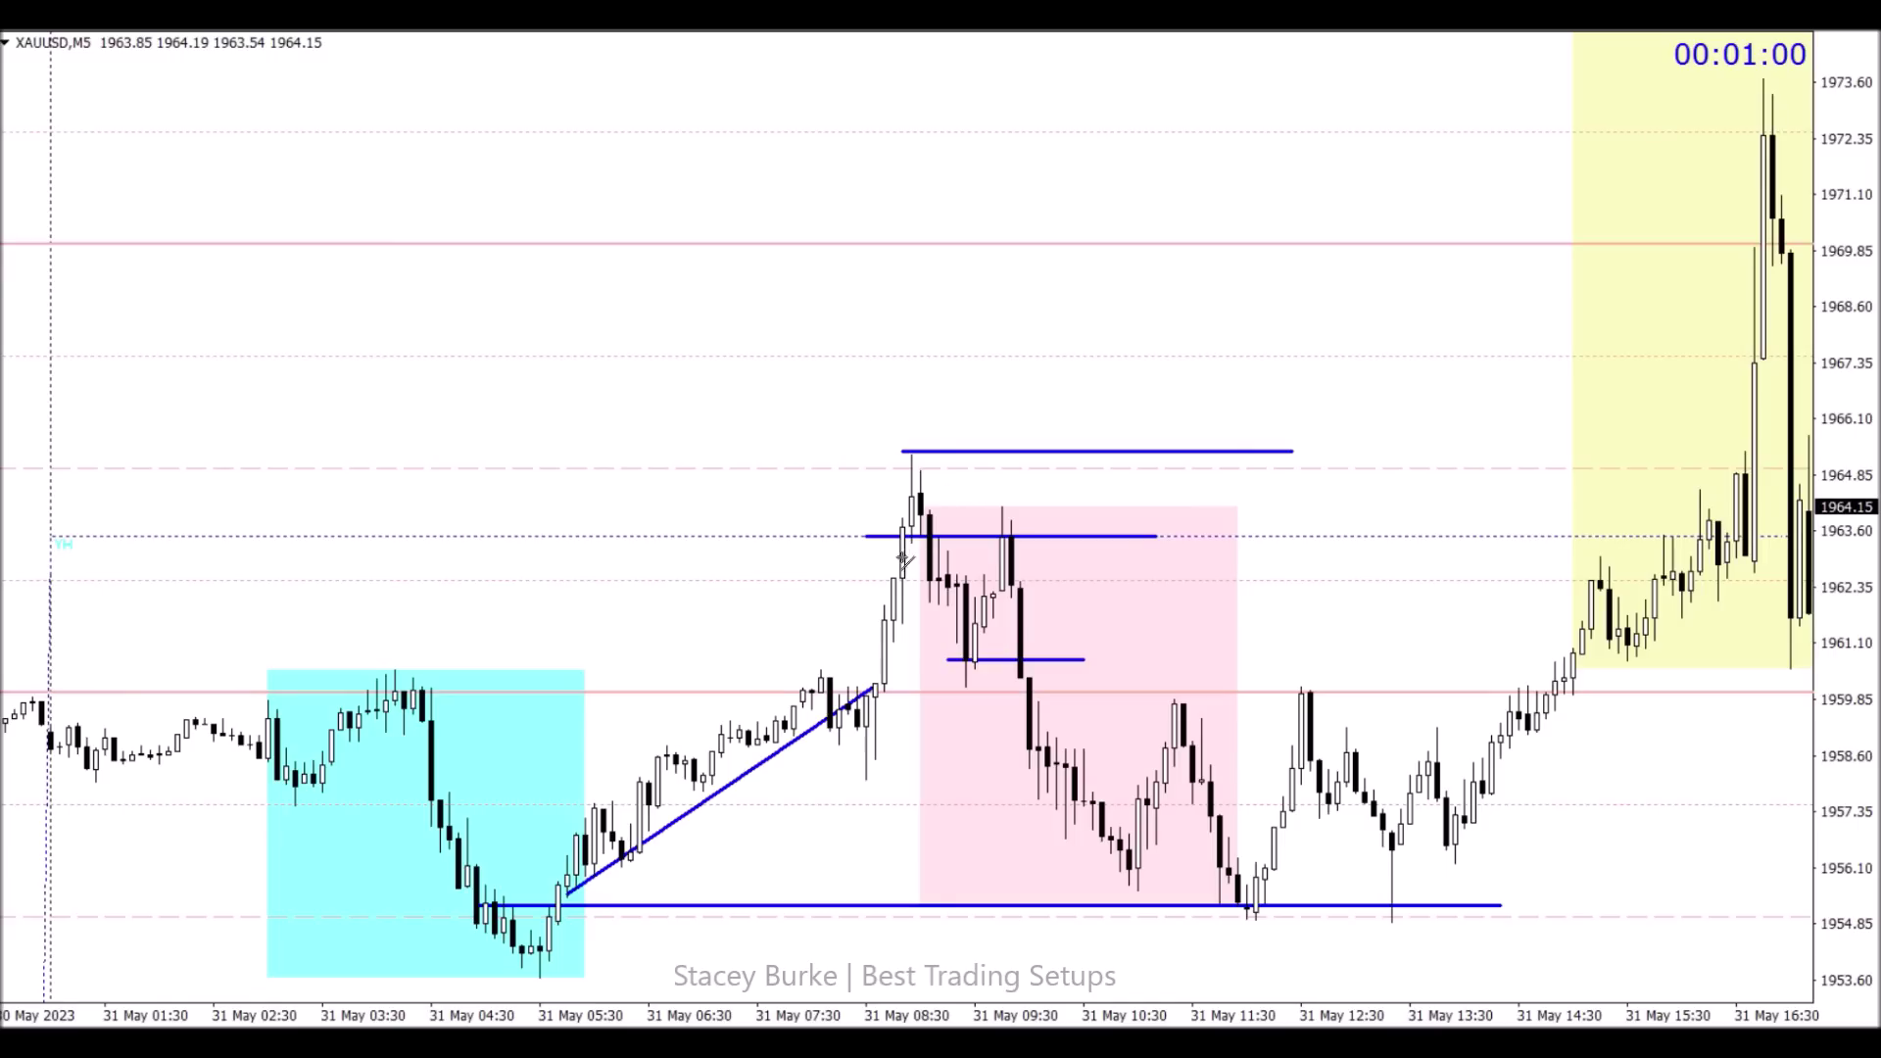
left_click_drag(868, 571, 1048, 571)
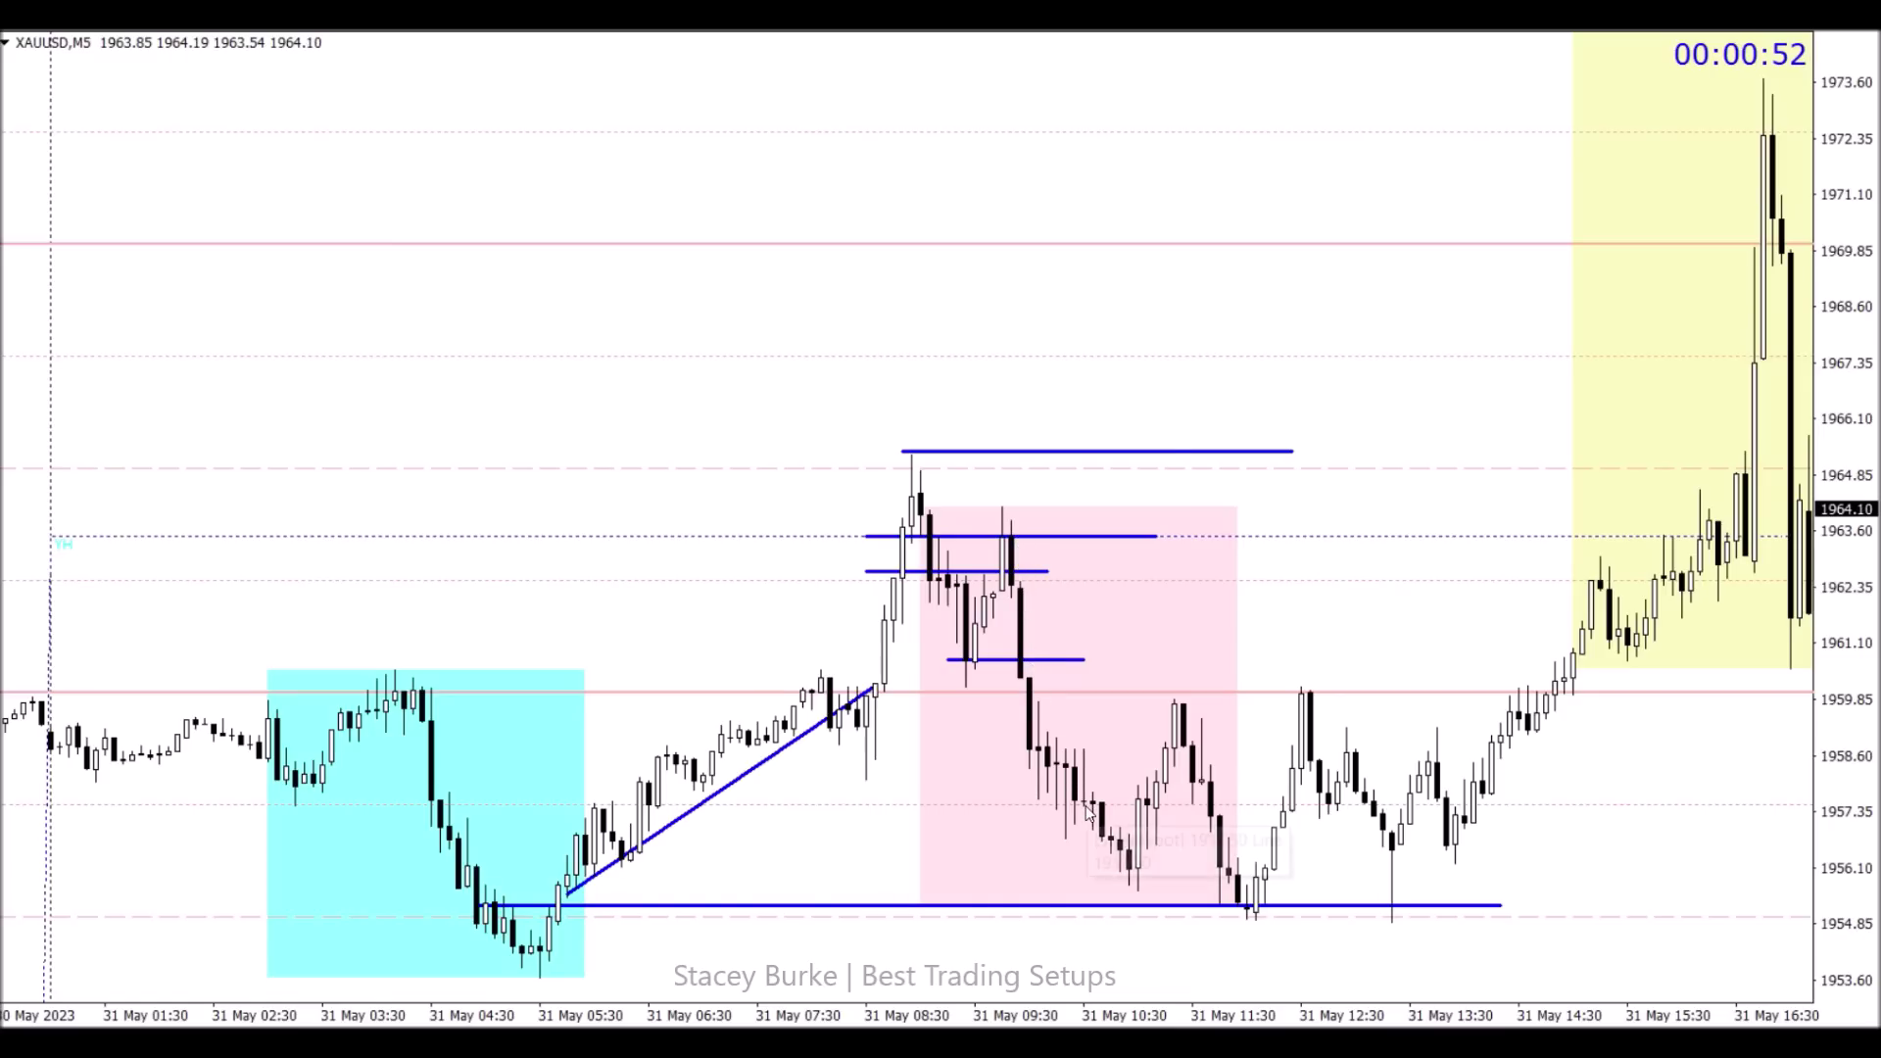
Step: Delete the rising trend line and the three short levels at about 1960.7, 1962.7 and 1963.5 around the pink box
scroll(1085, 809, "down", 3)
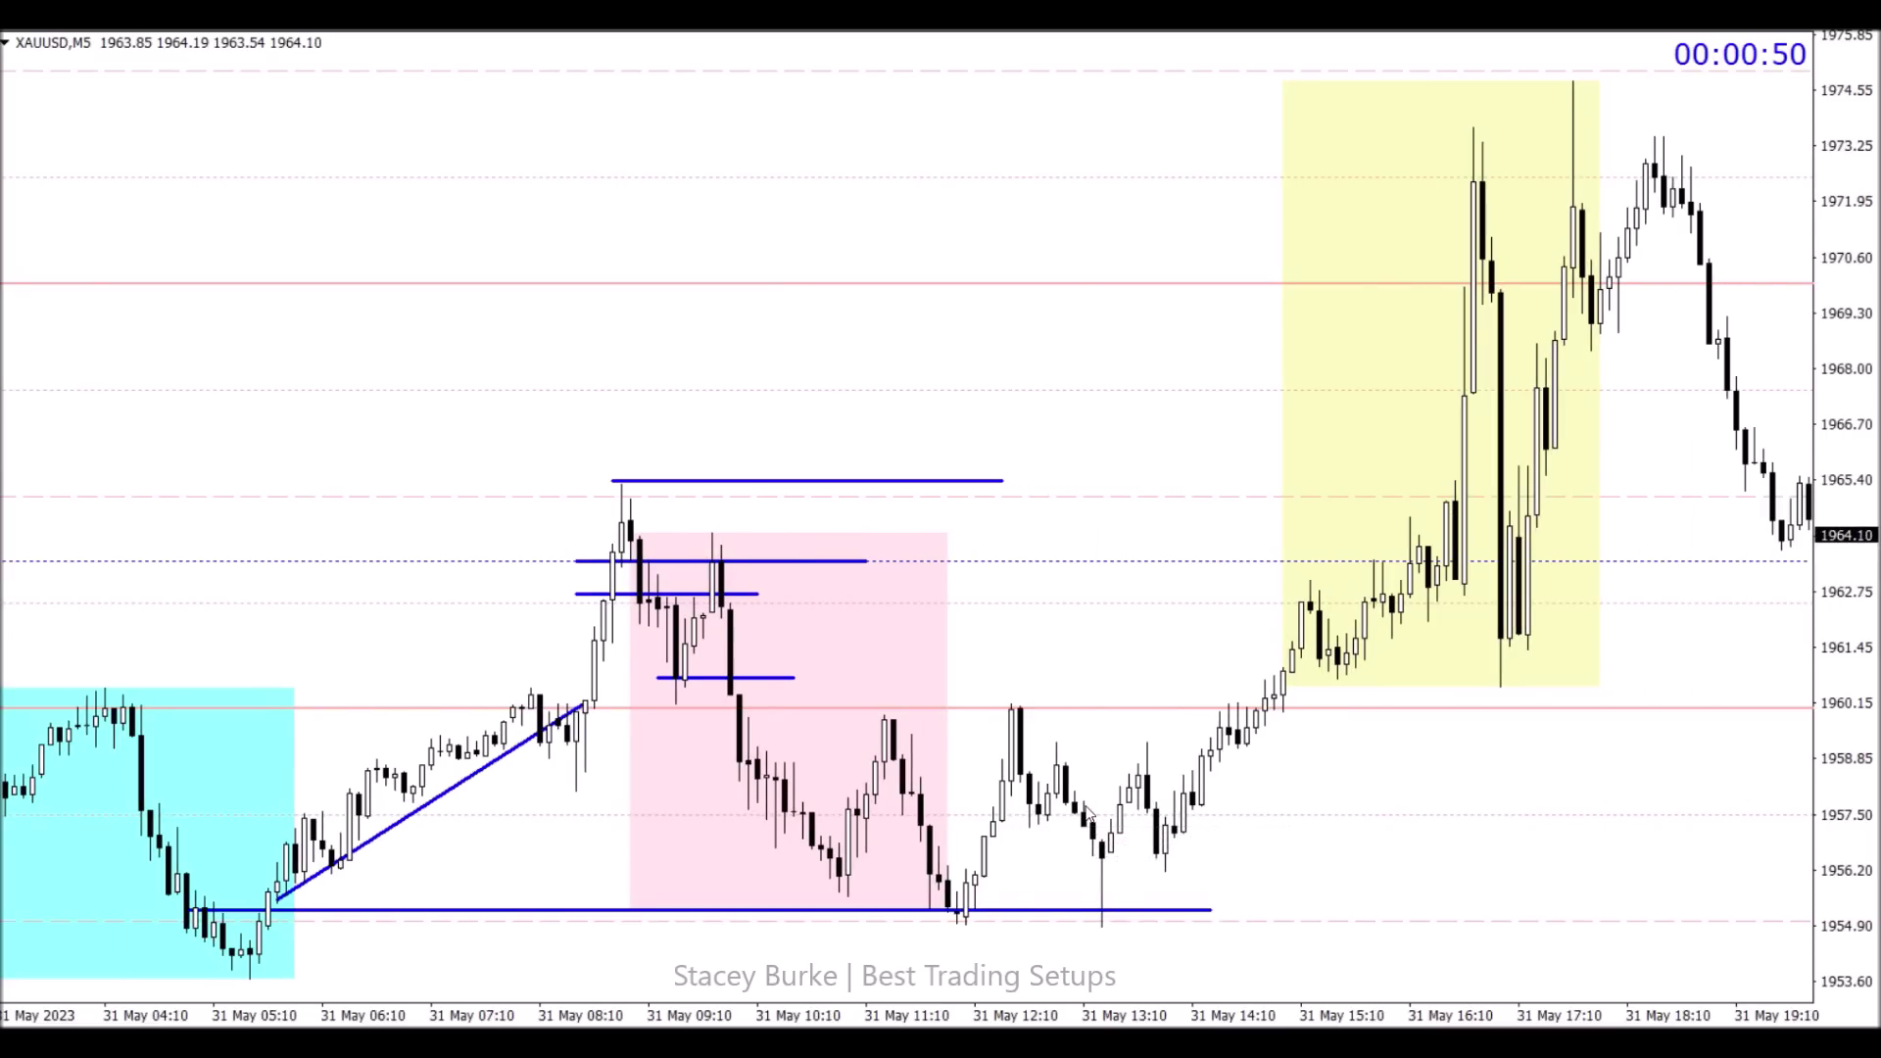
double_click(771, 677)
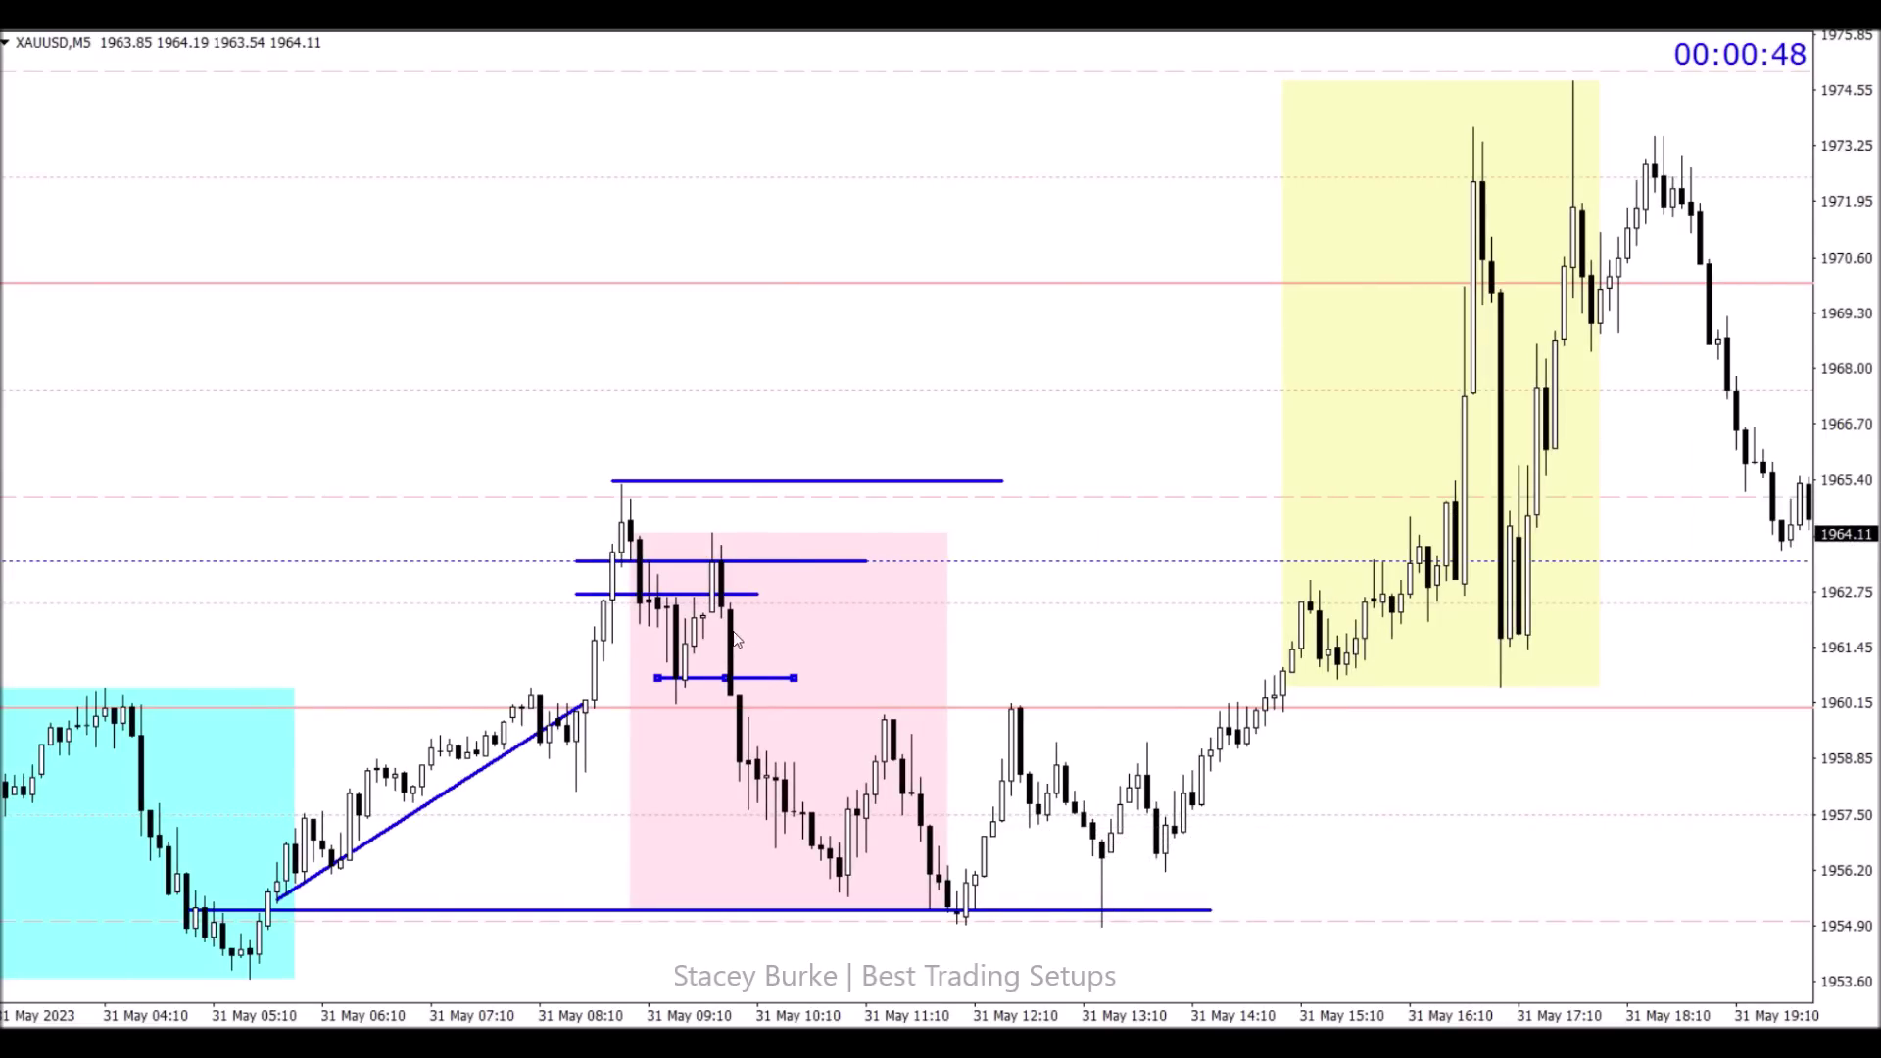
double_click(727, 595)
double_click(561, 722)
key("Delete")
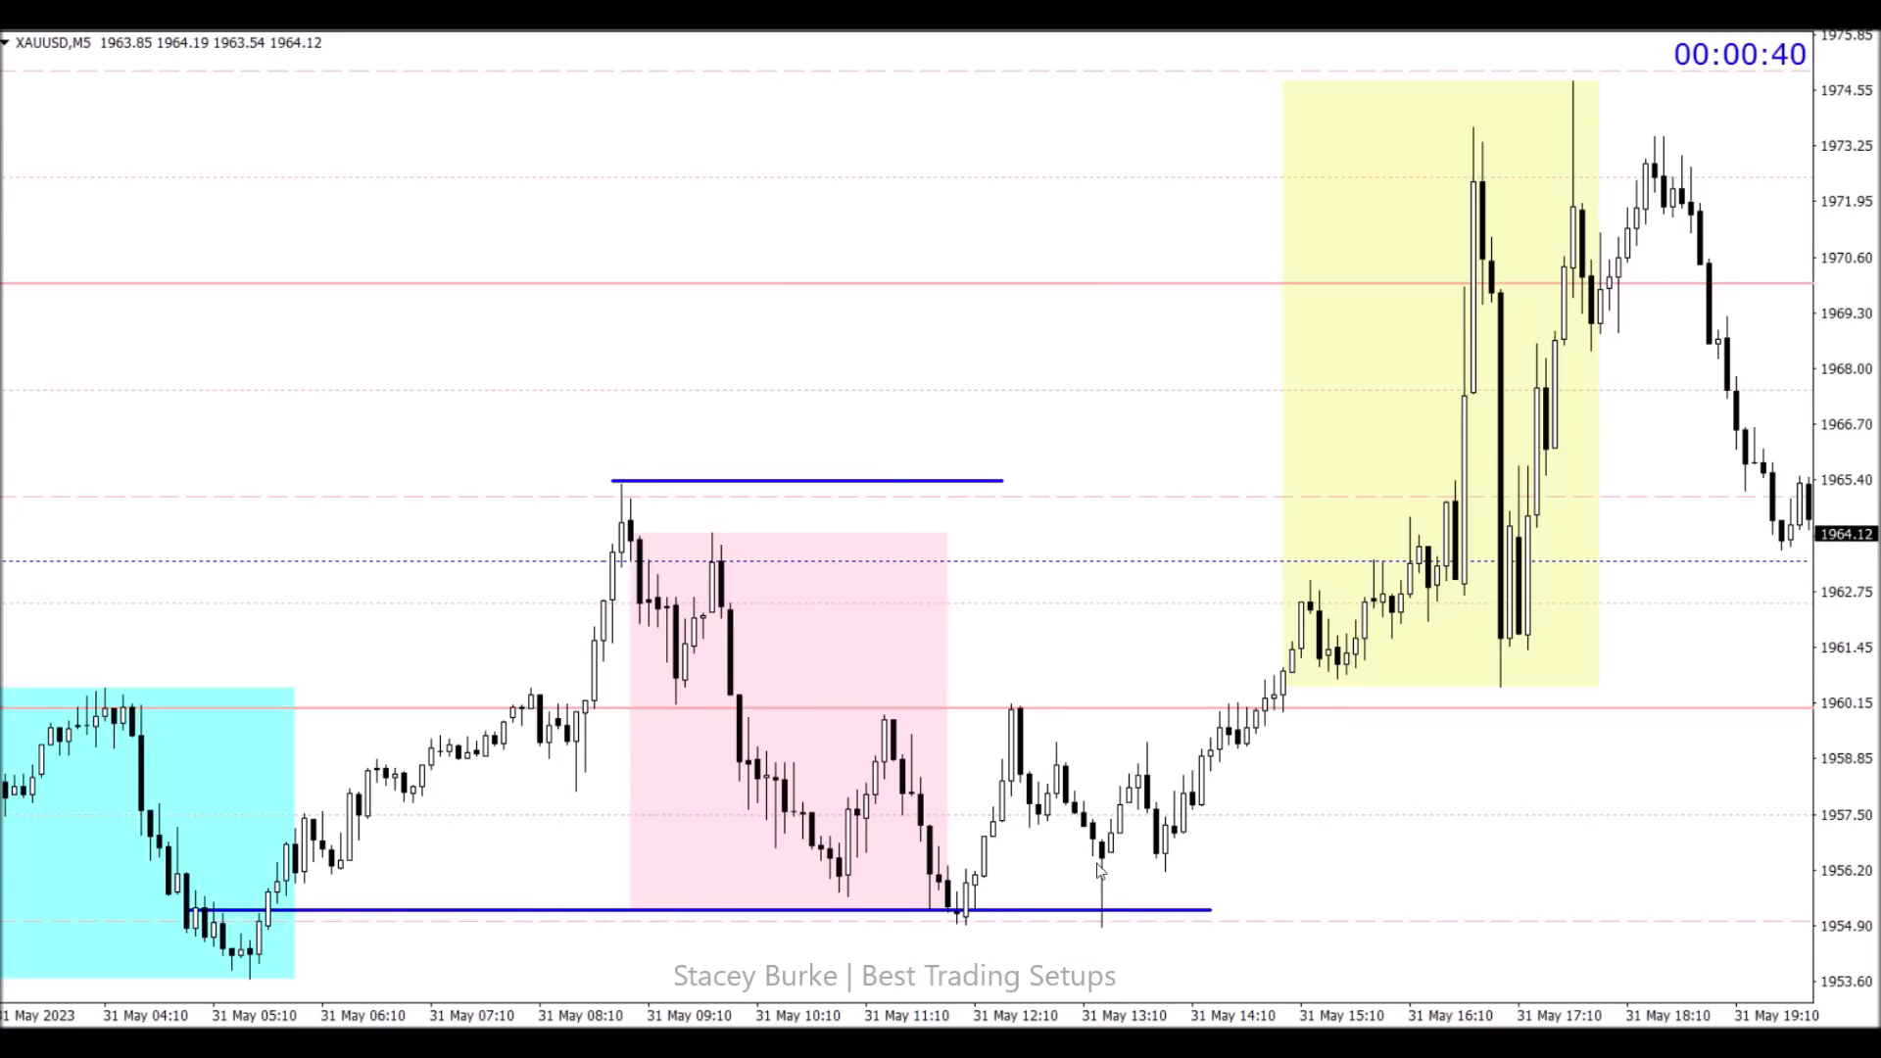
Step: Move the lower horizontal line later in time at about 1955.6, and draw a falling line across the peaks around 13:00 on 31 May
double_click(887, 911)
left_click_drag(698, 910, 1004, 898)
double_click(1004, 897)
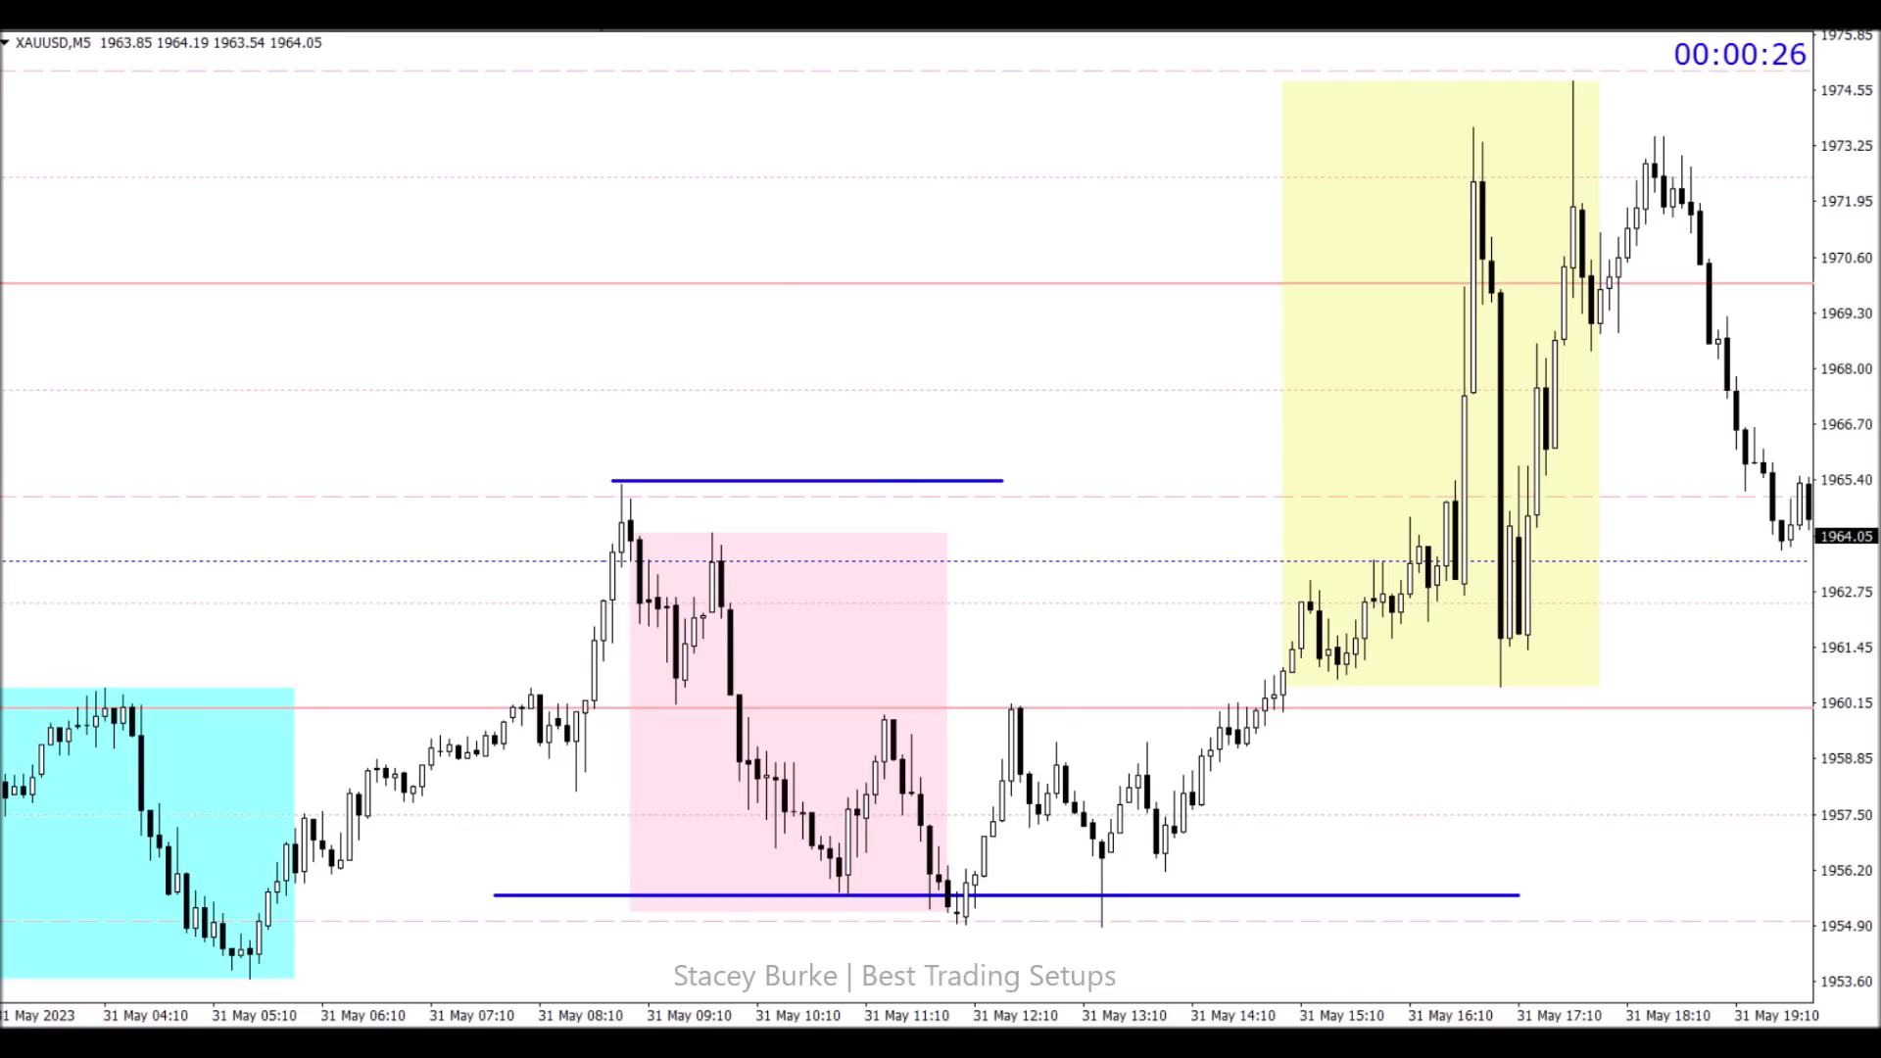
left_click_drag(1047, 764, 1264, 792)
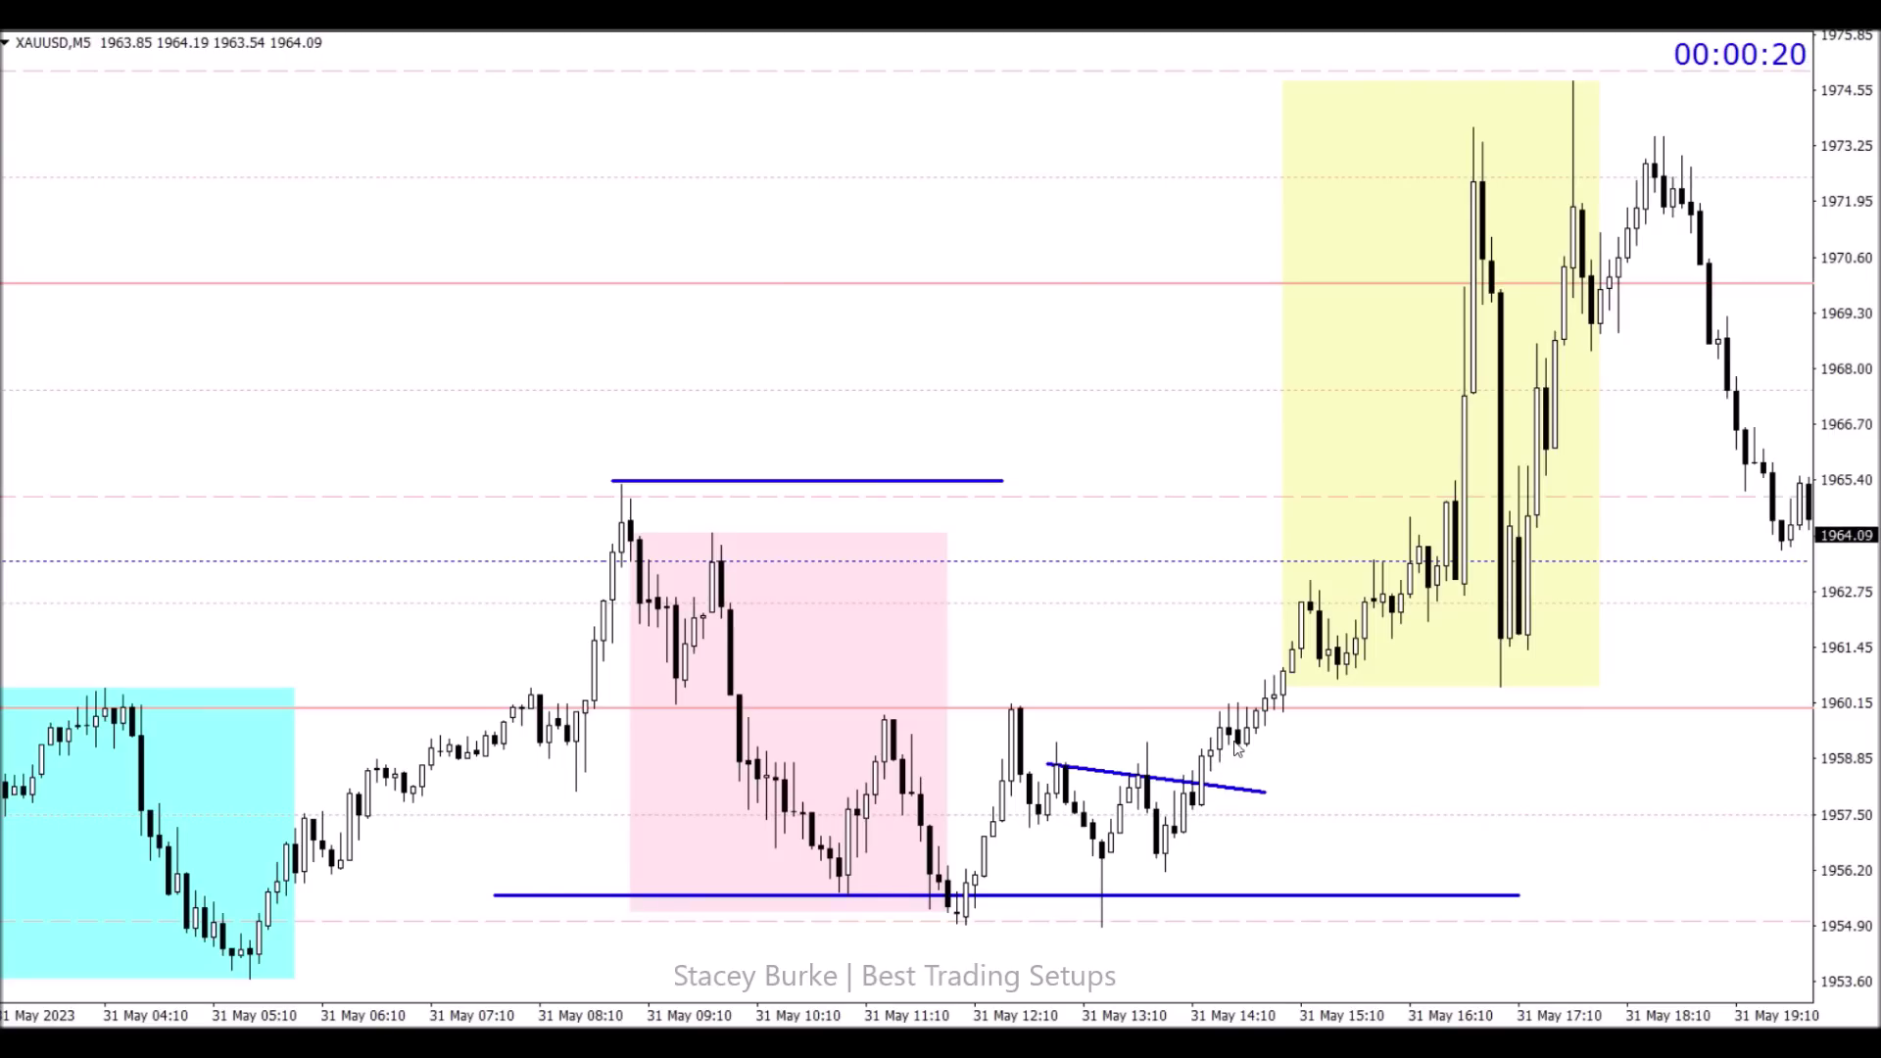
Step: Extend the line at the 31 May morning high into the yellow box, and draw a two-line rising channel beneath it from about 1956.3
mouse_move(1316, 595)
double_click(1000, 481)
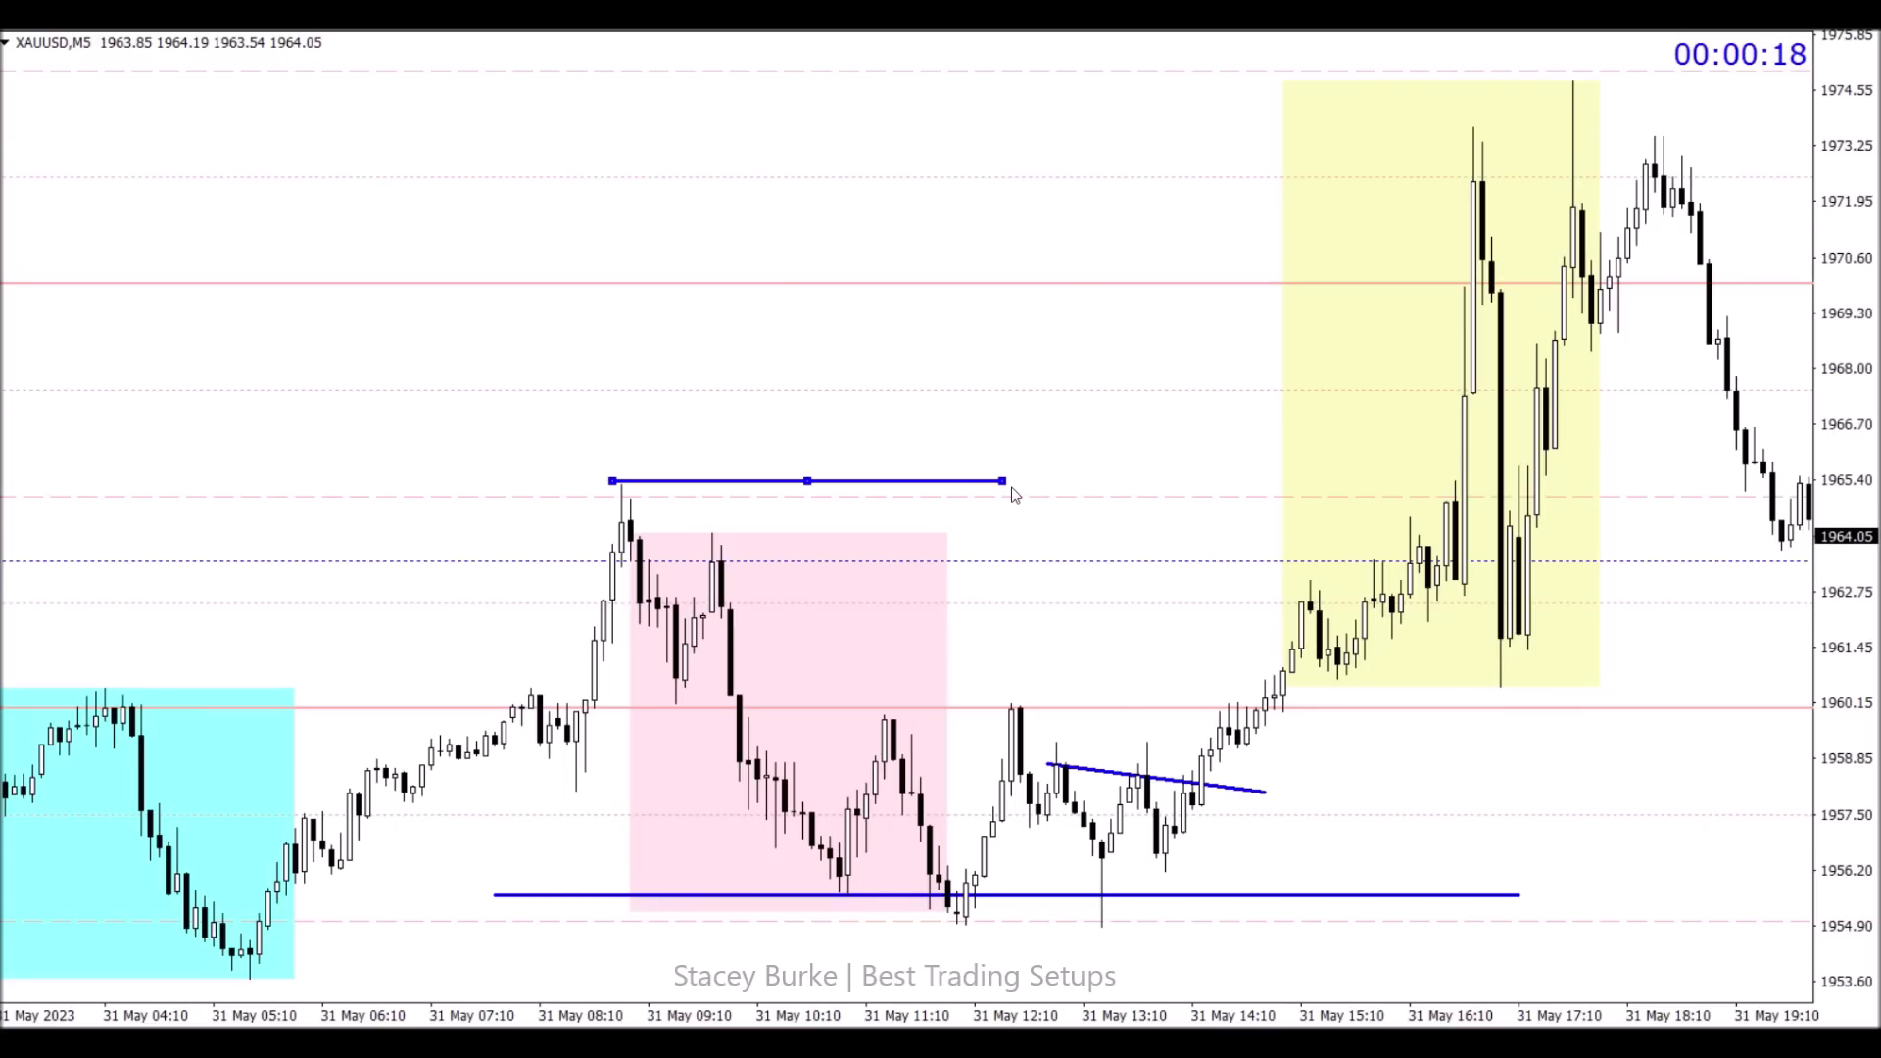
left_click_drag(1002, 481, 1484, 486)
double_click(1484, 484)
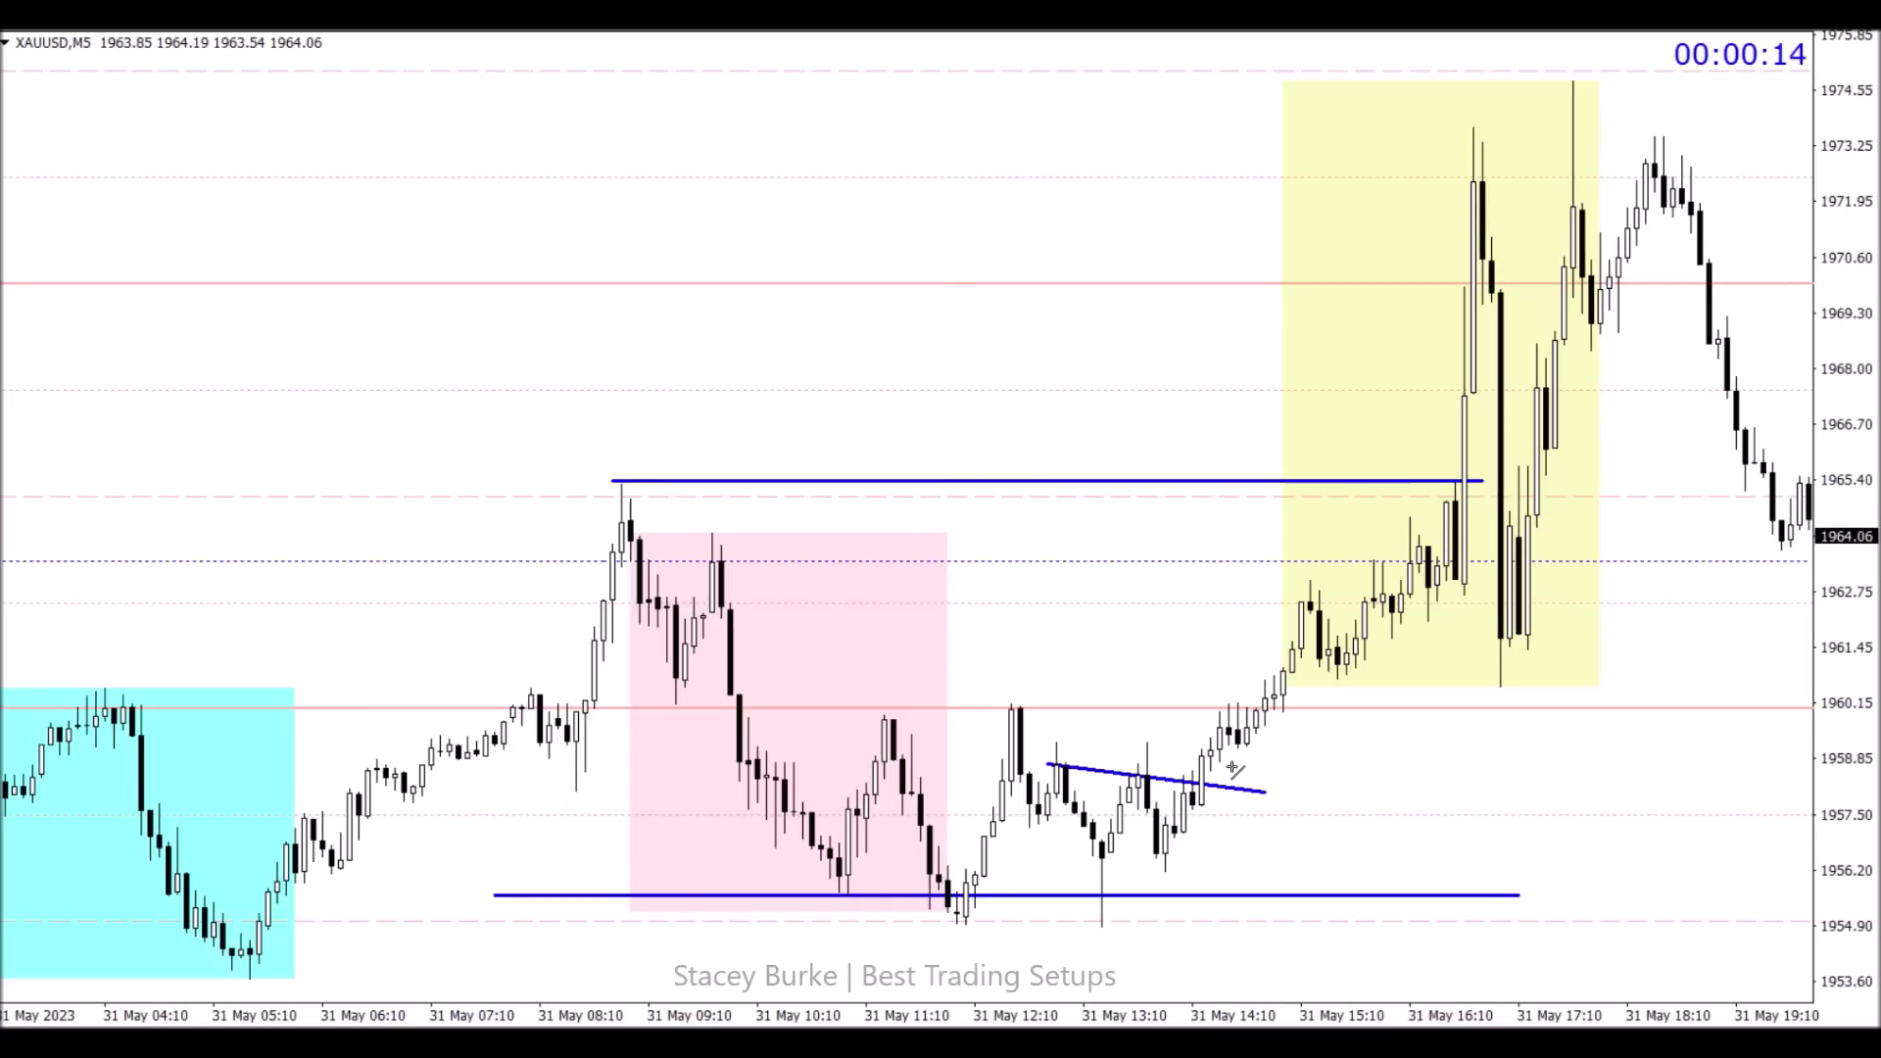
left_click_drag(1159, 862, 1491, 543)
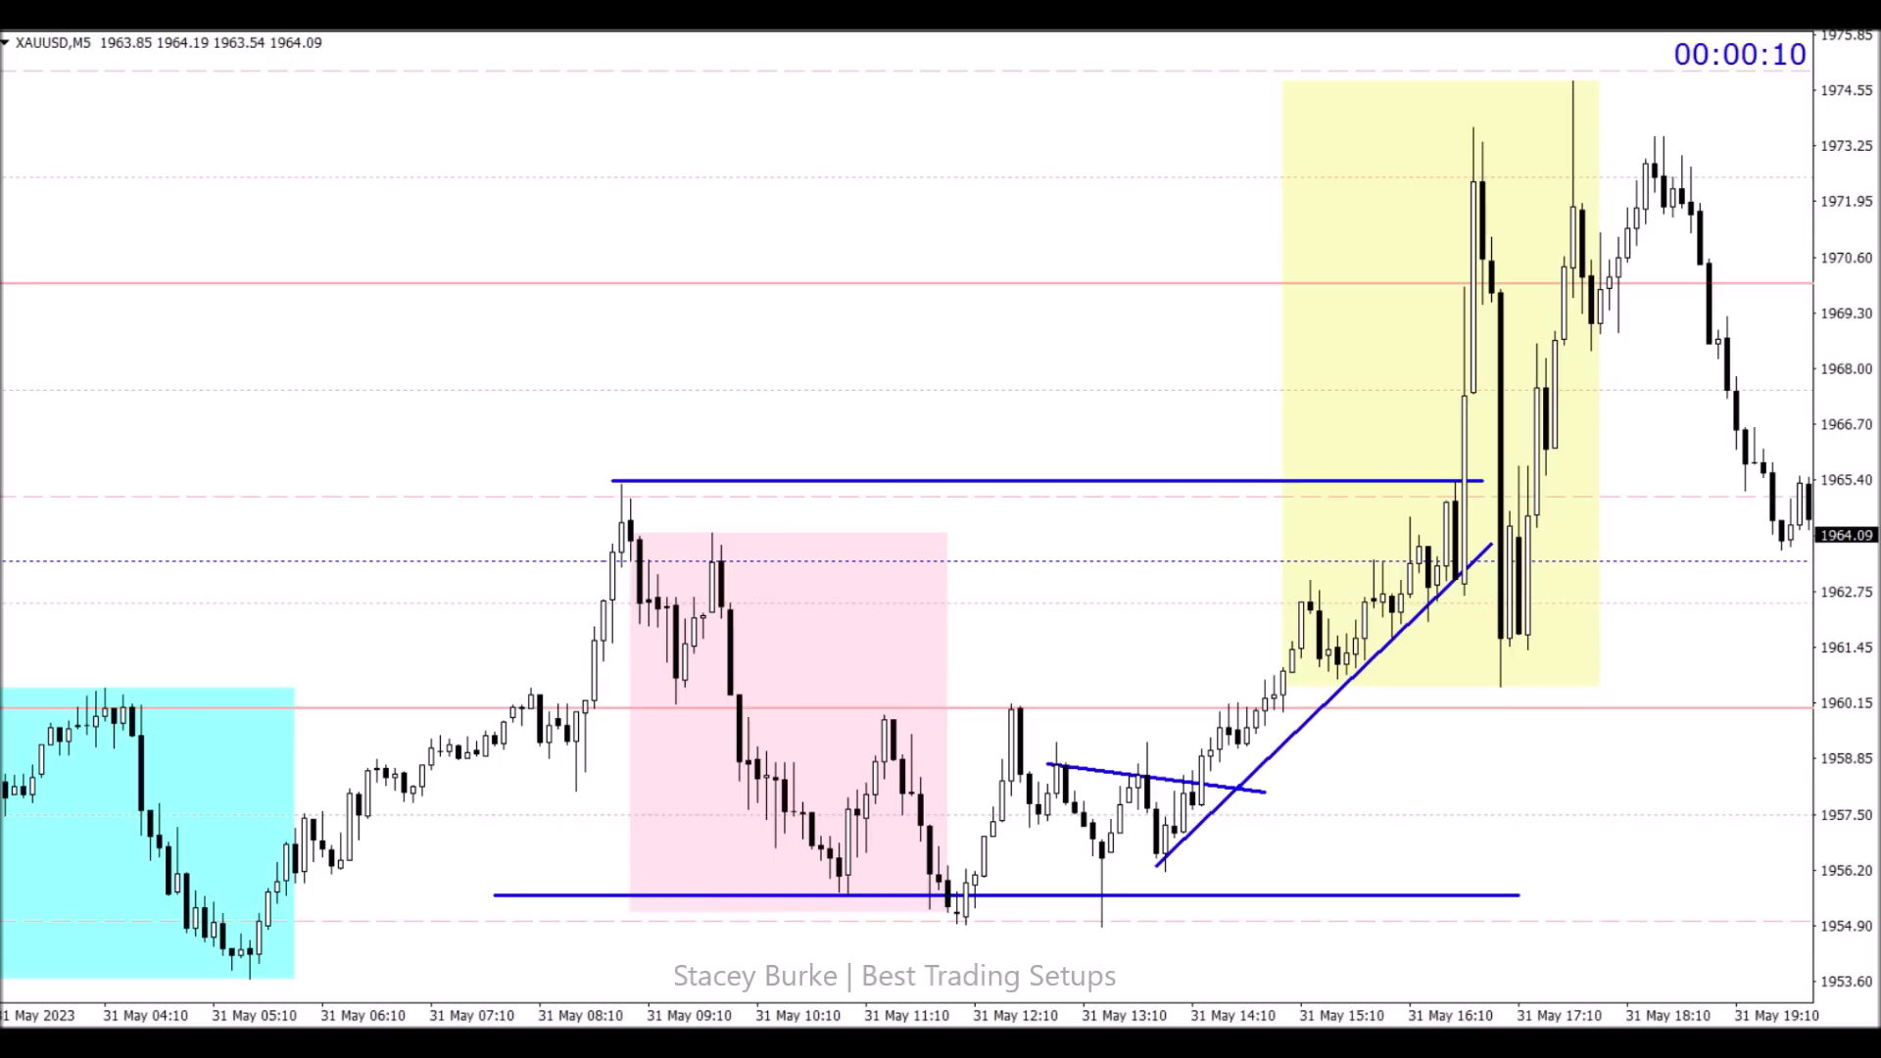
left_click_drag(1159, 778, 1459, 507)
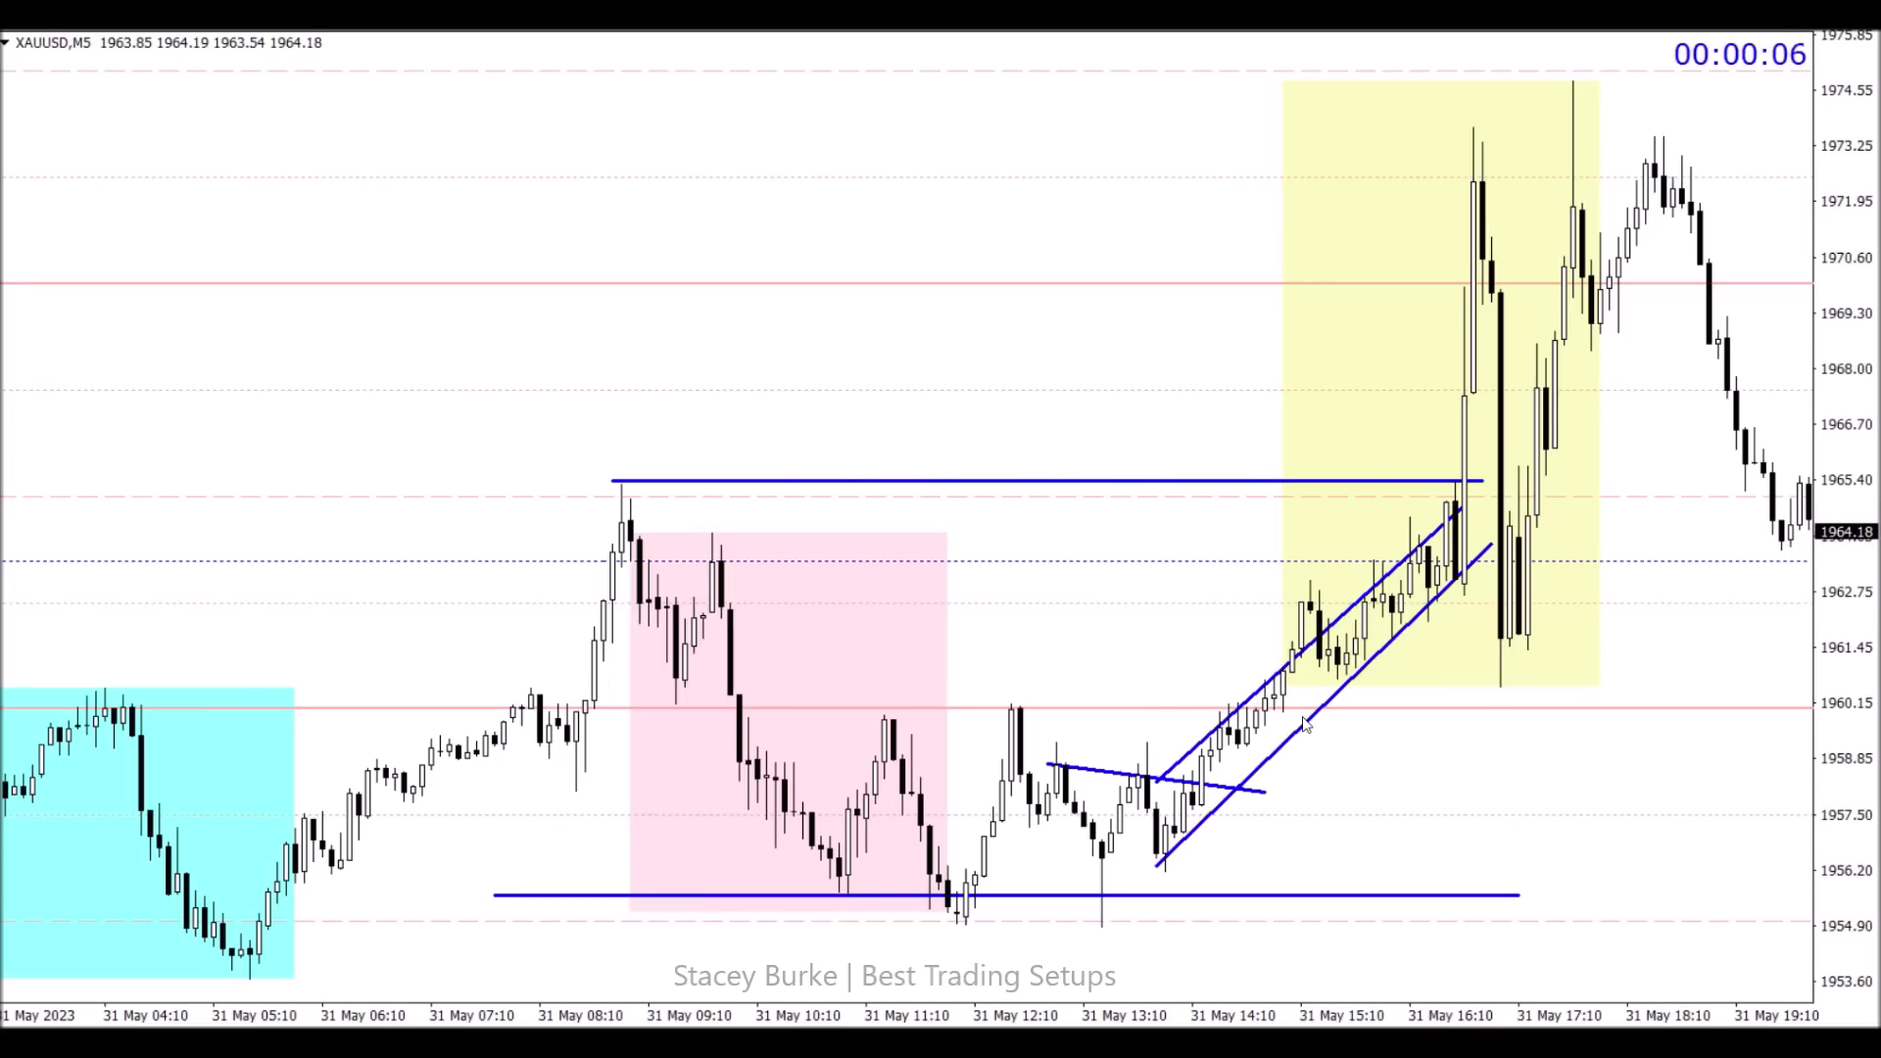
Step: Move the lower horizontal line up to the yellow box's lows, at about 1960.8
scroll(1214, 803, "down", 5)
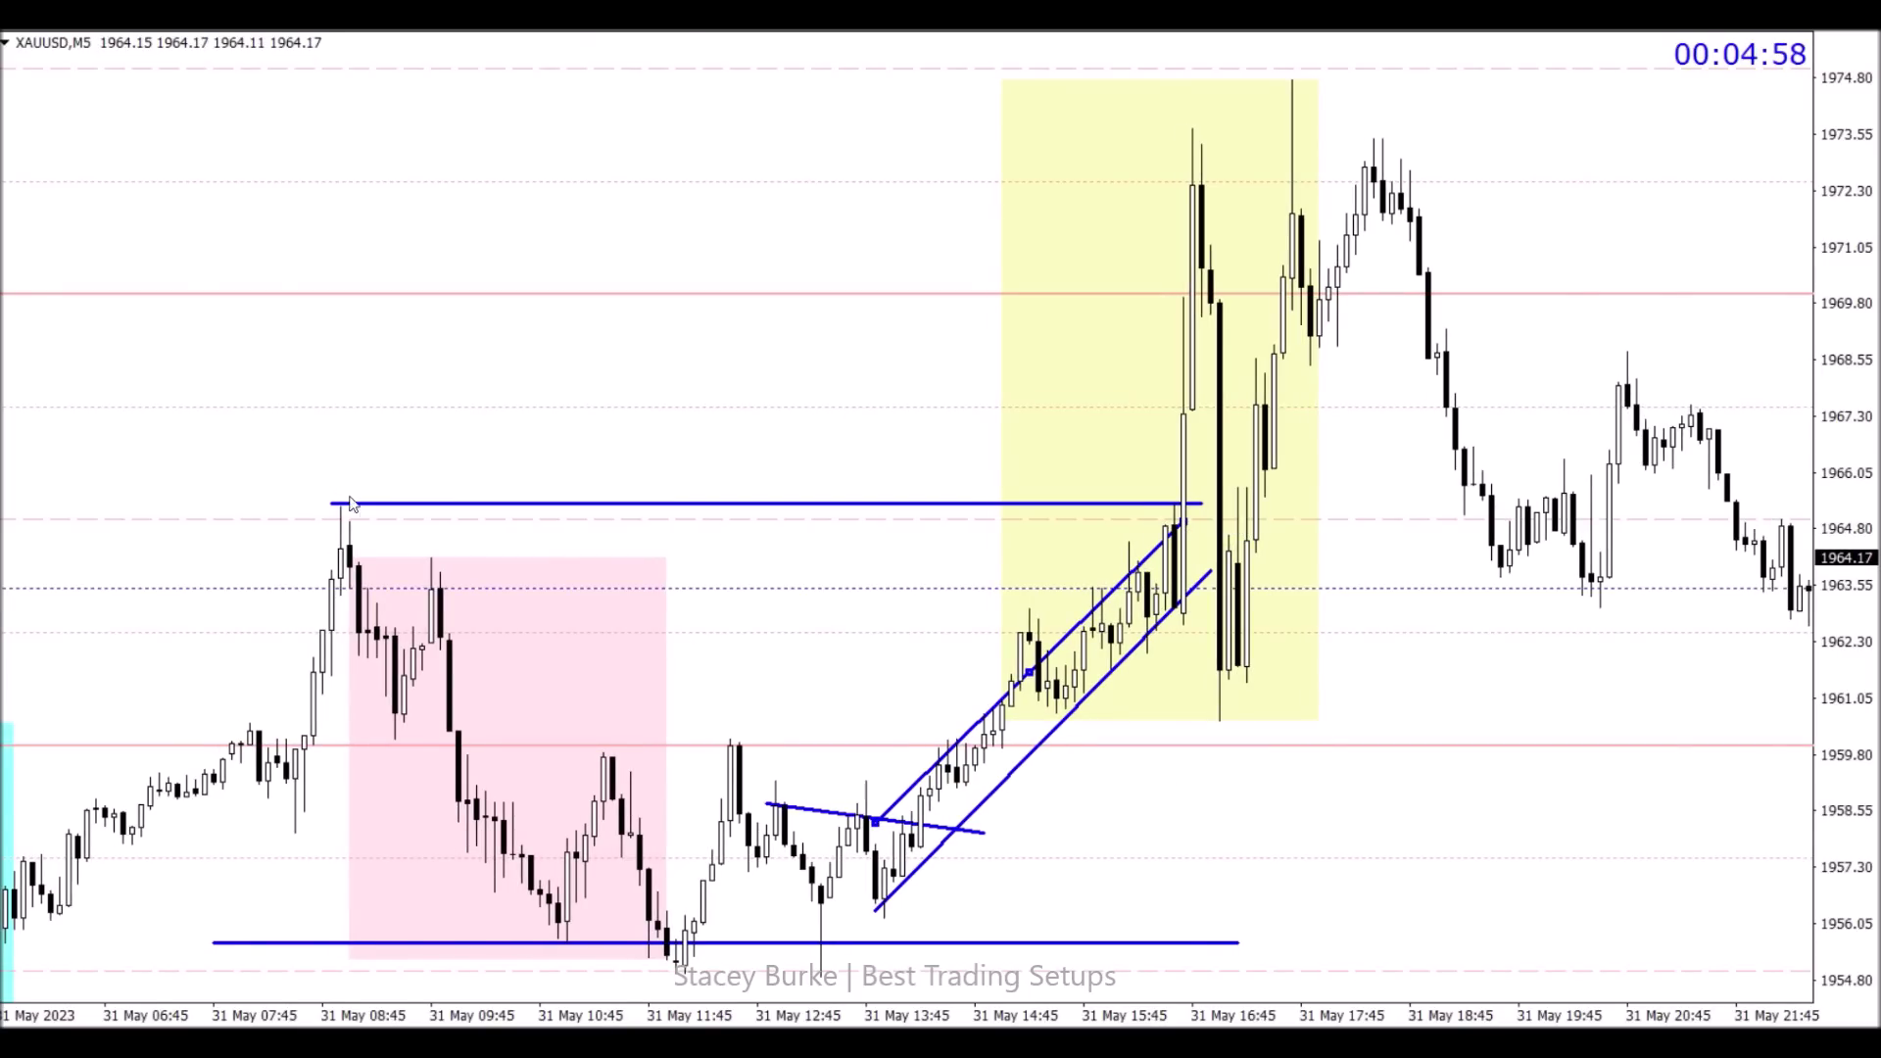
scroll(353, 504, "up", 5)
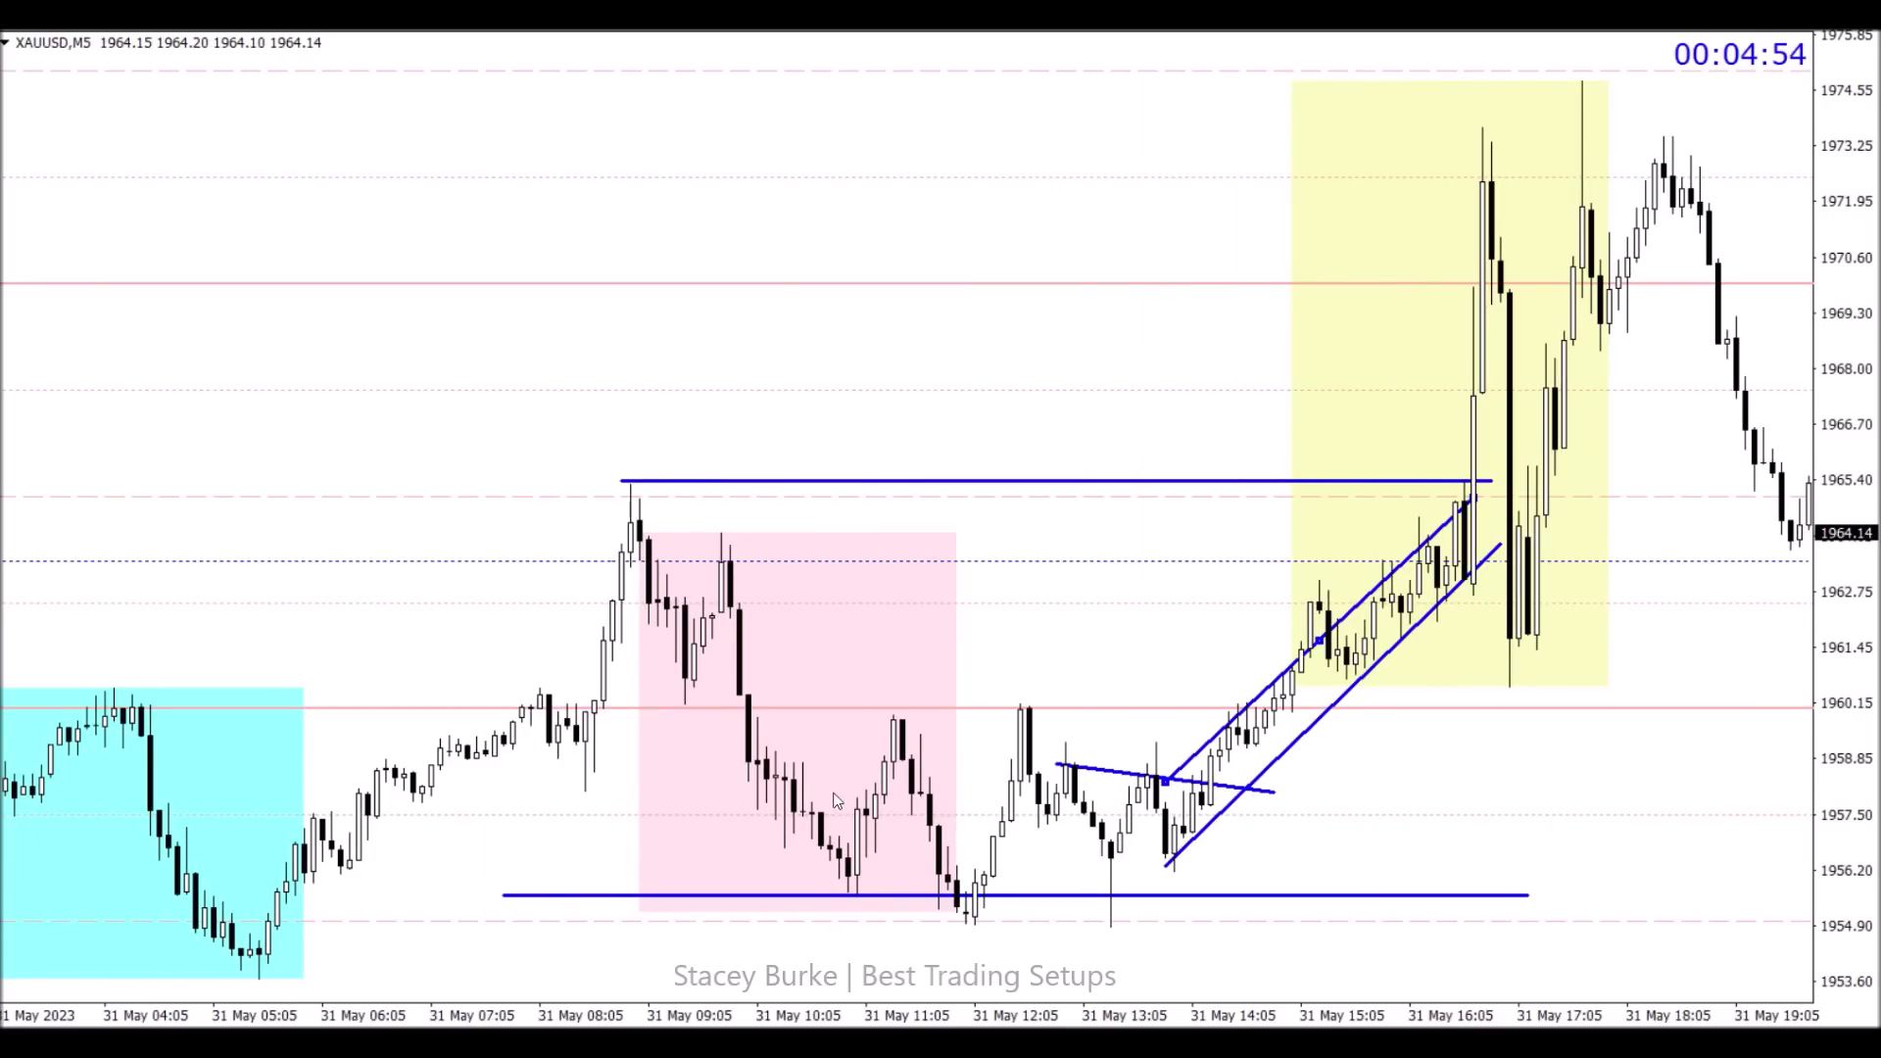
scroll(1097, 852, "down", 3)
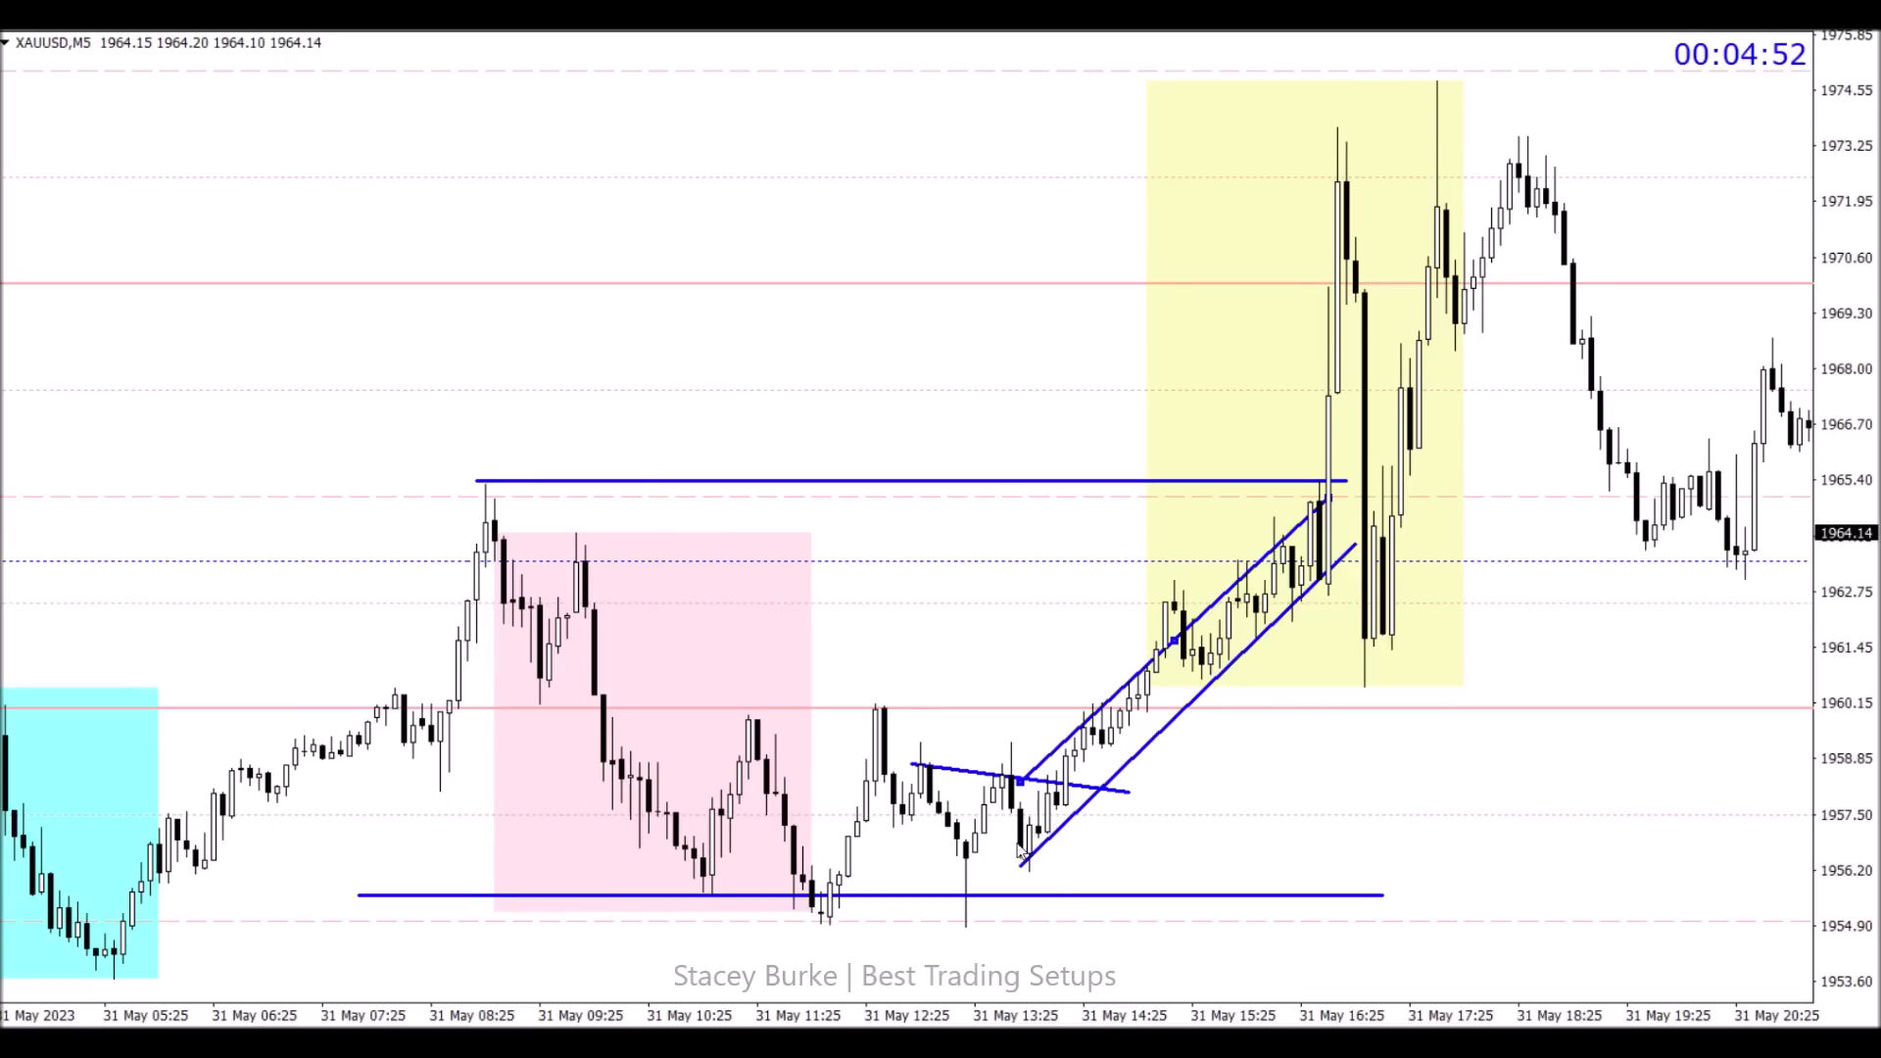
double_click(911, 894)
left_click_drag(911, 894, 1287, 859)
scroll(1101, 860, "down", 10)
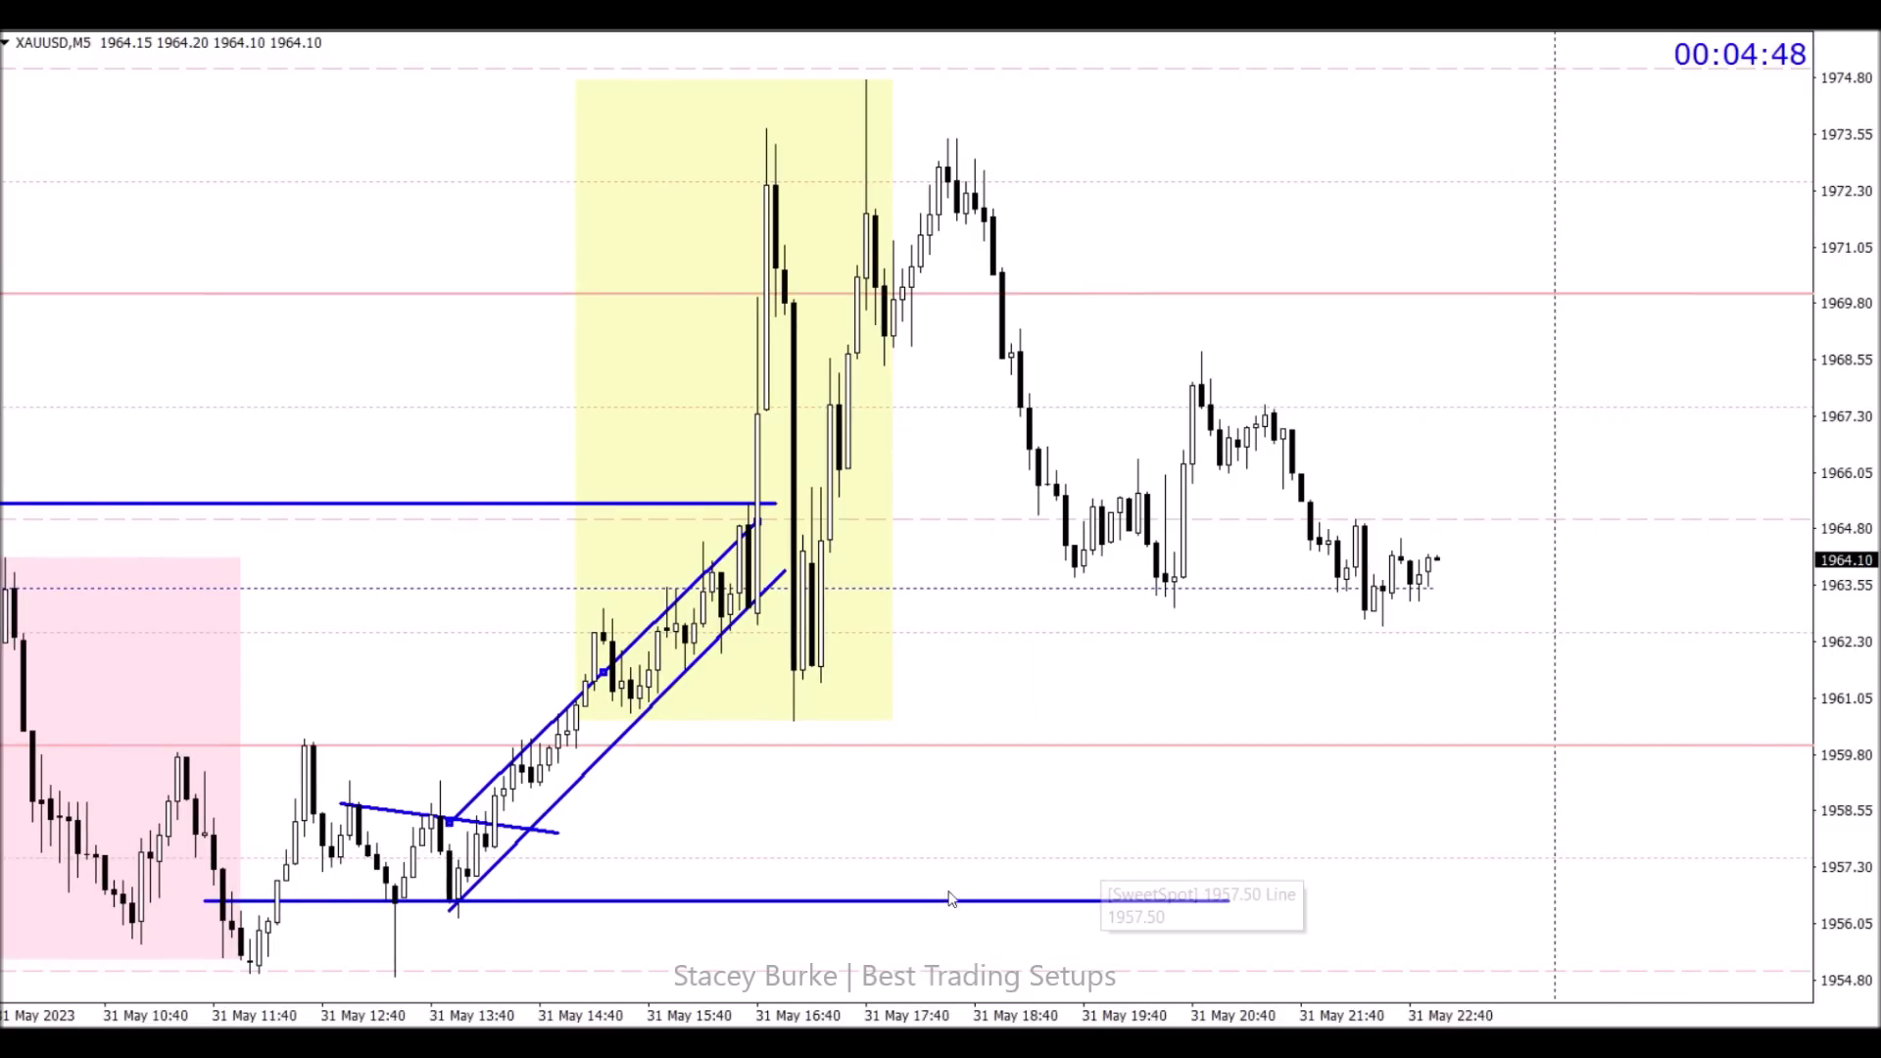
left_click_drag(717, 900, 969, 714)
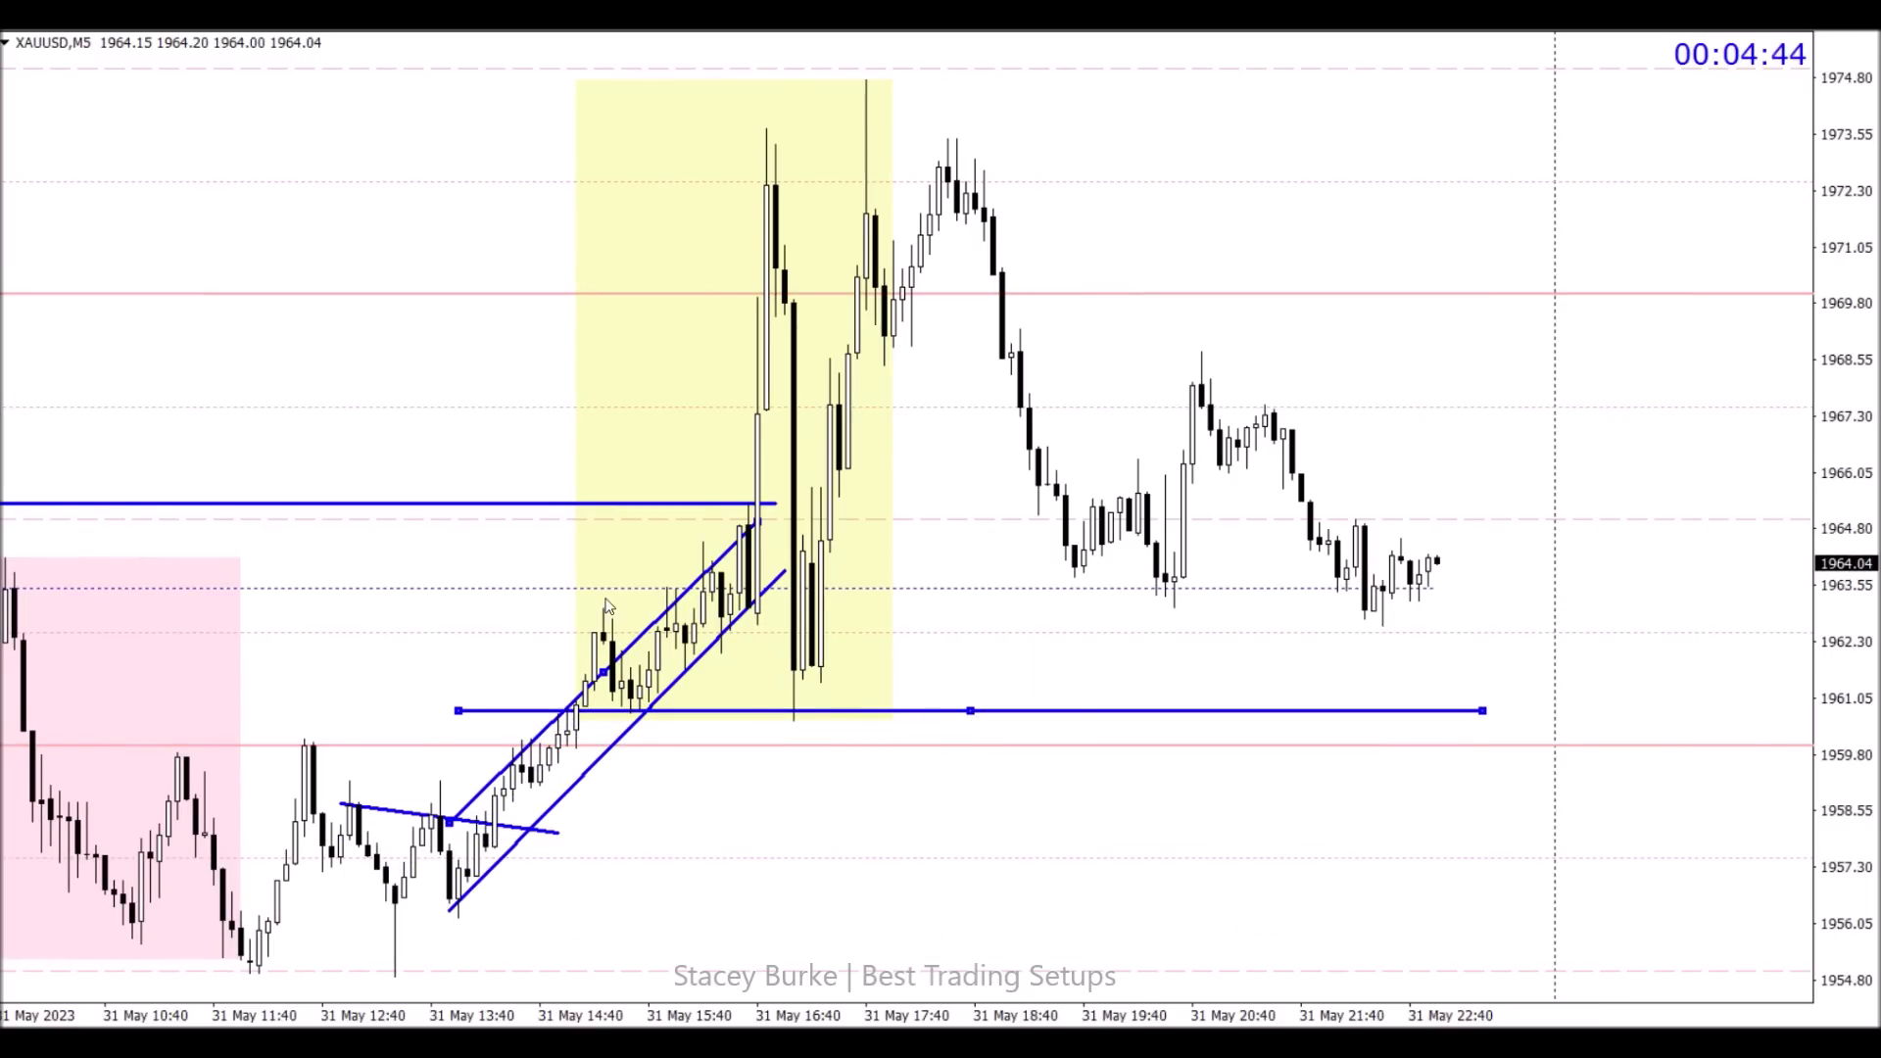
left_click(866, 718)
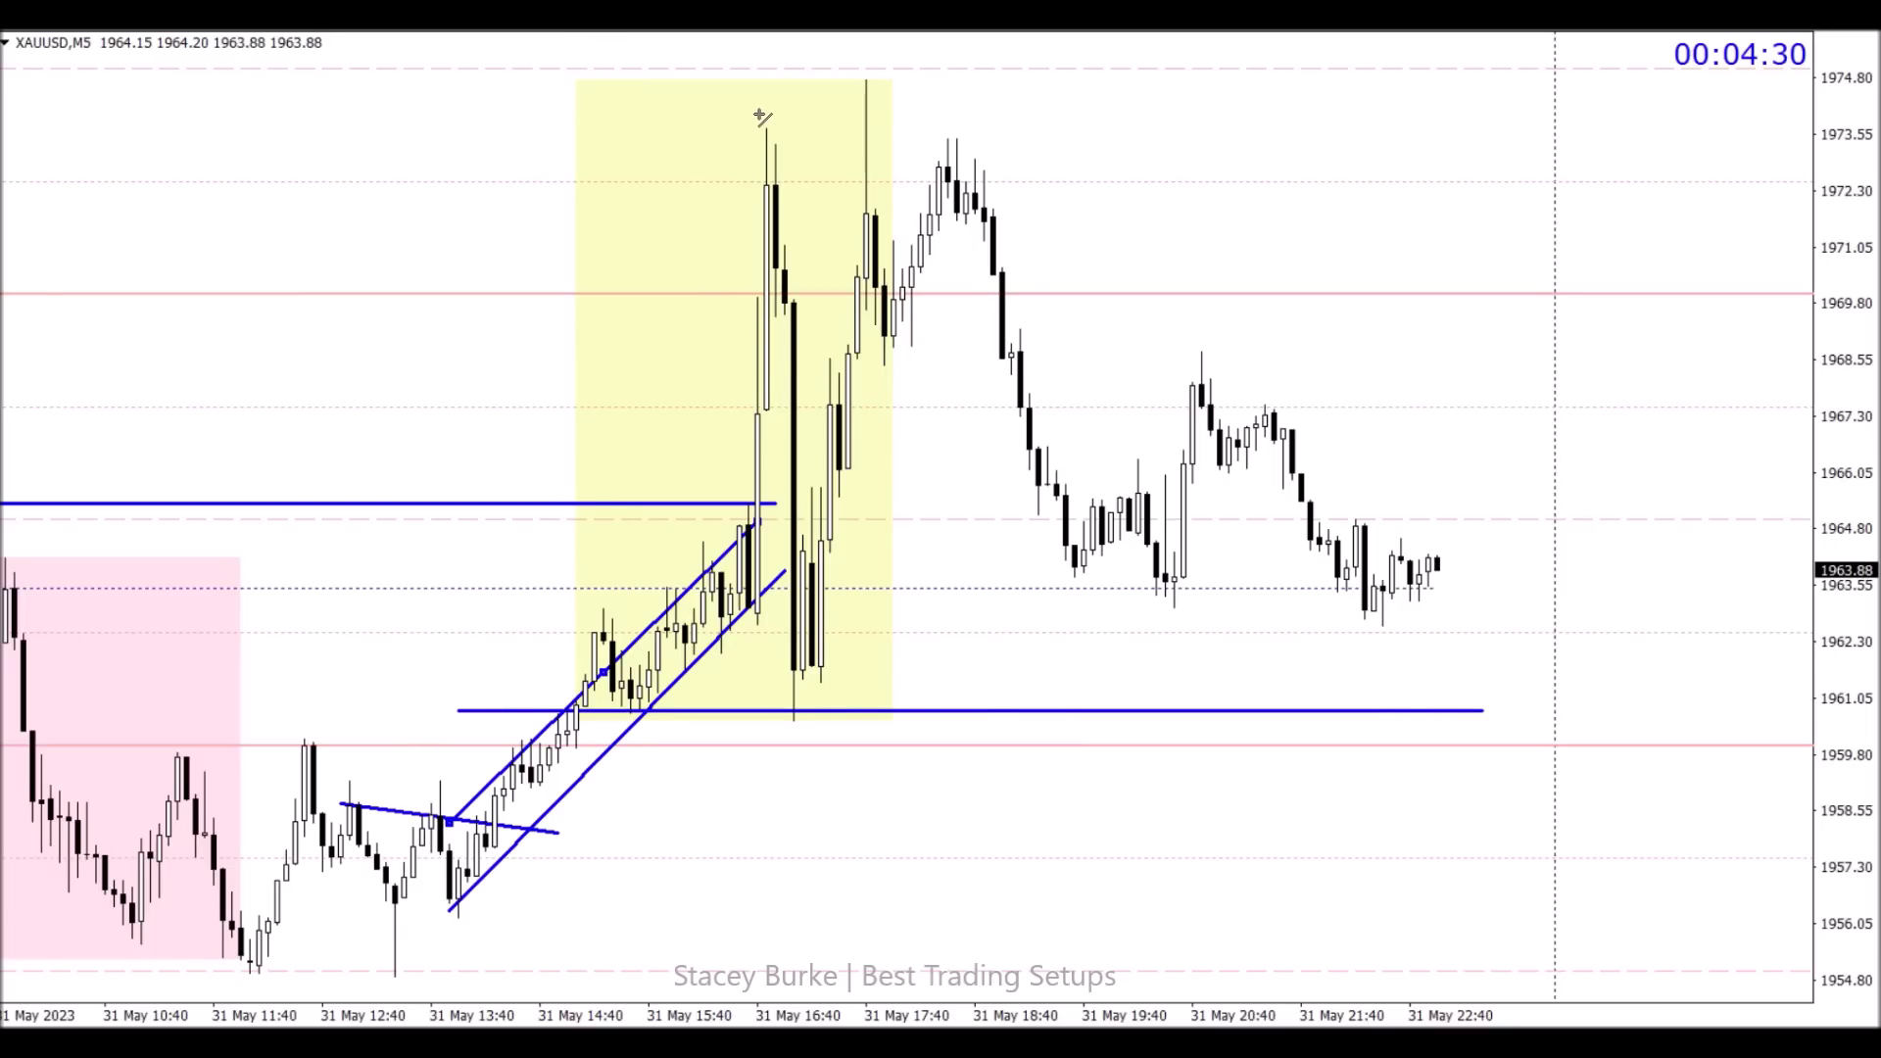
Step: Draw an inverted V over the yellow box's first peak at about 1974, plus short horizontal lines at about 1973.7 and 1971.6
left_click_drag(760, 116, 721, 233)
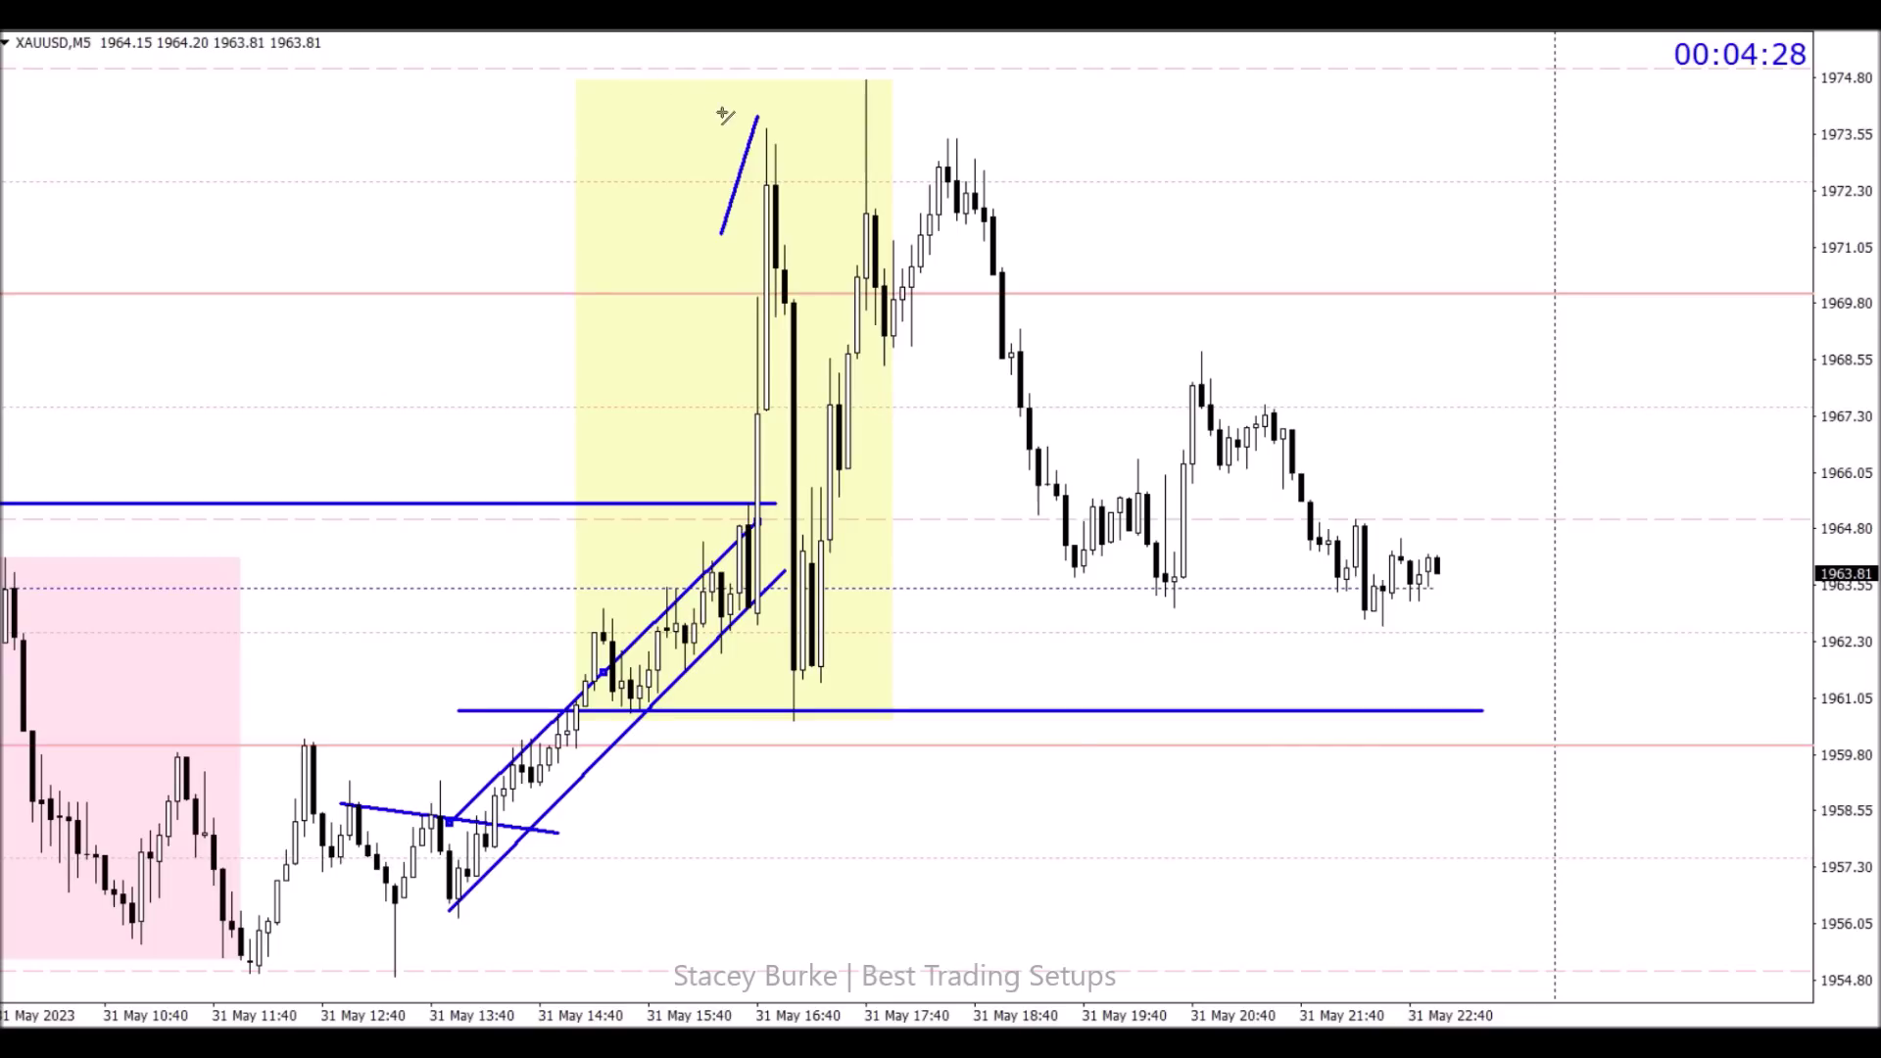
left_click_drag(759, 110, 831, 256)
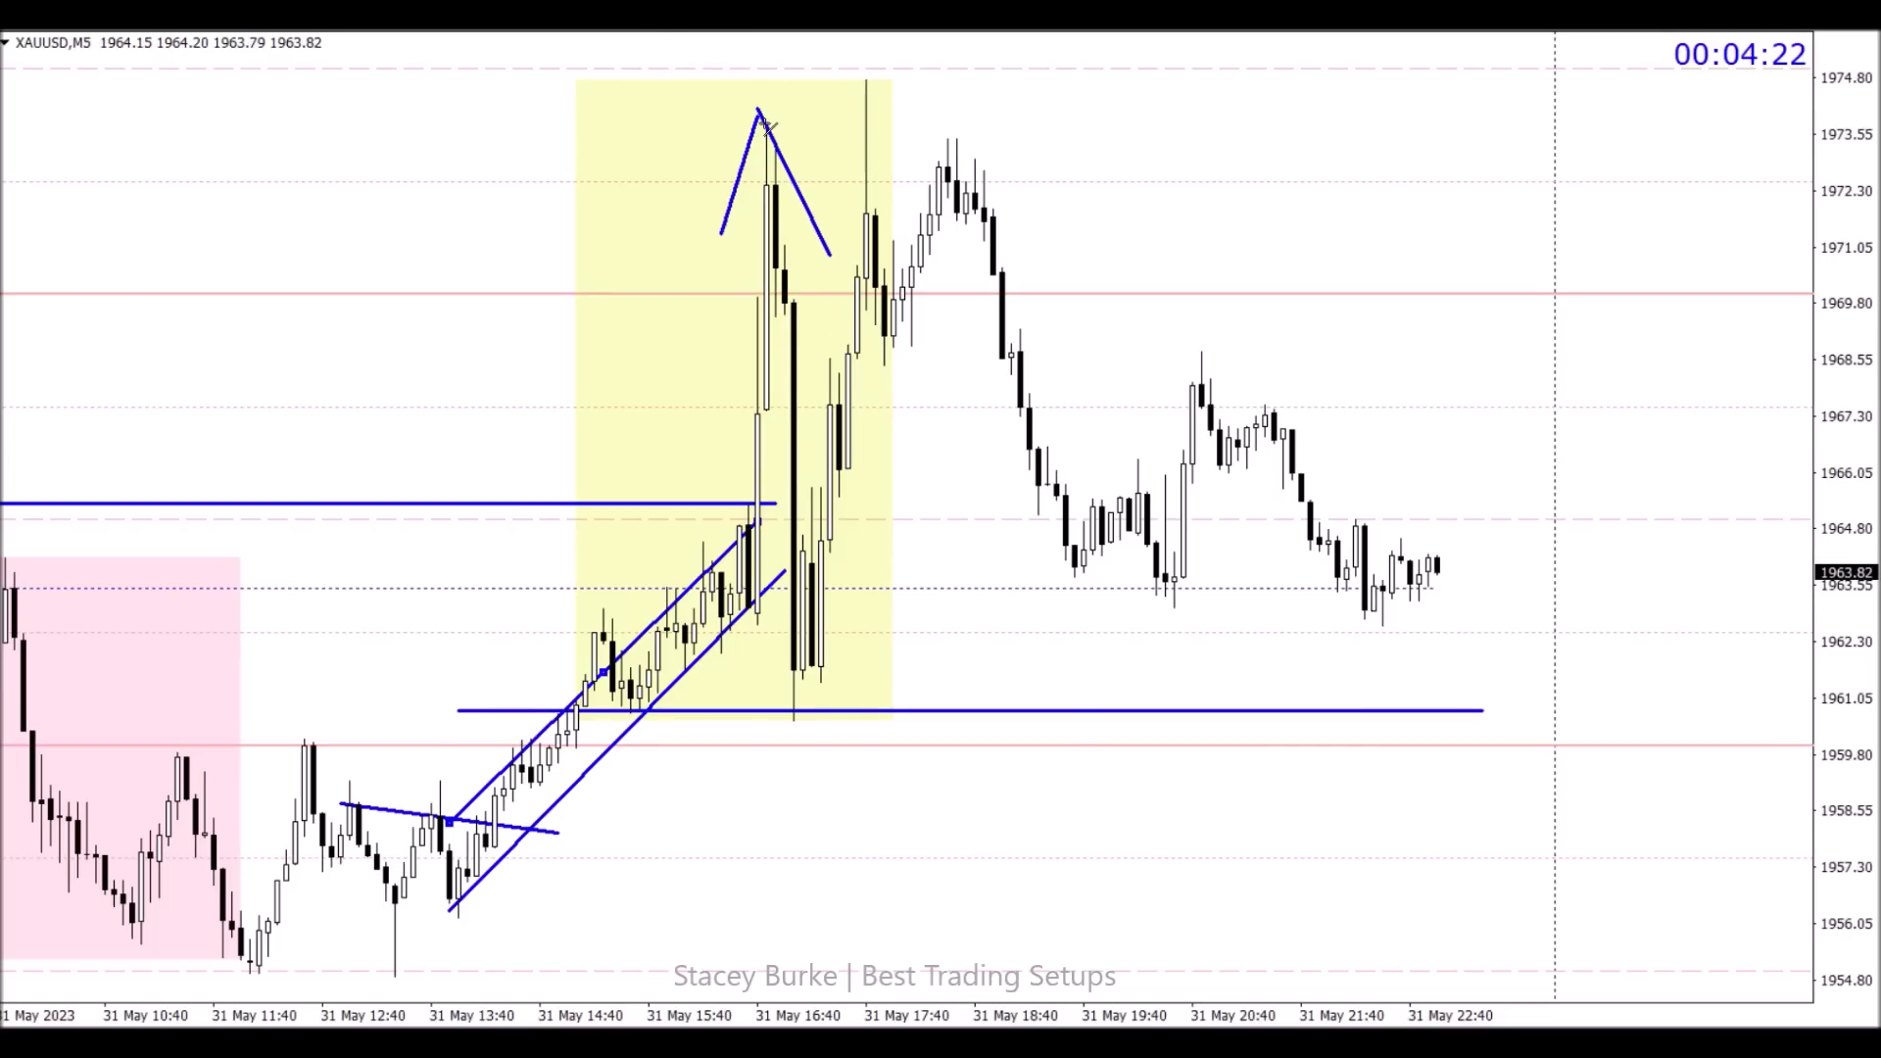
left_click_drag(767, 126, 992, 127)
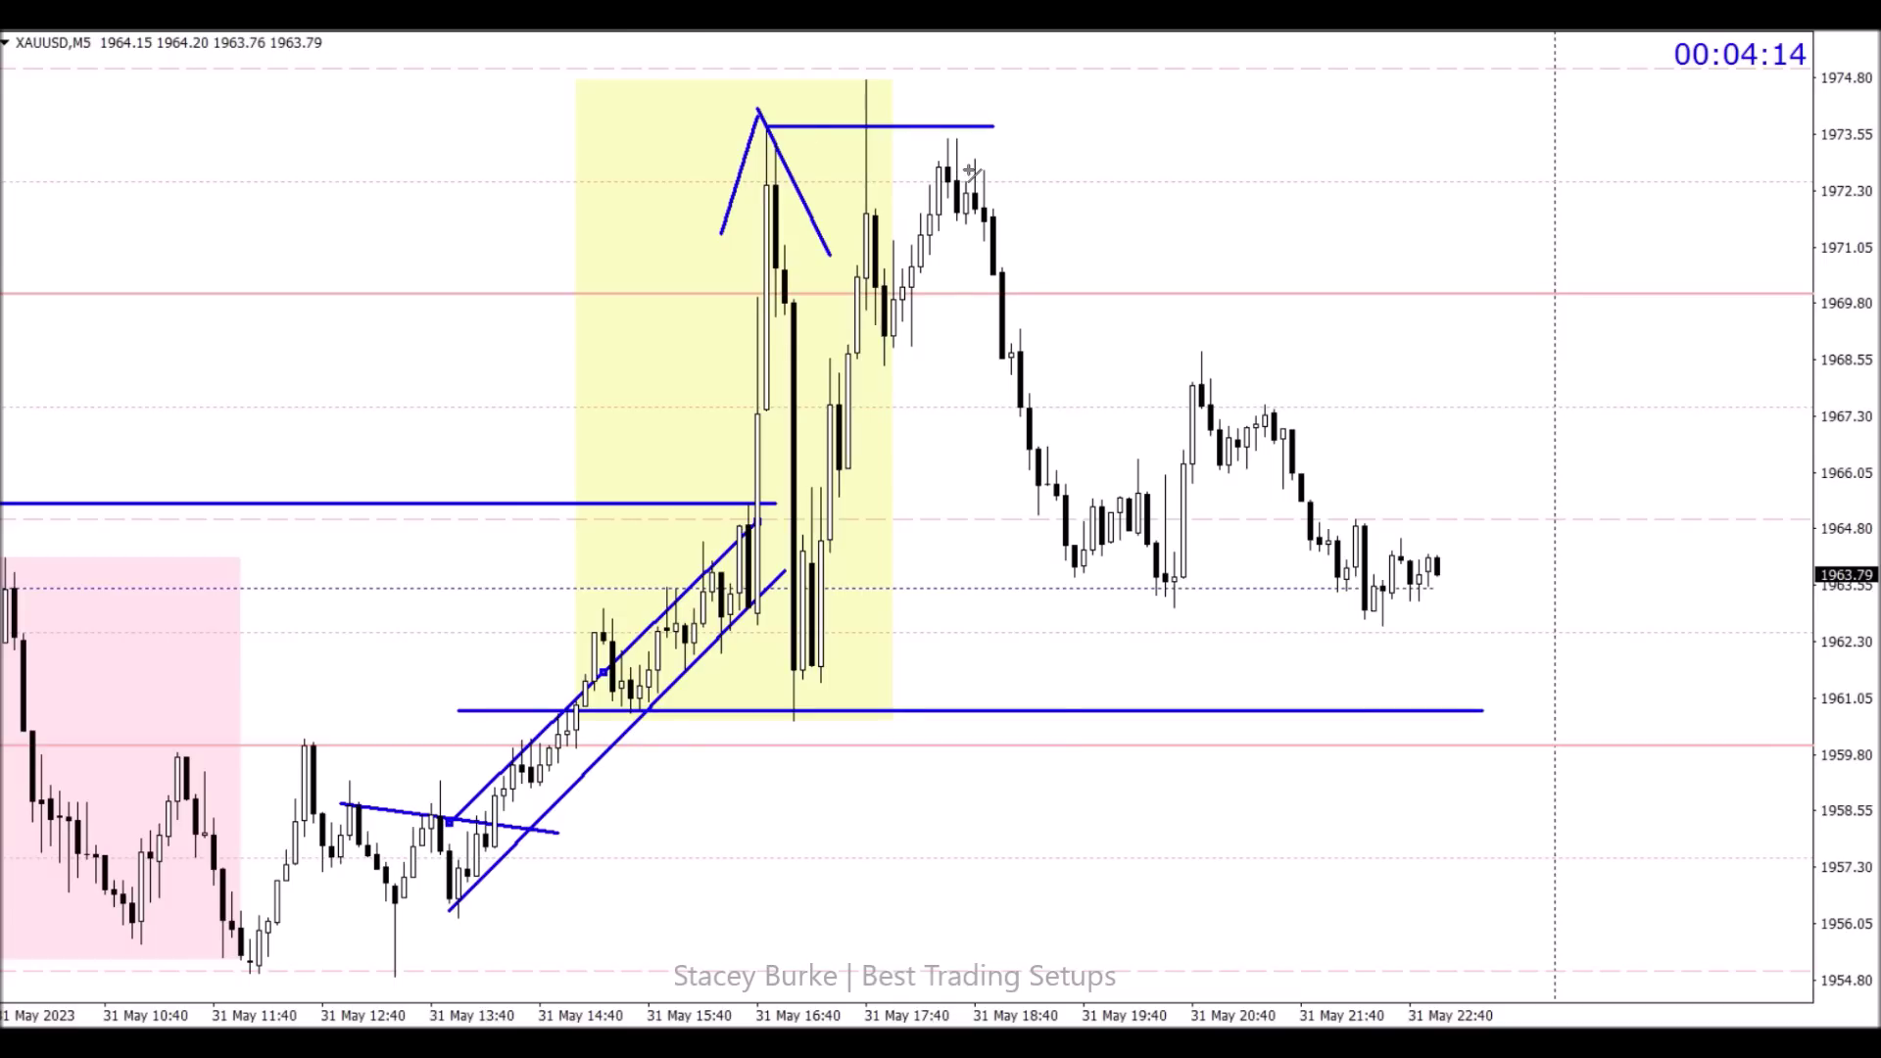
left_click_drag(911, 223, 1022, 221)
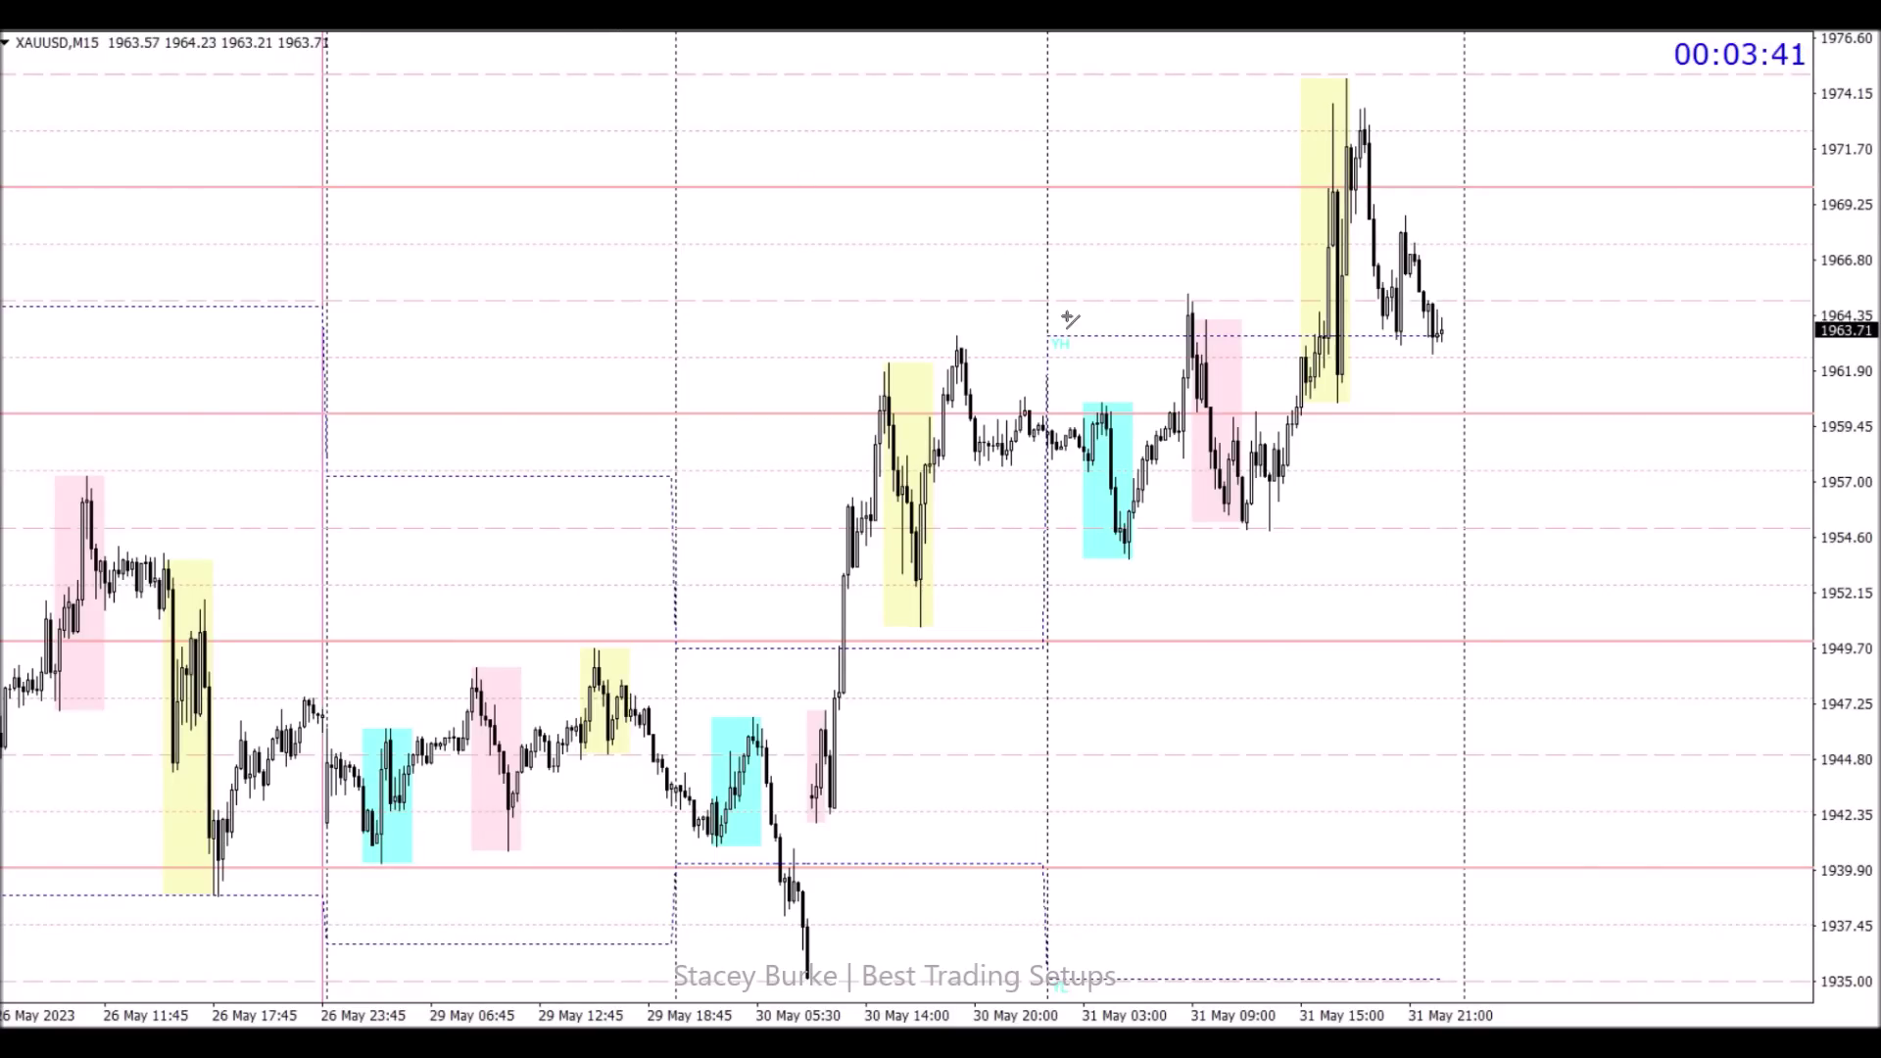
Step: On the M15 chart, draw a horizontal line at about 1963.4 from the 30 May peak past the latest candles, and a W through the 31 May lows
left_click_drag(957, 337, 1519, 337)
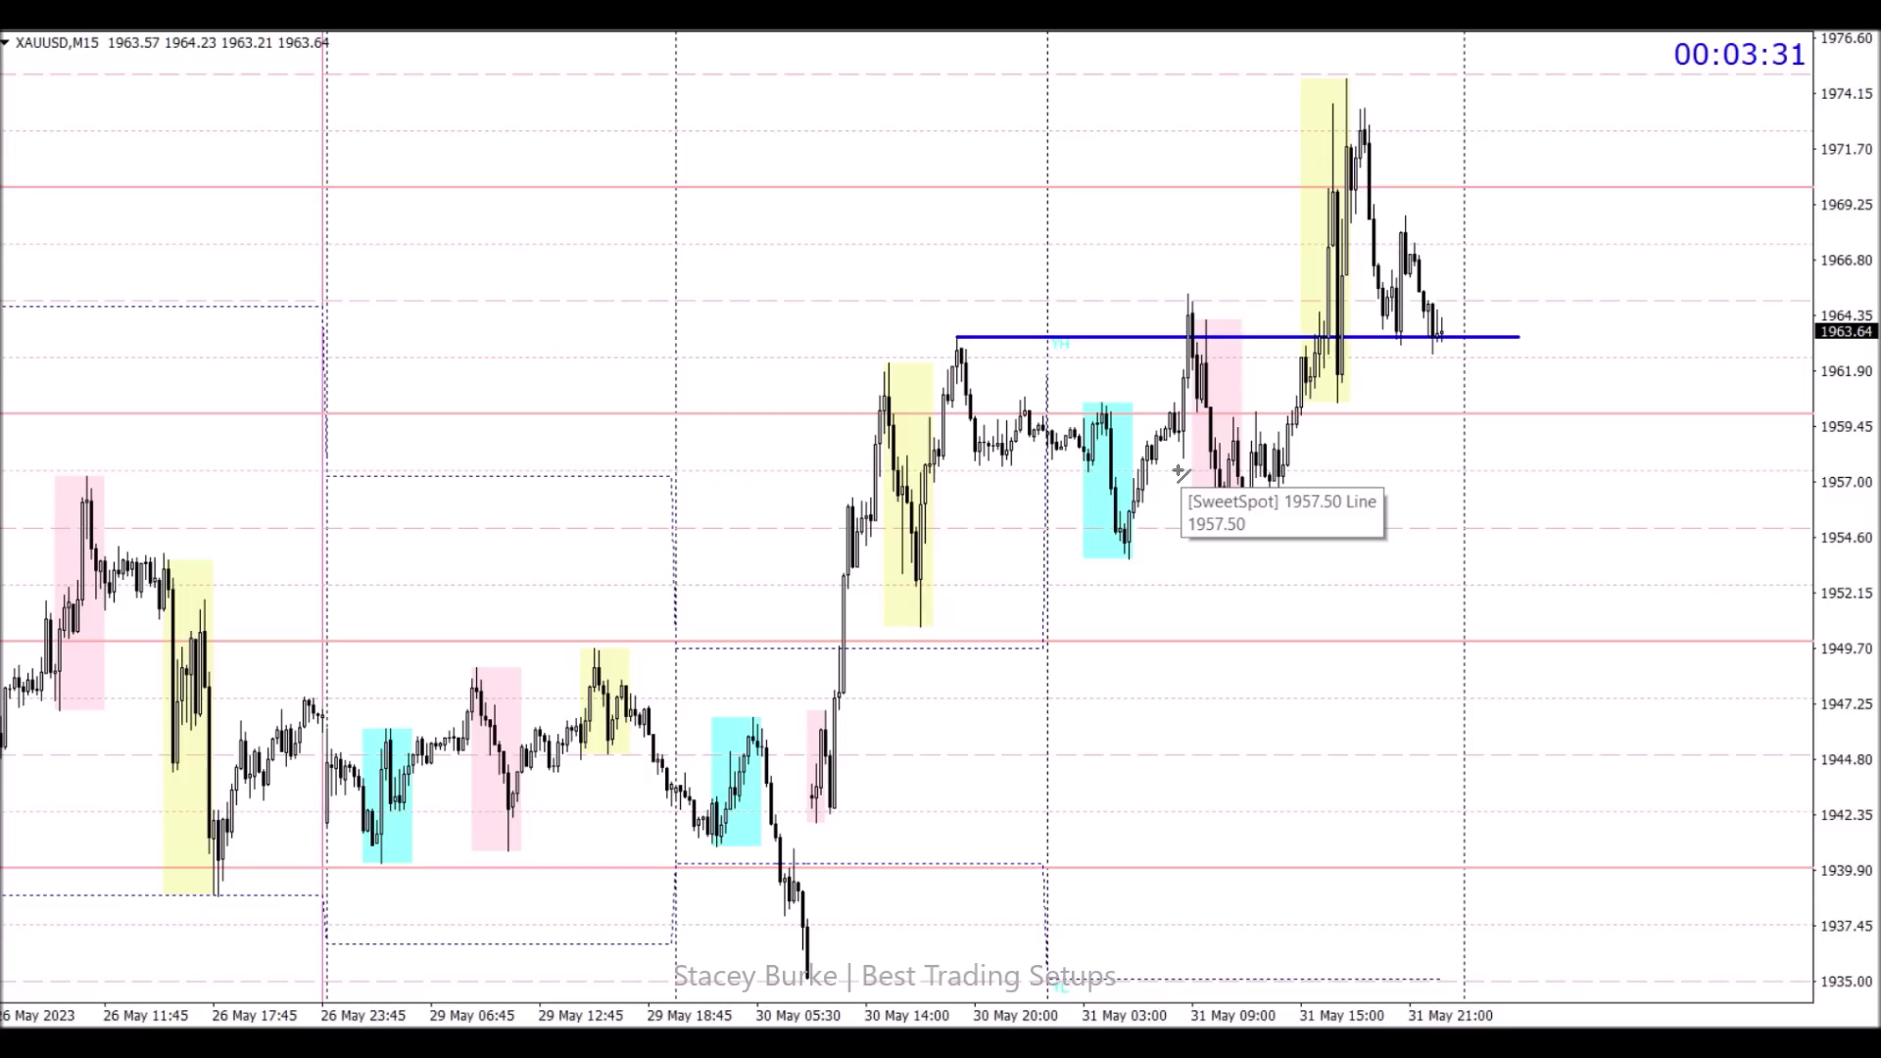
mouse_move(1047, 443)
left_mouse_down()
mouse_move(1141, 579)
mouse_move(1215, 415)
mouse_move(1263, 550)
mouse_move(1379, 340)
left_mouse_up()
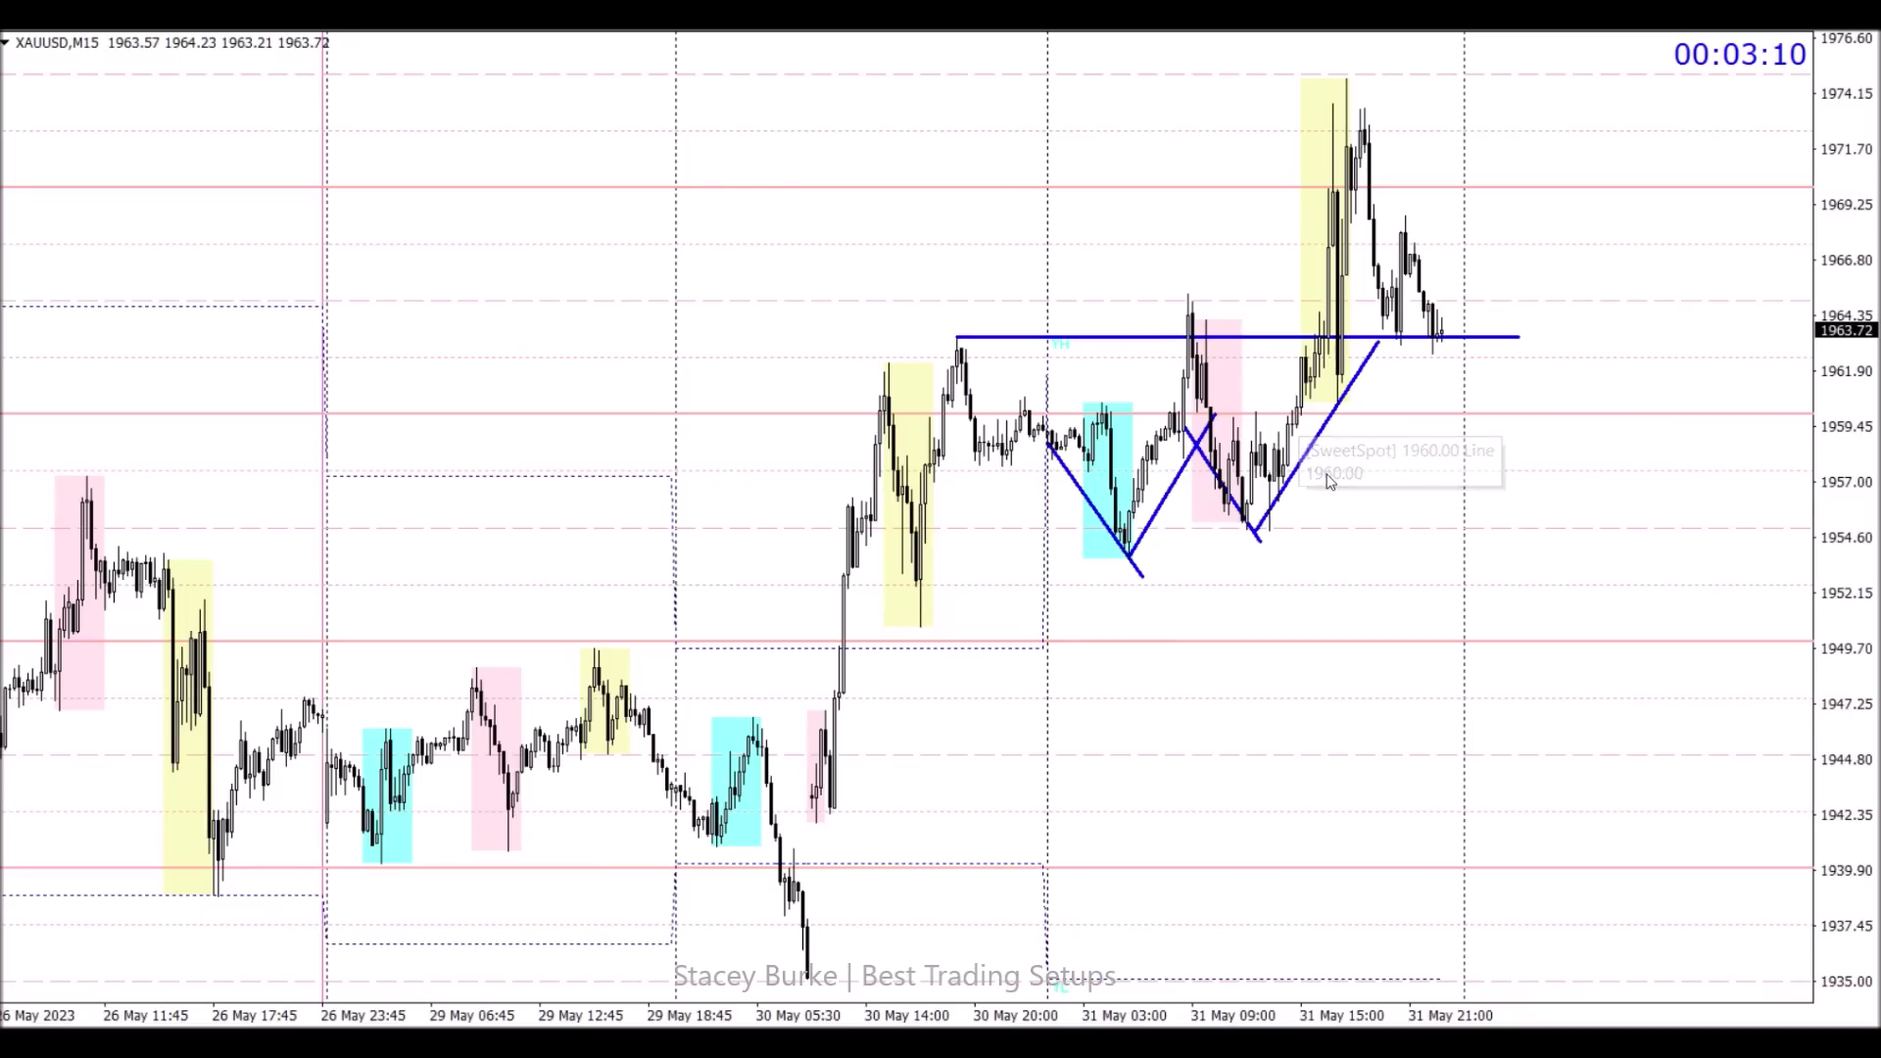
double_click(1522, 338)
left_click_drag(1521, 338, 1773, 339)
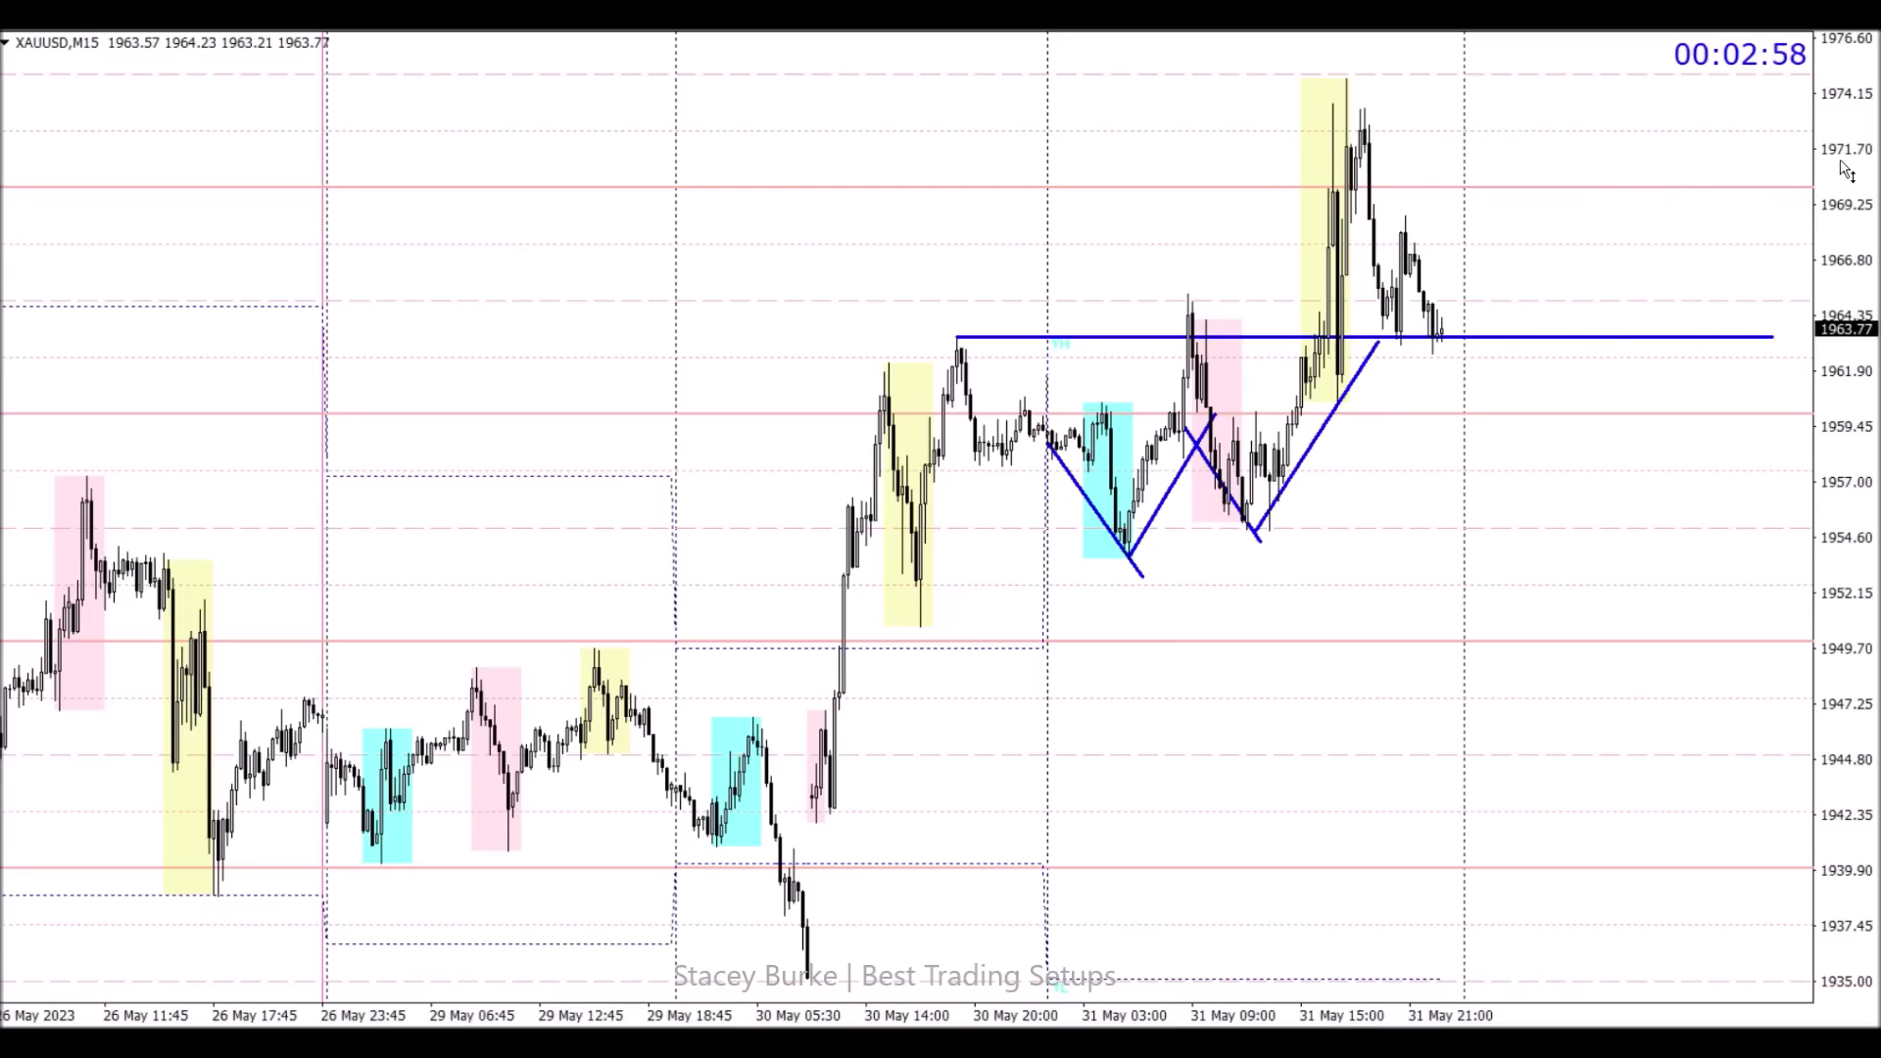
Step: Draw a large inverted V over the 31 May yellow box peak, with its tip at about 1974.9 and its feet at about 1963.9
left_click_drag(1846, 176, 1852, 227)
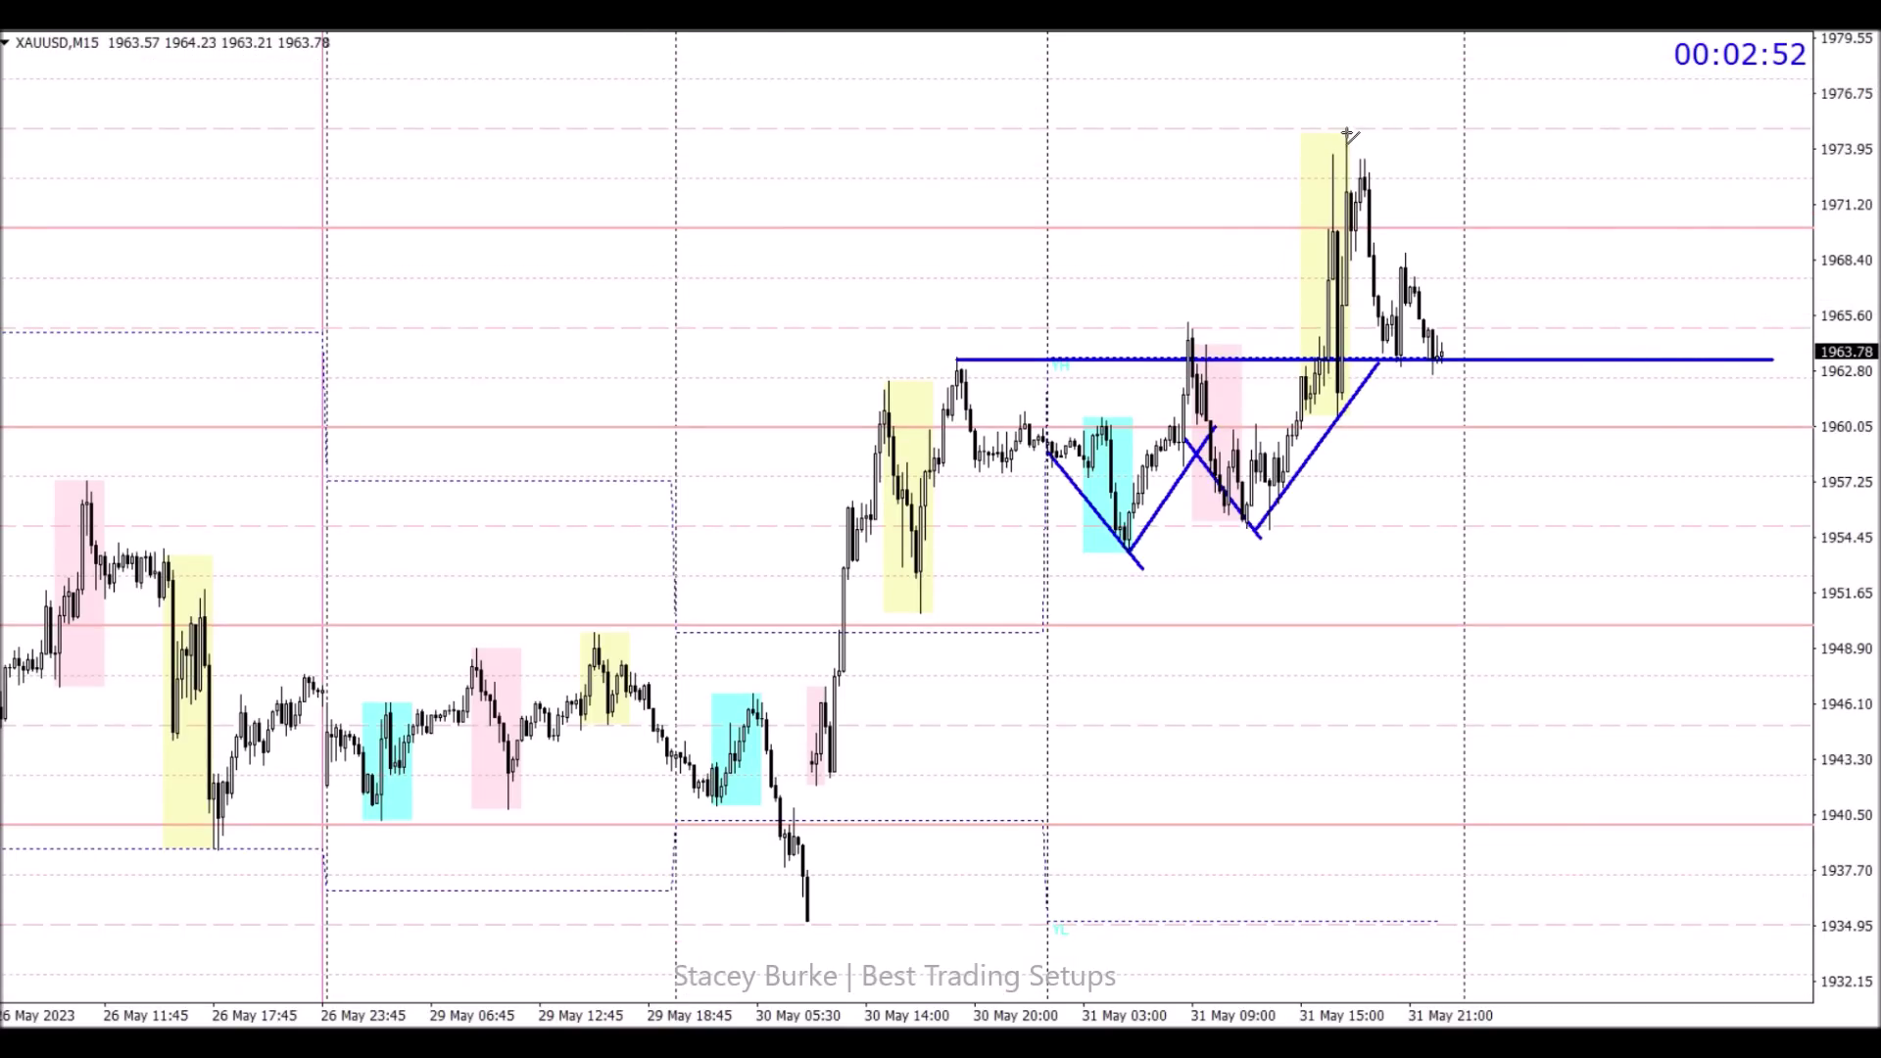
left_click_drag(1346, 134, 1293, 348)
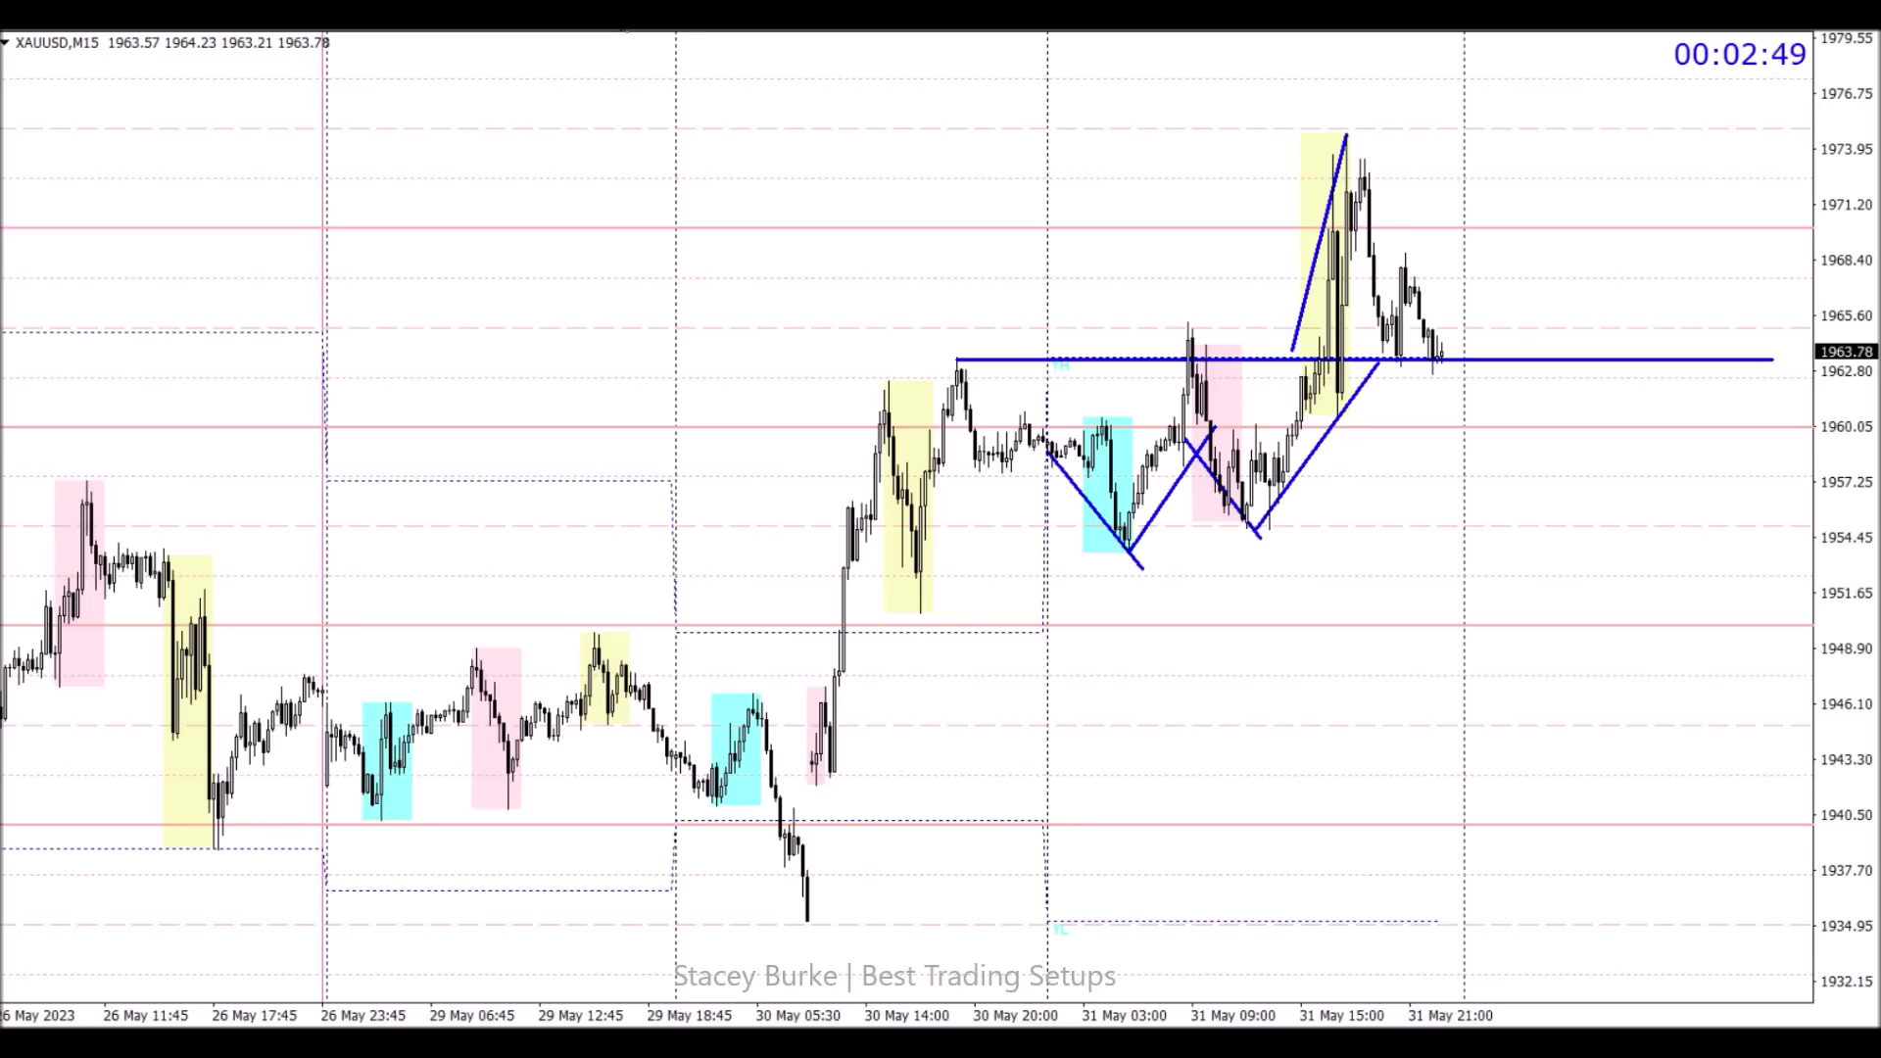
left_click_drag(1344, 130, 1482, 351)
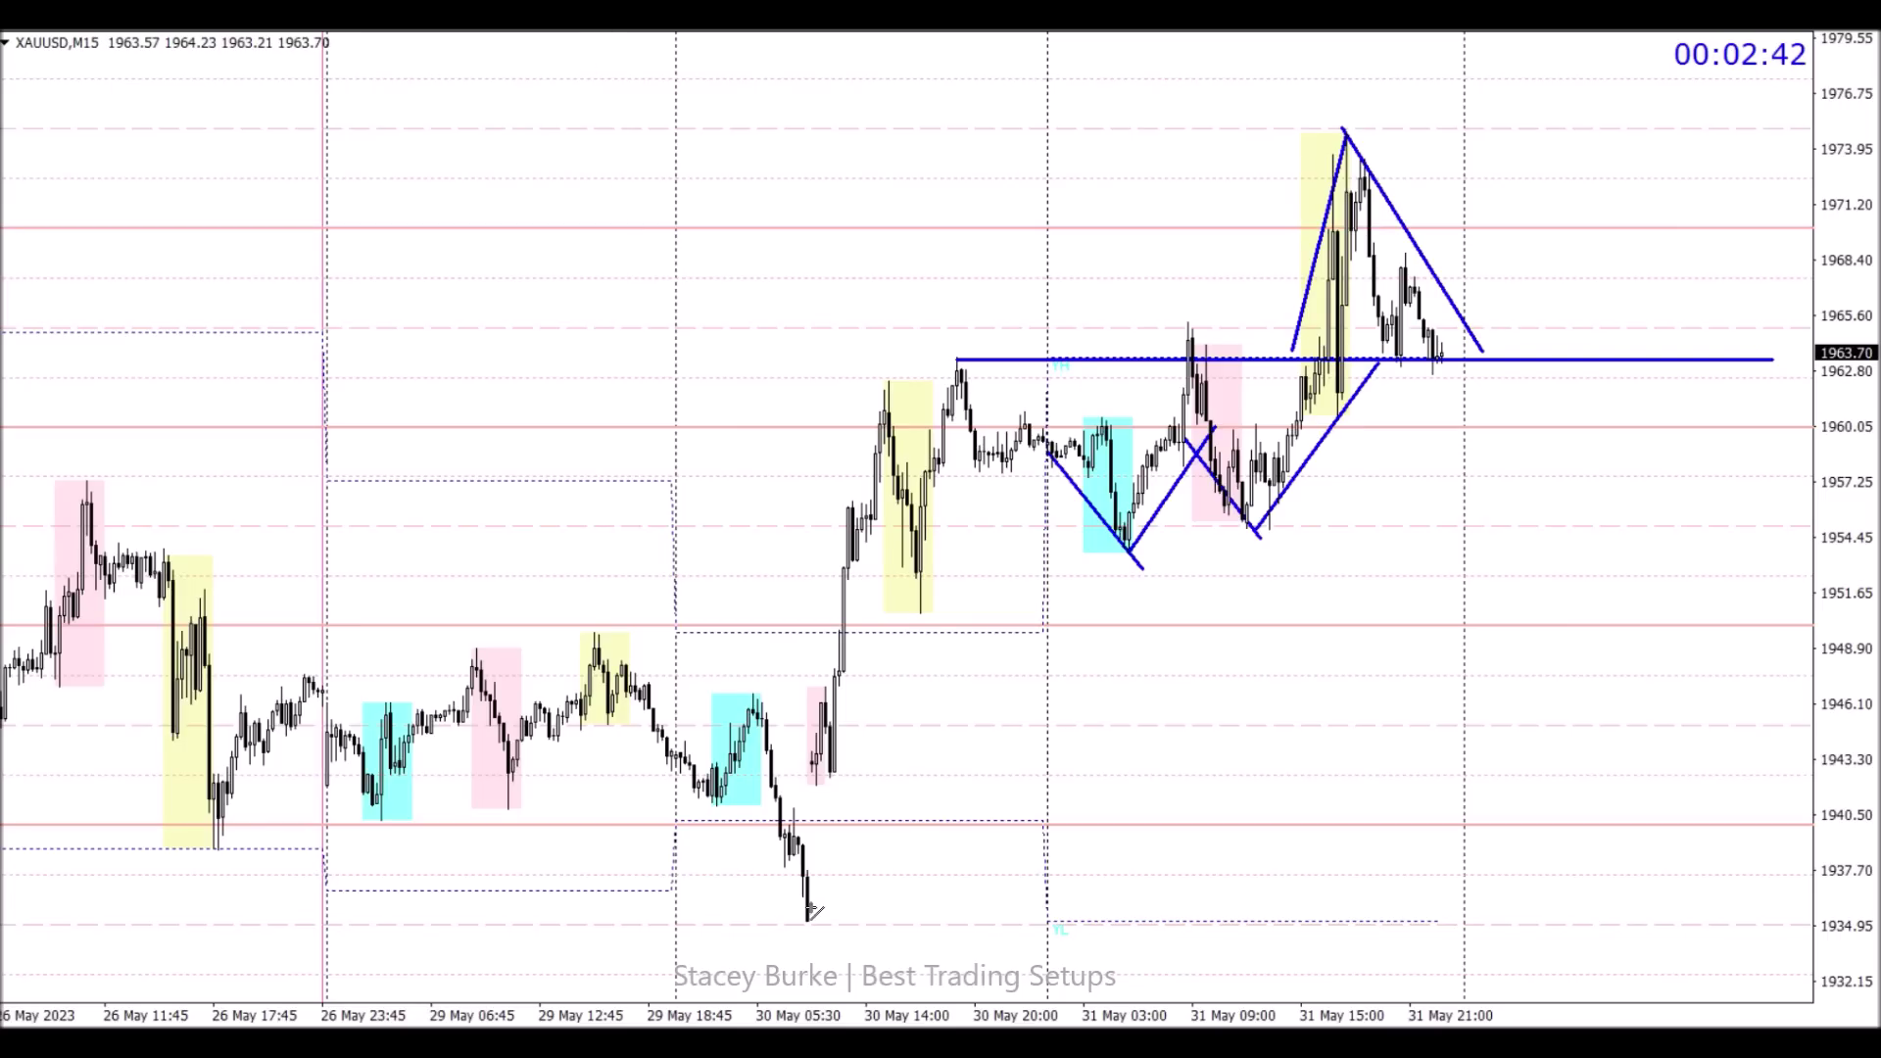
Step: Draw horizontal lines at the 30 May low (about 1935.4), 31 May peak (1974.9), 31 May low (1954.2) and 30 May cyan box high (1946.7)
left_click_drag(813, 918, 1813, 917)
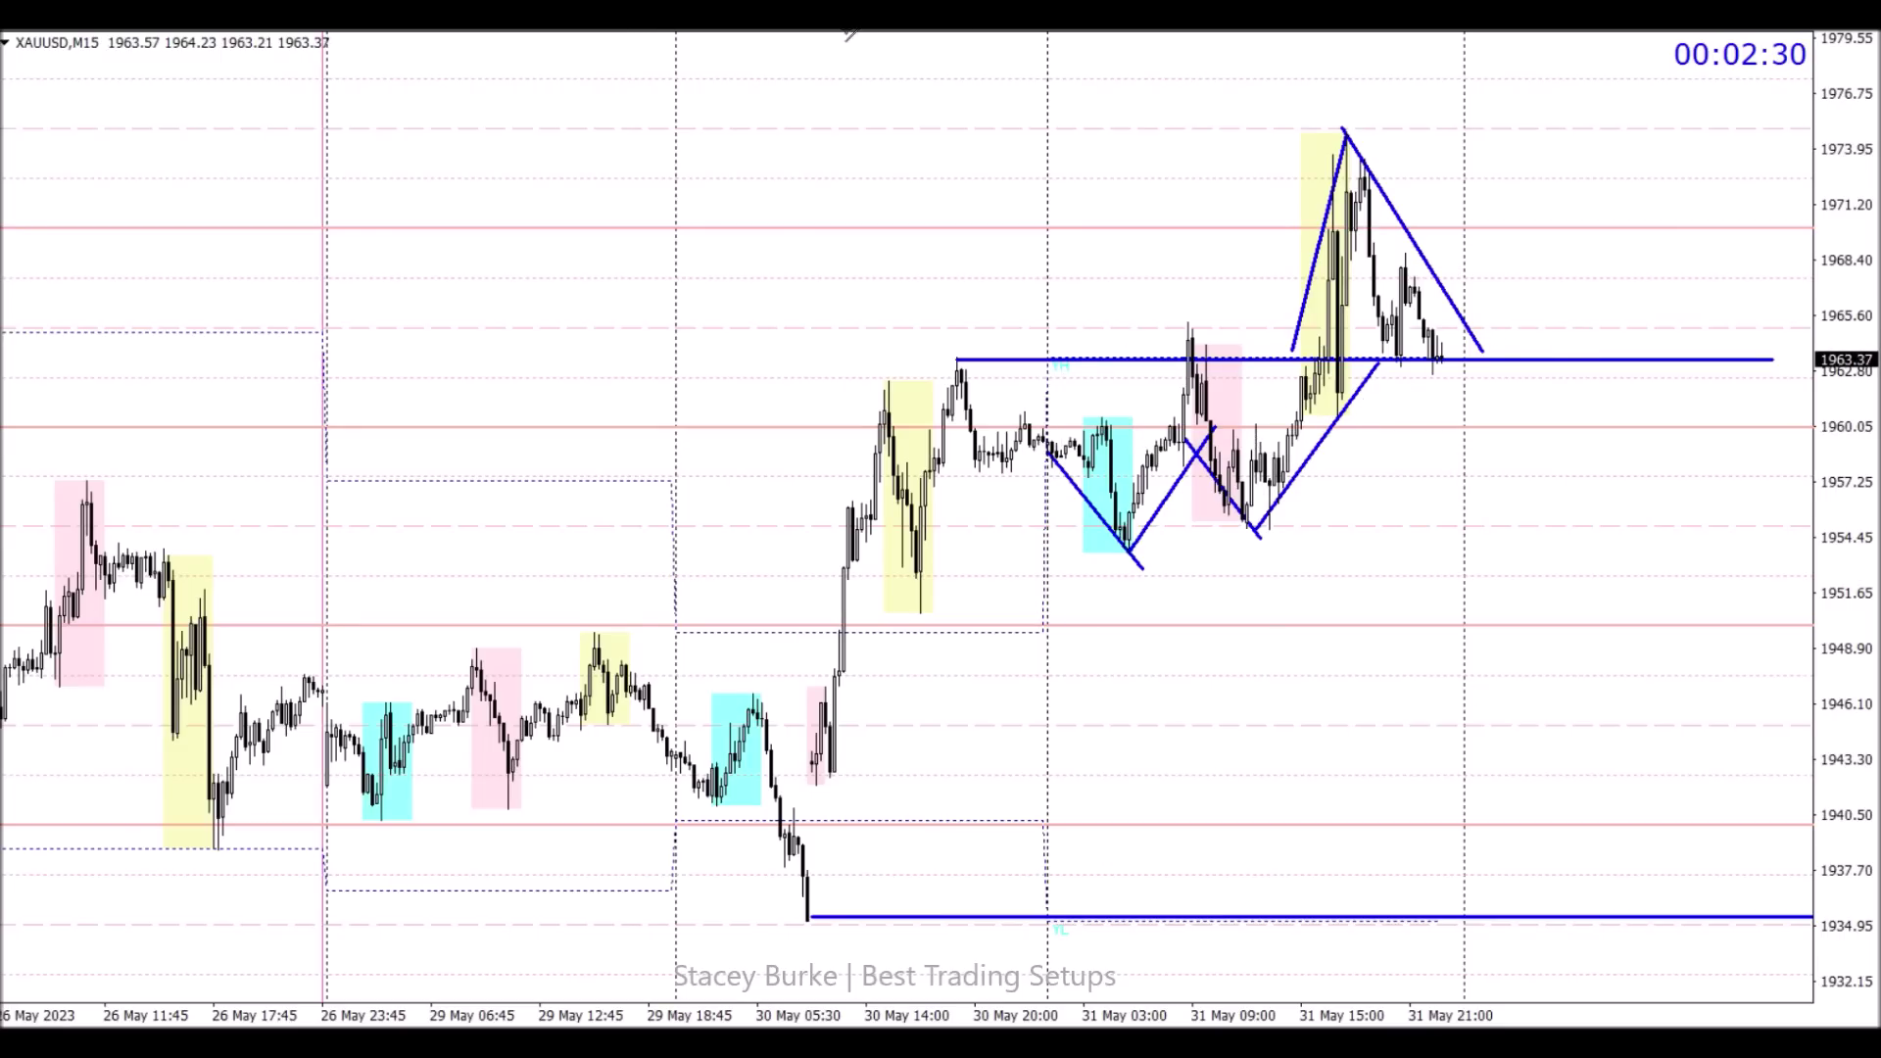
left_click_drag(1319, 130, 1705, 131)
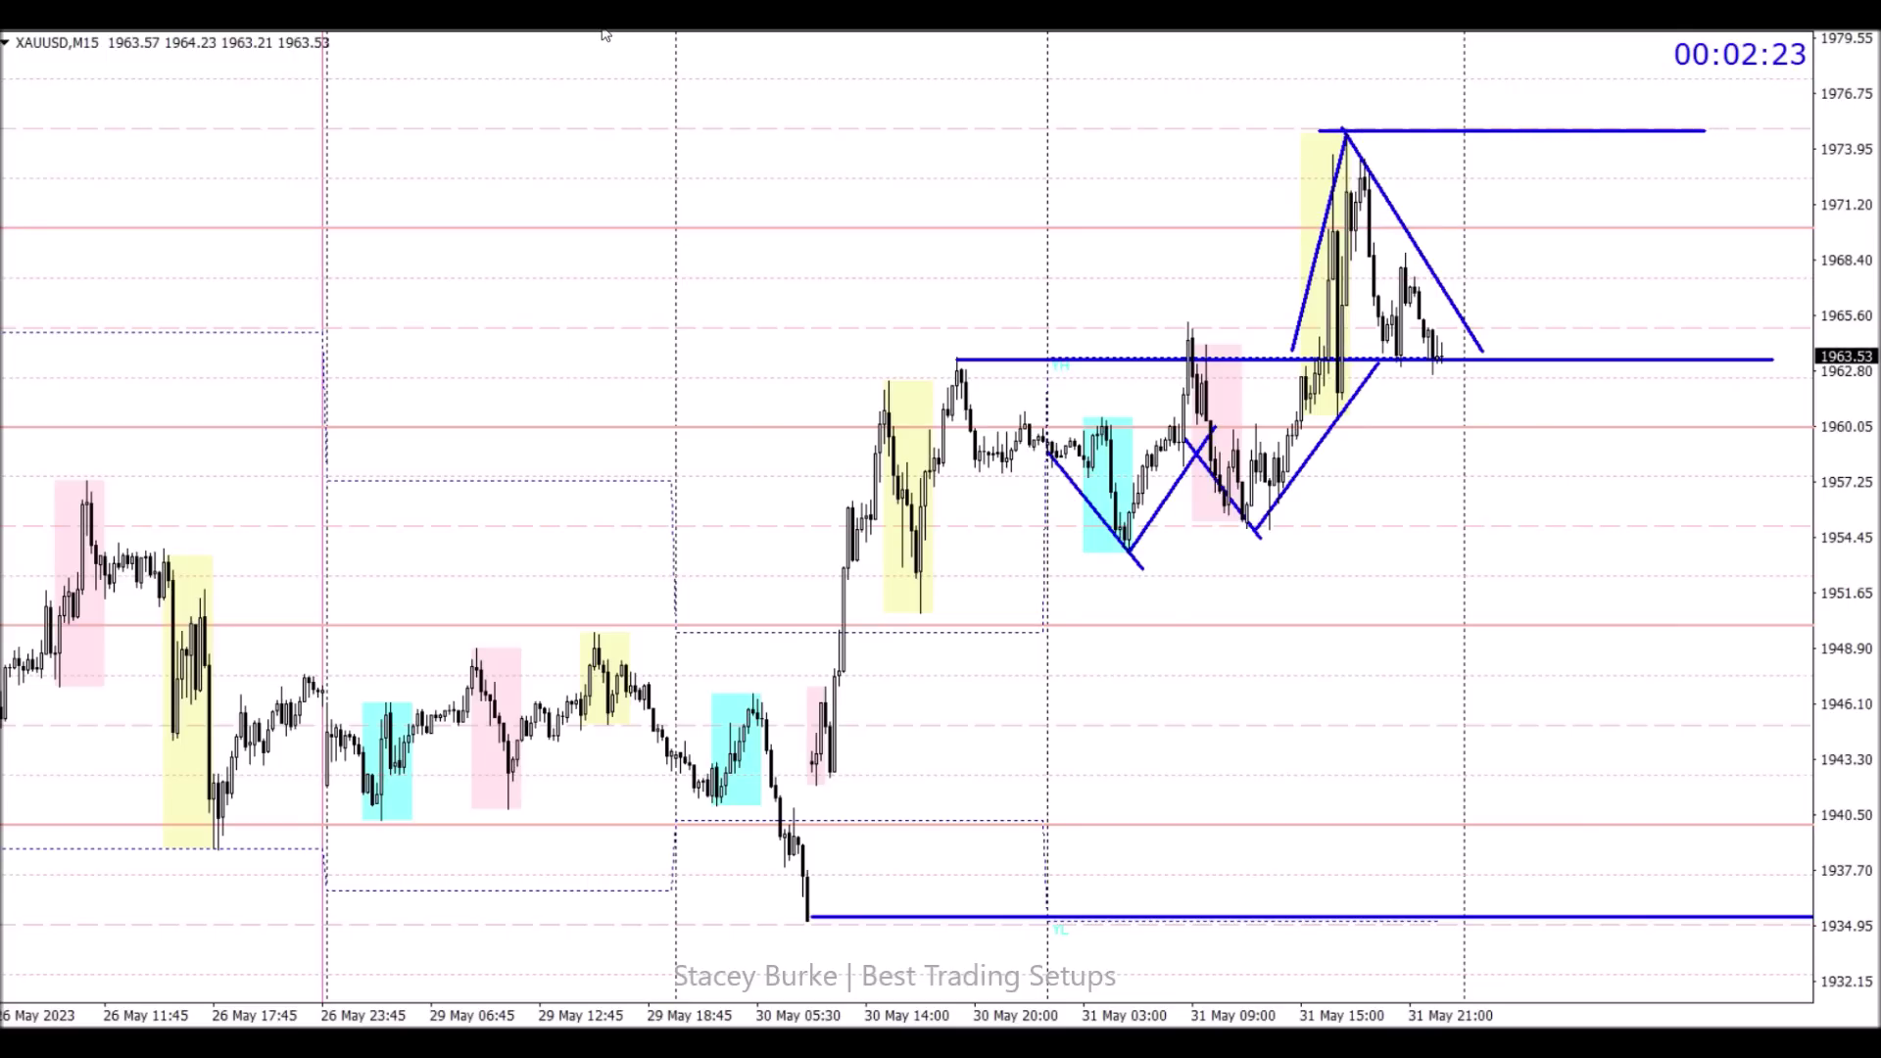
left_click_drag(1127, 545, 1782, 543)
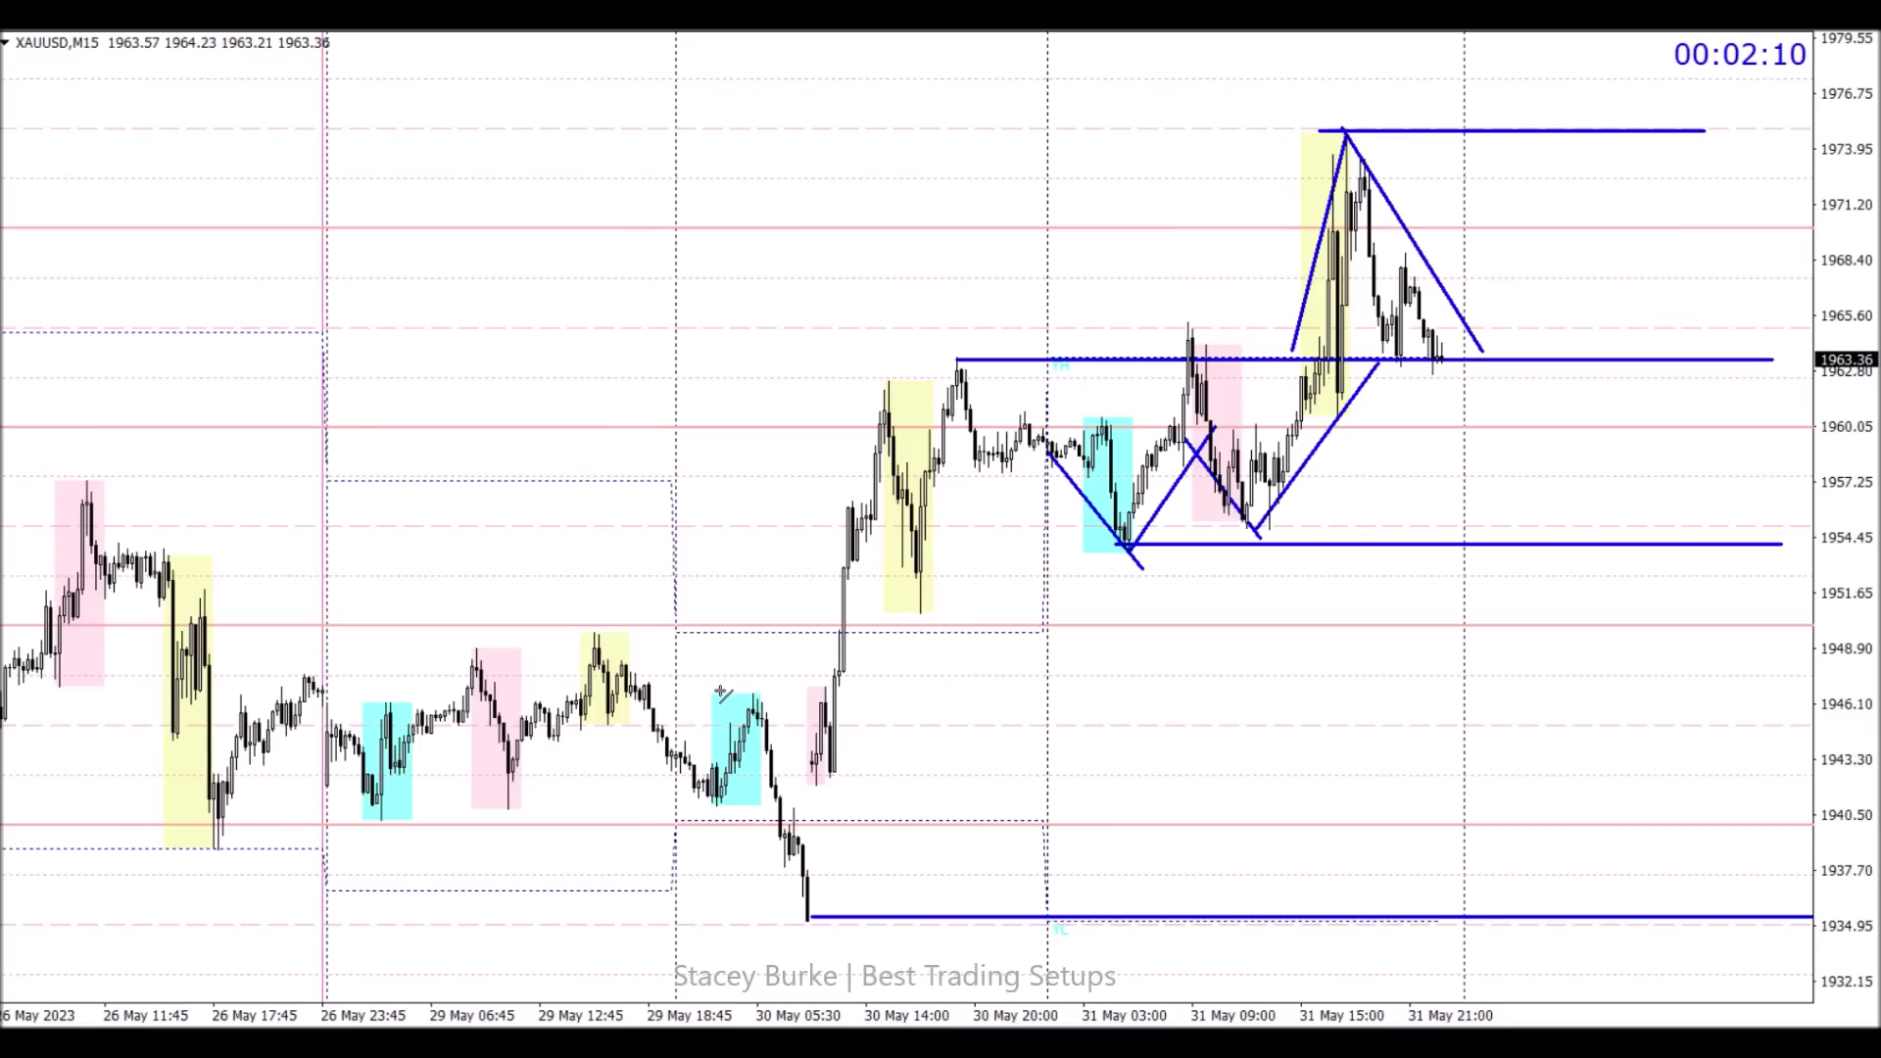
left_click_drag(721, 693, 886, 693)
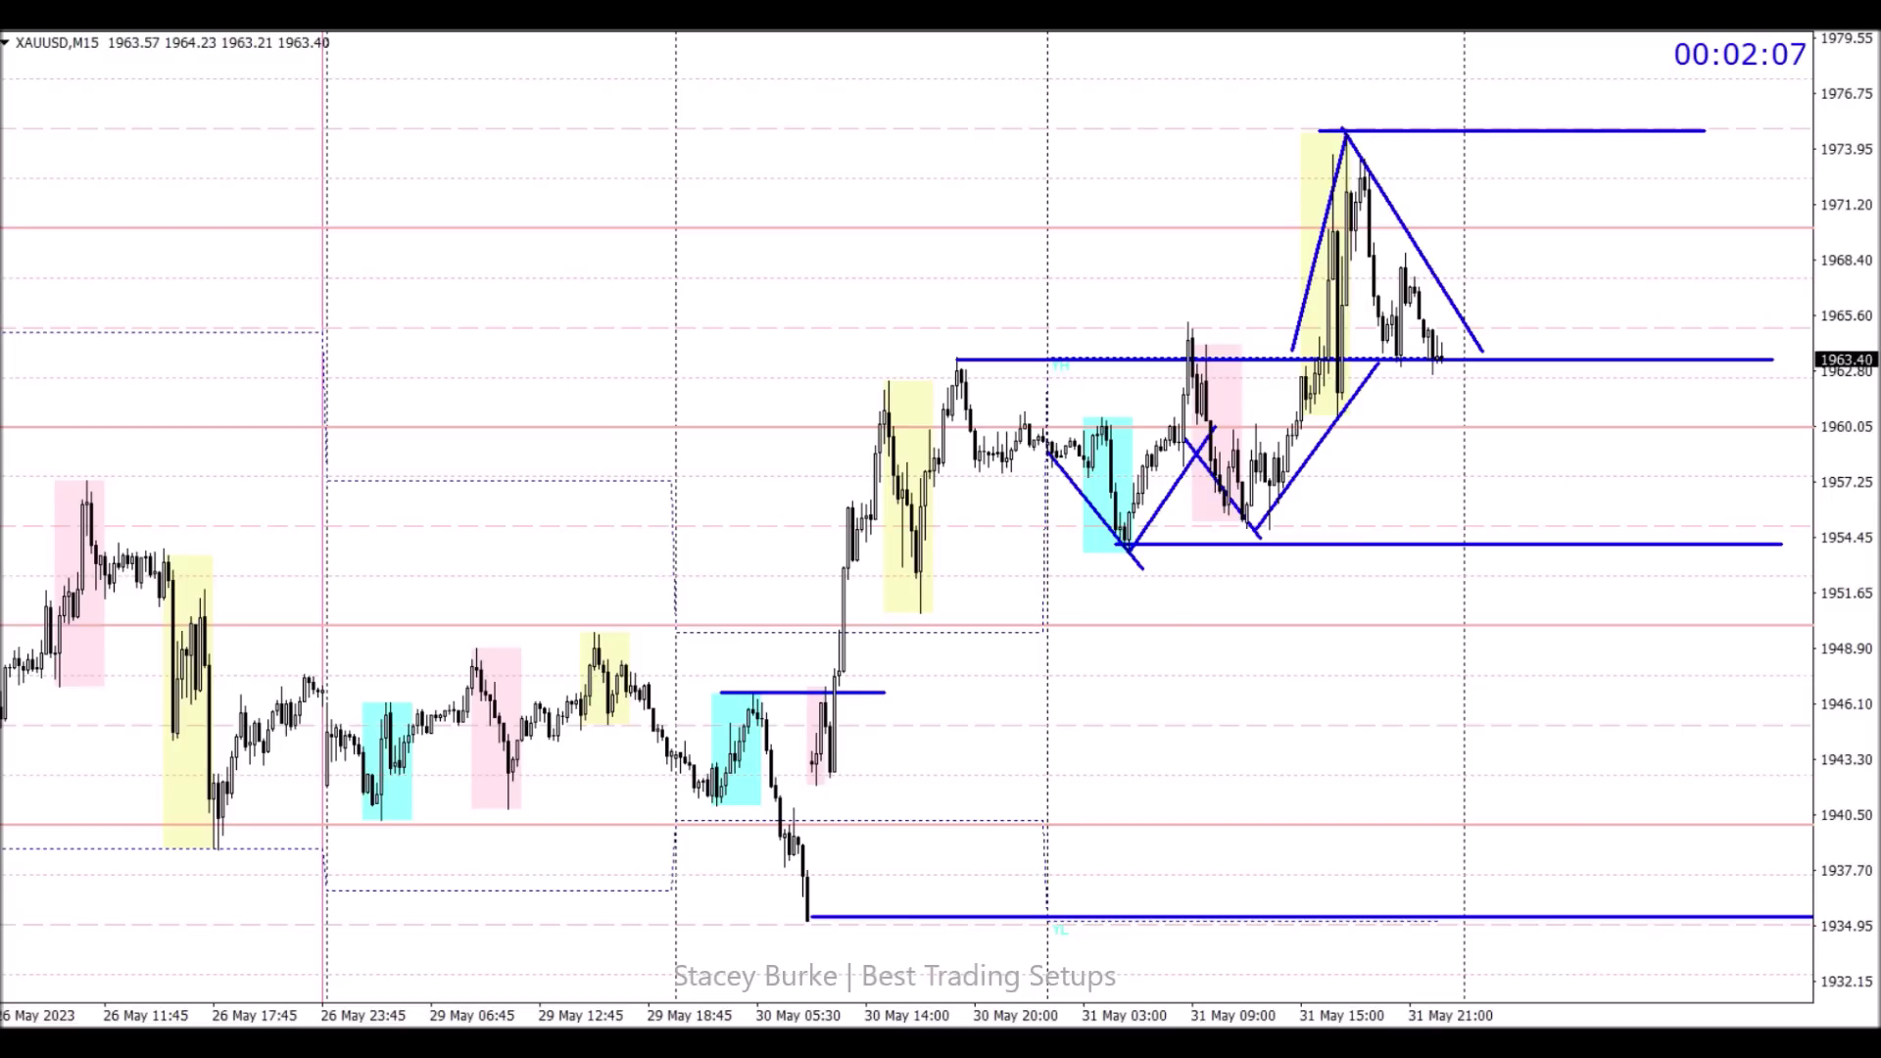
Step: Draw short horizontal lines around the 30 May yellow box's highs and lows, at about 1960.7, 1952.1 and 1962.5
key("plus")
scroll(1289, 427, "down", 5)
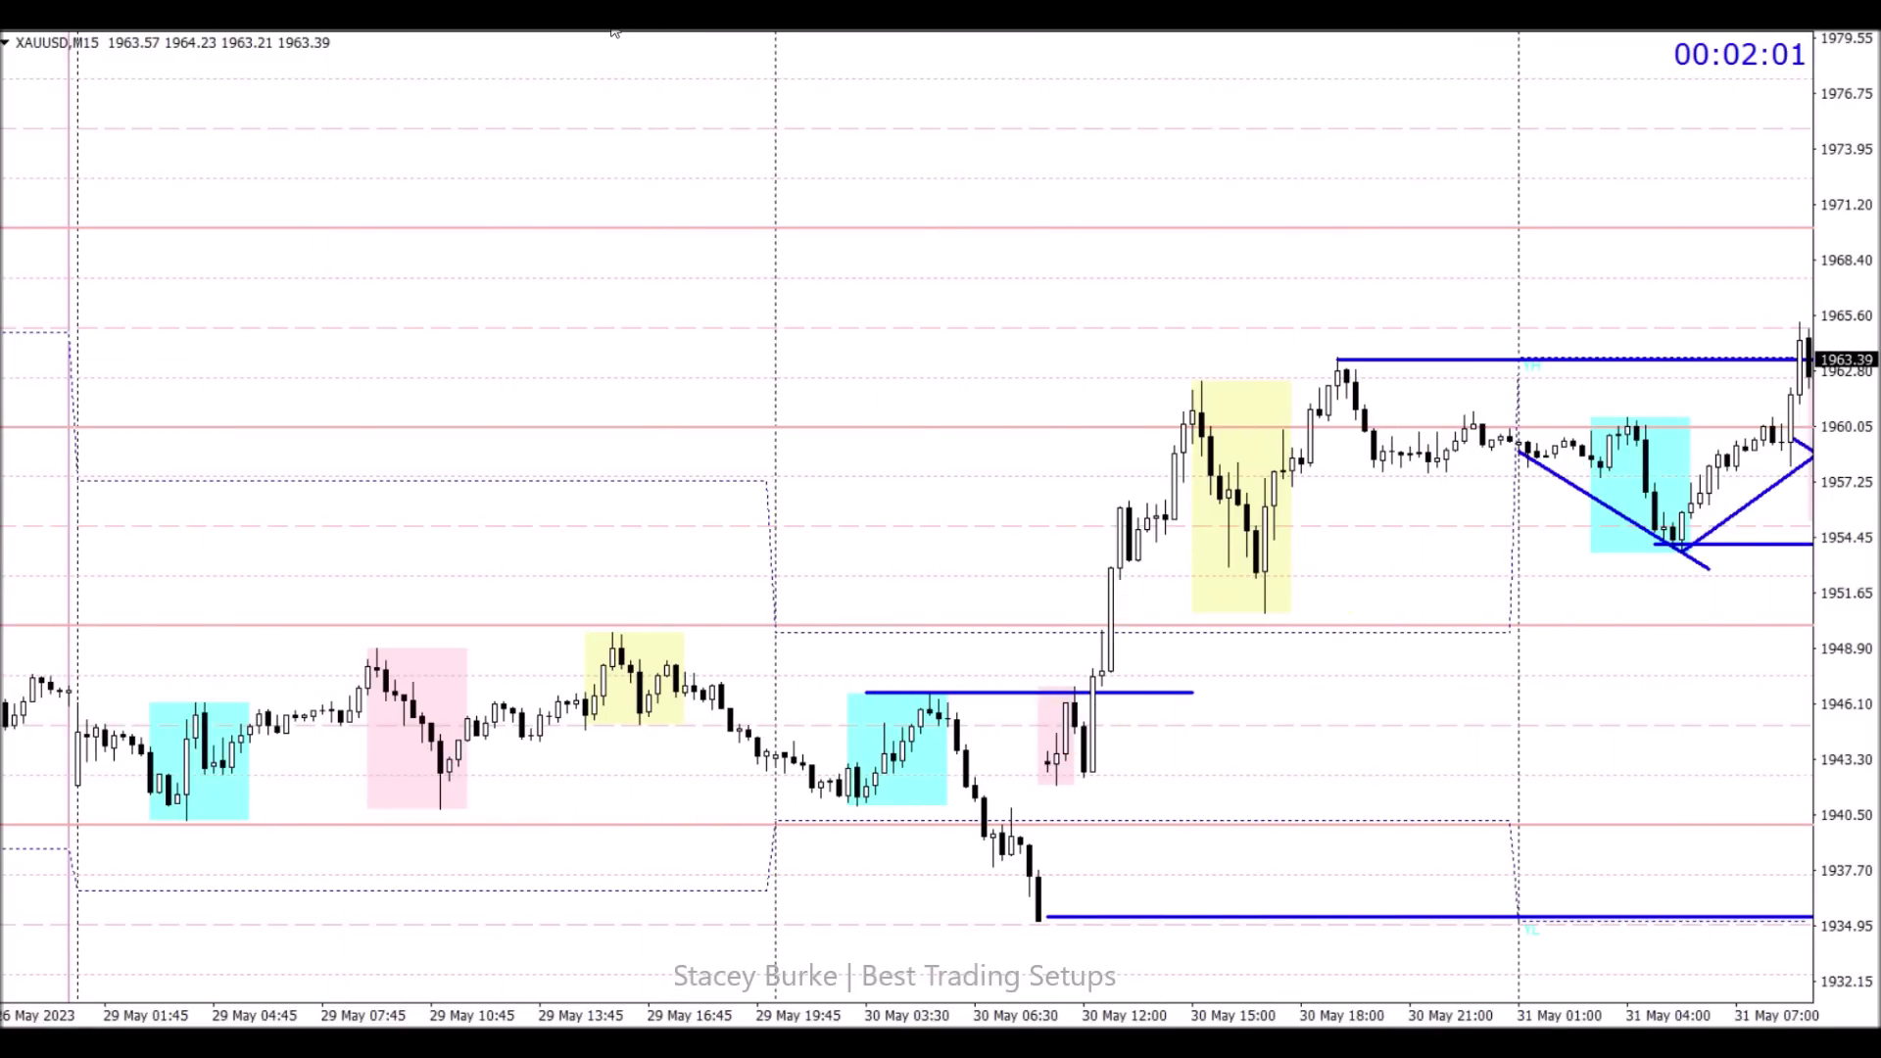
left_click_drag(1165, 414, 1231, 414)
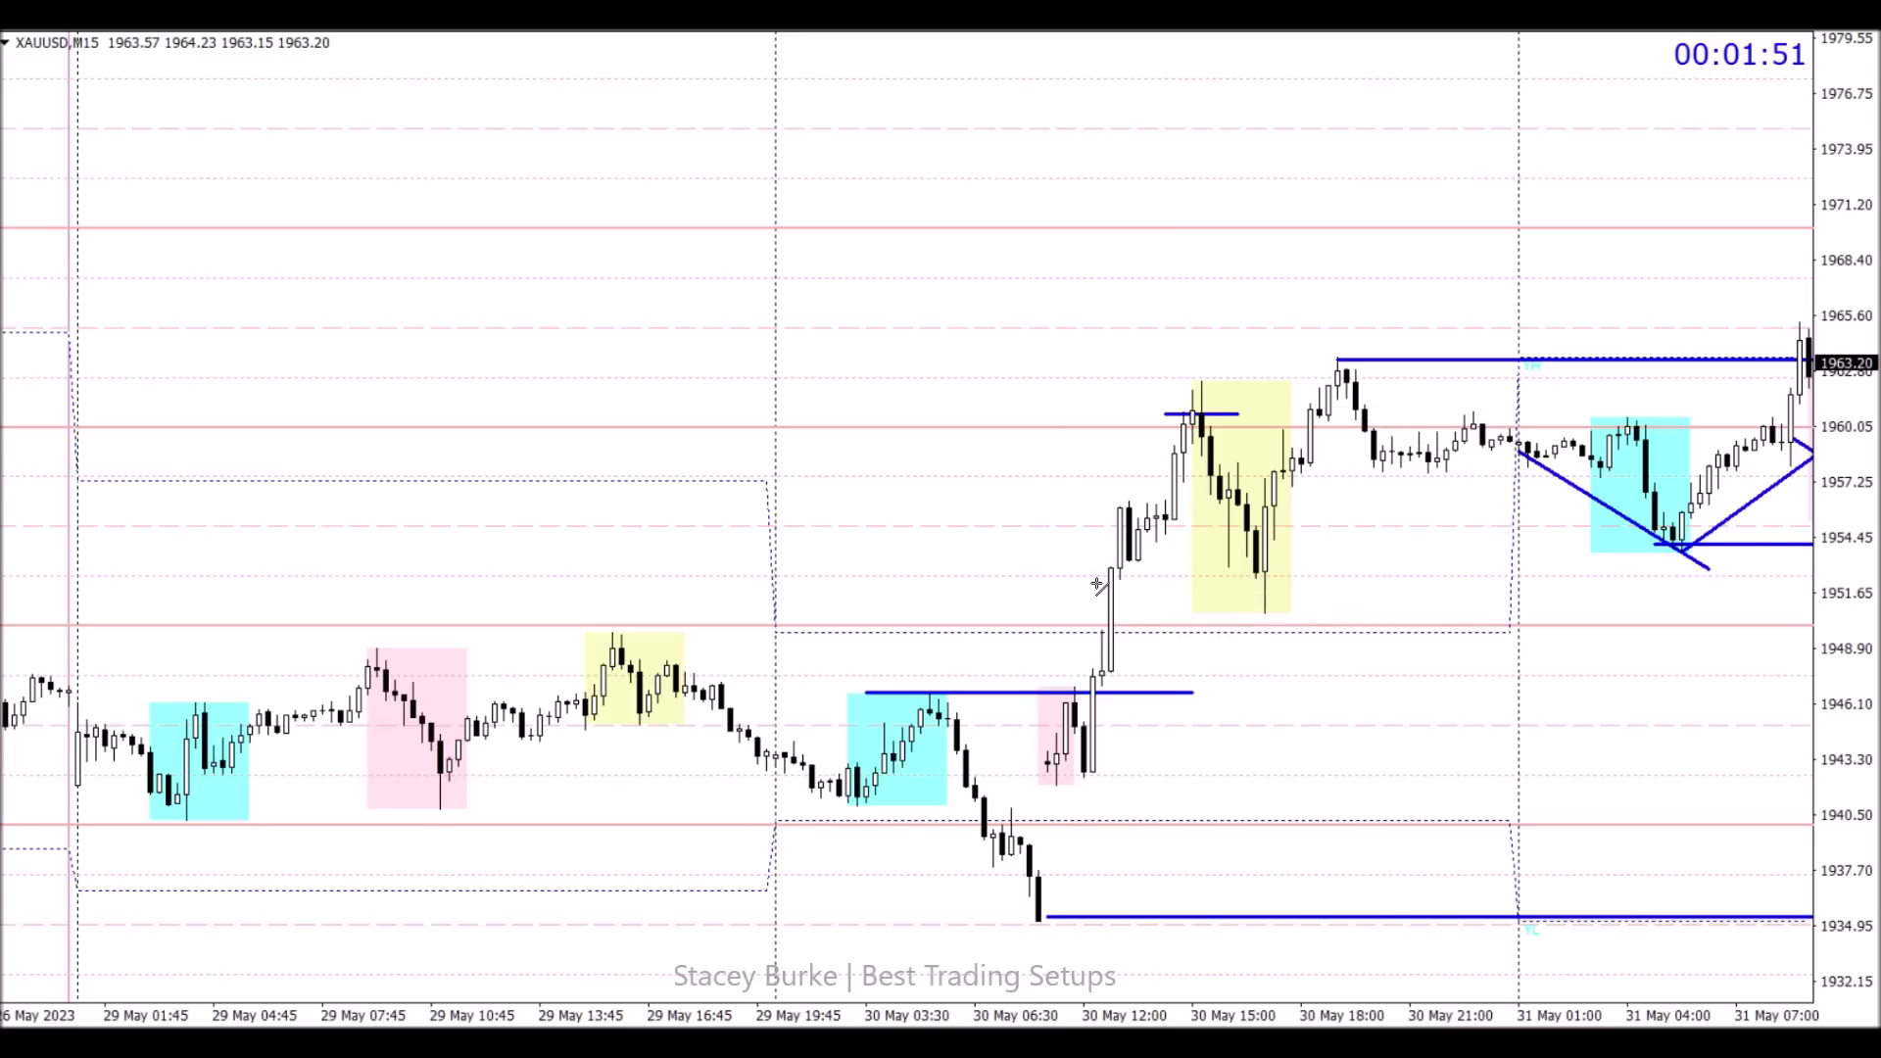
left_click_drag(1102, 584, 1303, 585)
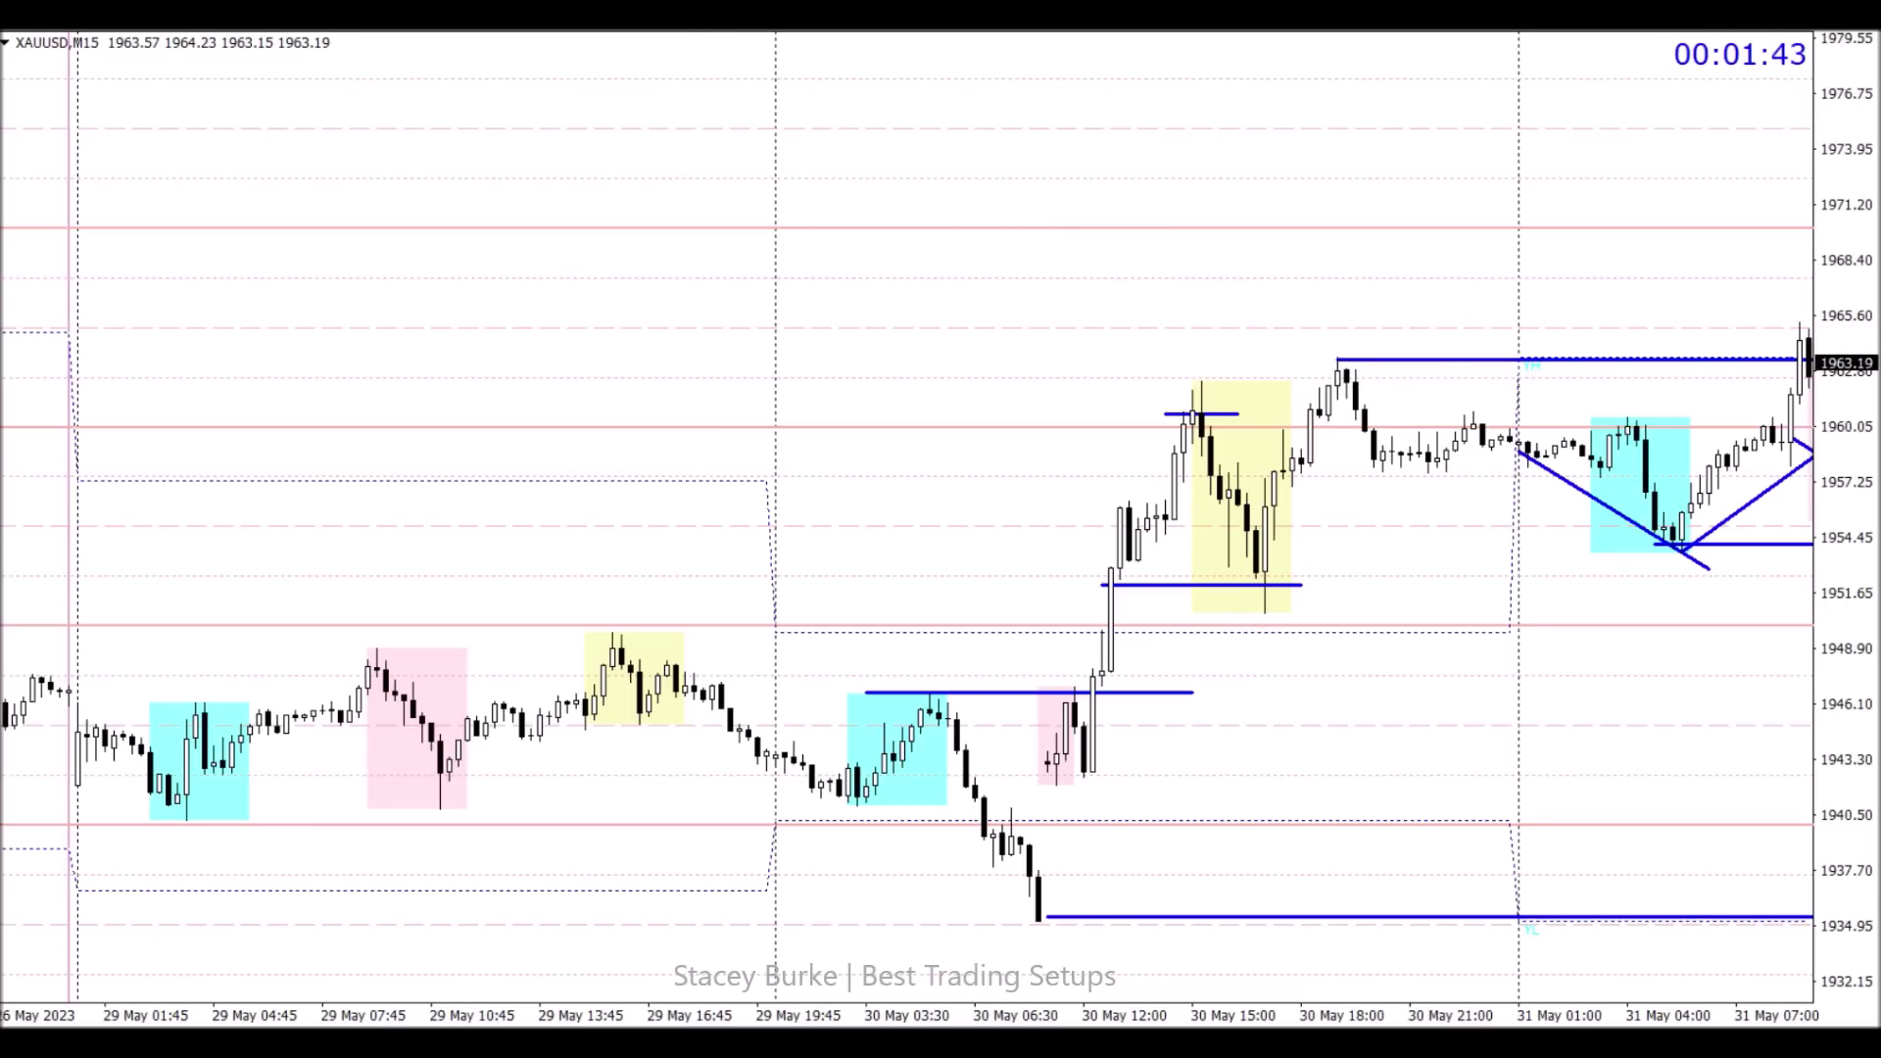
left_click_drag(1194, 378, 1355, 378)
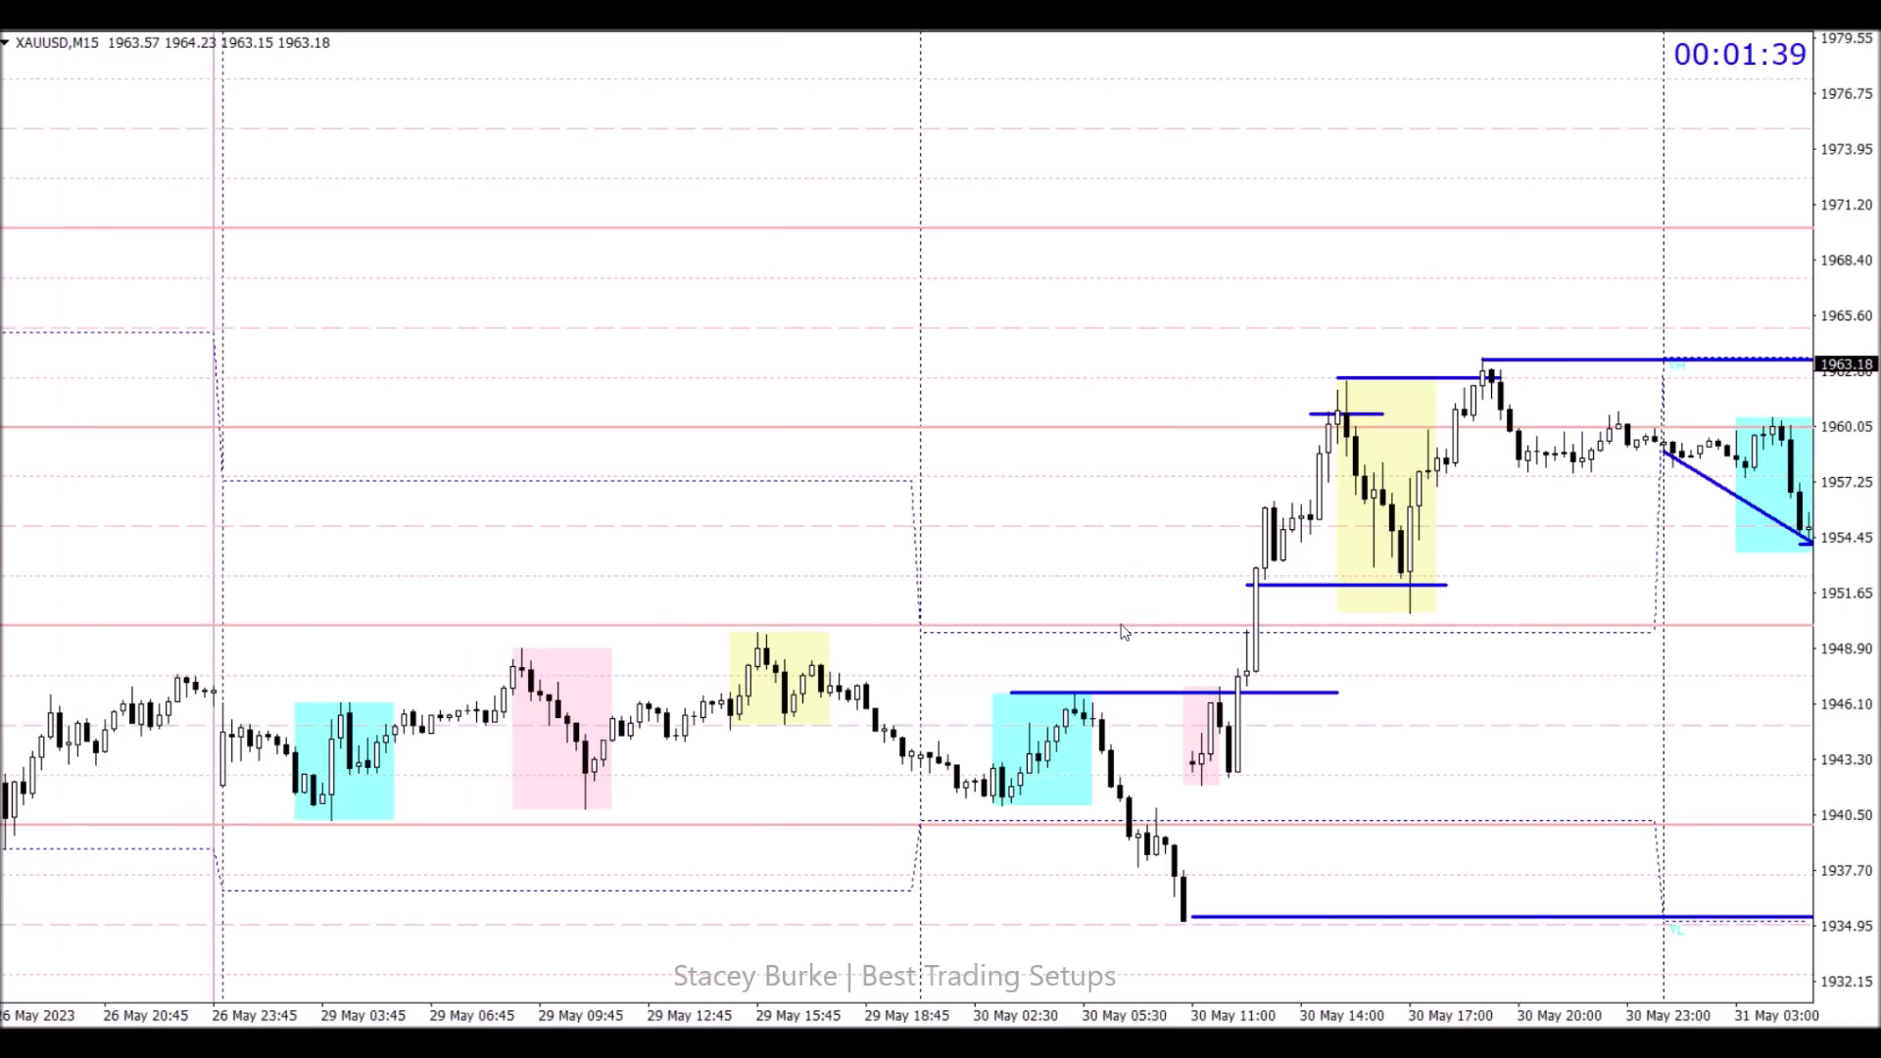
Step: Draw a horizontal line at about 1940.6 from the 29 May pink box's low to the 30 May sell-off candles
scroll(1124, 632, "up", 3)
left_click_drag(585, 811, 1166, 812)
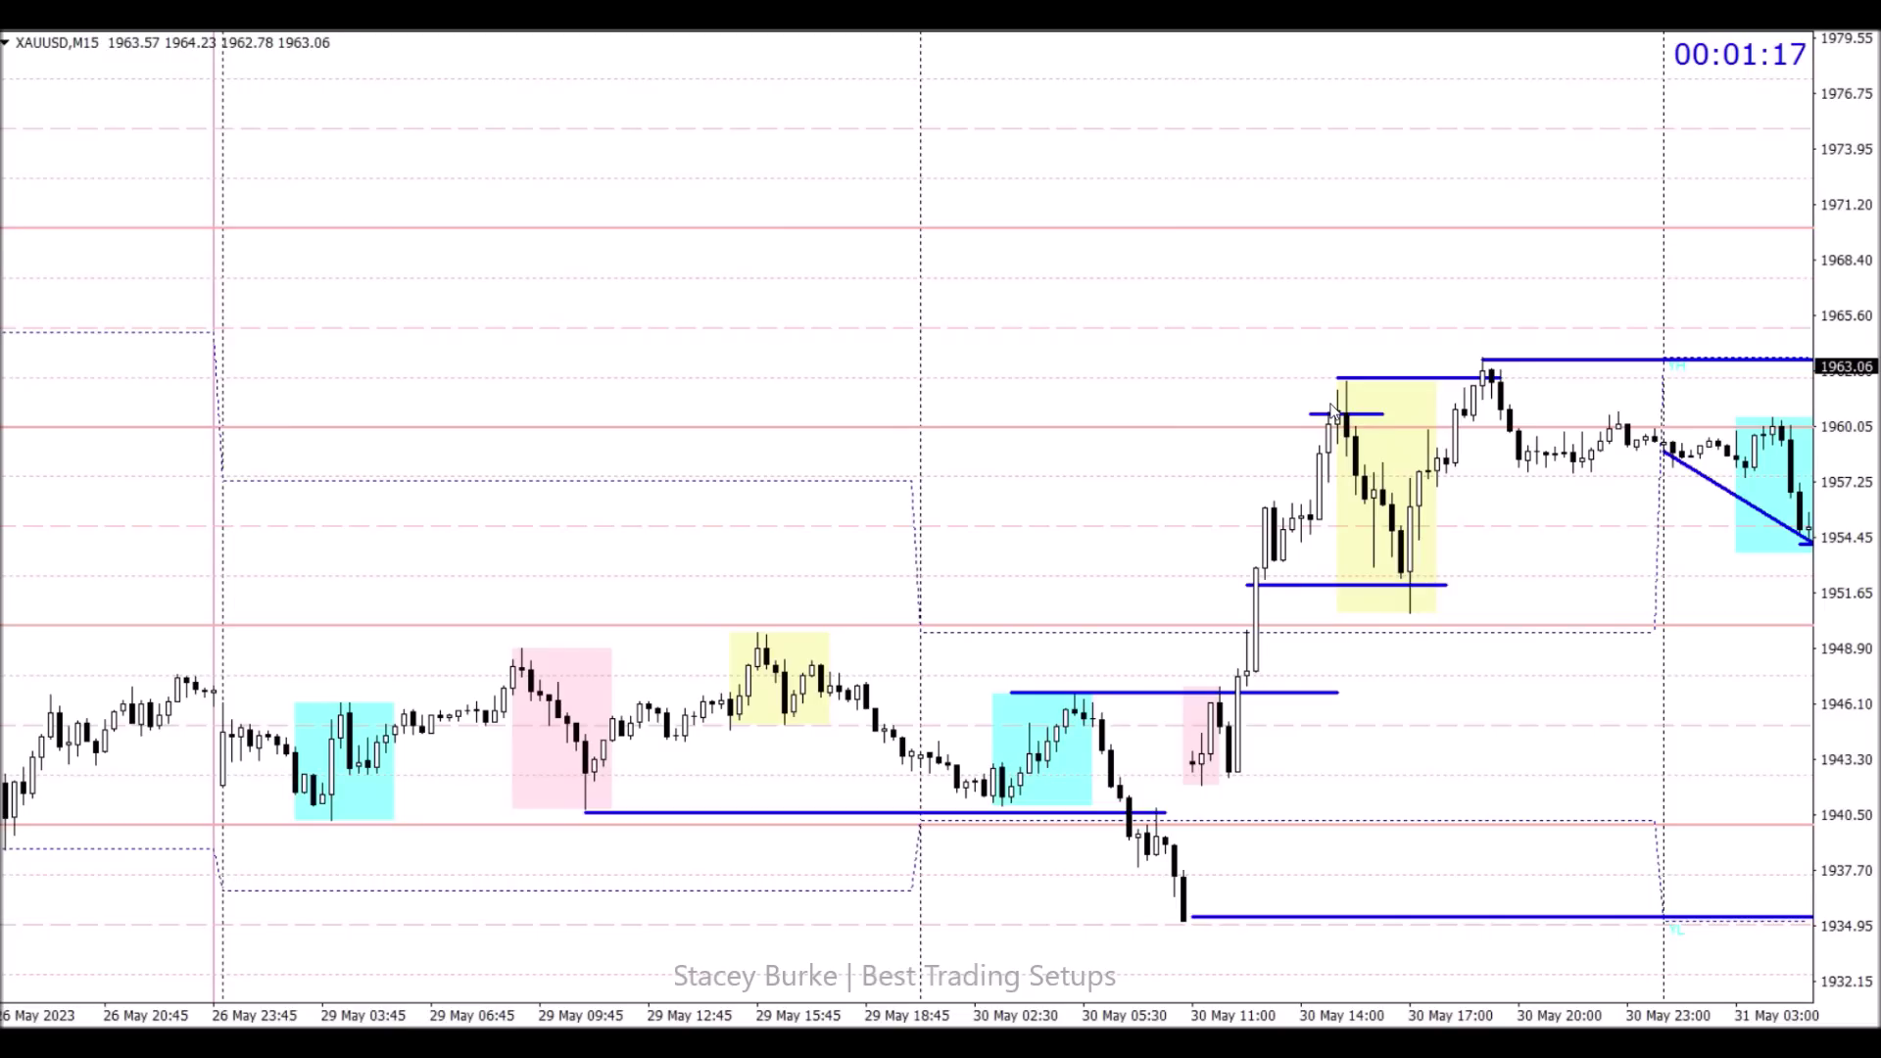
Step: Bring the latest 31 May candles into view and stretch the price scale slightly
scroll(689, 538, "down", 10)
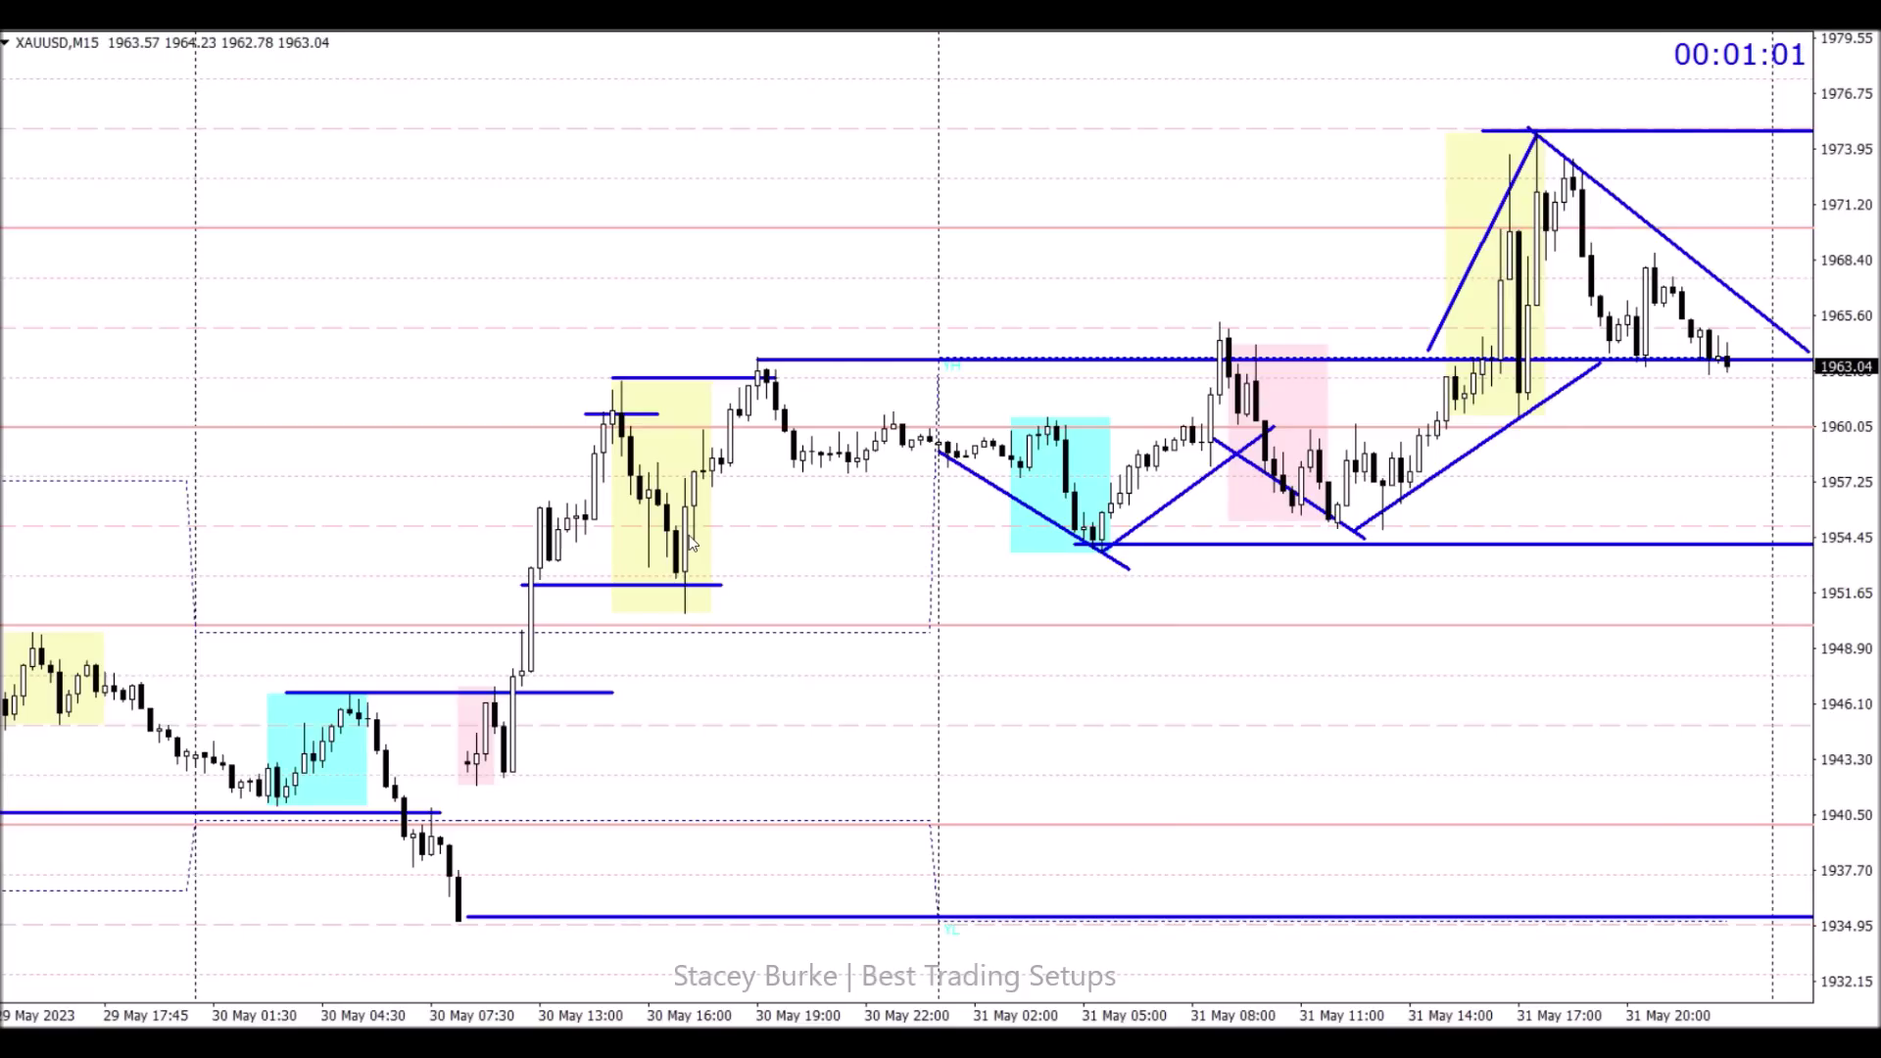
scroll(690, 544, "down", 3)
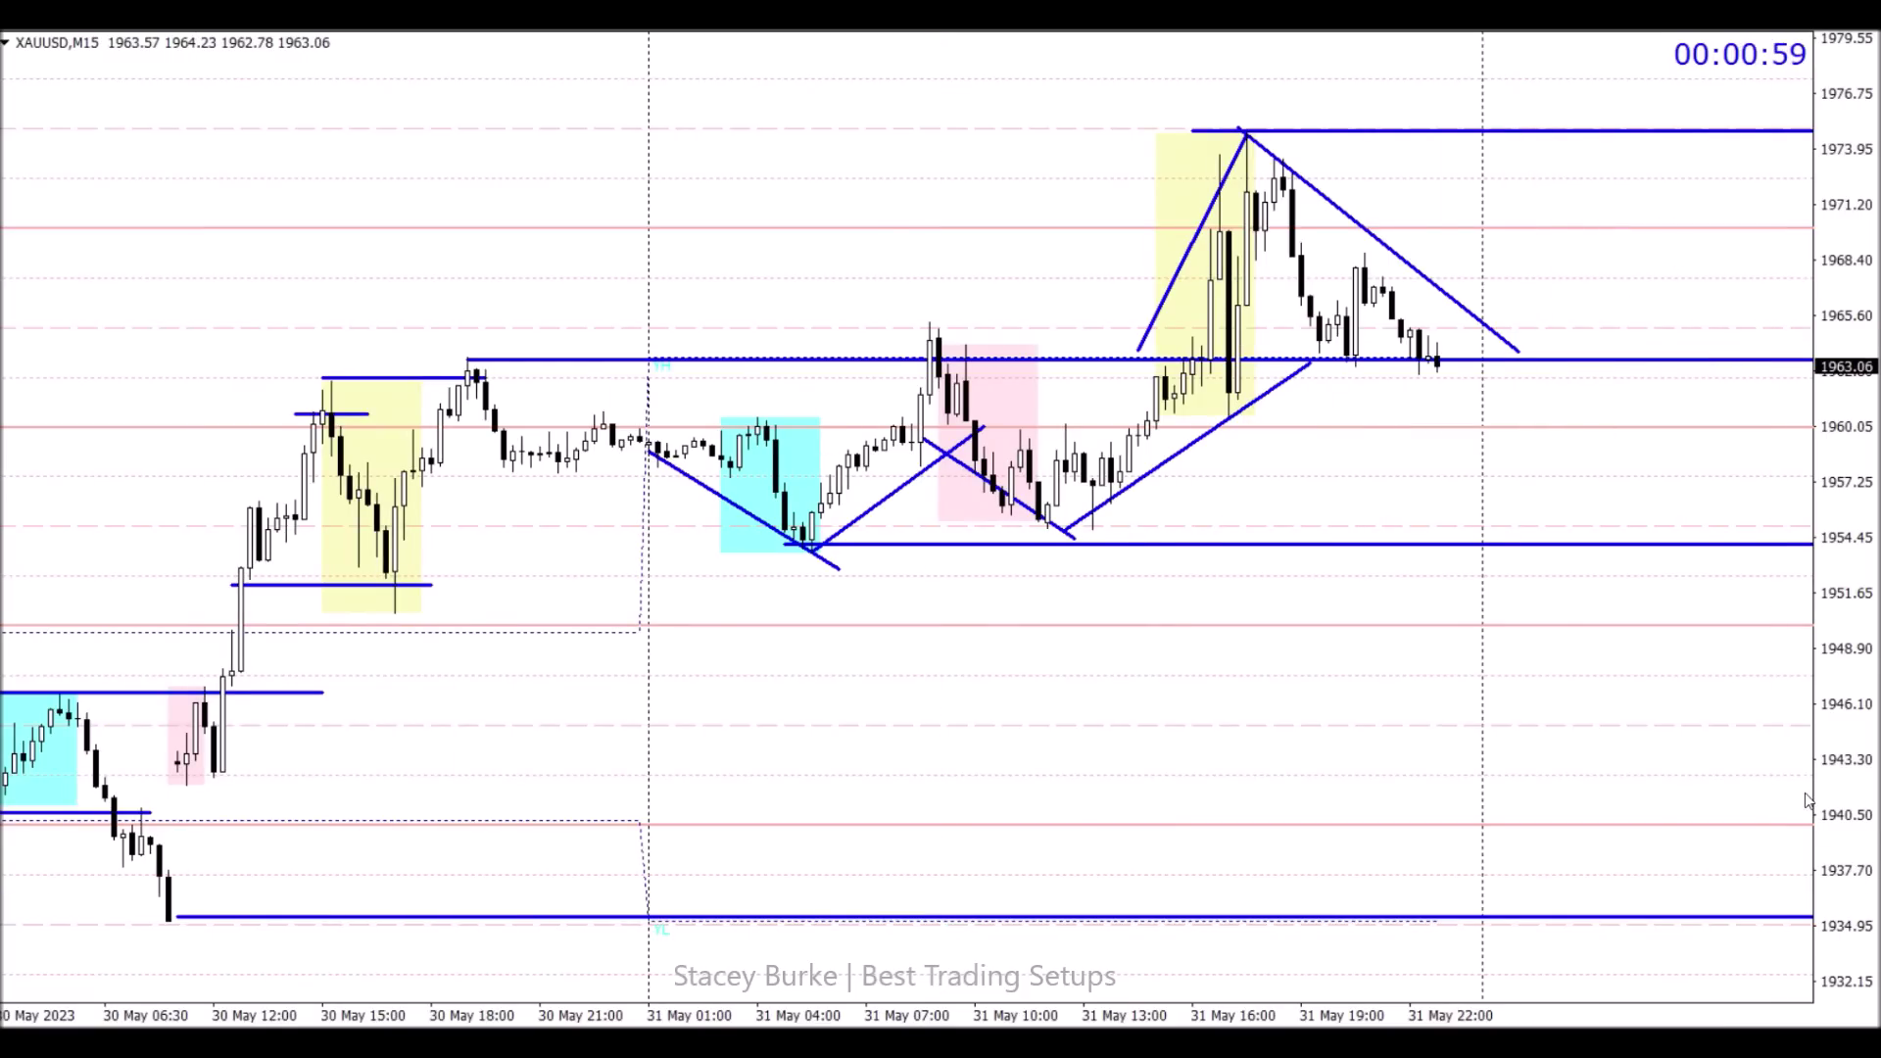
left_click_drag(1835, 840, 1805, 480)
left_click_drag(1828, 372, 1828, 404)
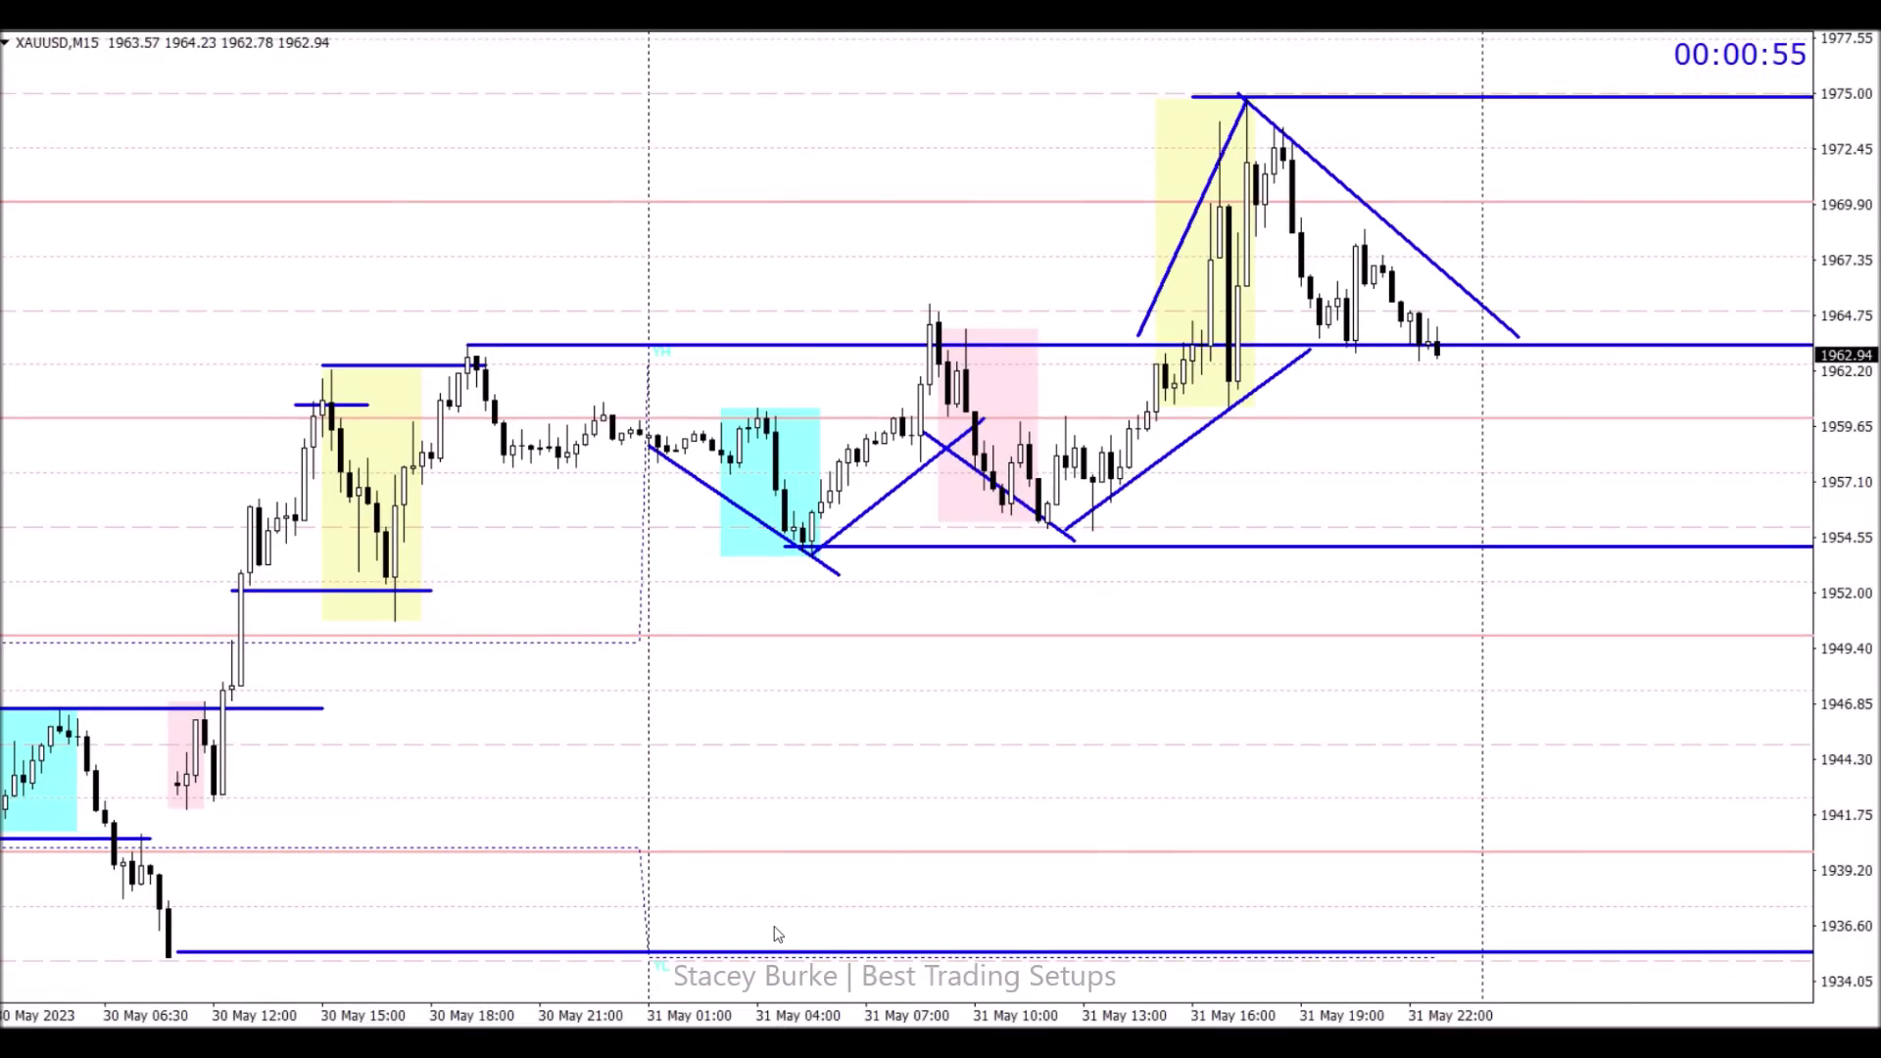